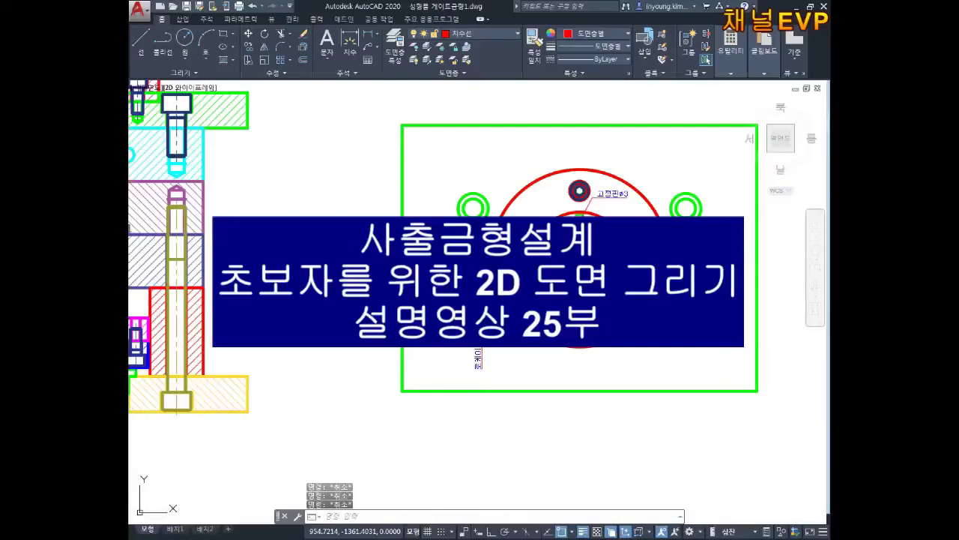
- Bring sheet 19's hex socket bolt drawing into view and start copying its end view
{"action": "scroll", "coordinate": [492, 213], "scroll_direction": "down", "scroll_amount": 3}
{"action": "scroll", "coordinate": [492, 214], "scroll_direction": "down", "scroll_amount": 3}
{"action": "middle_click_drag", "start_coordinate": [492, 213], "coordinate": [510, 247]}
{"action": "scroll", "coordinate": [510, 248], "scroll_direction": "down", "scroll_amount": 3}
{"action": "scroll", "coordinate": [504, 255], "scroll_direction": "up", "scroll_amount": 1}
{"action": "scroll", "coordinate": [538, 246], "scroll_direction": "up", "scroll_amount": 4}
{"action": "scroll", "coordinate": [495, 225], "scroll_direction": "up", "scroll_amount": 1}
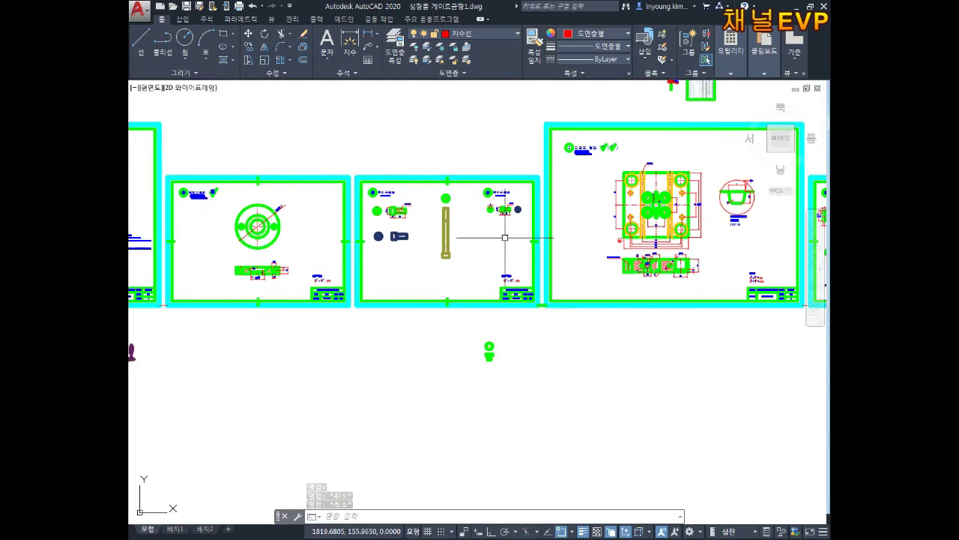
{"action": "scroll", "coordinate": [407, 207], "scroll_direction": "up", "scroll_amount": 3}
{"action": "scroll", "coordinate": [420, 217], "scroll_direction": "up", "scroll_amount": 1}
{"action": "scroll", "coordinate": [467, 225], "scroll_direction": "up", "scroll_amount": 3}
{"action": "scroll", "coordinate": [467, 226], "scroll_direction": "down", "scroll_amount": 1}
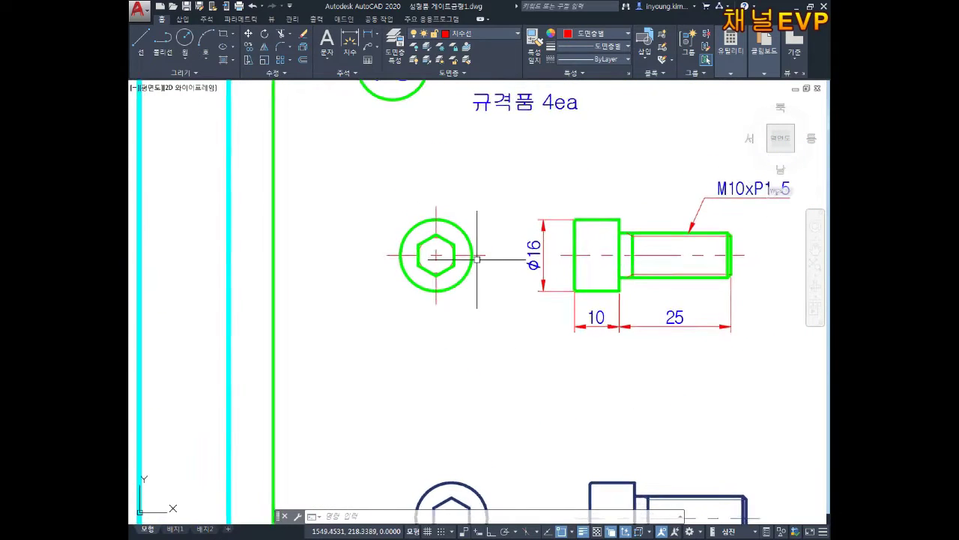
{"action": "scroll", "coordinate": [477, 260], "scroll_direction": "down", "scroll_amount": 2}
{"action": "middle_click_drag", "start_coordinate": [435, 254], "coordinate": [429, 278]}
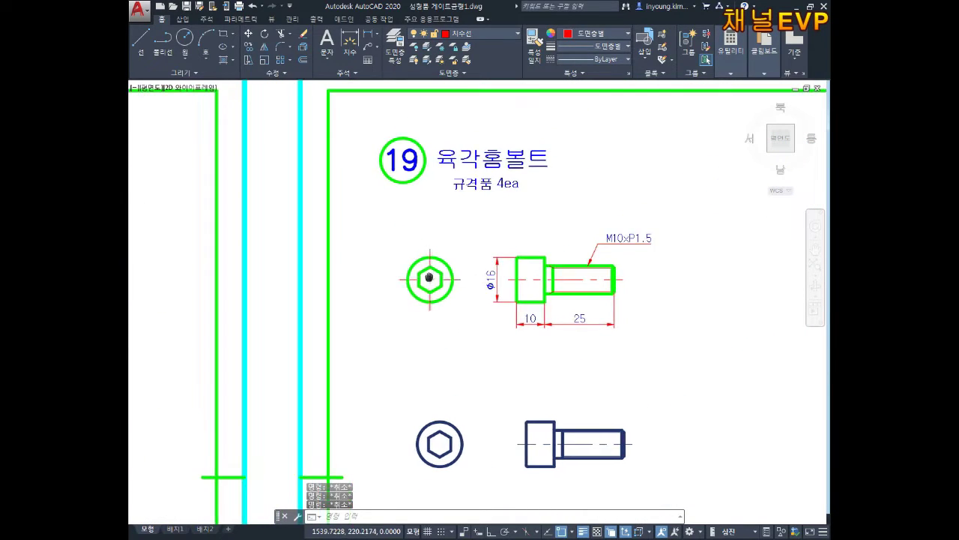
{"action": "type", "text": "co"}
{"action": "key", "text": "Return"}
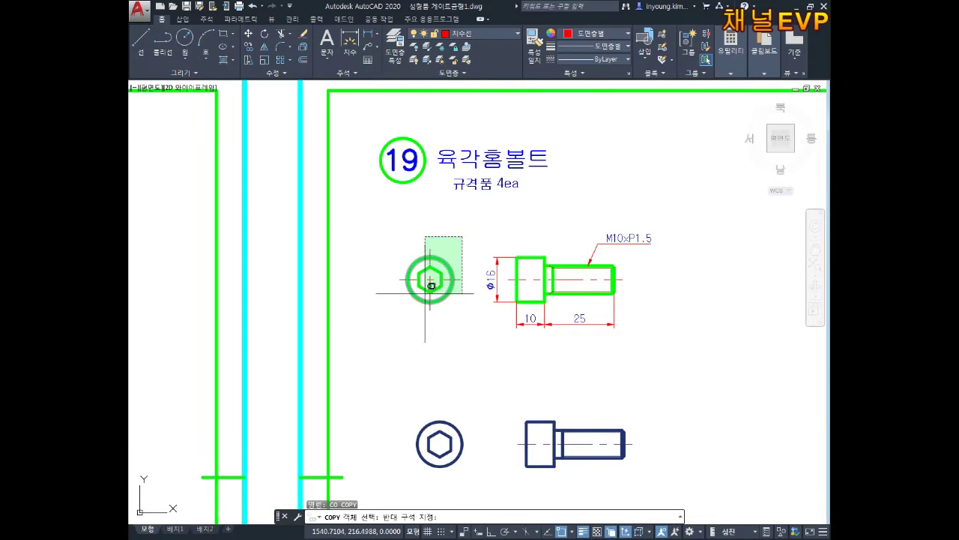
- Copy the bolt end view from its centre to a spot above the mold plate
{"action": "left_click", "coordinate": [393, 321]}
{"action": "key", "text": "Return"}
{"action": "left_click", "coordinate": [429, 279]}
{"action": "scroll", "coordinate": [363, 358], "scroll_direction": "down", "scroll_amount": 2}
{"action": "scroll", "coordinate": [390, 315], "scroll_direction": "down", "scroll_amount": 2}
{"action": "scroll", "coordinate": [421, 254], "scroll_direction": "up", "scroll_amount": 1}
{"action": "scroll", "coordinate": [421, 253], "scroll_direction": "down", "scroll_amount": 3}
{"action": "mouse_move", "coordinate": [392, 336]}
{"action": "middle_mouse_down"}
{"action": "mouse_move", "coordinate": [413, 325]}
{"action": "mouse_move", "coordinate": [410, 334]}
{"action": "middle_mouse_up"}
{"action": "scroll", "coordinate": [410, 334], "scroll_direction": "up", "scroll_amount": 2}
{"action": "scroll", "coordinate": [409, 335], "scroll_direction": "up", "scroll_amount": 2}
{"action": "scroll", "coordinate": [415, 306], "scroll_direction": "up", "scroll_amount": 4}
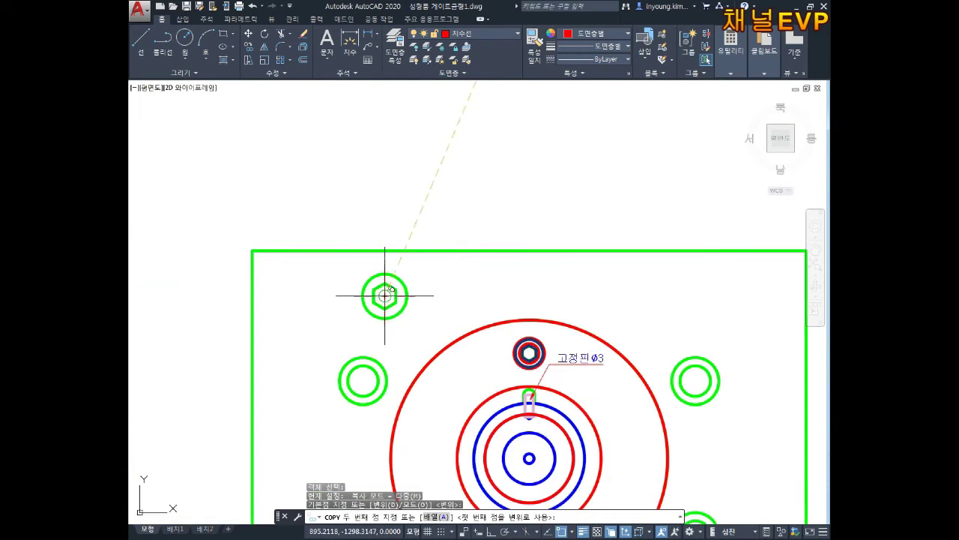
{"action": "key", "text": "Escape"}
{"action": "key", "text": "Escape"}
{"action": "scroll", "coordinate": [375, 315], "scroll_direction": "up", "scroll_amount": 4}
{"action": "scroll", "coordinate": [367, 338], "scroll_direction": "up", "scroll_amount": 2}
- Delete the copy's centre lines and the red inner circle
{"action": "left_click", "coordinate": [369, 341]}
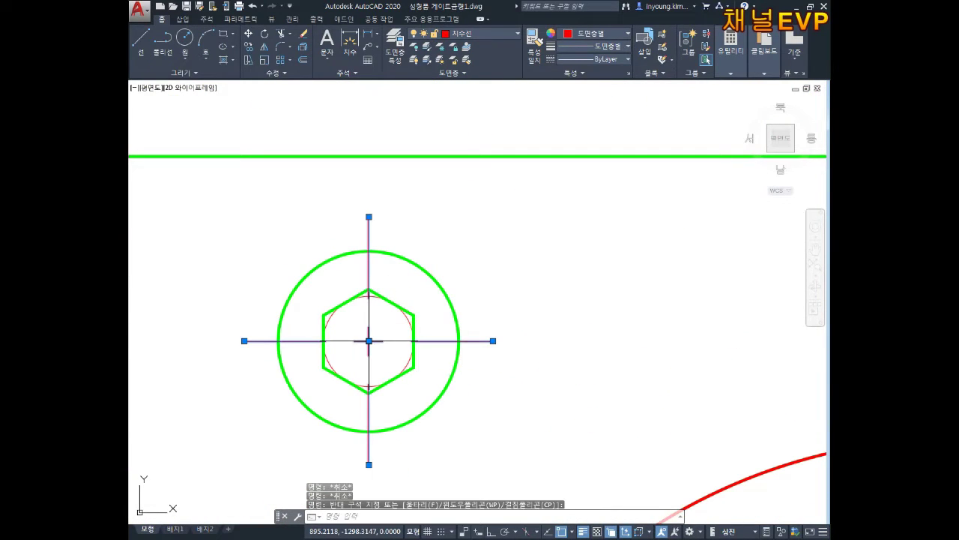
{"action": "key", "text": "Delete"}
{"action": "scroll", "coordinate": [369, 341], "scroll_direction": "up", "scroll_amount": 2}
{"action": "scroll", "coordinate": [368, 268], "scroll_direction": "up", "scroll_amount": 2}
{"action": "left_click", "coordinate": [360, 258]}
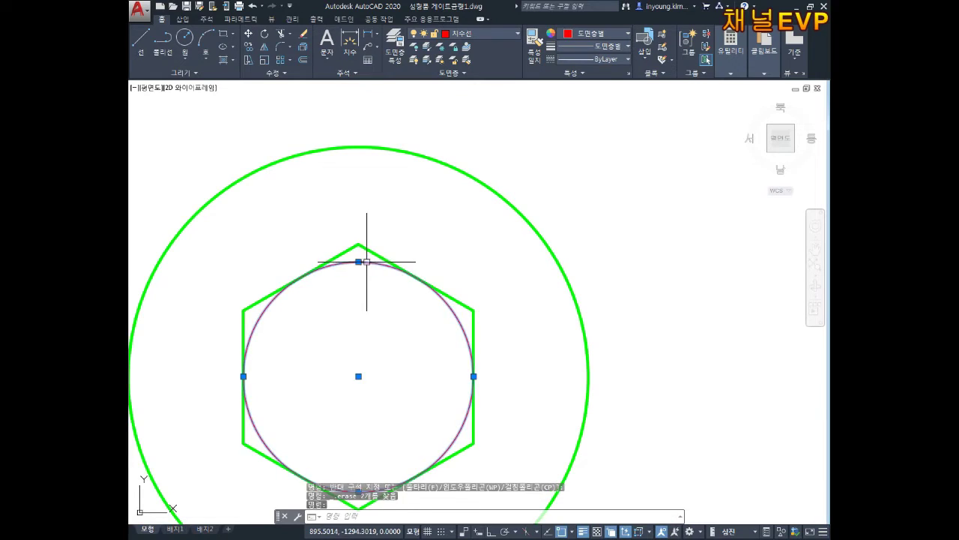
{"action": "key", "text": "Delete"}
{"action": "scroll", "coordinate": [367, 295], "scroll_direction": "down", "scroll_amount": 4}
{"action": "key", "text": "Escape"}
{"action": "key", "text": "Escape"}
- Recolour the copied green circle and hexagon dark blue
{"action": "left_click", "coordinate": [497, 248]}
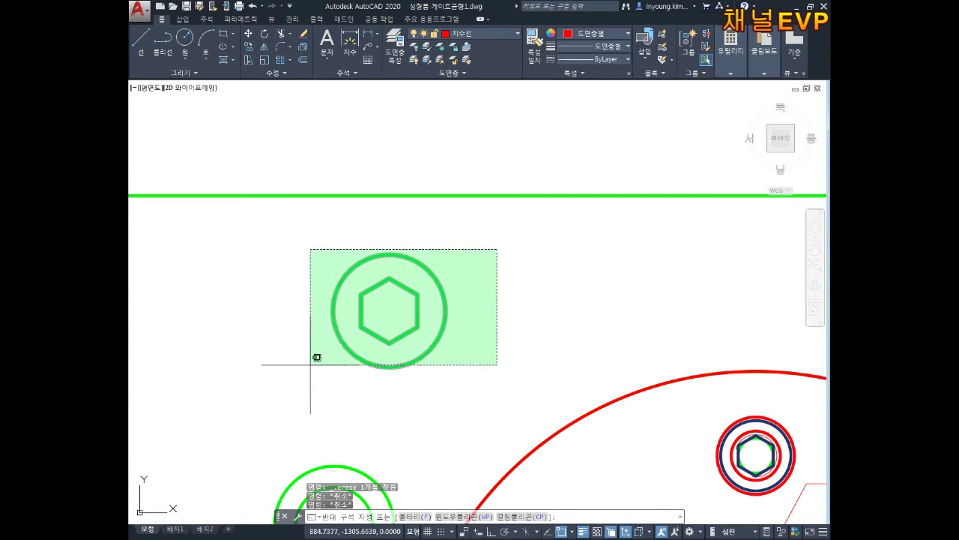
{"action": "left_click", "coordinate": [308, 367]}
{"action": "left_click", "coordinate": [585, 37]}
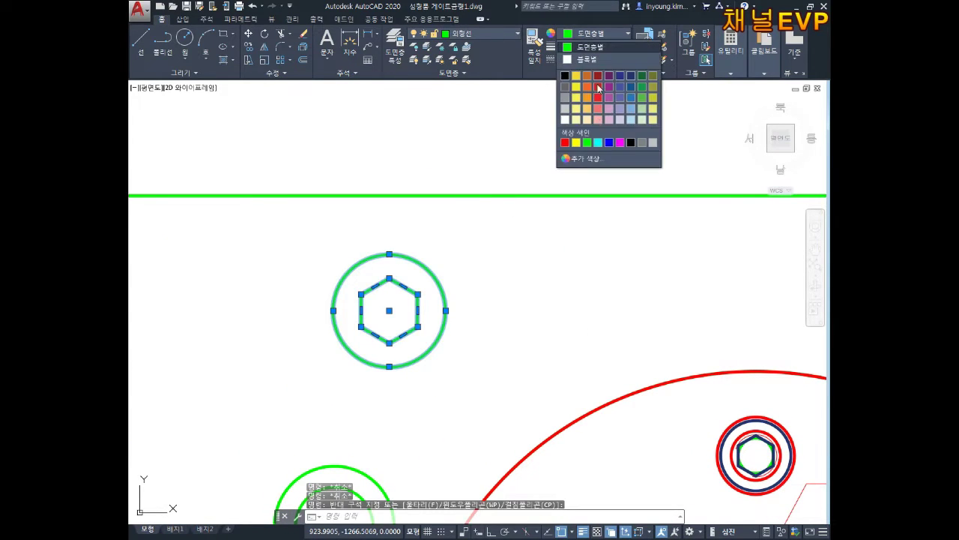
{"action": "left_click", "coordinate": [621, 80]}
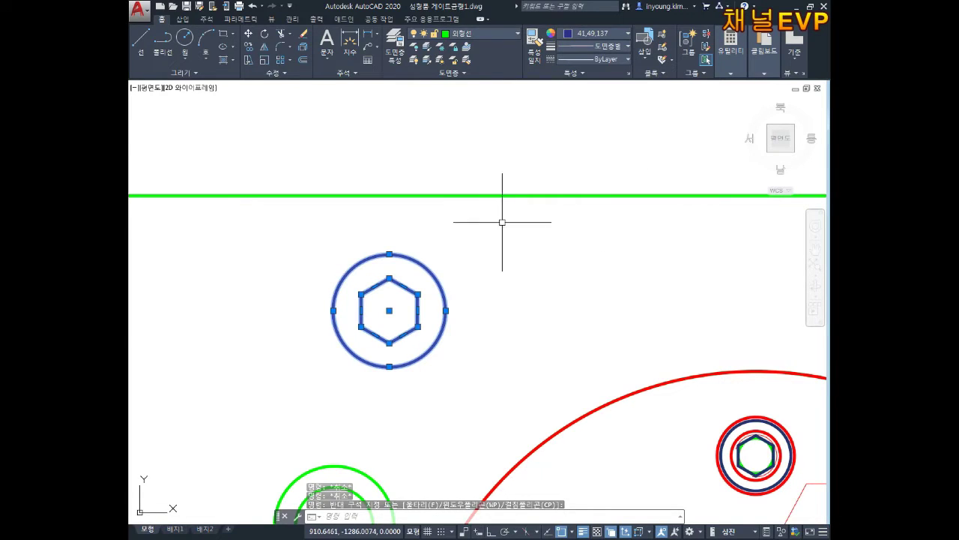
{"action": "key", "text": "Escape"}
{"action": "middle_click_drag", "start_coordinate": [492, 322], "coordinate": [491, 272]}
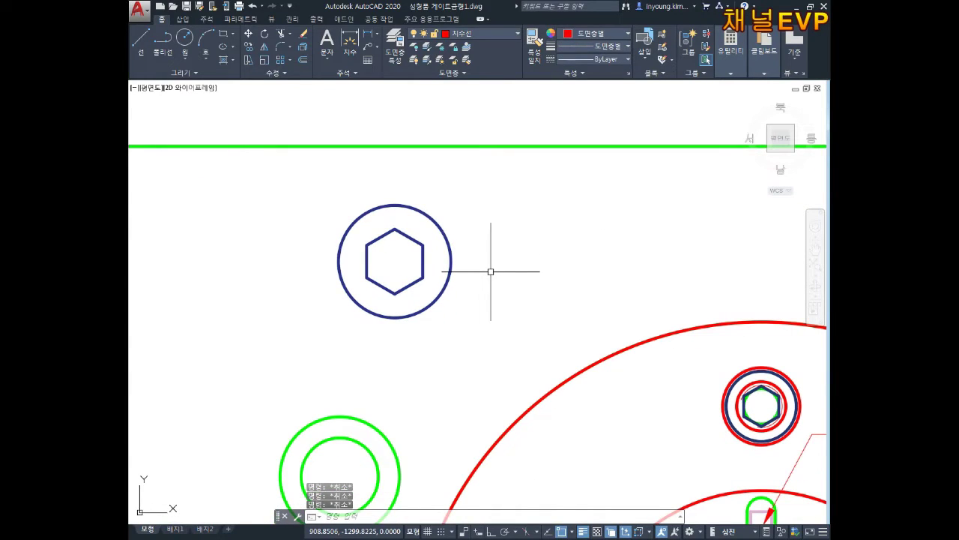
{"action": "type", "text": "b"}
{"action": "key", "text": "Return"}
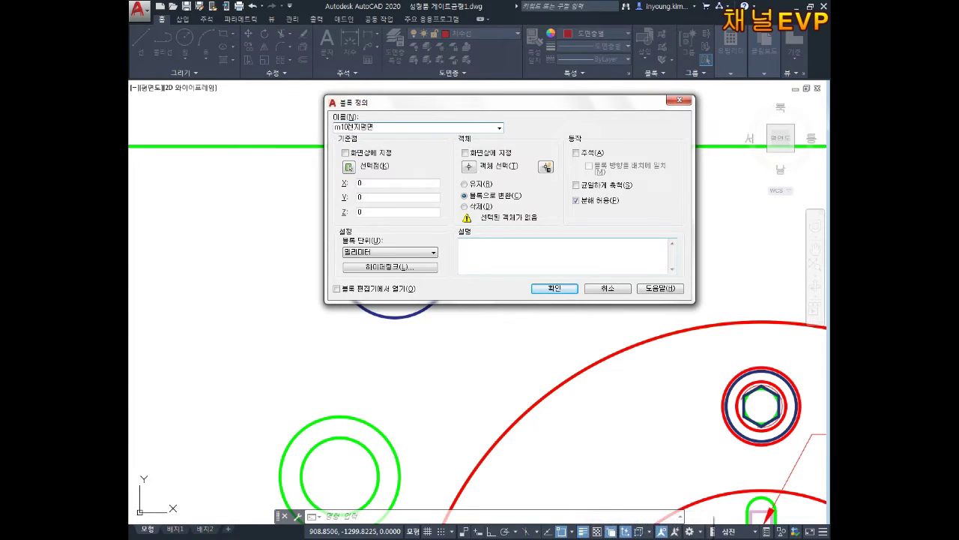
- Define block m10렌치볼트 from the blue circle and hexagon, based at the hexagon centre
{"action": "left_click", "coordinate": [349, 166]}
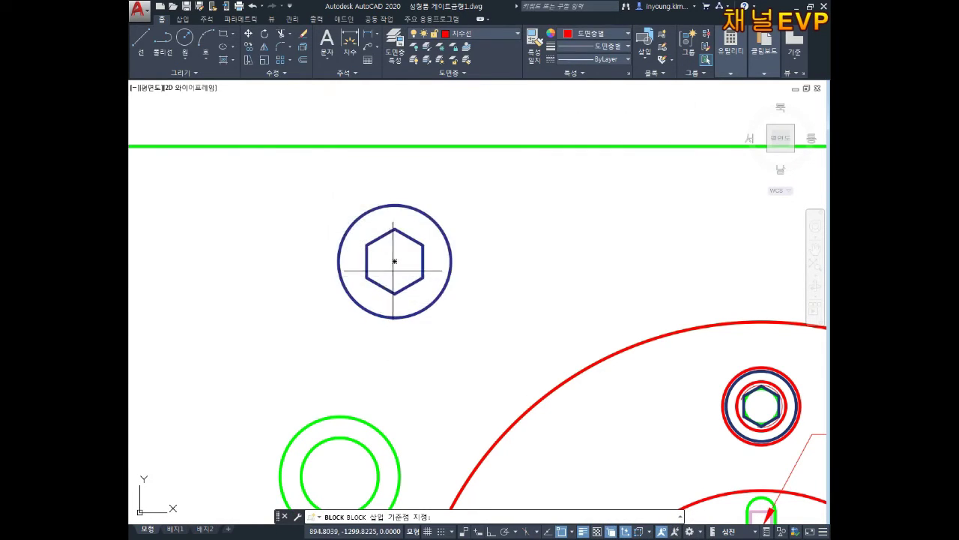
{"action": "left_click", "coordinate": [394, 261]}
{"action": "left_click", "coordinate": [468, 166]}
{"action": "left_click", "coordinate": [510, 172]}
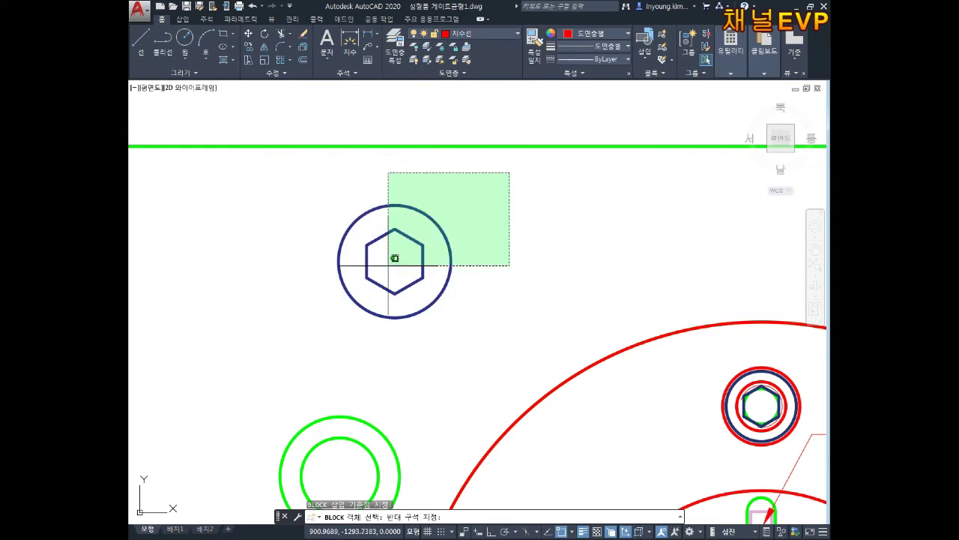
{"action": "left_click", "coordinate": [285, 381]}
{"action": "key", "text": "Return"}
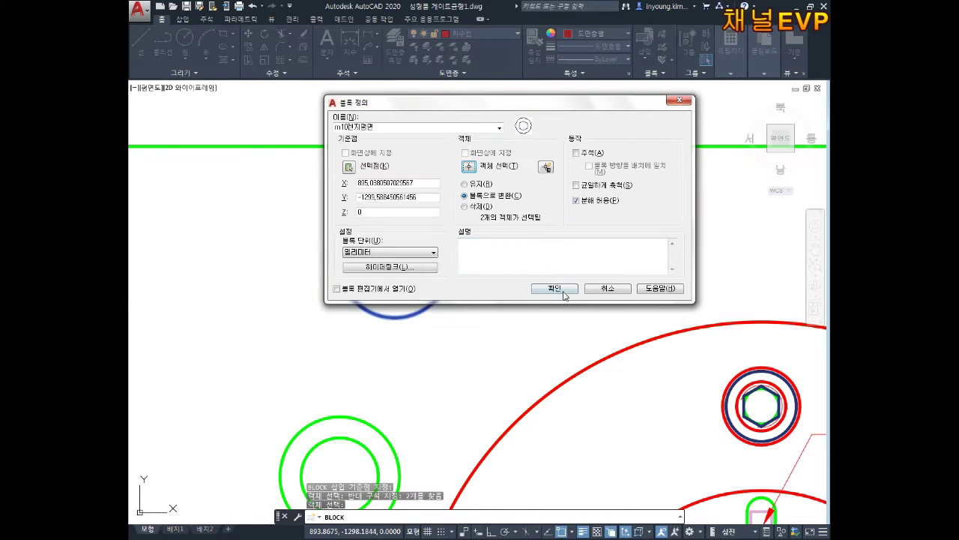
{"action": "left_click", "coordinate": [554, 289]}
{"action": "key", "text": "Escape"}
{"action": "key", "text": "Escape"}
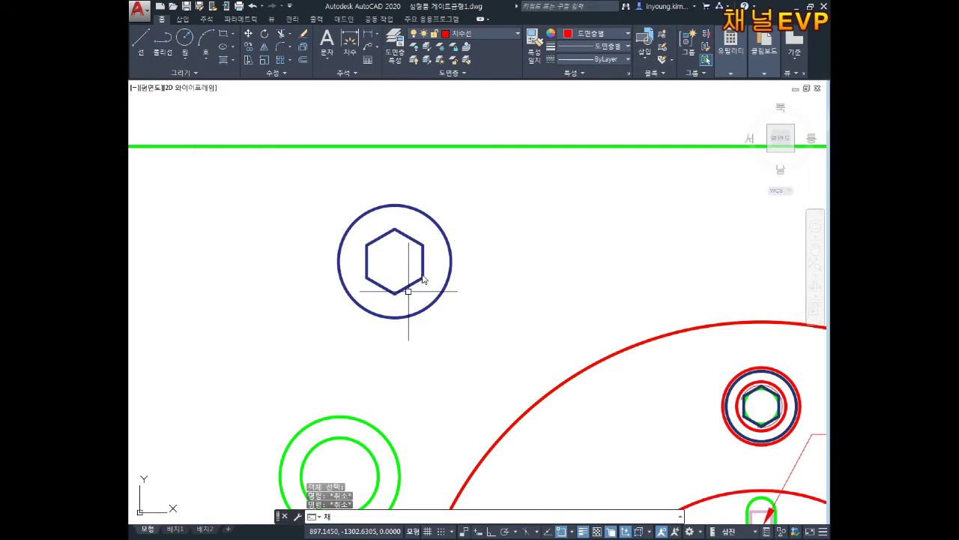
- Copy the m10렌치볼트 block with its base point at the hexagon centre
{"action": "left_click", "coordinate": [476, 219]}
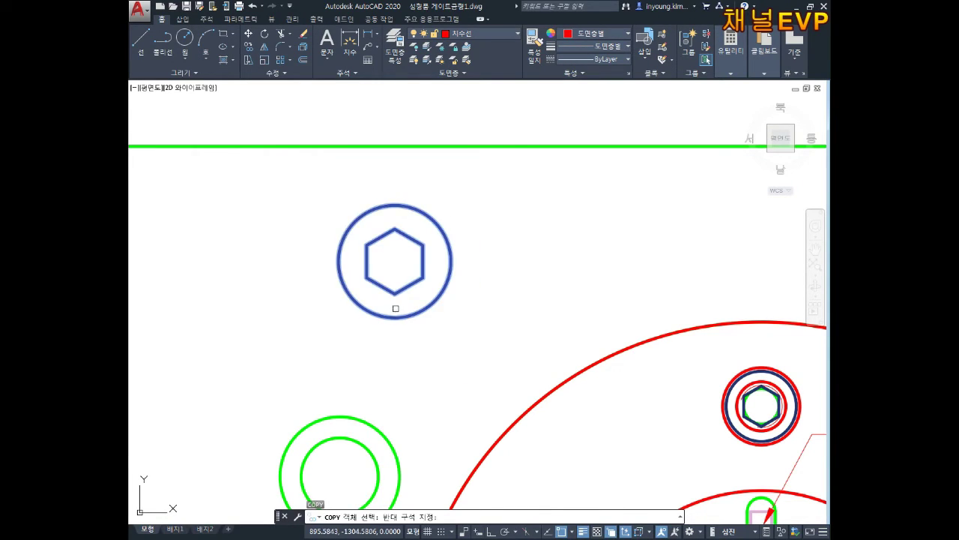
{"action": "left_click", "coordinate": [400, 311]}
{"action": "key", "text": "Return"}
{"action": "left_click", "coordinate": [395, 261]}
{"action": "scroll", "coordinate": [401, 299], "scroll_direction": "down", "scroll_amount": 1}
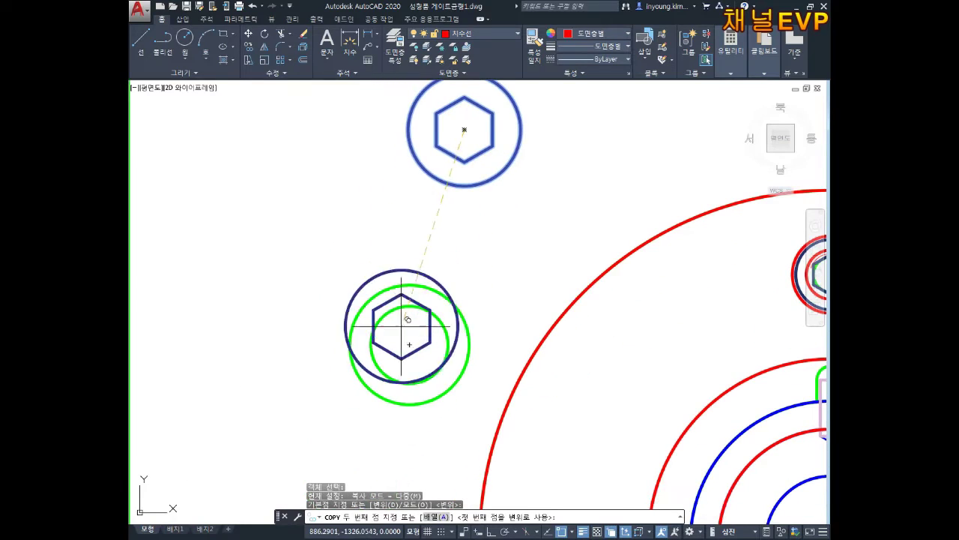
{"action": "scroll", "coordinate": [431, 329], "scroll_direction": "down", "scroll_amount": 3}
{"action": "middle_click_drag", "start_coordinate": [444, 309], "coordinate": [451, 204]}
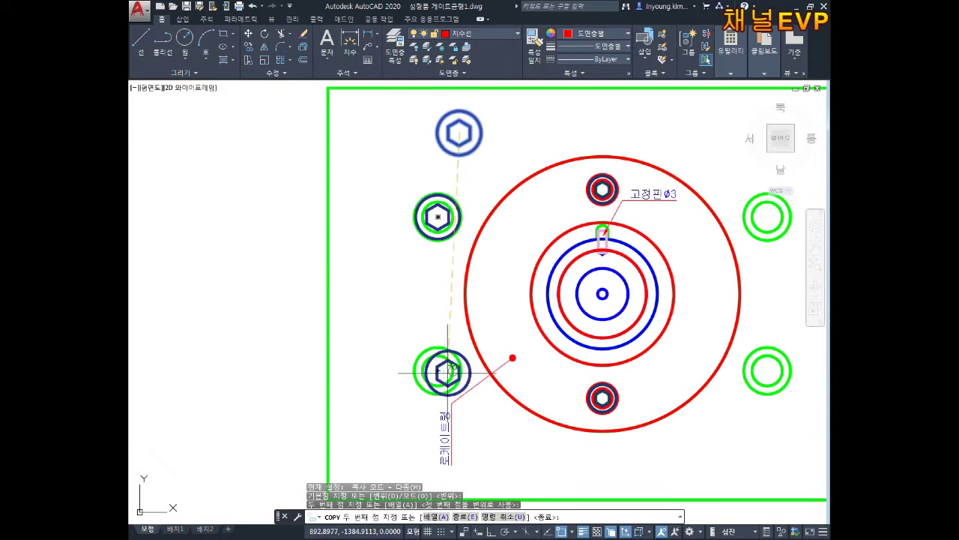
- Place block copies on the lower-left, right-hand and upper-right bushings
{"action": "left_click", "coordinate": [439, 370]}
{"action": "middle_click_drag", "start_coordinate": [607, 285], "coordinate": [400, 223]}
{"action": "scroll", "coordinate": [569, 330], "scroll_direction": "up", "scroll_amount": 4}
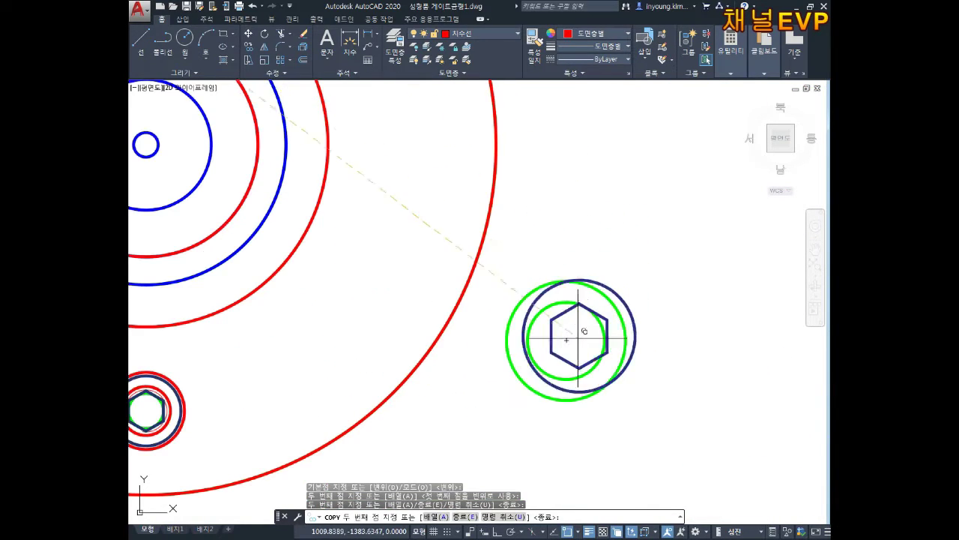
{"action": "left_click", "coordinate": [568, 340]}
{"action": "scroll", "coordinate": [592, 225], "scroll_direction": "down", "scroll_amount": 4}
{"action": "middle_click_drag", "start_coordinate": [595, 112], "coordinate": [595, 236]}
{"action": "scroll", "coordinate": [577, 233], "scroll_direction": "up", "scroll_amount": 2}
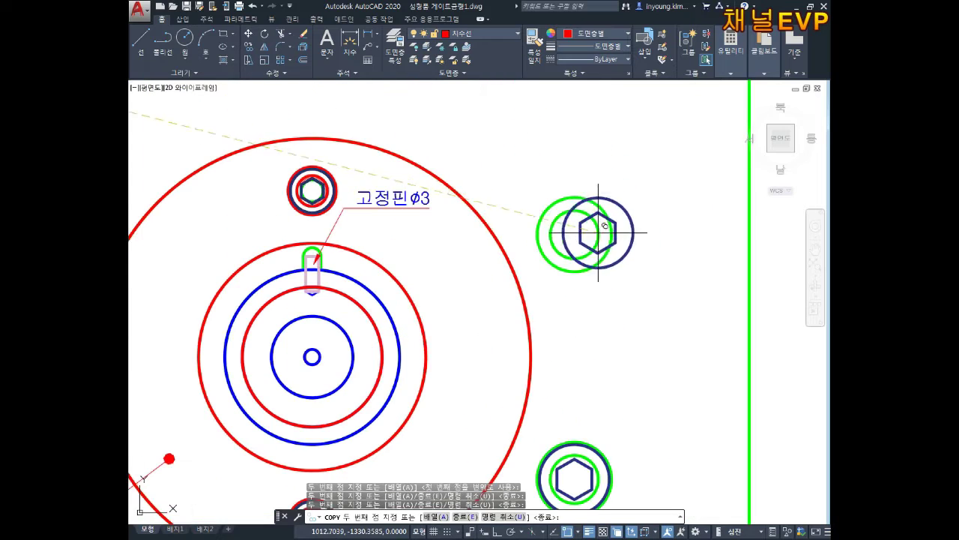
{"action": "left_click", "coordinate": [575, 233]}
{"action": "scroll", "coordinate": [607, 240], "scroll_direction": "down", "scroll_amount": 4}
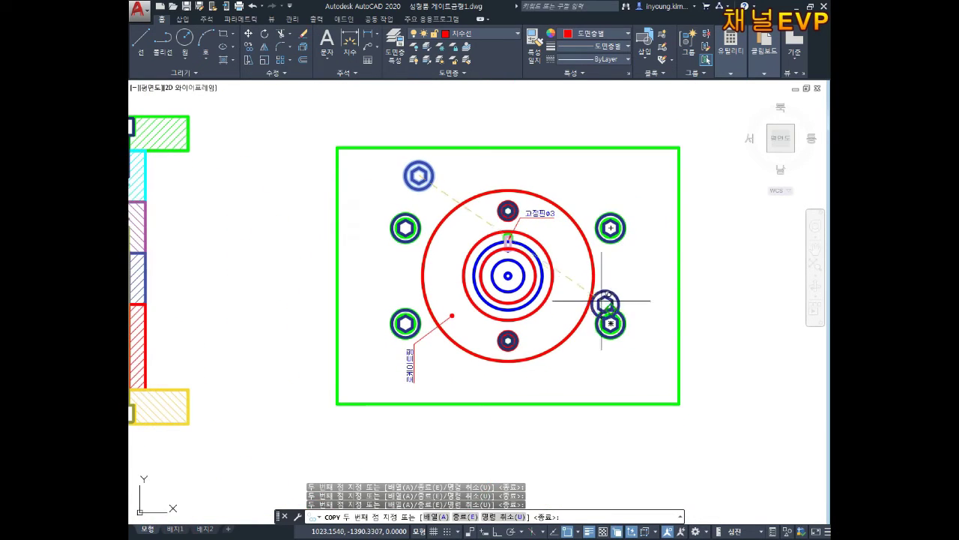
{"action": "key", "text": "Escape"}
{"action": "key", "text": "Escape"}
{"action": "key", "text": "Escape"}
- Delete the original bolt block left above the plate
{"action": "scroll", "coordinate": [567, 293], "scroll_direction": "up", "scroll_amount": 2}
{"action": "middle_click_drag", "start_coordinate": [567, 293], "coordinate": [593, 329]}
{"action": "left_click", "coordinate": [307, 173]}
{"action": "left_click", "coordinate": [283, 173]}
{"action": "key", "text": "Delete"}
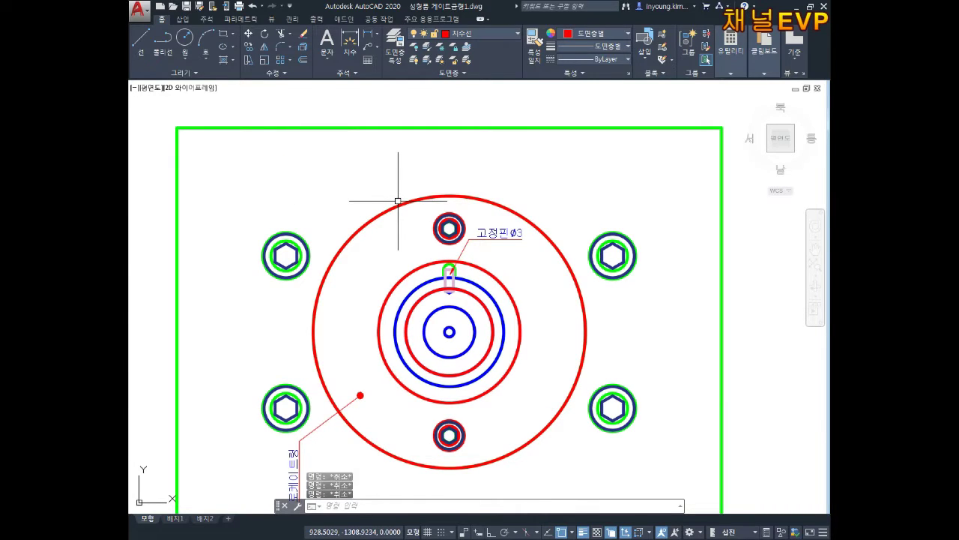
{"action": "type", "text": "ㅂ"}
- Start a new block definition based at the upper-left hexagon centre
{"action": "key", "text": "Return"}
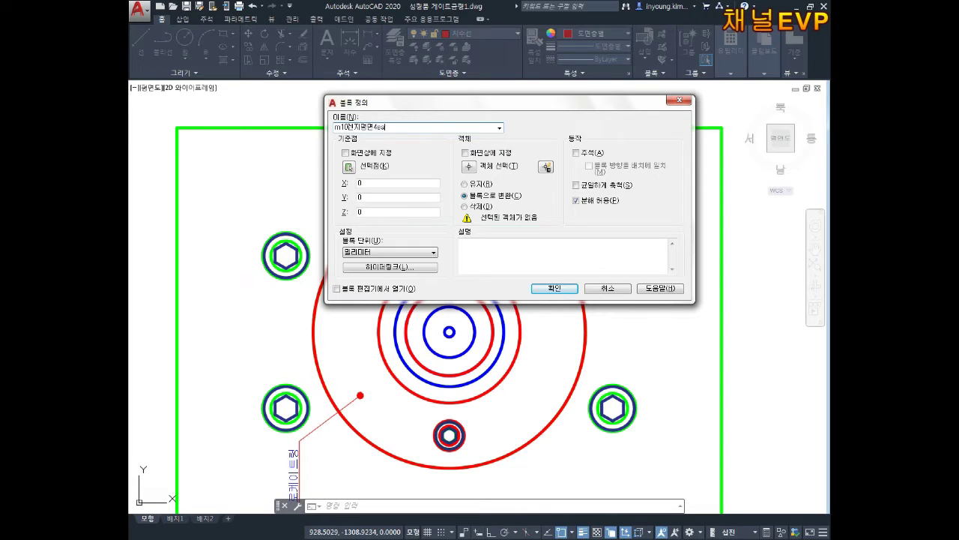
{"action": "left_click", "coordinate": [349, 166]}
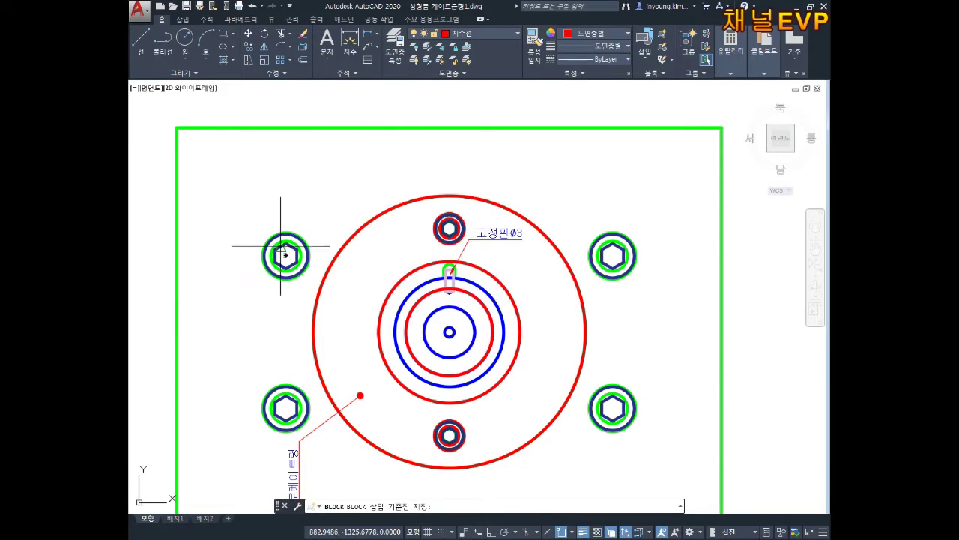
{"action": "left_click", "coordinate": [281, 245]}
- Add the upper-left and lower-left bolts to the block's selection
{"action": "left_click", "coordinate": [469, 166]}
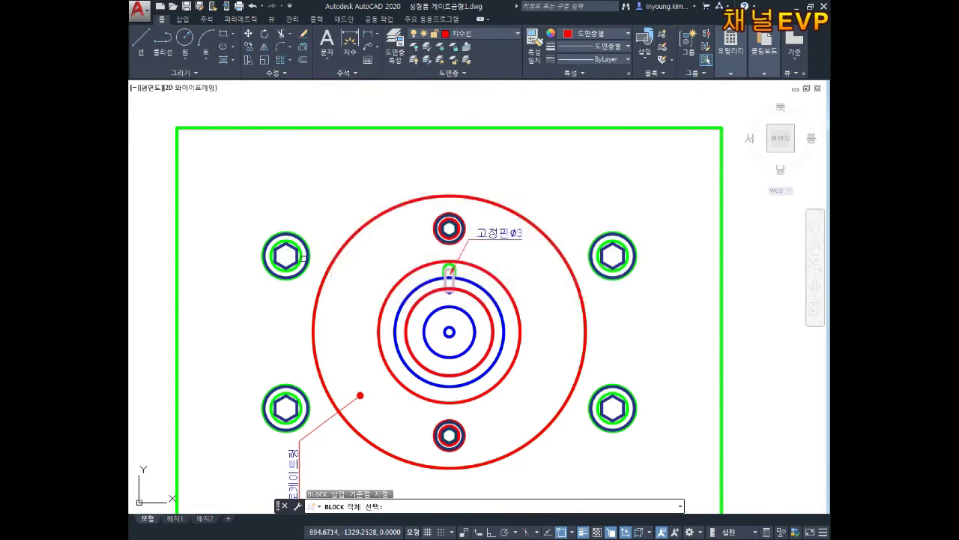
{"action": "scroll", "coordinate": [289, 251], "scroll_direction": "up", "scroll_amount": 4}
{"action": "left_click", "coordinate": [282, 230]}
{"action": "scroll", "coordinate": [282, 230], "scroll_direction": "down", "scroll_amount": 5}
{"action": "middle_click_drag", "start_coordinate": [267, 370], "coordinate": [295, 307]}
{"action": "scroll", "coordinate": [297, 307], "scroll_direction": "up", "scroll_amount": 4}
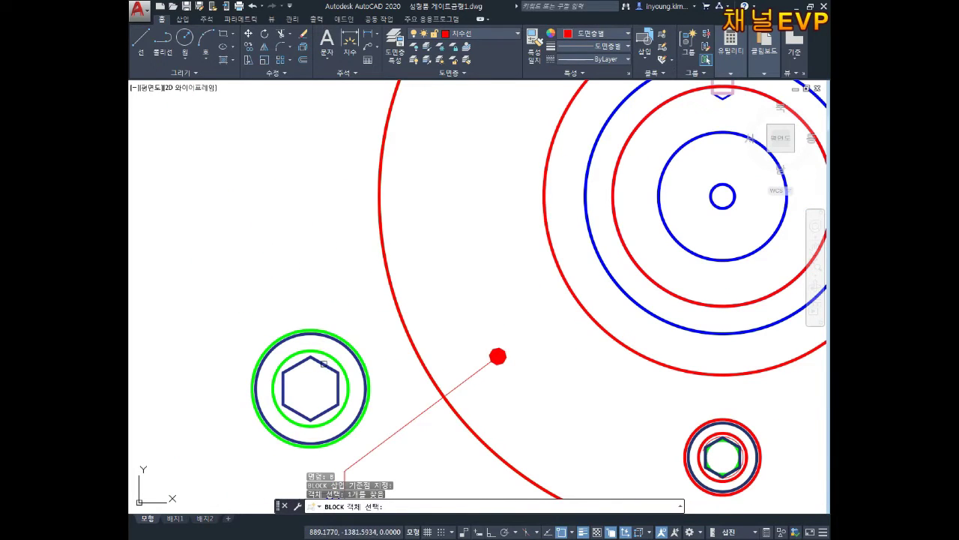
{"action": "left_click", "coordinate": [322, 365]}
{"action": "scroll", "coordinate": [322, 365], "scroll_direction": "down", "scroll_amount": 3}
{"action": "scroll", "coordinate": [623, 319], "scroll_direction": "up", "scroll_amount": 3}
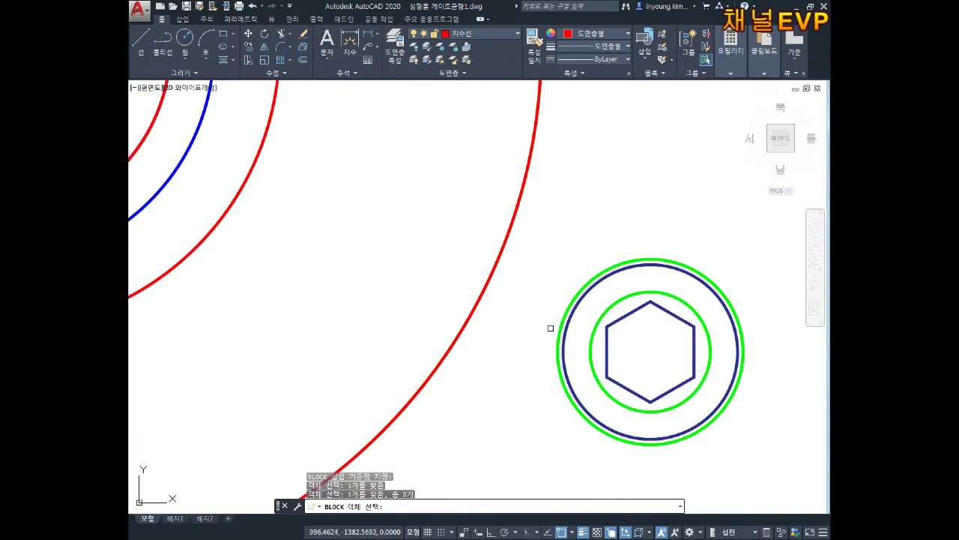
- Add the two remaining corner bolts and create the 4ea block
{"action": "left_click", "coordinate": [622, 319]}
{"action": "scroll", "coordinate": [623, 319], "scroll_direction": "down", "scroll_amount": 3}
{"action": "scroll", "coordinate": [548, 288], "scroll_direction": "up", "scroll_amount": 3}
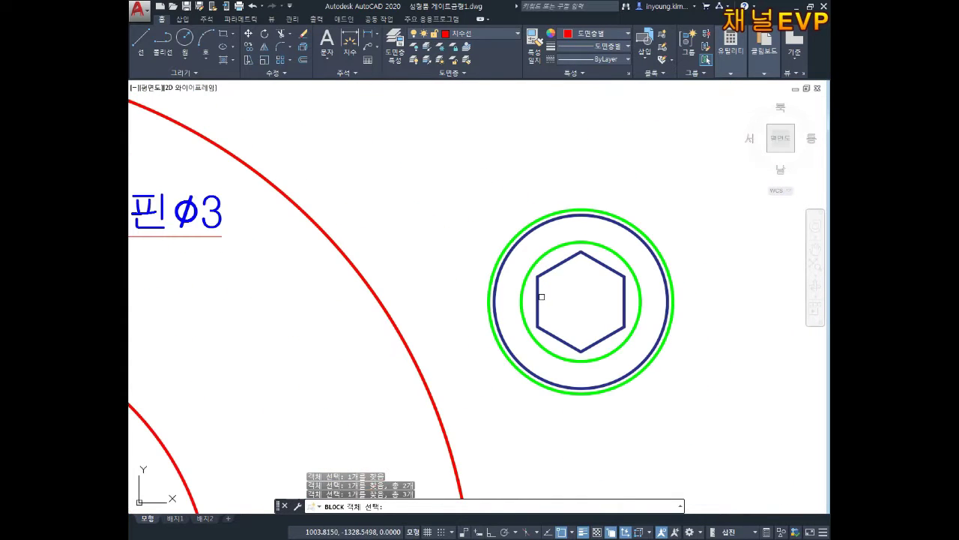
{"action": "left_click", "coordinate": [538, 296]}
{"action": "key", "text": "Return"}
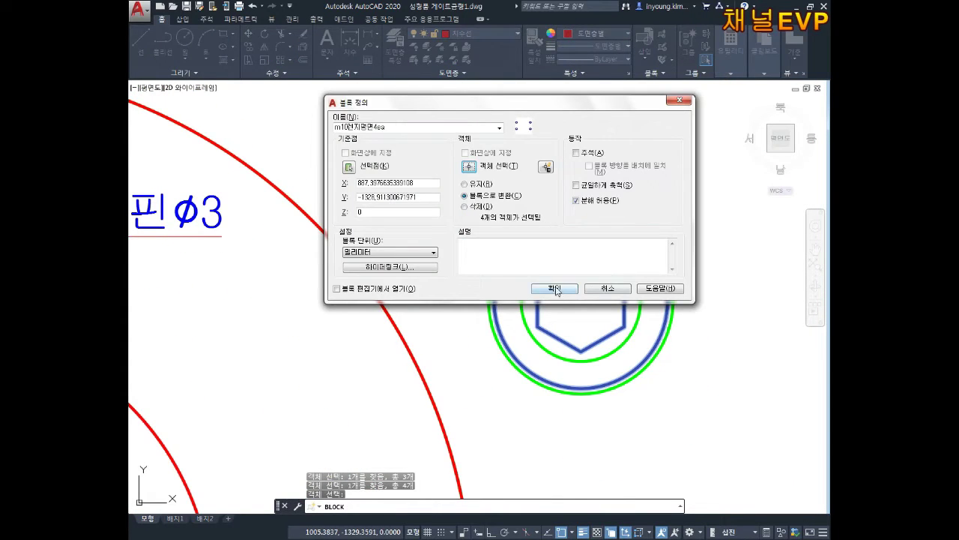
{"action": "left_click", "coordinate": [556, 292]}
{"action": "scroll", "coordinate": [557, 279], "scroll_direction": "down", "scroll_amount": 3}
{"action": "key", "text": "Escape"}
{"action": "key", "text": "Escape"}
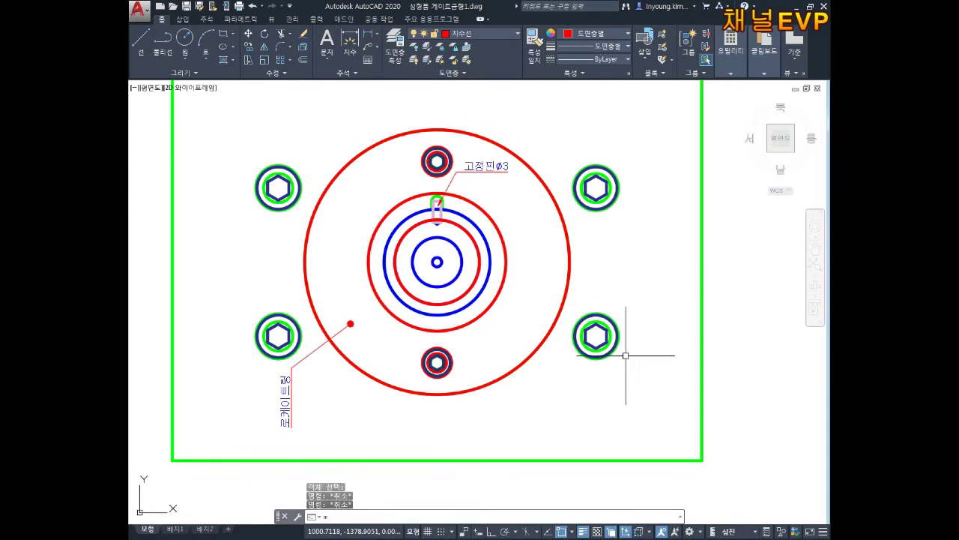
- Start moving the right hex pin, then cancel so the pins stay put
{"action": "key", "text": "Return"}
{"action": "scroll", "coordinate": [596, 352], "scroll_direction": "up", "scroll_amount": 4}
{"action": "left_click", "coordinate": [592, 340]}
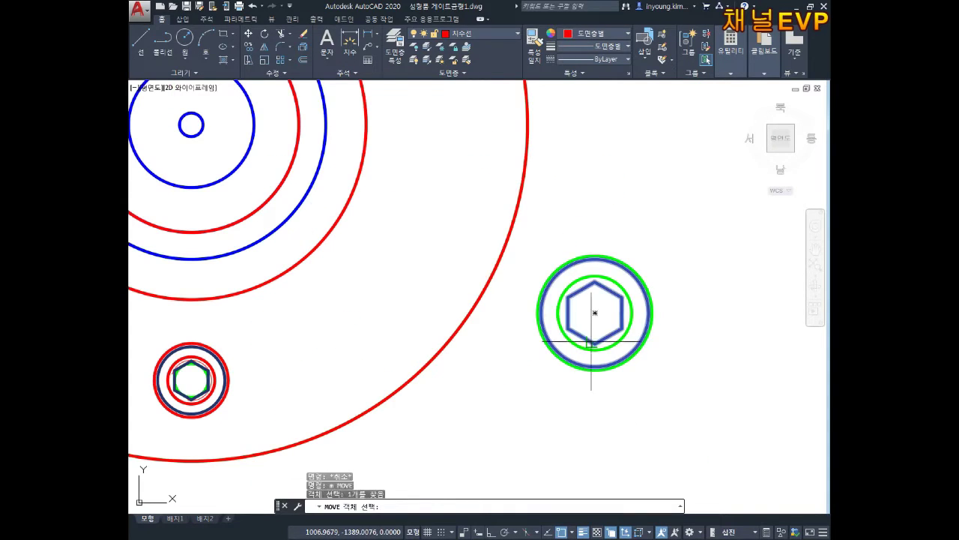
{"action": "key", "text": "Return"}
{"action": "left_click", "coordinate": [594, 311]}
{"action": "scroll", "coordinate": [595, 311], "scroll_direction": "down", "scroll_amount": 5}
{"action": "middle_click_drag", "start_coordinate": [740, 300], "coordinate": [632, 310]}
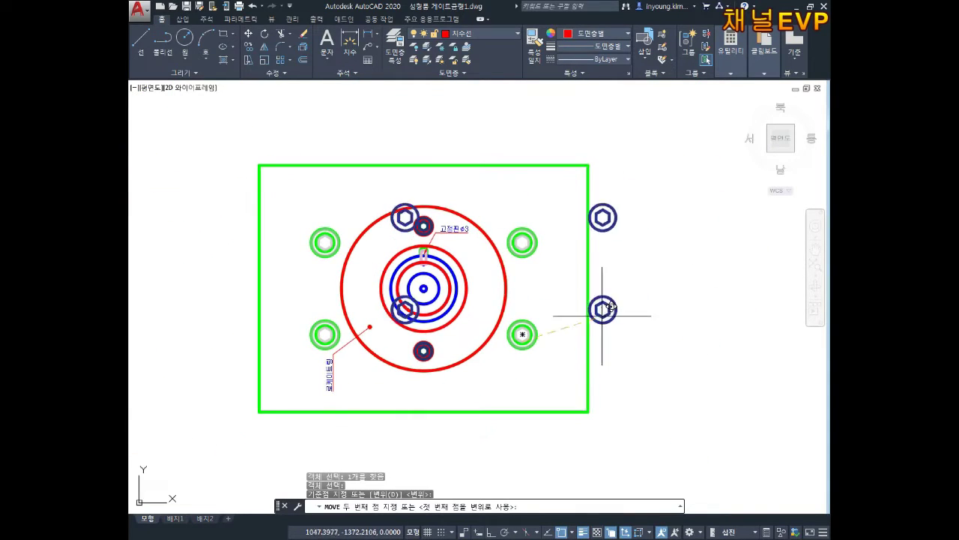
{"action": "key", "text": "Escape"}
{"action": "key", "text": "Escape"}
{"action": "key", "text": "Escape"}
- Pan over to the 150-wide plate detail with 4-PT1/8 callouts and the E-E' section
{"action": "middle_click_drag", "start_coordinate": [405, 324], "coordinate": [525, 307]}
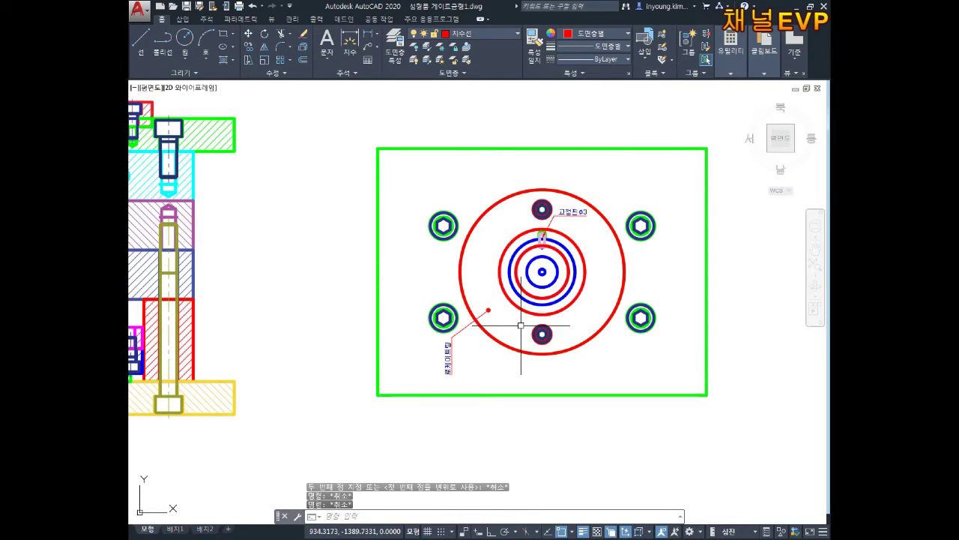
{"action": "middle_click_drag", "start_coordinate": [500, 290], "coordinate": [658, 311]}
{"action": "middle_click_drag", "start_coordinate": [572, 323], "coordinate": [637, 336]}
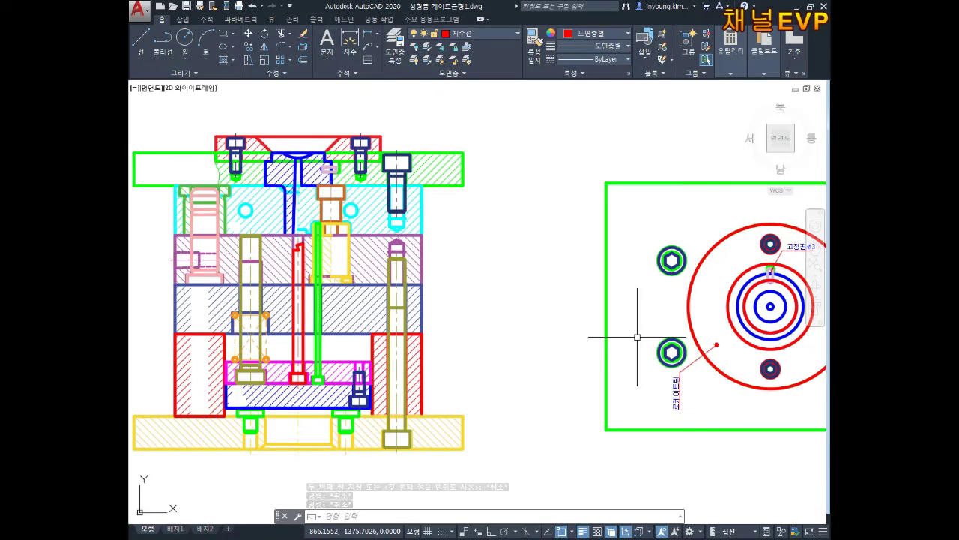
{"action": "scroll", "coordinate": [637, 337], "scroll_direction": "down", "scroll_amount": 5}
{"action": "scroll", "coordinate": [637, 336], "scroll_direction": "down", "scroll_amount": 3}
{"action": "mouse_move", "coordinate": [684, 149]}
{"action": "middle_mouse_down"}
{"action": "mouse_move", "coordinate": [604, 217]}
{"action": "mouse_move", "coordinate": [653, 294]}
{"action": "mouse_move", "coordinate": [458, 284]}
{"action": "middle_mouse_up"}
{"action": "scroll", "coordinate": [458, 284], "scroll_direction": "up", "scroll_amount": 5}
{"action": "middle_click_drag", "start_coordinate": [551, 271], "coordinate": [577, 257]}
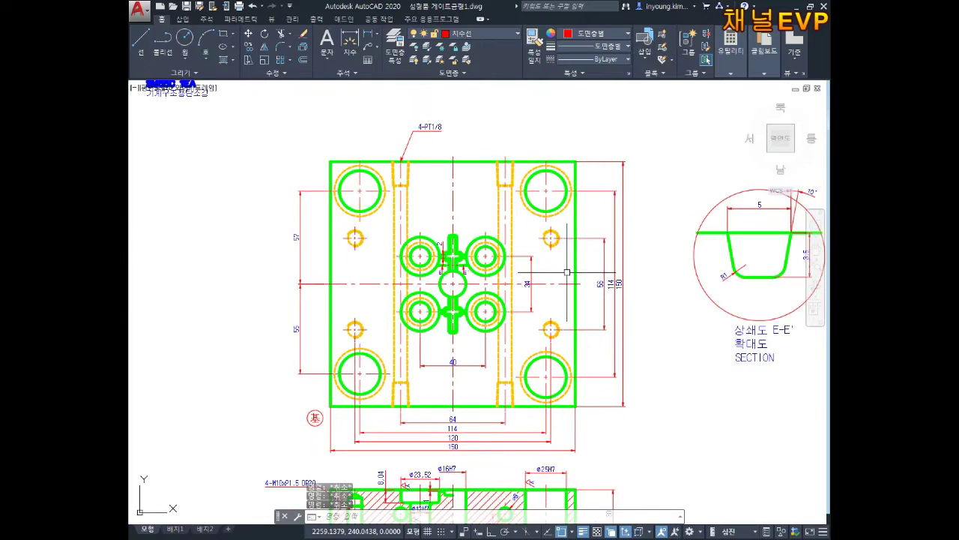
- Copy the square plate view to a new location beside the original
{"action": "scroll", "coordinate": [567, 272], "scroll_direction": "down", "scroll_amount": 2}
{"action": "type", "text": "c"}
{"action": "left_click", "coordinate": [624, 174]}
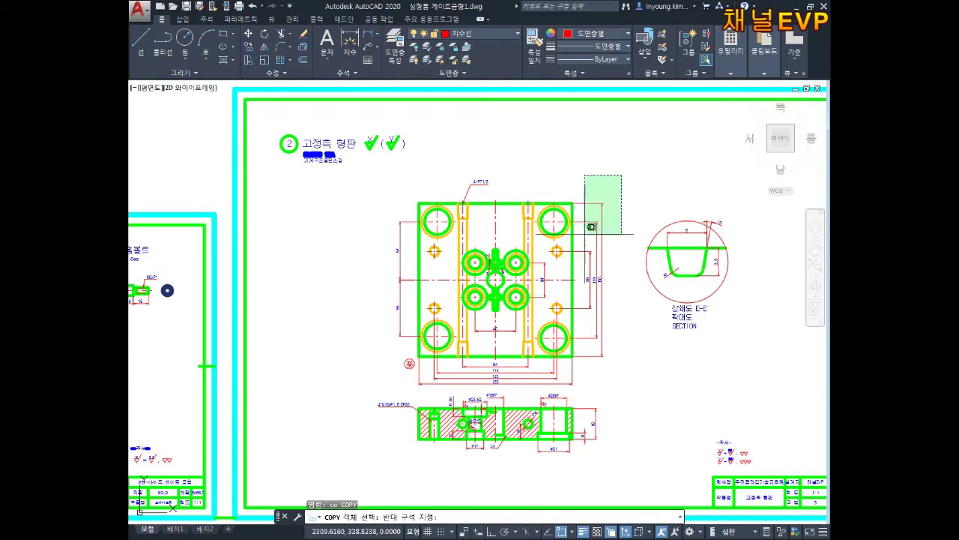
{"action": "left_click", "coordinate": [338, 429]}
{"action": "key", "text": "Return"}
{"action": "left_click", "coordinate": [483, 335]}
{"action": "scroll", "coordinate": [590, 246], "scroll_direction": "down", "scroll_amount": 5}
{"action": "scroll", "coordinate": [552, 214], "scroll_direction": "down", "scroll_amount": 2}
{"action": "scroll", "coordinate": [529, 252], "scroll_direction": "down", "scroll_amount": 2}
{"action": "scroll", "coordinate": [530, 321], "scroll_direction": "up", "scroll_amount": 1}
{"action": "scroll", "coordinate": [476, 416], "scroll_direction": "up", "scroll_amount": 2}
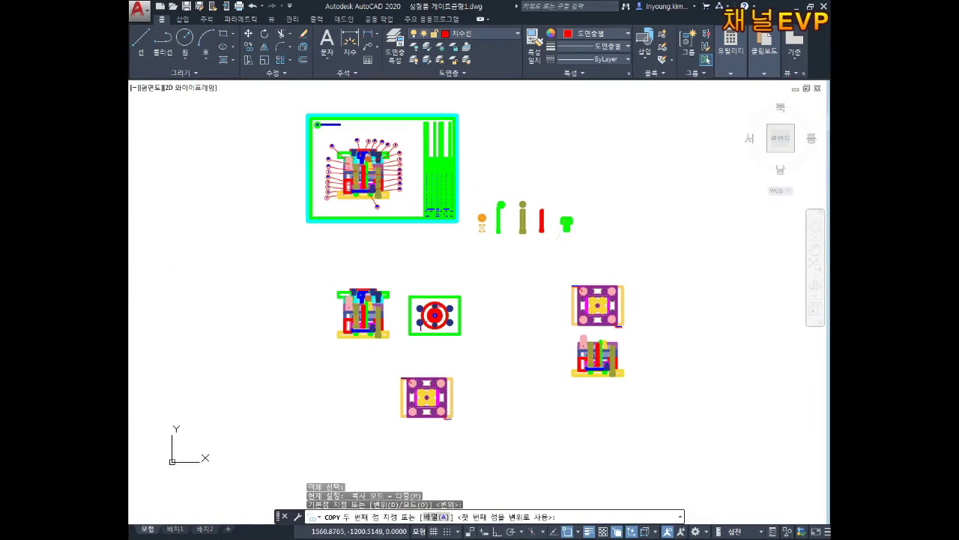
{"action": "left_click", "coordinate": [509, 323]}
{"action": "scroll", "coordinate": [517, 327], "scroll_direction": "up", "scroll_amount": 3}
{"action": "scroll", "coordinate": [539, 330], "scroll_direction": "up", "scroll_amount": 2}
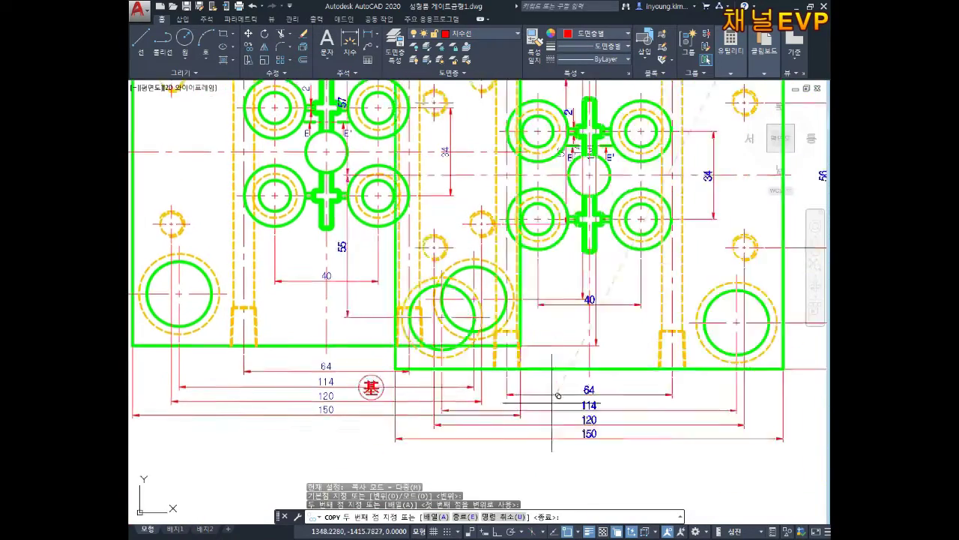
{"action": "scroll", "coordinate": [555, 334], "scroll_direction": "down", "scroll_amount": 4}
{"action": "key", "text": "Escape"}
{"action": "key", "text": "Escape"}
{"action": "key", "text": "Escape"}
{"action": "scroll", "coordinate": [572, 337], "scroll_direction": "up", "scroll_amount": 2}
{"action": "scroll", "coordinate": [572, 337], "scroll_direction": "up", "scroll_amount": 1}
{"action": "scroll", "coordinate": [615, 203], "scroll_direction": "down", "scroll_amount": 1}
- Erase the right-side and bottom dimensions from the plate copy
{"action": "left_click", "coordinate": [642, 203]}
{"action": "left_click", "coordinate": [555, 407]}
{"action": "key", "text": "Delete"}
{"action": "scroll", "coordinate": [479, 431], "scroll_direction": "up", "scroll_amount": 3}
{"action": "left_click", "coordinate": [676, 310]}
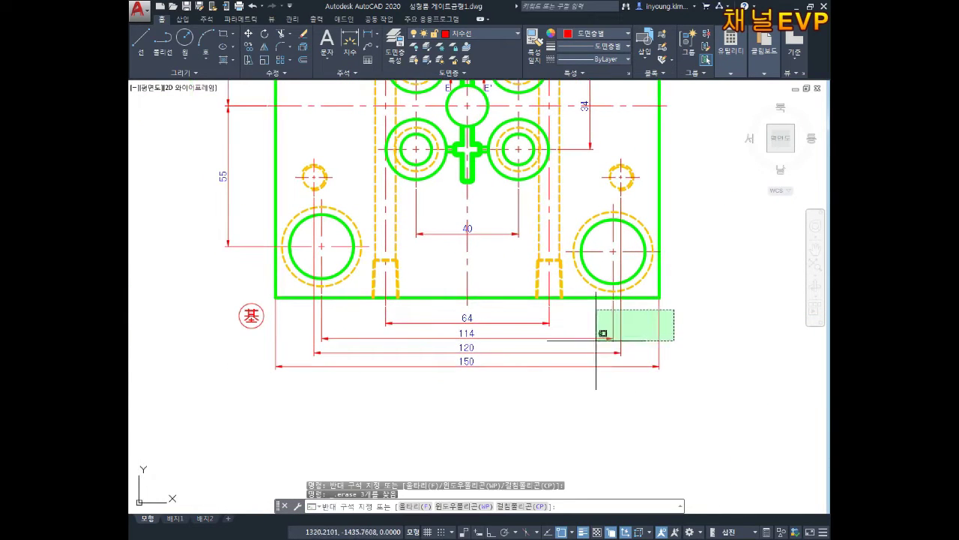
{"action": "left_click", "coordinate": [273, 381]}
{"action": "key", "text": "Delete"}
- Erase the left vertical dimensions from the plate copy
{"action": "middle_click_drag", "start_coordinate": [465, 104], "coordinate": [529, 306]}
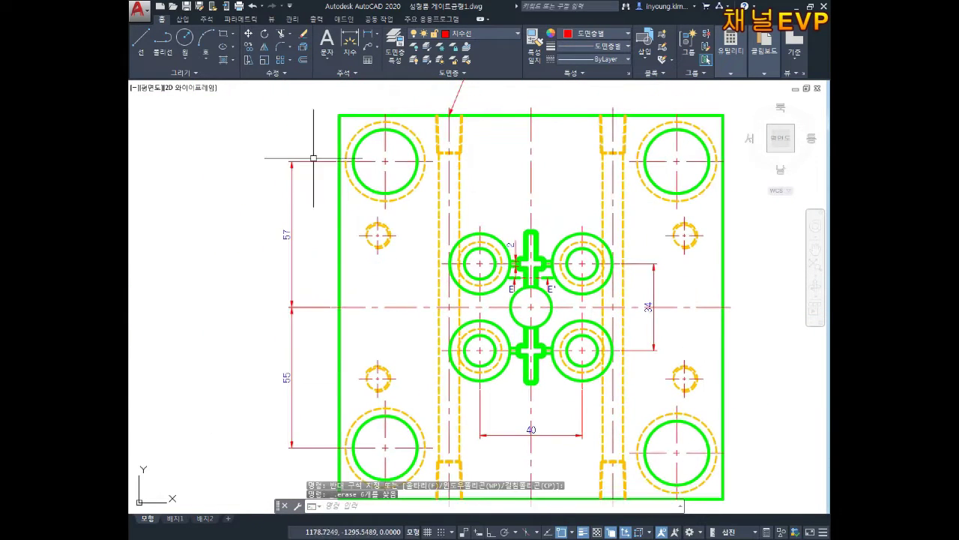
{"action": "left_click", "coordinate": [291, 186]}
{"action": "left_click", "coordinate": [307, 130]}
{"action": "middle_click_drag", "start_coordinate": [263, 311], "coordinate": [278, 215]}
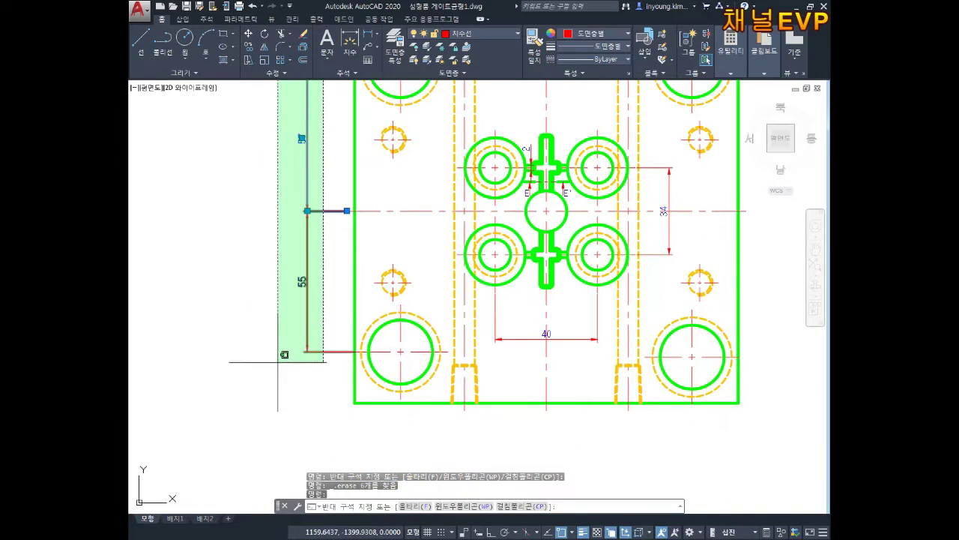
{"action": "left_click", "coordinate": [282, 353]}
{"action": "key", "text": "Delete"}
- Erase the large circle's centre lines and the vertical centre line
{"action": "scroll", "coordinate": [425, 281], "scroll_direction": "up", "scroll_amount": 2}
{"action": "scroll", "coordinate": [425, 281], "scroll_direction": "up", "scroll_amount": 2}
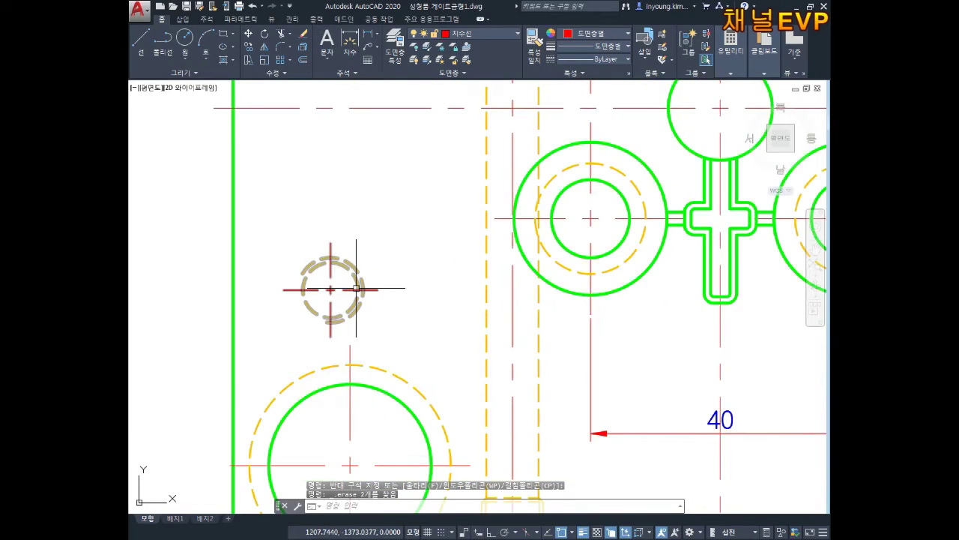
{"action": "middle_click_drag", "start_coordinate": [356, 288], "coordinate": [362, 221]}
{"action": "left_click", "coordinate": [354, 397]}
{"action": "key", "text": "Delete"}
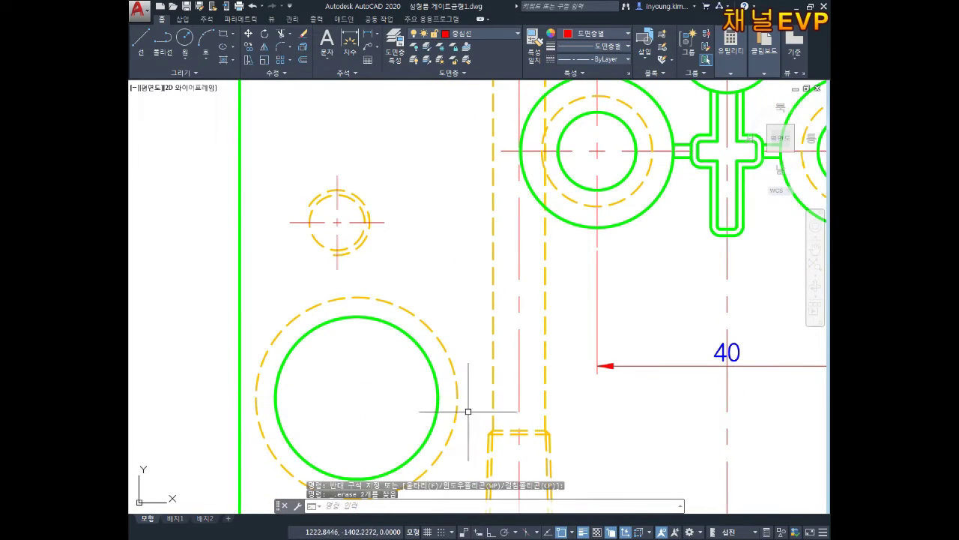
{"action": "middle_click_drag", "start_coordinate": [535, 407], "coordinate": [442, 331]}
{"action": "key", "text": "Delete"}
- Erase the 40 dimension and the centre line below the cross
{"action": "middle_click_drag", "start_coordinate": [614, 317], "coordinate": [547, 351]}
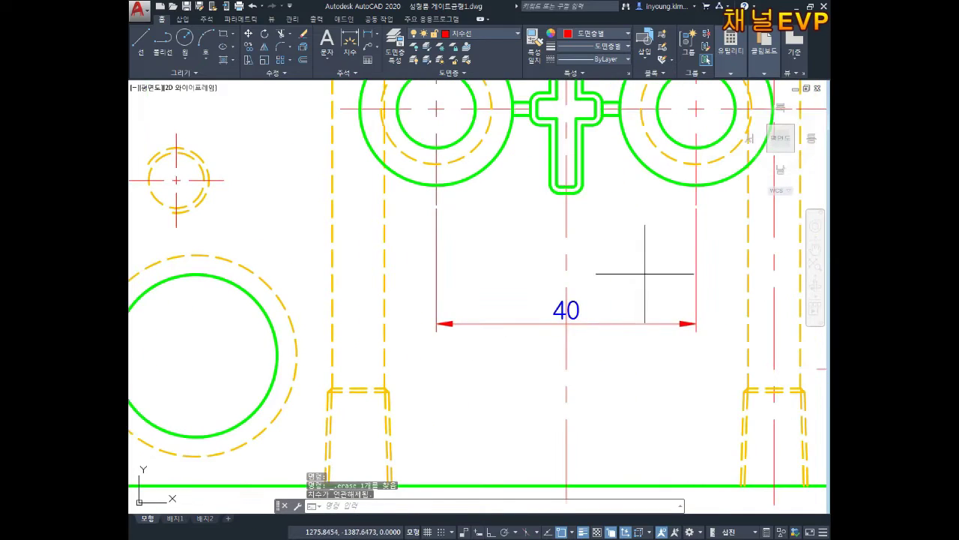
{"action": "left_click", "coordinate": [617, 322]}
{"action": "key", "text": "Delete"}
{"action": "left_click", "coordinate": [600, 336]}
{"action": "left_click", "coordinate": [545, 405]}
{"action": "key", "text": "Delete"}
- Erase the 34 dimension
{"action": "middle_click_drag", "start_coordinate": [574, 305], "coordinate": [385, 315]}
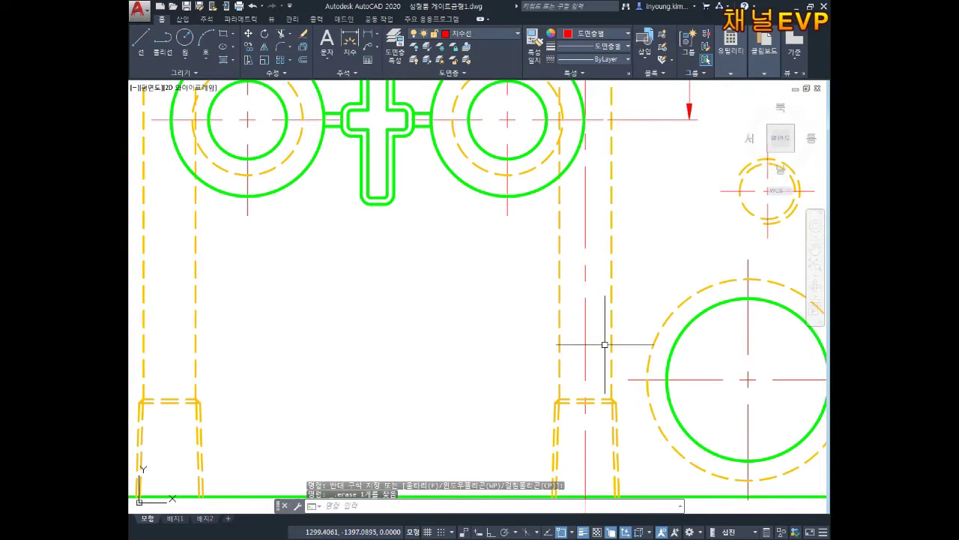
{"action": "left_click", "coordinate": [585, 317]}
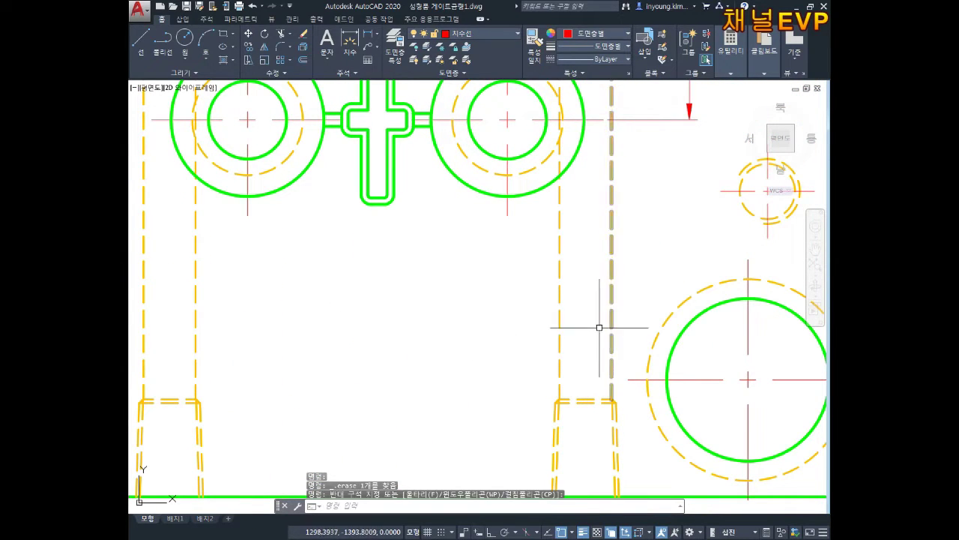
{"action": "scroll", "coordinate": [739, 321], "scroll_direction": "down", "scroll_amount": 3}
{"action": "left_click", "coordinate": [728, 250]}
{"action": "left_click", "coordinate": [646, 314]}
{"action": "key", "text": "Delete"}
- Erase the lower-left circle's centre lines, undoing an accidental erase of the circles
{"action": "scroll", "coordinate": [593, 336], "scroll_direction": "up", "scroll_amount": 2}
{"action": "left_click", "coordinate": [593, 336]}
{"action": "key", "text": "Delete"}
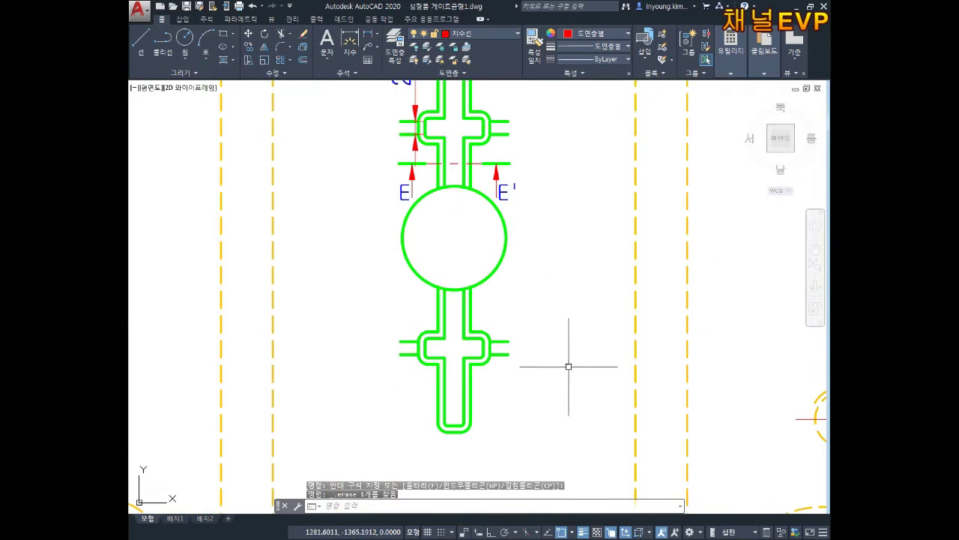
{"action": "key", "text": "ctrl+z"}
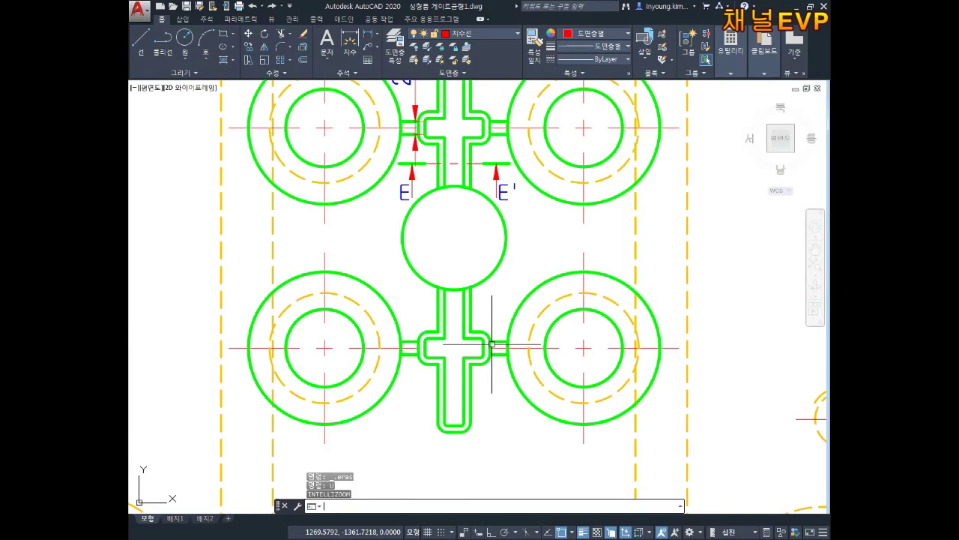
{"action": "left_click", "coordinate": [398, 311]}
{"action": "key", "text": "Escape"}
{"action": "key", "text": "Escape"}
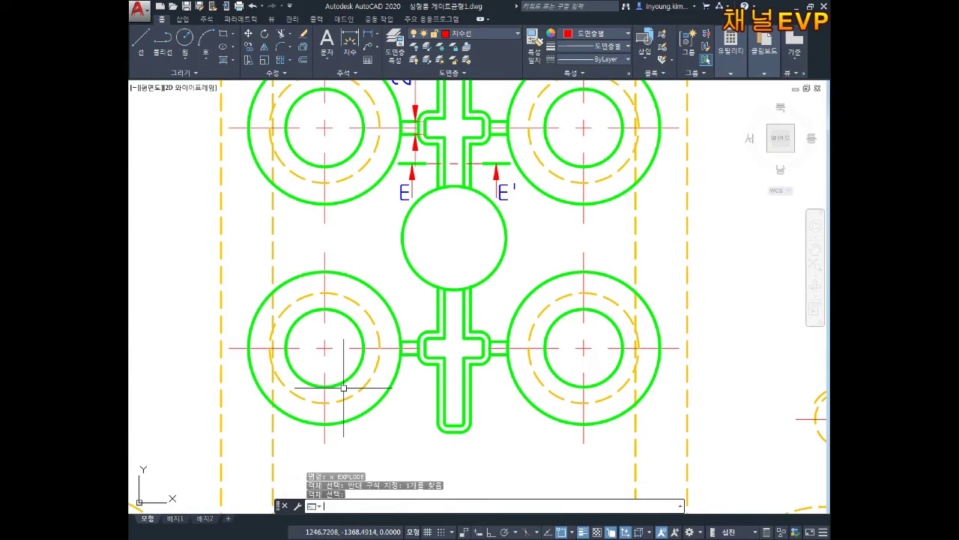
{"action": "left_click", "coordinate": [333, 336]}
{"action": "left_click", "coordinate": [305, 370]}
{"action": "key", "text": "Delete"}
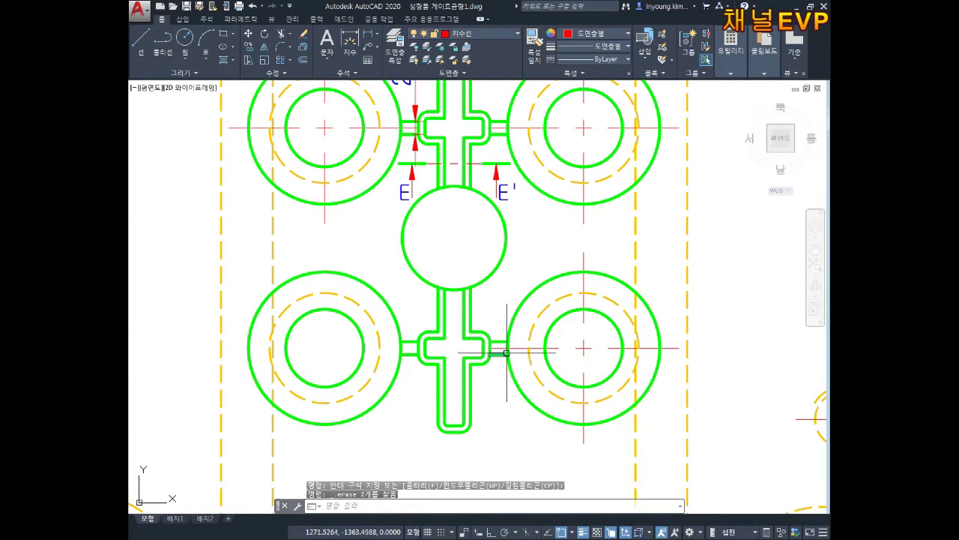
- Erase the small 2 dimension near the central runner
{"action": "middle_click_drag", "start_coordinate": [611, 265], "coordinate": [608, 404]}
{"action": "left_click", "coordinate": [594, 250]}
{"action": "left_click", "coordinate": [579, 279]}
{"action": "scroll", "coordinate": [375, 260], "scroll_direction": "up", "scroll_amount": 5}
{"action": "left_click", "coordinate": [473, 188]}
{"action": "key", "text": "Delete"}
- Erase the E–E' section arrows, the E and E' labels, and the red centre line
{"action": "left_click", "coordinate": [472, 398]}
{"action": "key", "text": "Delete"}
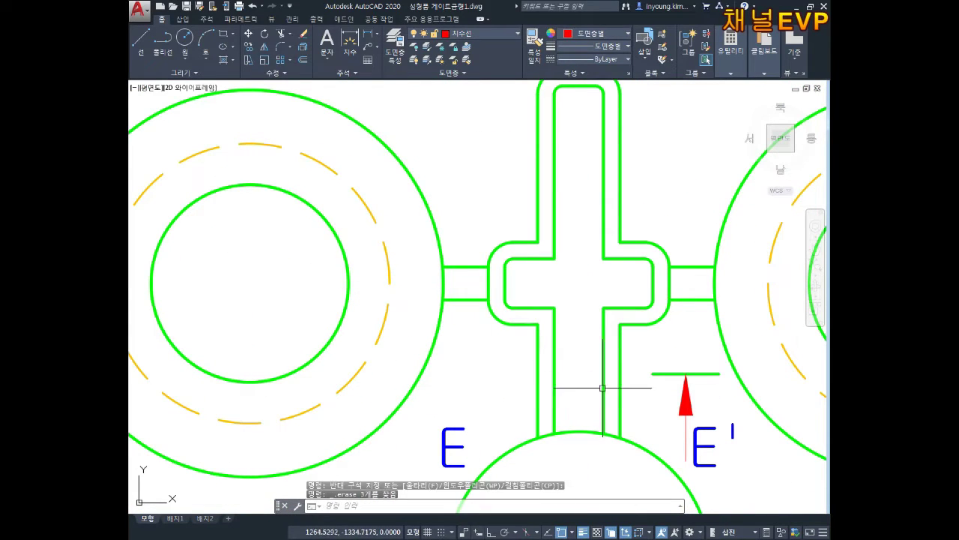
{"action": "left_click", "coordinate": [685, 382]}
{"action": "key", "text": "Delete"}
{"action": "left_click", "coordinate": [721, 449]}
{"action": "left_click", "coordinate": [682, 469]}
{"action": "key", "text": "Delete"}
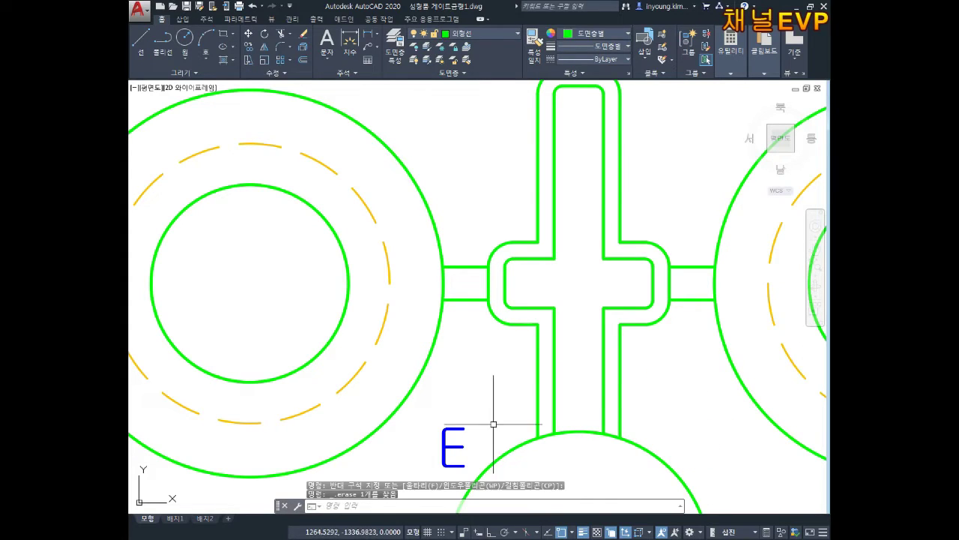
{"action": "left_click", "coordinate": [452, 442]}
{"action": "key", "text": "Delete"}
- Erase the 4-PT1/8 leader and its text
{"action": "scroll", "coordinate": [565, 334], "scroll_direction": "down", "scroll_amount": 6}
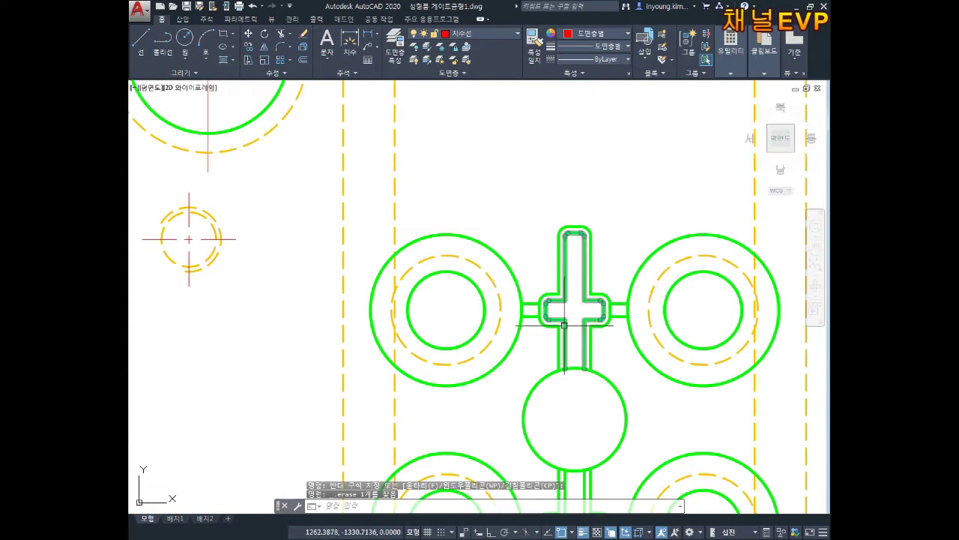
{"action": "scroll", "coordinate": [566, 335], "scroll_direction": "down", "scroll_amount": 3}
{"action": "left_click", "coordinate": [397, 174]}
{"action": "key", "text": "Delete"}
{"action": "middle_click_drag", "start_coordinate": [311, 264], "coordinate": [362, 237]}
{"action": "key", "text": "Escape"}
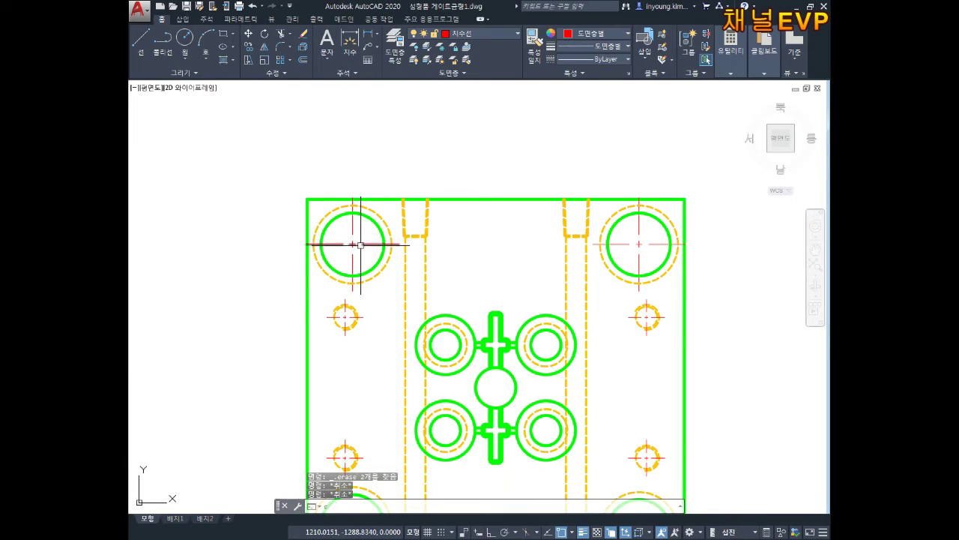
- Erase the centre lines of the top-left small circle
{"action": "scroll", "coordinate": [360, 235], "scroll_direction": "up", "scroll_amount": 4}
{"action": "left_click", "coordinate": [356, 268]}
{"action": "left_click", "coordinate": [322, 232]}
{"action": "key", "text": "Delete"}
{"action": "middle_click_drag", "start_coordinate": [611, 257], "coordinate": [218, 268]}
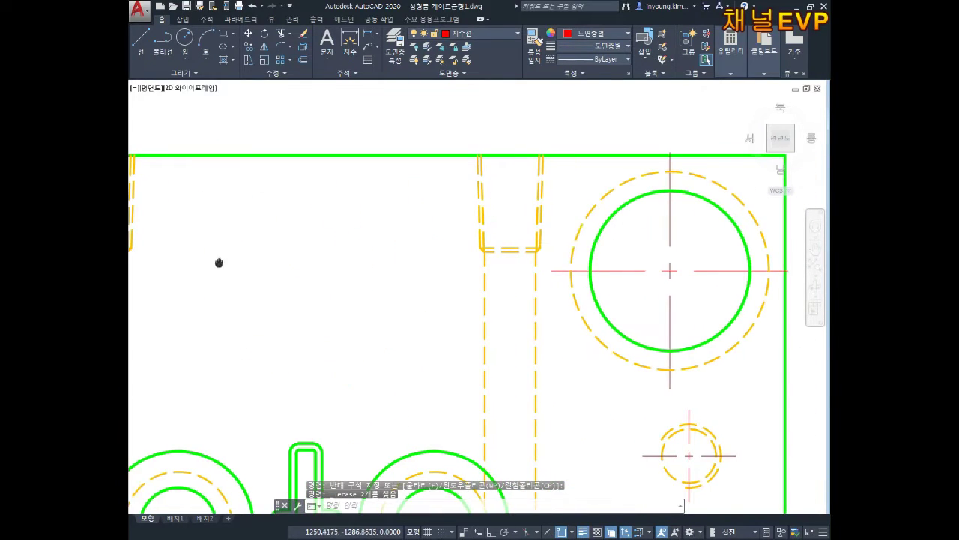
{"action": "scroll", "coordinate": [642, 295], "scroll_direction": "down", "scroll_amount": 2}
{"action": "middle_click_drag", "start_coordinate": [692, 293], "coordinate": [623, 239]}
{"action": "key", "text": "Escape"}
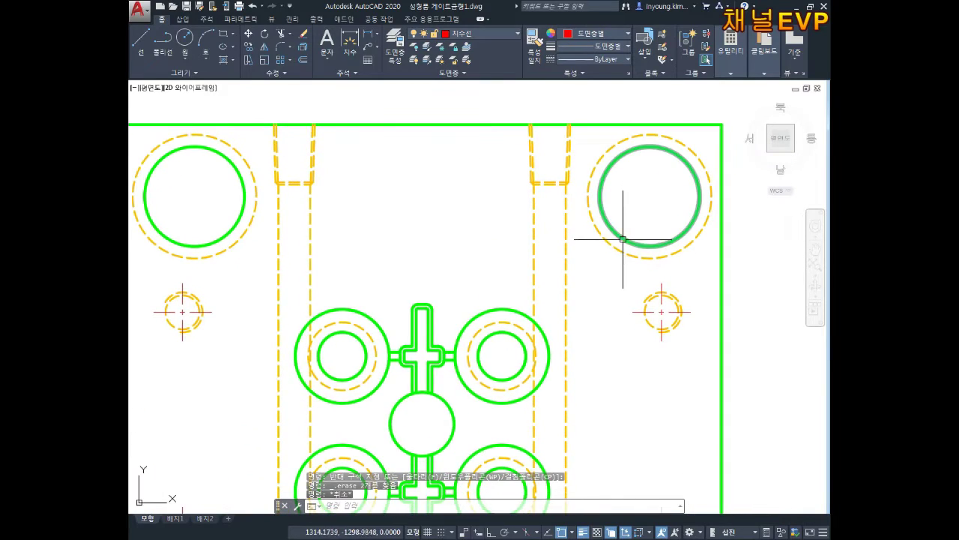
- Explode the right small circle's centre mark into separate lines
{"action": "type", "text": "x"}
{"action": "key", "text": "Return"}
{"action": "left_click", "coordinate": [701, 284]}
{"action": "scroll", "coordinate": [659, 300], "scroll_direction": "up", "scroll_amount": 2}
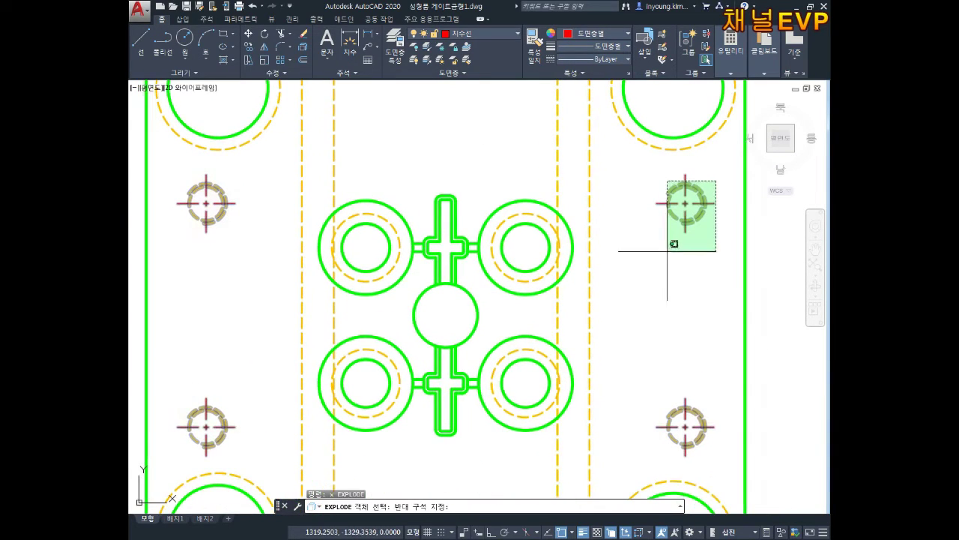
{"action": "left_click", "coordinate": [673, 242]}
{"action": "scroll", "coordinate": [685, 201], "scroll_direction": "up", "scroll_amount": 3}
{"action": "key", "text": "Return"}
{"action": "left_click", "coordinate": [675, 227]}
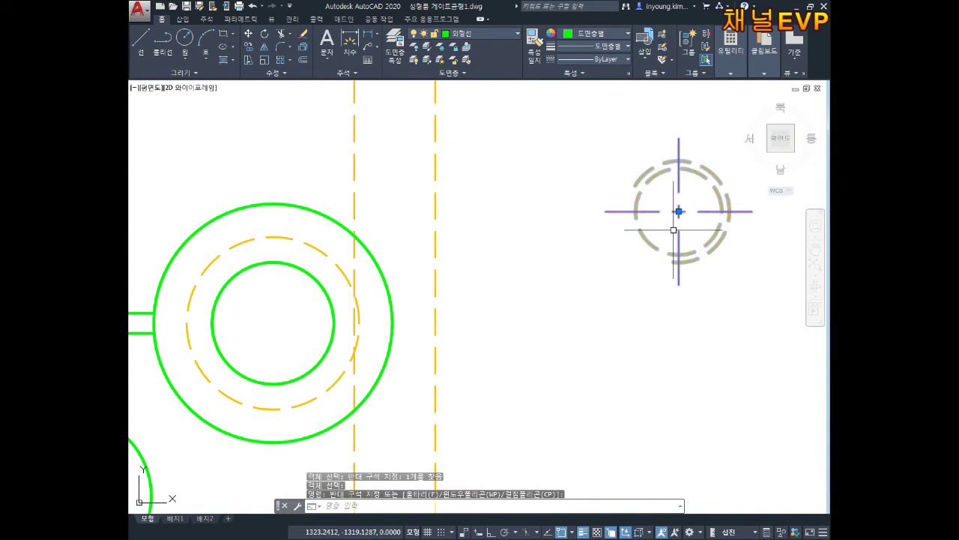
{"action": "key", "text": "Escape"}
- Explode the next centre mark on the right side with X
{"action": "type", "text": "x"}
{"action": "key", "text": "Return"}
{"action": "left_click", "coordinate": [622, 189]}
{"action": "left_click", "coordinate": [735, 244]}
{"action": "scroll", "coordinate": [684, 285], "scroll_direction": "down", "scroll_amount": 5}
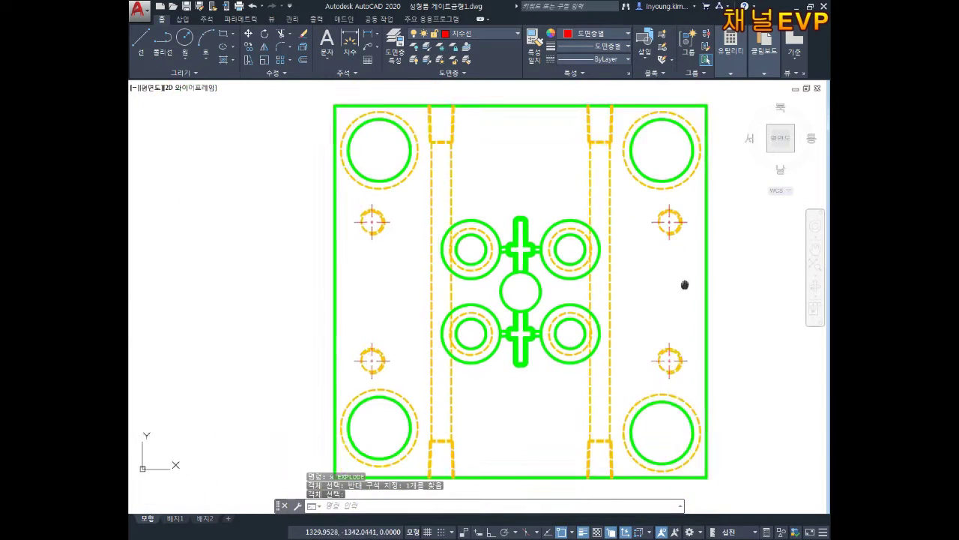
{"action": "middle_click_drag", "start_coordinate": [684, 285], "coordinate": [675, 212]}
{"action": "key", "text": "Return"}
- Erase the cross lines of the lower-left small circle's centre mark
{"action": "left_click", "coordinate": [359, 292]}
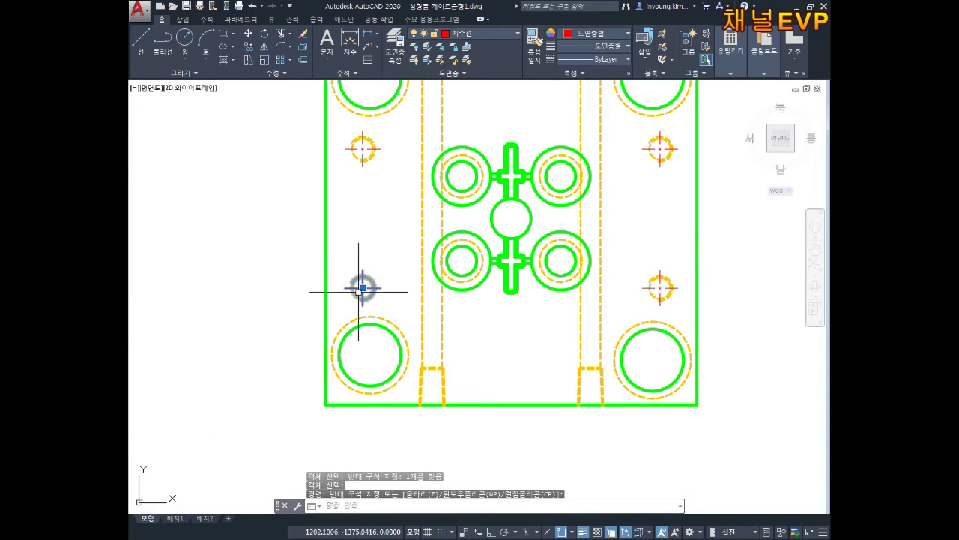
{"action": "left_click", "coordinate": [384, 148]}
{"action": "key", "text": "Escape"}
{"action": "scroll", "coordinate": [360, 89], "scroll_direction": "up", "scroll_amount": 4}
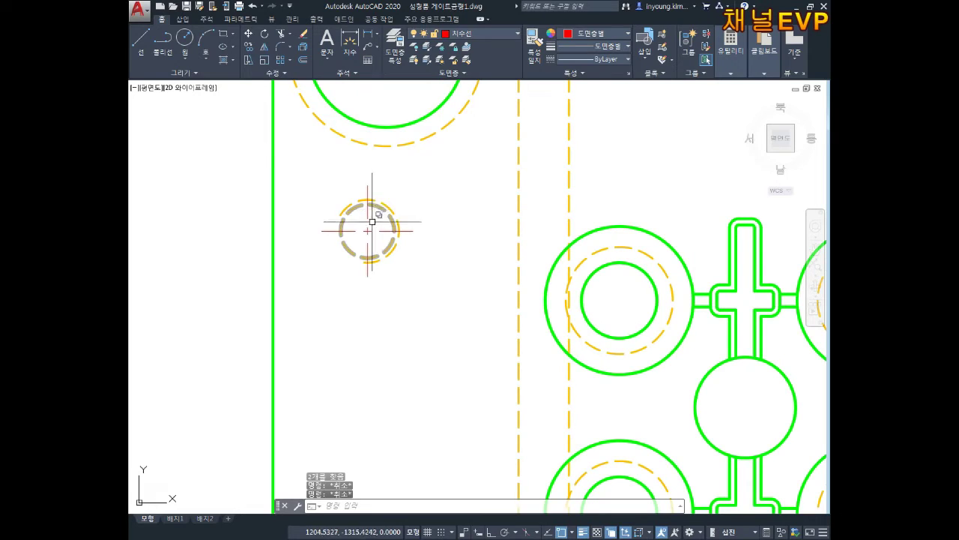
{"action": "left_click", "coordinate": [373, 222]}
{"action": "left_click", "coordinate": [357, 240]}
{"action": "key", "text": "Delete"}
- Erase the centre marks of the two remaining small circles on the right
{"action": "scroll", "coordinate": [360, 245], "scroll_direction": "down", "scroll_amount": 5}
{"action": "scroll", "coordinate": [381, 256], "scroll_direction": "up", "scroll_amount": 5}
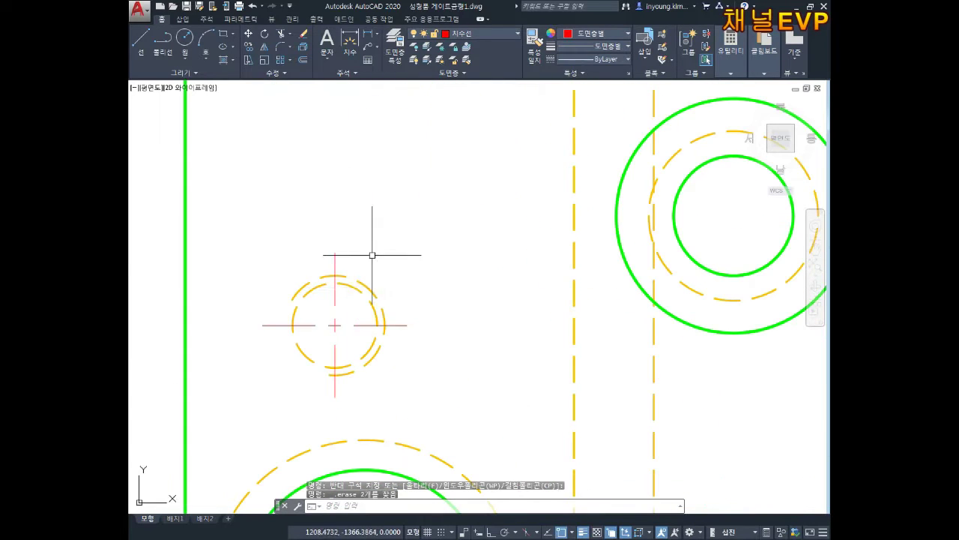
{"action": "scroll", "coordinate": [343, 317], "scroll_direction": "down", "scroll_amount": 5}
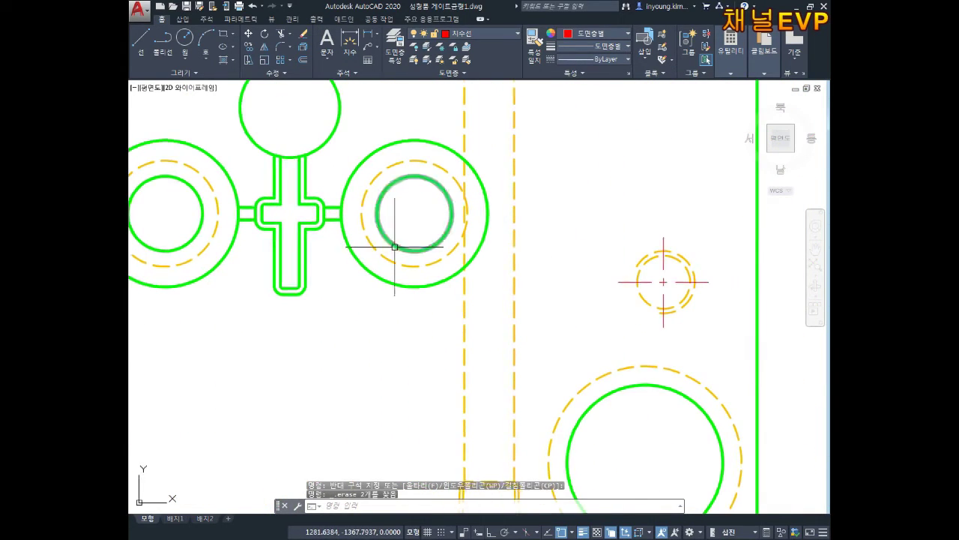
{"action": "scroll", "coordinate": [674, 273], "scroll_direction": "up", "scroll_amount": 5}
{"action": "left_click", "coordinate": [663, 262]}
{"action": "key", "text": "Delete"}
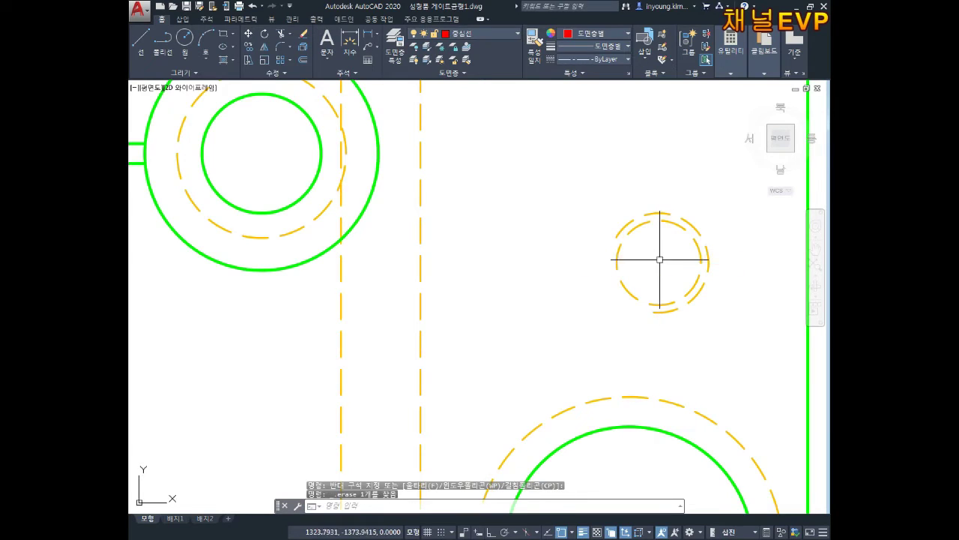
{"action": "scroll", "coordinate": [660, 270], "scroll_direction": "down", "scroll_amount": 4}
{"action": "mouse_move", "coordinate": [655, 150]}
{"action": "middle_mouse_down"}
{"action": "mouse_move", "coordinate": [642, 253]}
{"action": "mouse_move", "coordinate": [625, 235]}
{"action": "middle_mouse_up"}
{"action": "scroll", "coordinate": [636, 251], "scroll_direction": "up", "scroll_amount": 4}
{"action": "left_click", "coordinate": [637, 252]}
{"action": "key", "text": "Delete"}
- Save the drawing with the cleaned plate copy
{"action": "scroll", "coordinate": [665, 258], "scroll_direction": "down", "scroll_amount": 4}
{"action": "scroll", "coordinate": [665, 259], "scroll_direction": "down", "scroll_amount": 4}
{"action": "scroll", "coordinate": [570, 218], "scroll_direction": "up", "scroll_amount": 2}
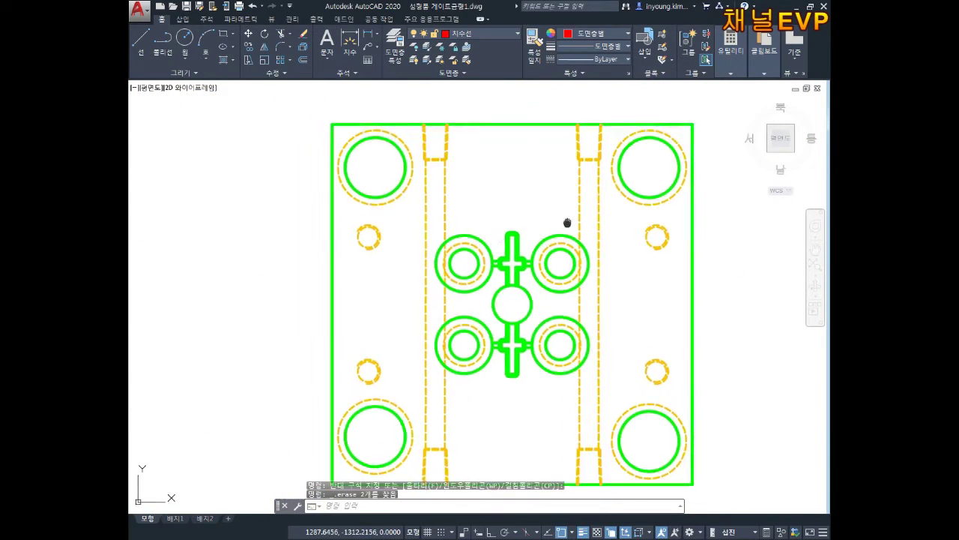
{"action": "middle_click_drag", "start_coordinate": [568, 220], "coordinate": [541, 213]}
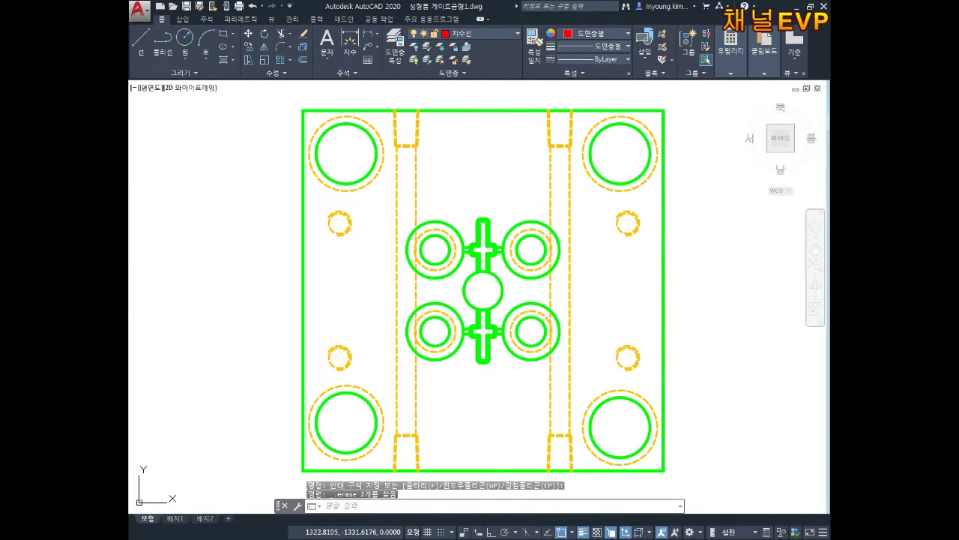
{"action": "key", "text": "ctrl+s"}
{"action": "middle_click_drag", "start_coordinate": [423, 369], "coordinate": [494, 356]}
{"action": "key", "text": "Escape"}
{"action": "key", "text": "Escape"}
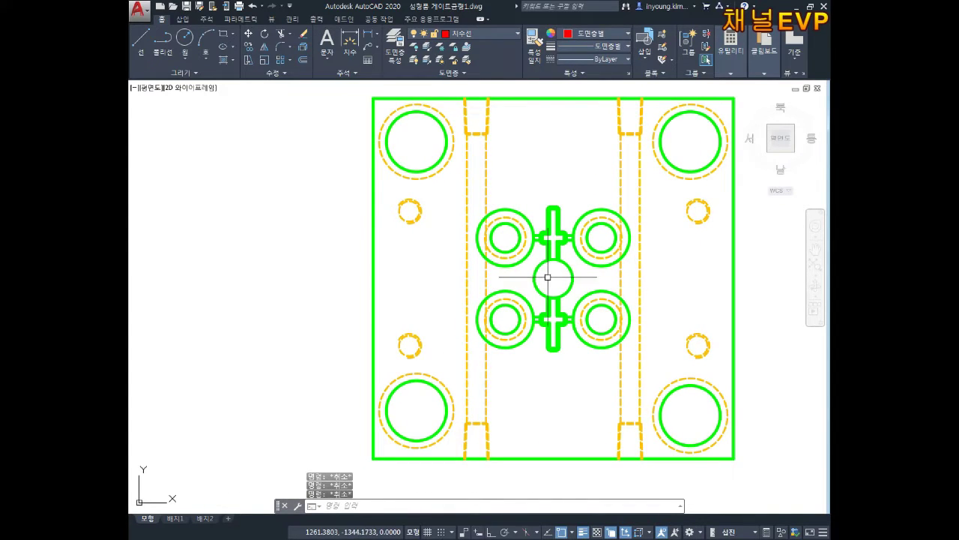
{"action": "type", "text": "l"}
- Draw a trial line from the central circle's centre to the lower-left circle centre, then erase it
{"action": "key", "text": "Return"}
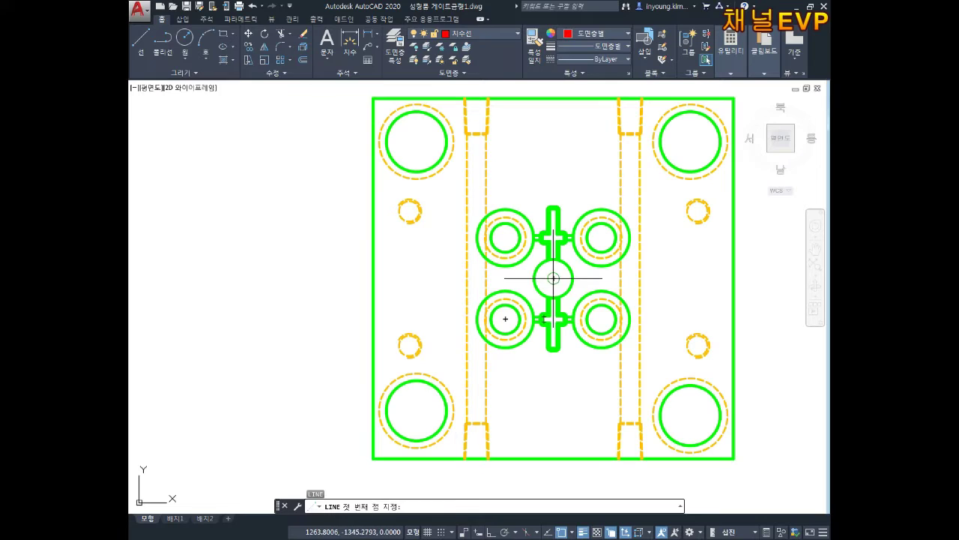
{"action": "left_click", "coordinate": [553, 278]}
{"action": "left_click", "coordinate": [417, 410]}
{"action": "key", "text": "Escape"}
{"action": "key", "text": "Escape"}
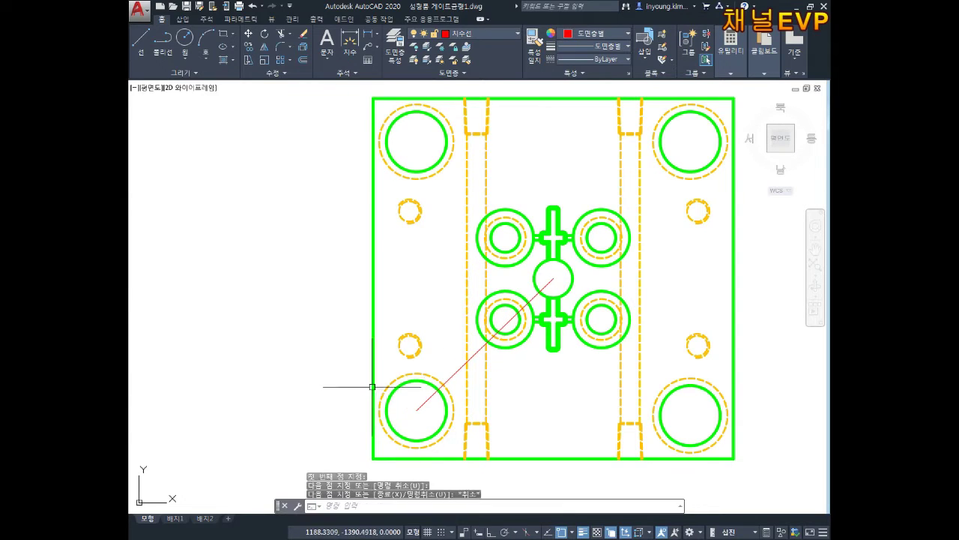
{"action": "left_click", "coordinate": [452, 375]}
{"action": "key", "text": "Delete"}
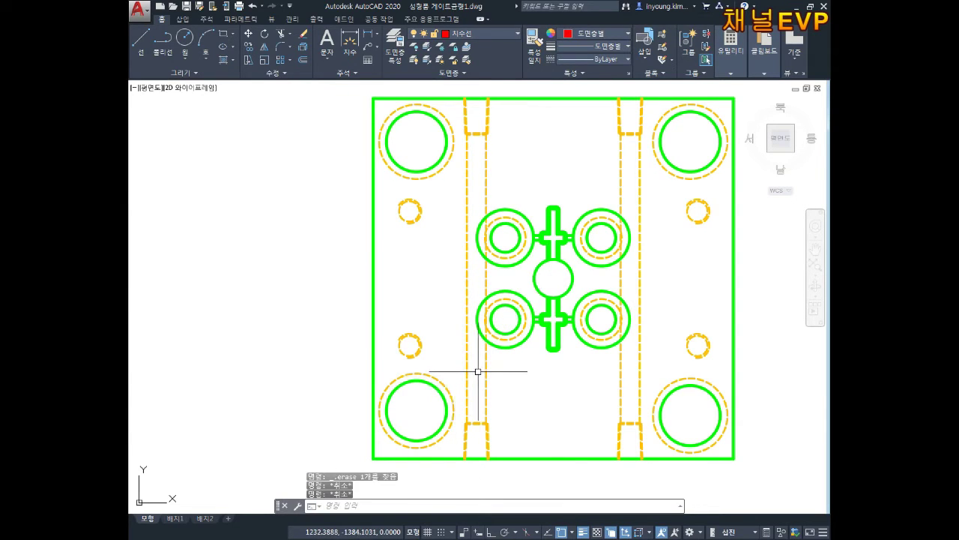
{"action": "type", "text": "dli"}
- Add a linear dimension from the central circle centre to the lower-left circle centre (55)
{"action": "key", "text": "Return"}
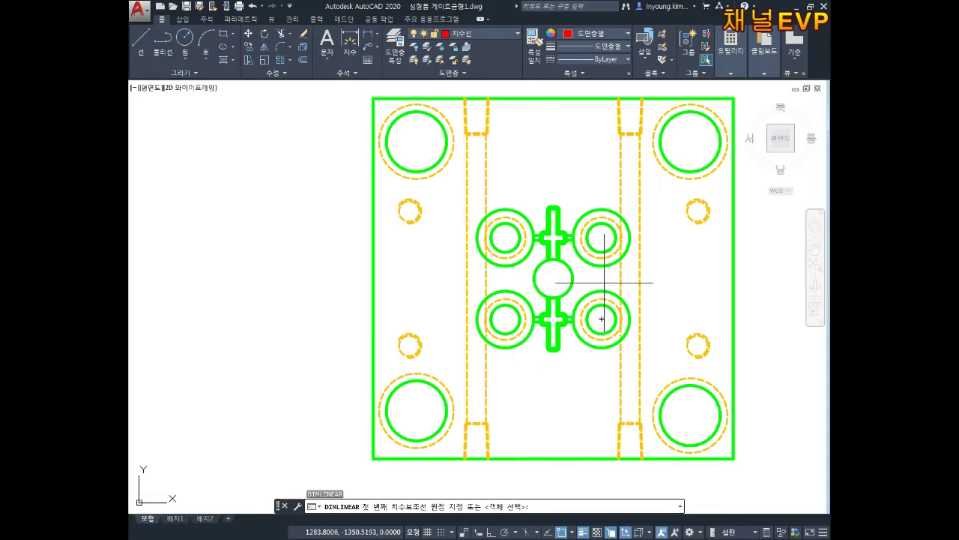
{"action": "left_click", "coordinate": [553, 278]}
{"action": "left_click", "coordinate": [417, 410]}
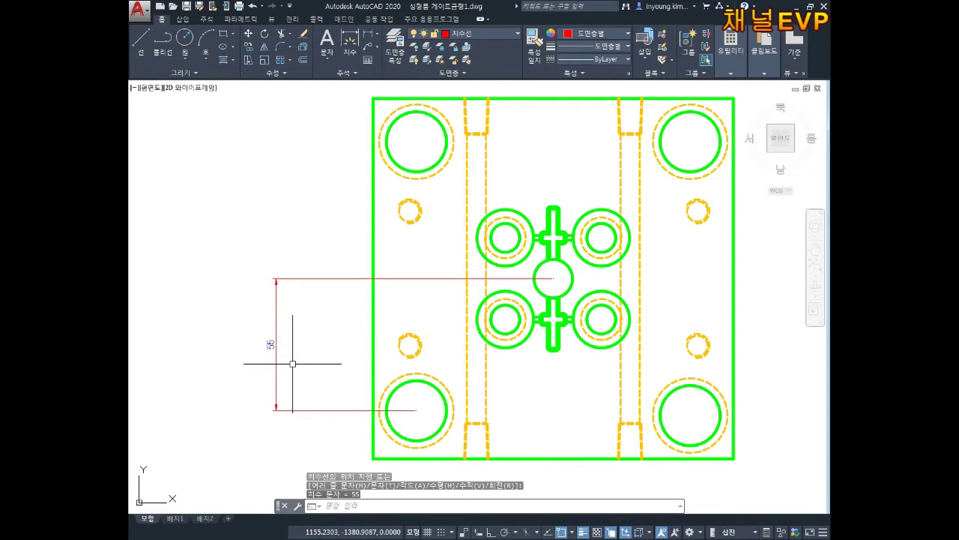
{"action": "key", "text": "Escape"}
{"action": "key", "text": "Escape"}
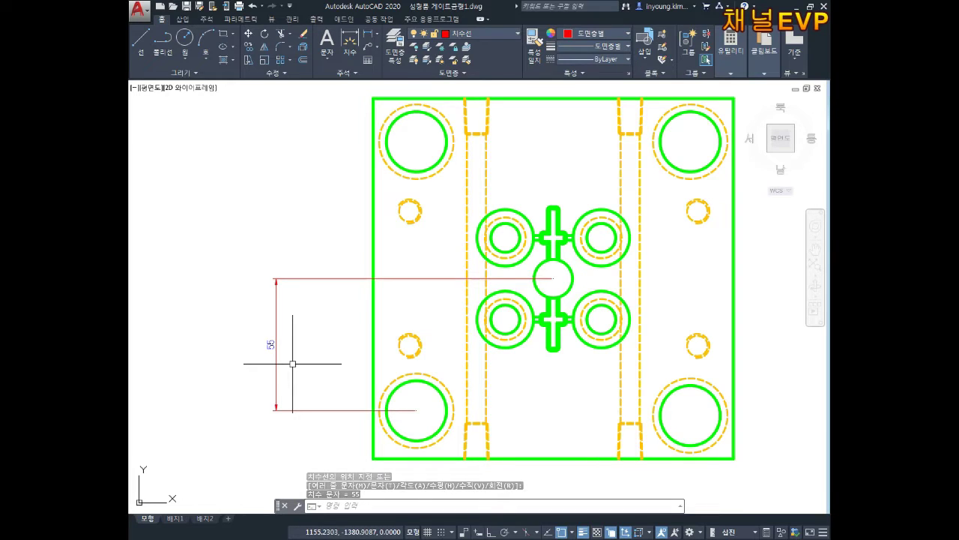
{"action": "scroll", "coordinate": [292, 364], "scroll_direction": "down", "scroll_amount": 4}
{"action": "left_click", "coordinate": [276, 295]}
{"action": "left_click", "coordinate": [249, 379]}
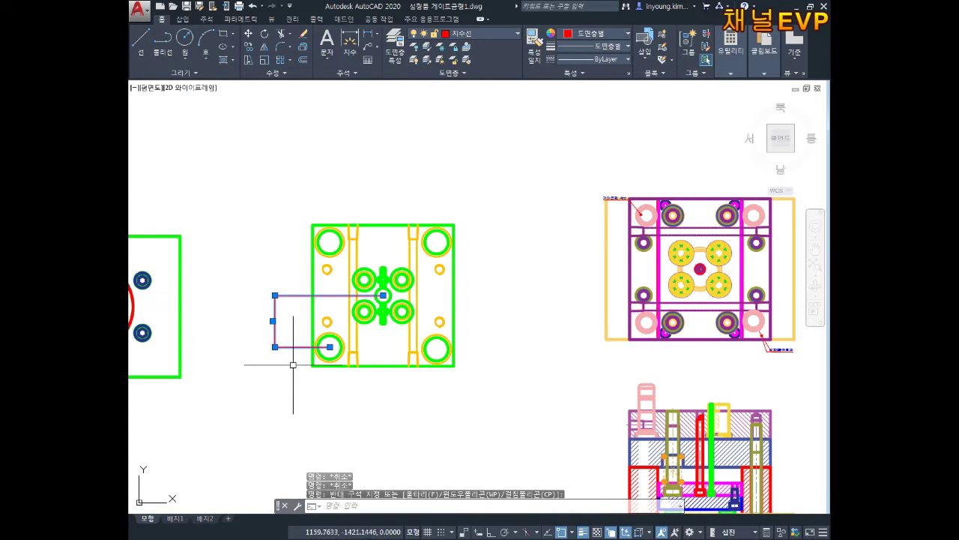
- Start MIRROR and window-select all 81 plate objects
{"action": "key", "text": "Escape"}
{"action": "mouse_move", "coordinate": [409, 344]}
{"action": "middle_mouse_down"}
{"action": "mouse_move", "coordinate": [355, 337]}
{"action": "mouse_move", "coordinate": [409, 323]}
{"action": "middle_mouse_up"}
{"action": "type", "text": "ㅎi"}
{"action": "key", "text": "Return"}
{"action": "left_click", "coordinate": [491, 173]}
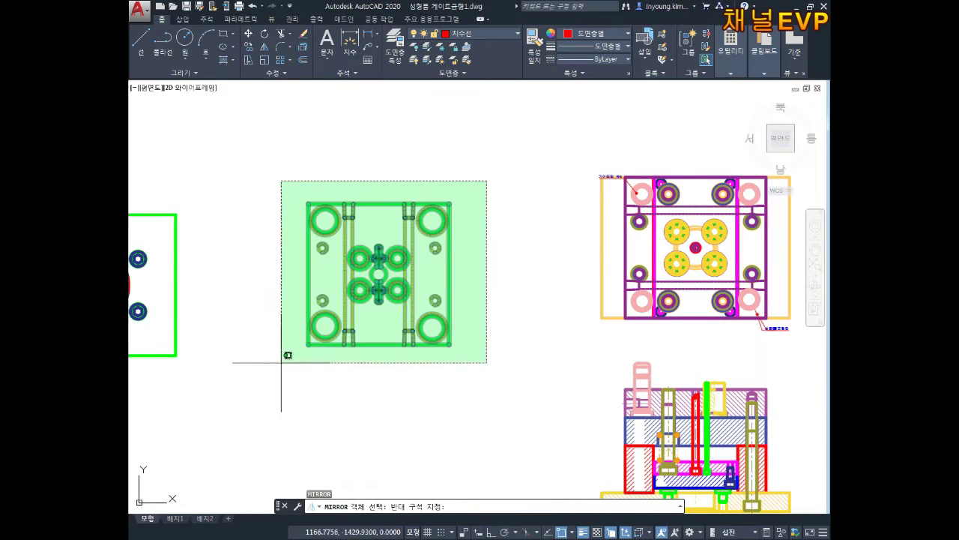
{"action": "left_click", "coordinate": [292, 343]}
{"action": "key", "text": "Return"}
- Mirror the plate about its right edge, answering Yes to erase the original
{"action": "scroll", "coordinate": [443, 344], "scroll_direction": "up", "scroll_amount": 2}
{"action": "scroll", "coordinate": [438, 346], "scroll_direction": "up", "scroll_amount": 2}
{"action": "left_click", "coordinate": [437, 347]}
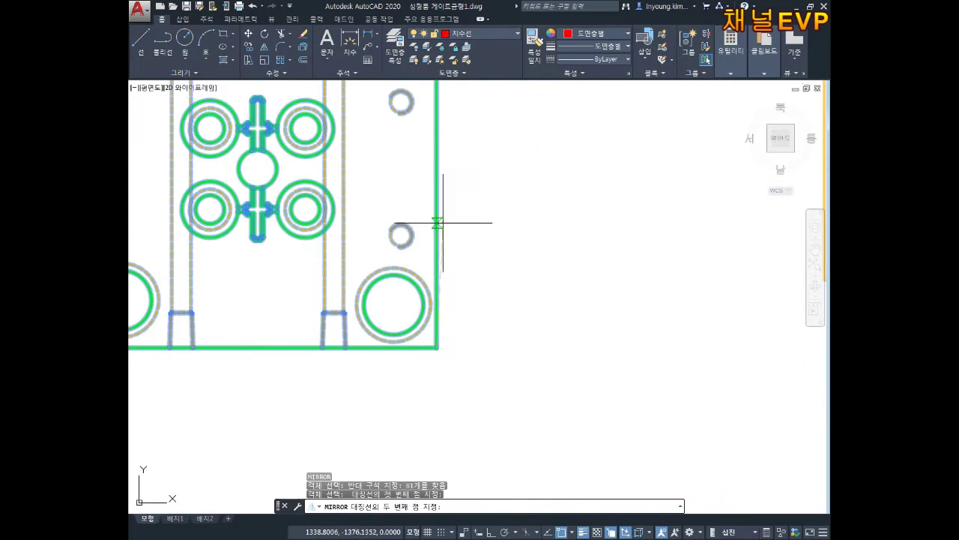
{"action": "middle_click_drag", "start_coordinate": [437, 347], "coordinate": [425, 178]}
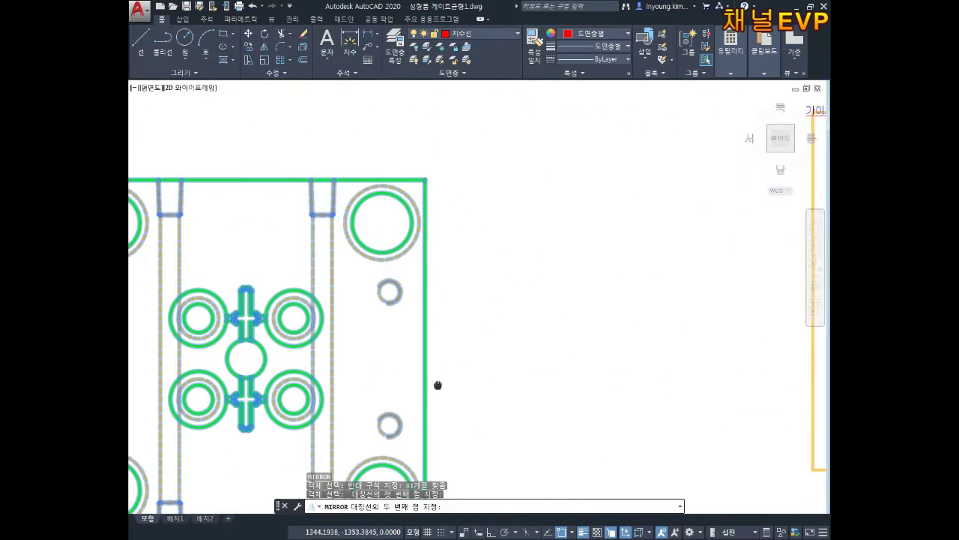
{"action": "left_click", "coordinate": [428, 178]}
{"action": "type", "text": "y"}
{"action": "key", "text": "Return"}
{"action": "key", "text": "Escape"}
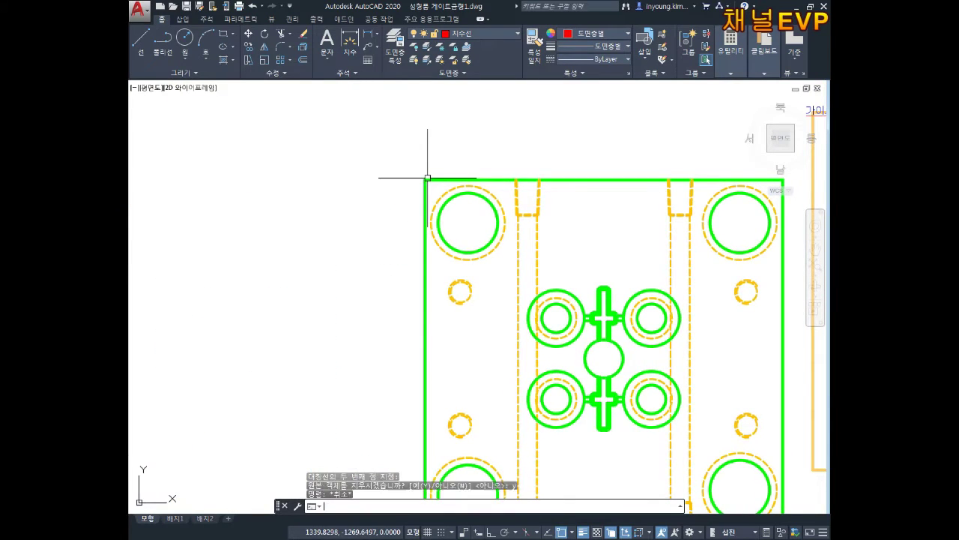
{"action": "key", "text": "Escape"}
- Start moving the mirrored plate, selecting all its objects and picking a base point
{"action": "scroll", "coordinate": [454, 184], "scroll_direction": "down", "scroll_amount": 5}
{"action": "scroll", "coordinate": [420, 165], "scroll_direction": "up", "scroll_amount": 4}
{"action": "middle_click_drag", "start_coordinate": [403, 151], "coordinate": [500, 259]}
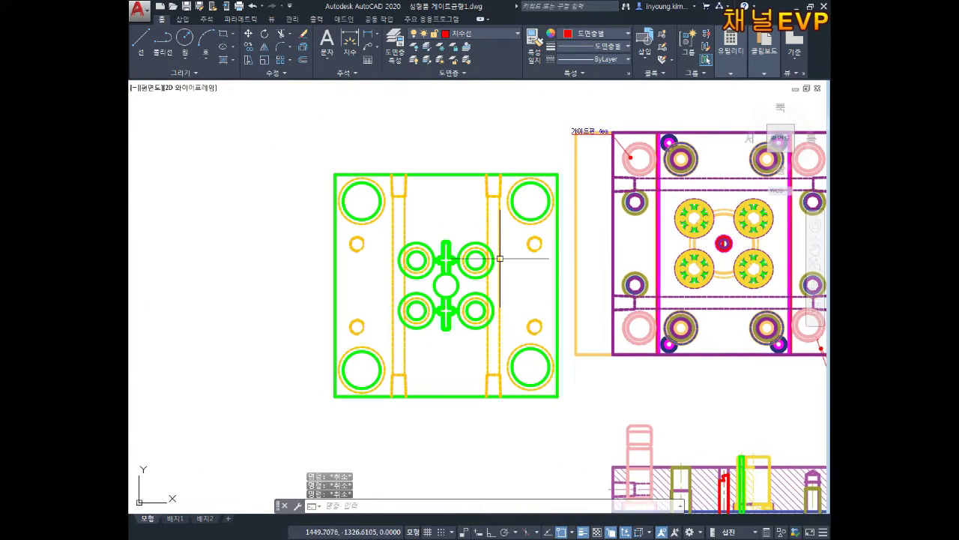
{"action": "type", "text": "m"}
{"action": "key", "text": "Return"}
{"action": "left_click_drag", "start_coordinate": [559, 158], "coordinate": [287, 426]}
{"action": "key", "text": "Return"}
{"action": "left_click", "coordinate": [300, 332]}
{"action": "middle_click_drag", "start_coordinate": [222, 316], "coordinate": [364, 318]}
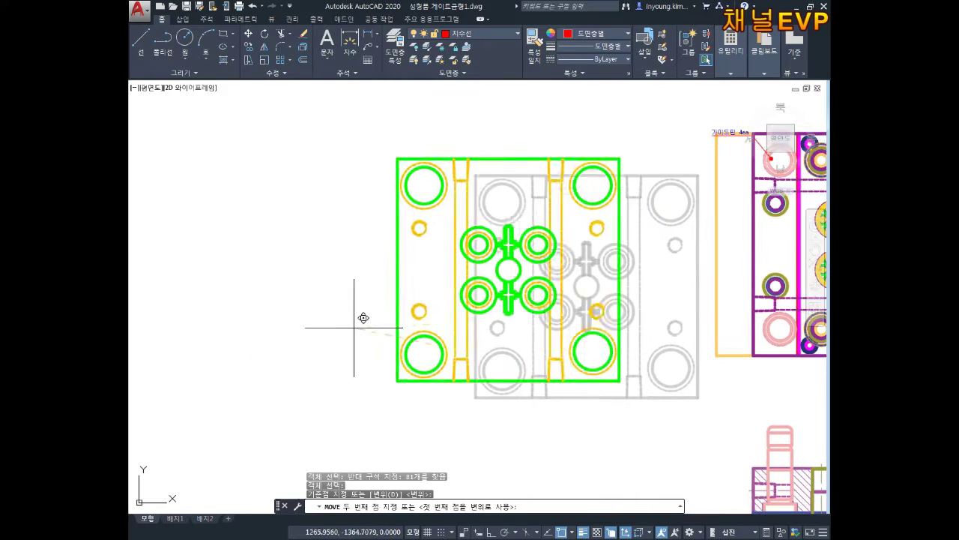
- Drop the mirrored plate in place and dimension the 55 from central hole to lower-right bushing
{"action": "left_click", "coordinate": [290, 355]}
{"action": "key", "text": "Escape"}
{"action": "key", "text": "Escape"}
{"action": "key", "text": "Escape"}
{"action": "middle_click_drag", "start_coordinate": [445, 342], "coordinate": [421, 315]}
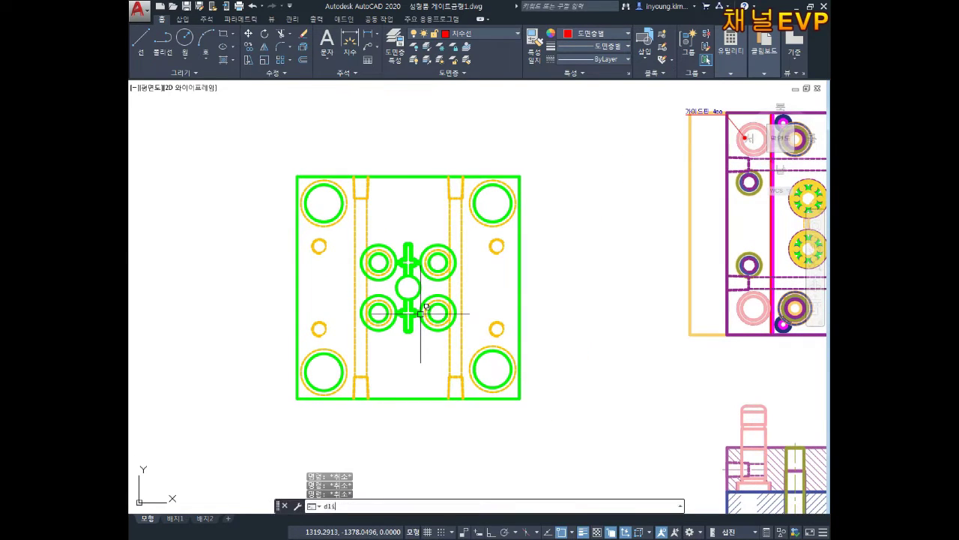
{"action": "key", "text": "Return"}
{"action": "scroll", "coordinate": [439, 300], "scroll_direction": "up", "scroll_amount": 4}
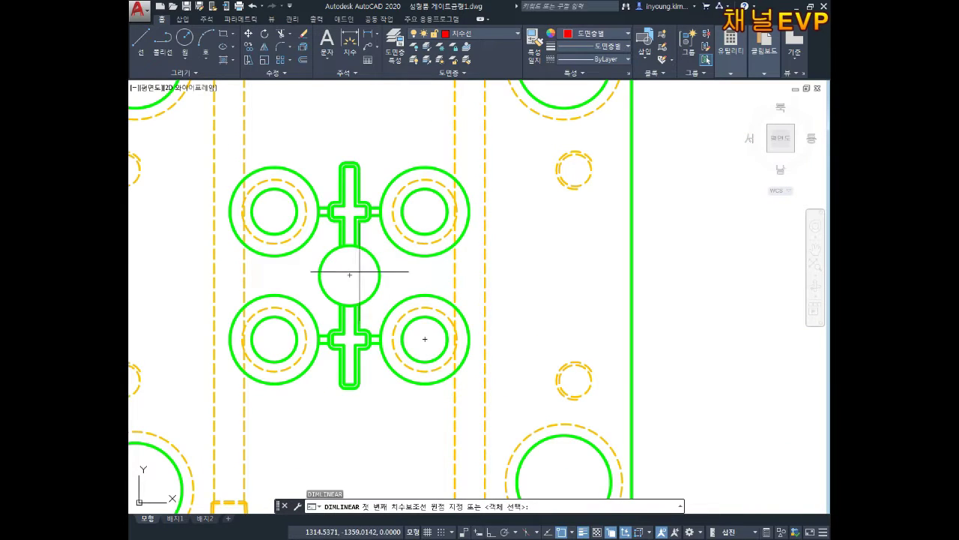
{"action": "left_click", "coordinate": [349, 275]}
{"action": "middle_click_drag", "start_coordinate": [349, 275], "coordinate": [300, 189]}
{"action": "left_click", "coordinate": [516, 398]}
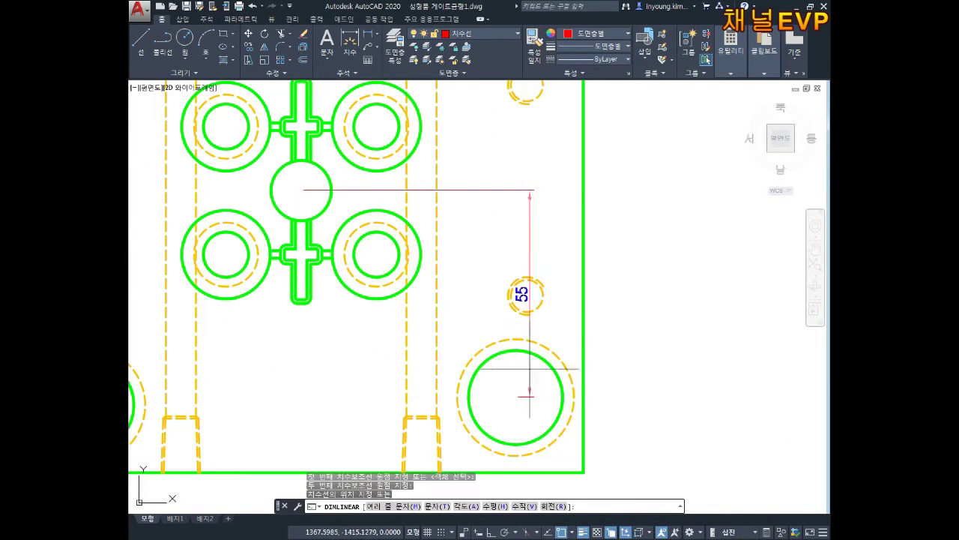
{"action": "middle_click_drag", "start_coordinate": [530, 367], "coordinate": [414, 372]}
{"action": "left_click", "coordinate": [599, 300]}
{"action": "key", "text": "Escape"}
{"action": "key", "text": "Escape"}
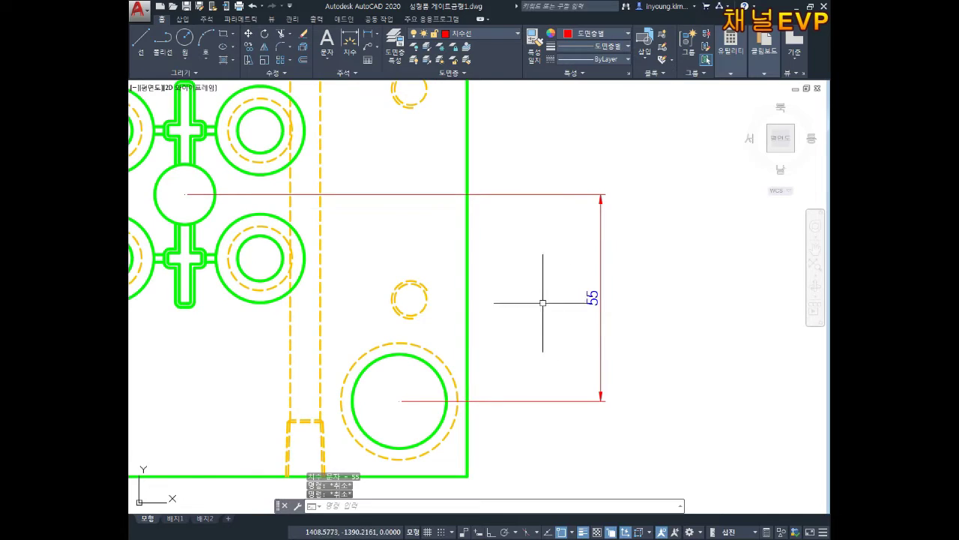
- Select the dashed rings around the top-right, top-left and bottom-right corner bushings
{"action": "scroll", "coordinate": [552, 307], "scroll_direction": "down", "scroll_amount": 2}
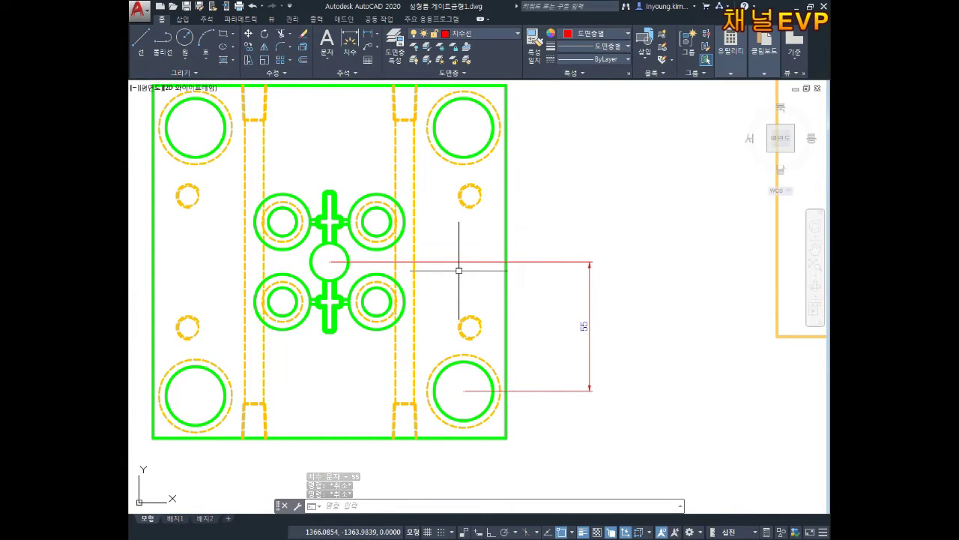
{"action": "middle_click_drag", "start_coordinate": [458, 267], "coordinate": [501, 289]}
{"action": "middle_click_drag", "start_coordinate": [531, 208], "coordinate": [536, 251]}
{"action": "scroll", "coordinate": [524, 180], "scroll_direction": "up", "scroll_amount": 2}
{"action": "left_click", "coordinate": [507, 188]}
{"action": "middle_click_drag", "start_coordinate": [507, 188], "coordinate": [728, 190]}
{"action": "left_click", "coordinate": [307, 187]}
{"action": "scroll", "coordinate": [308, 186], "scroll_direction": "down", "scroll_amount": 2}
{"action": "middle_click_drag", "start_coordinate": [317, 257], "coordinate": [375, 125]}
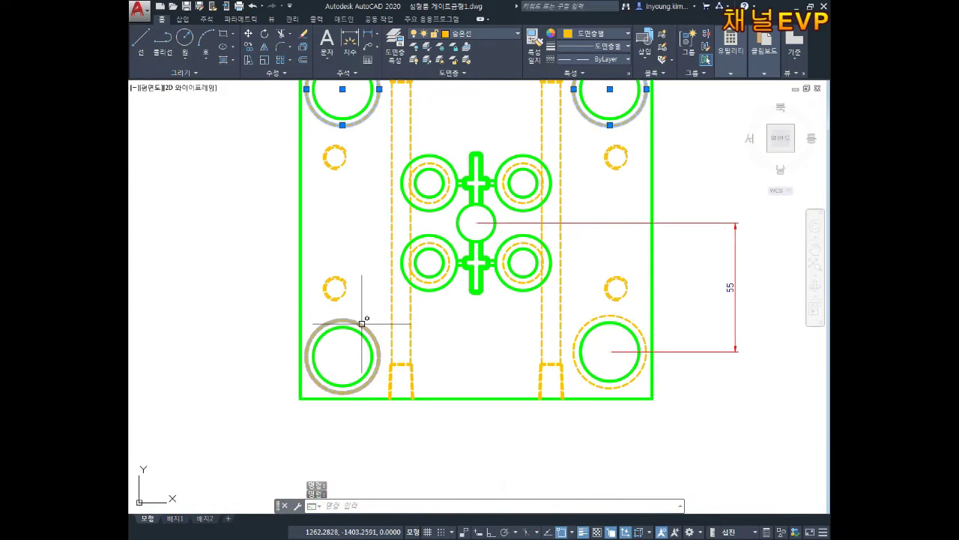
{"action": "left_click", "coordinate": [628, 321]}
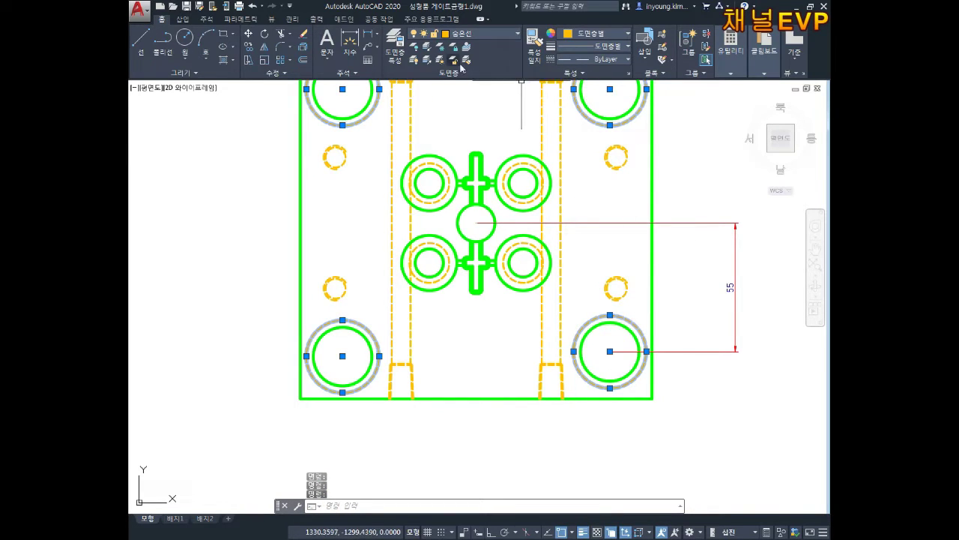
- Move the selected bushing rings onto the 외형선 layer
{"action": "left_click", "coordinate": [469, 34]}
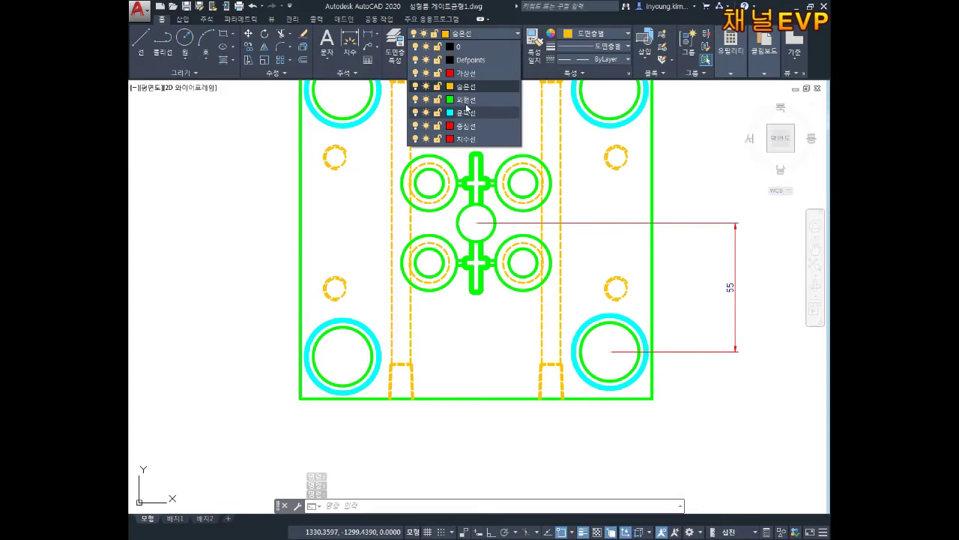
{"action": "left_click", "coordinate": [465, 98]}
{"action": "middle_click_drag", "start_coordinate": [682, 241], "coordinate": [693, 306]}
{"action": "key", "text": "Escape"}
{"action": "key", "text": "Escape"}
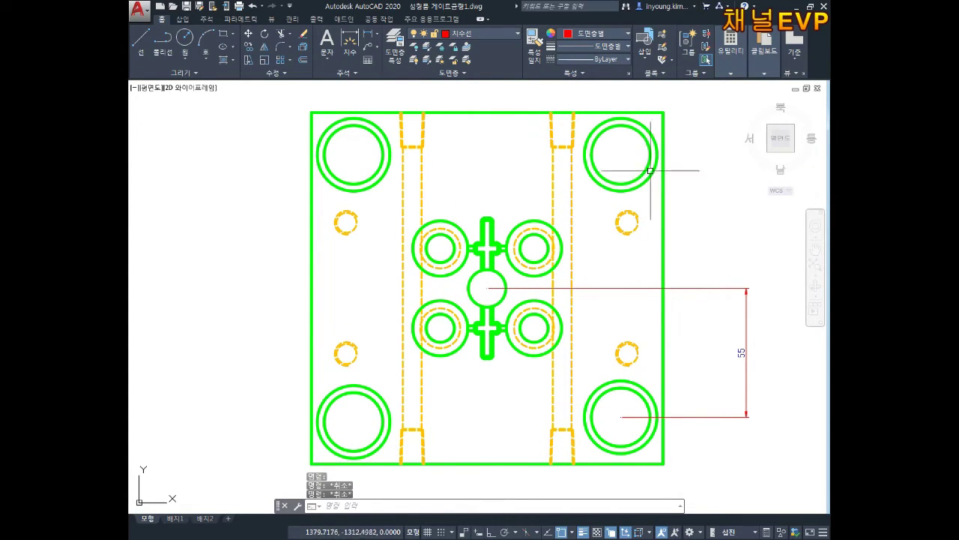
- Select the four small dashed holes and put them on the 외형선 layer
{"action": "left_click", "coordinate": [646, 203]}
{"action": "left_click", "coordinate": [611, 234]}
{"action": "left_click", "coordinate": [643, 336]}
{"action": "left_click", "coordinate": [613, 368]}
{"action": "left_click", "coordinate": [364, 332]}
{"action": "left_click", "coordinate": [330, 366]}
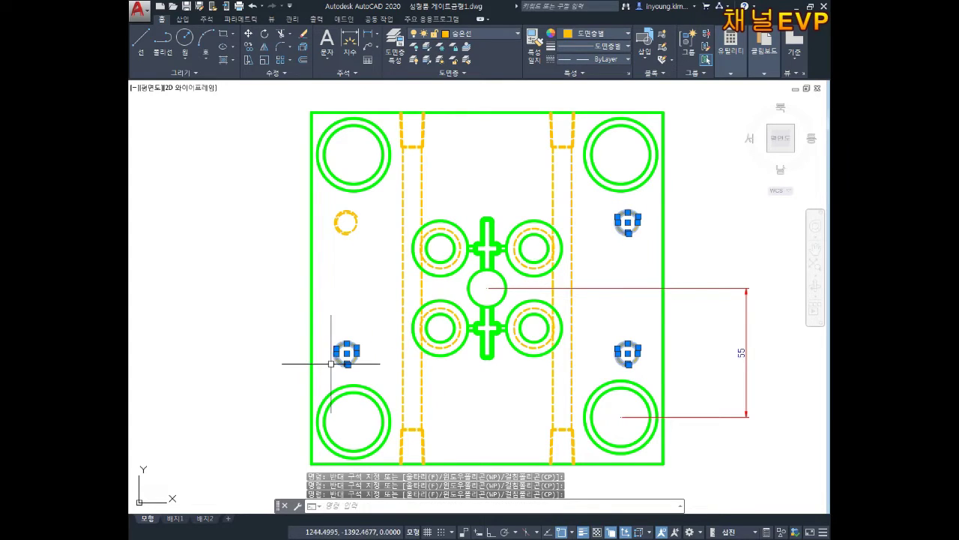
{"action": "left_click", "coordinate": [376, 200]}
{"action": "left_click", "coordinate": [333, 235]}
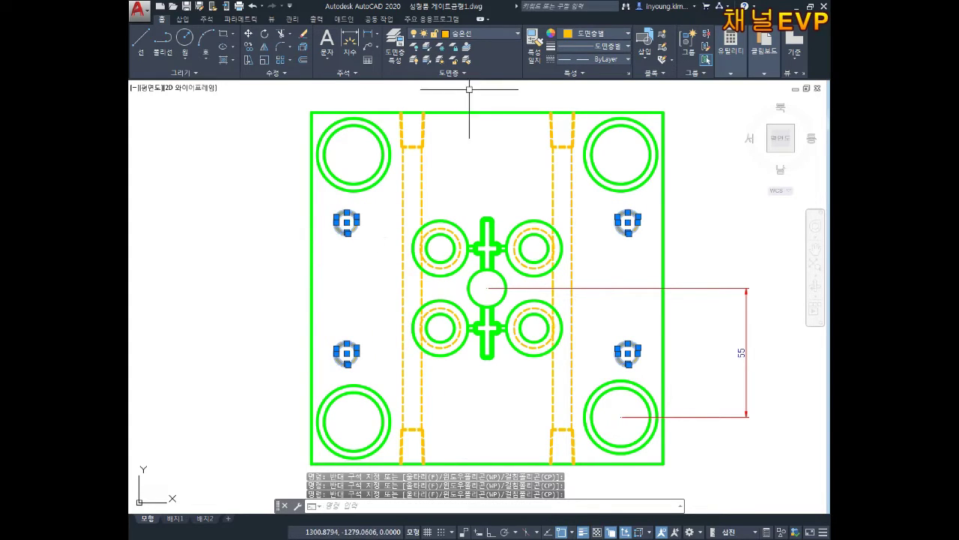
{"action": "left_click", "coordinate": [468, 35]}
{"action": "left_click", "coordinate": [464, 96]}
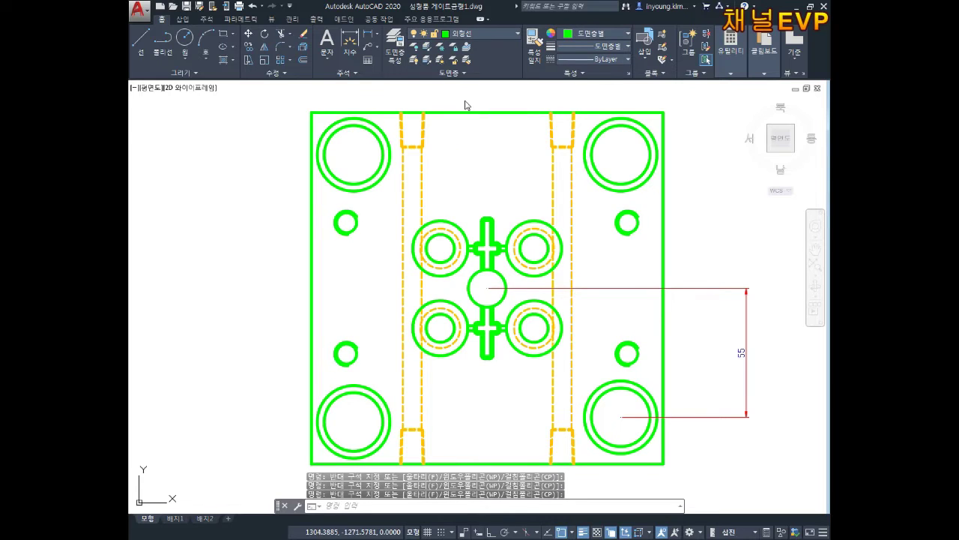
{"action": "key", "text": "Escape"}
{"action": "key", "text": "Escape"}
{"action": "scroll", "coordinate": [628, 229], "scroll_direction": "up", "scroll_amount": 3}
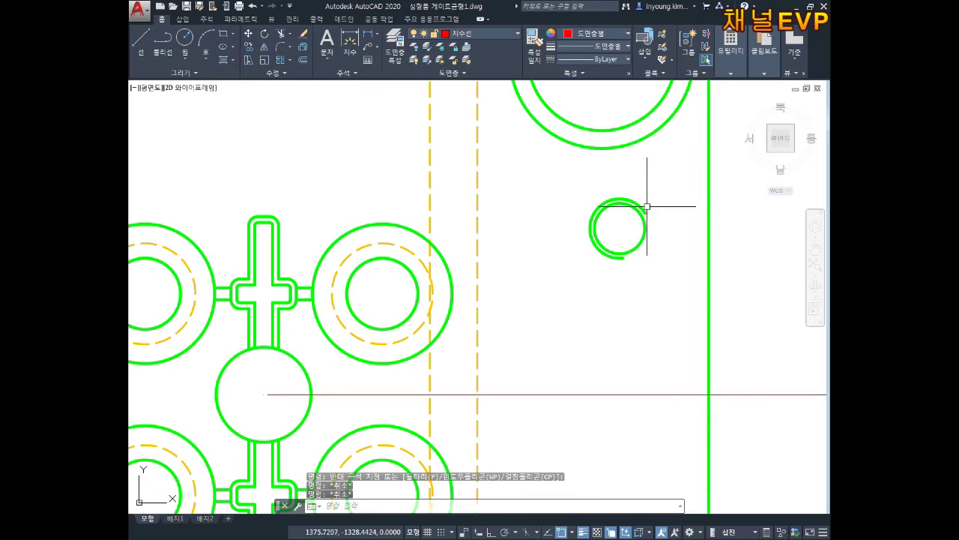
{"action": "left_click", "coordinate": [647, 206]}
{"action": "scroll", "coordinate": [642, 207], "scroll_direction": "down", "scroll_amount": 5}
{"action": "scroll", "coordinate": [664, 160], "scroll_direction": "up", "scroll_amount": 6}
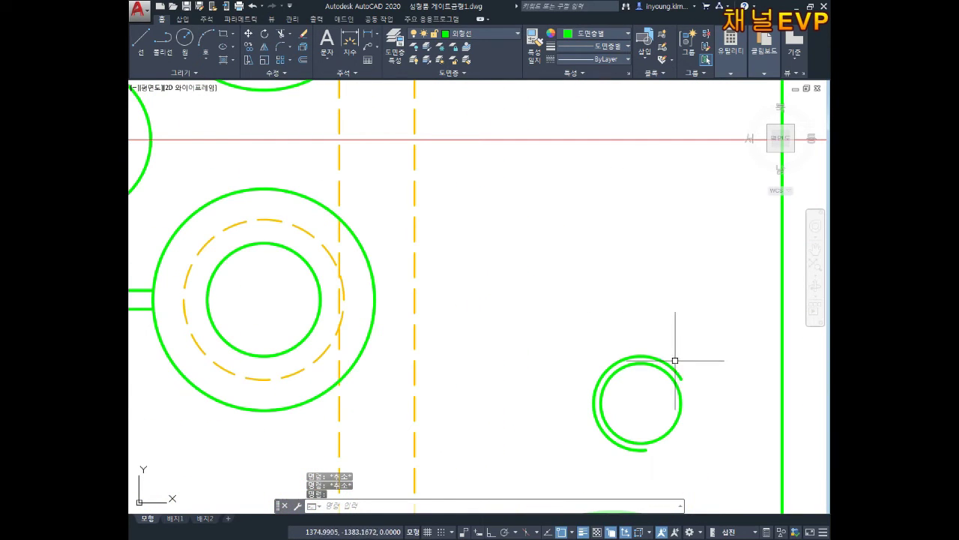
{"action": "scroll", "coordinate": [676, 342], "scroll_direction": "down", "scroll_amount": 2}
{"action": "middle_click_drag", "start_coordinate": [689, 323], "coordinate": [258, 286]}
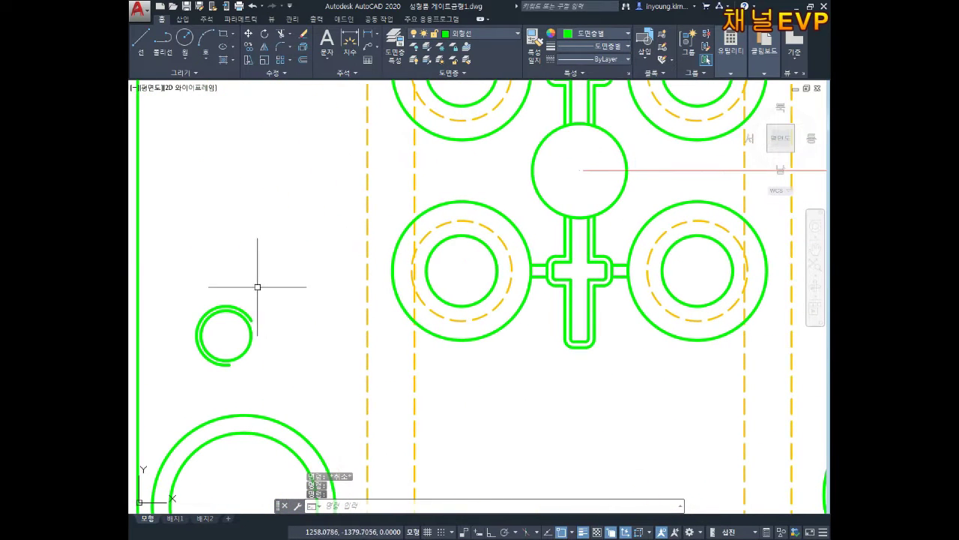
{"action": "left_click", "coordinate": [242, 306]}
{"action": "middle_click_drag", "start_coordinate": [290, 149], "coordinate": [299, 293]}
{"action": "left_click", "coordinate": [240, 444]}
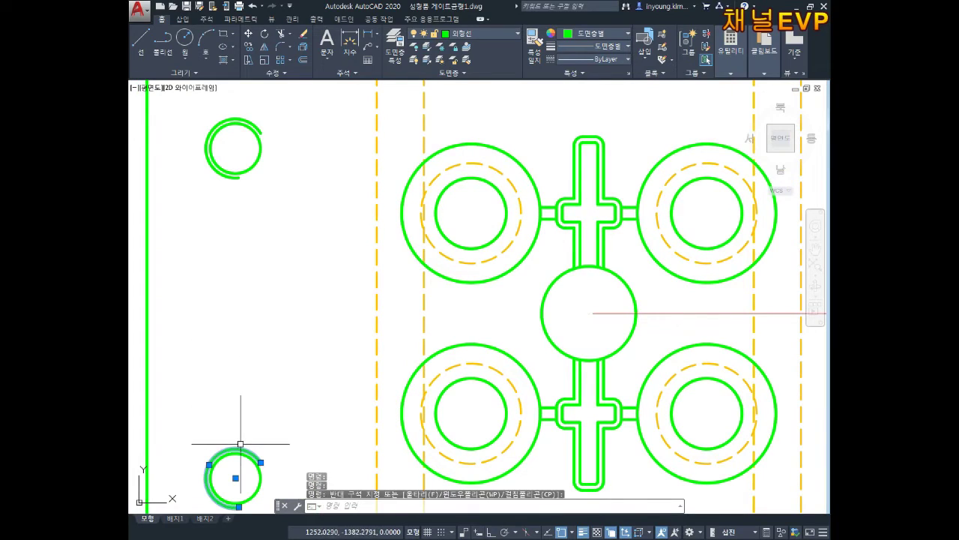
{"action": "left_click", "coordinate": [259, 128]}
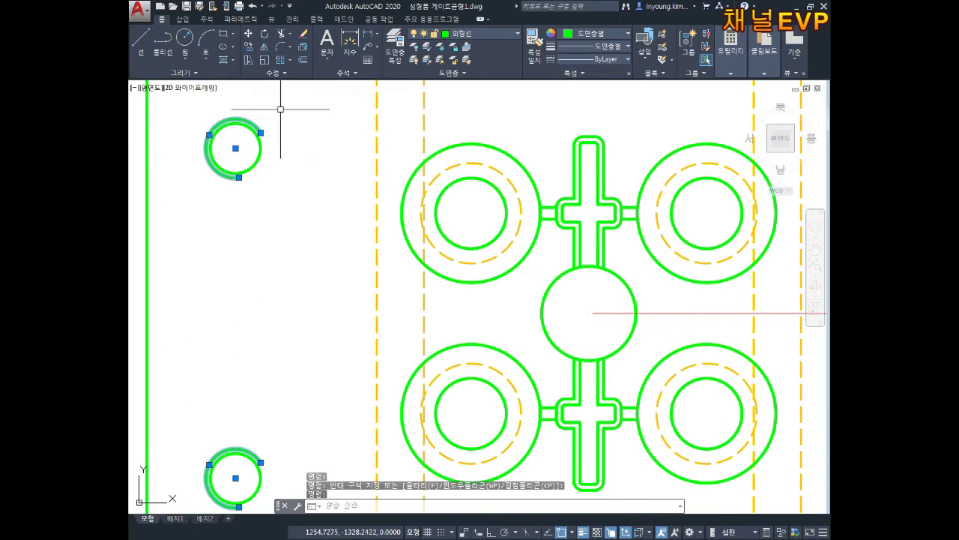
{"action": "left_click", "coordinate": [464, 36]}
{"action": "key", "text": "Escape"}
{"action": "left_click", "coordinate": [466, 131]}
{"action": "scroll", "coordinate": [512, 201], "scroll_direction": "down", "scroll_amount": 2}
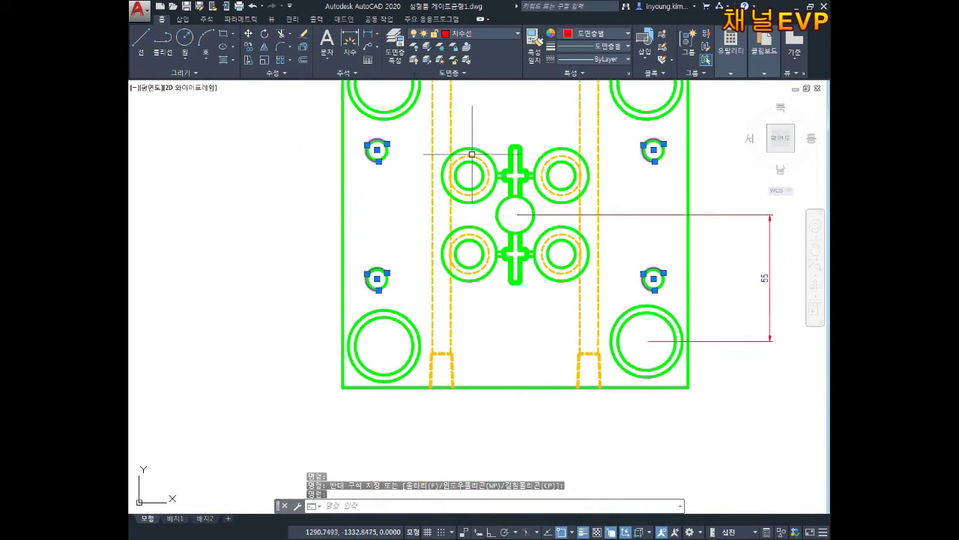
{"action": "scroll", "coordinate": [512, 200], "scroll_direction": "down", "scroll_amount": 2}
{"action": "middle_click_drag", "start_coordinate": [512, 200], "coordinate": [521, 268]}
{"action": "key", "text": "Escape"}
{"action": "key", "text": "Escape"}
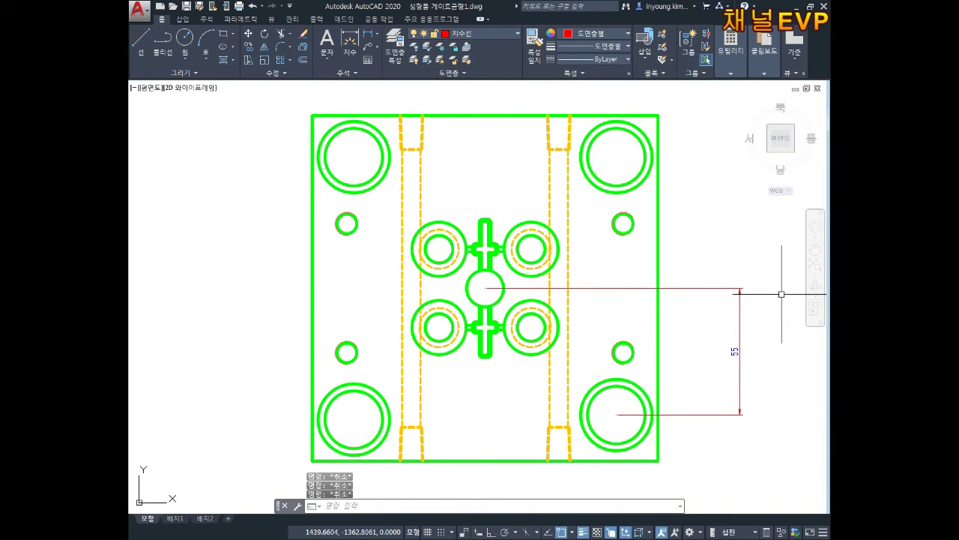
- Put the four cavities' inner dashed rings on the 외형선 layer
{"action": "scroll", "coordinate": [513, 243], "scroll_direction": "up", "scroll_amount": 2}
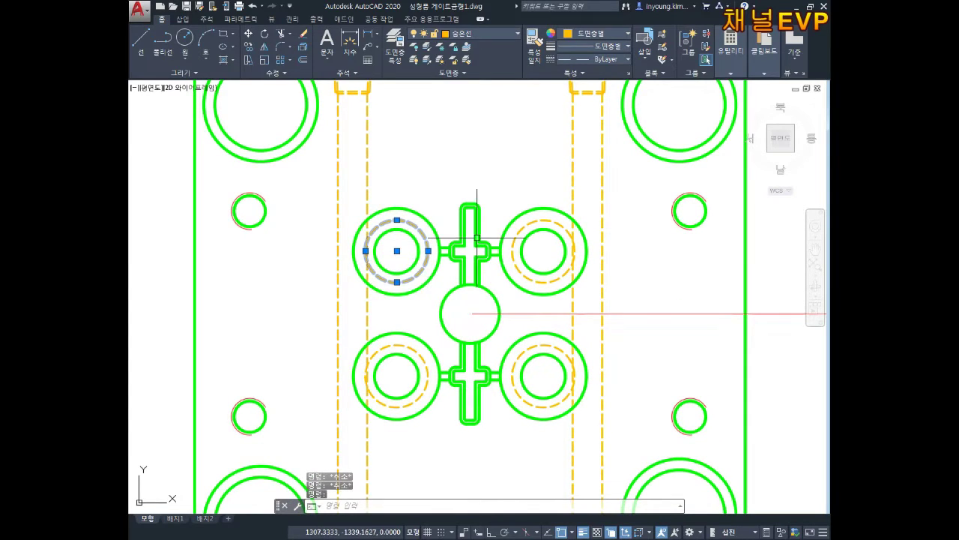
{"action": "left_click", "coordinate": [560, 224]}
{"action": "left_click", "coordinate": [548, 344]}
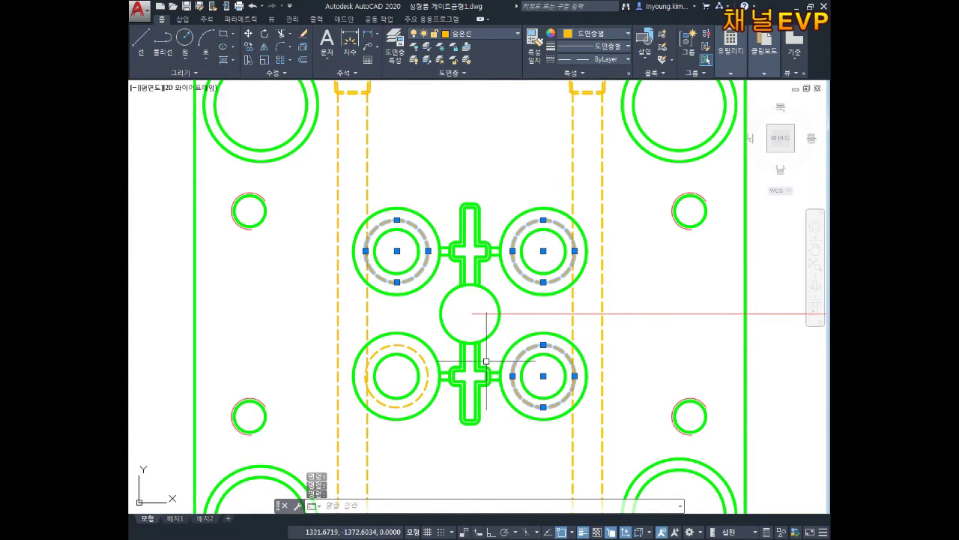
{"action": "left_click", "coordinate": [416, 351]}
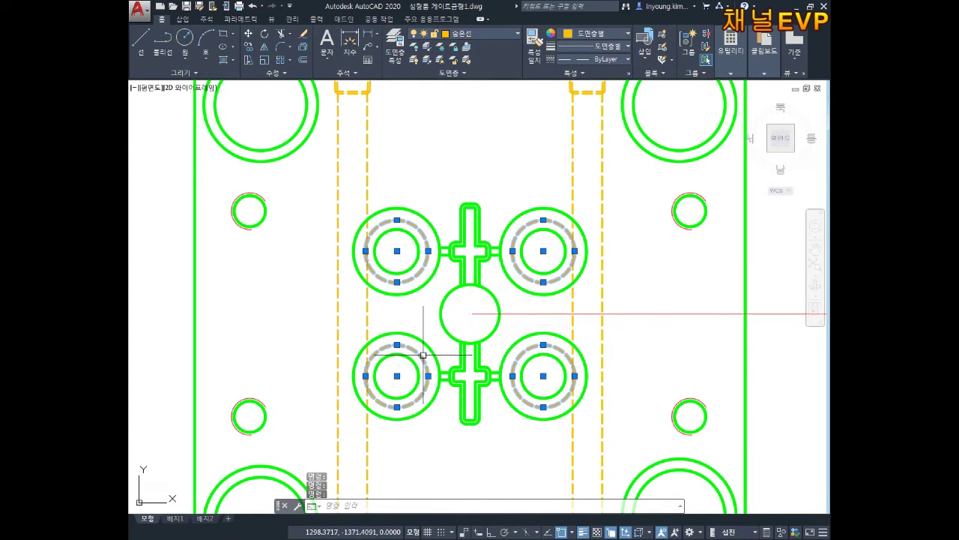
{"action": "left_click", "coordinate": [453, 33]}
{"action": "left_click", "coordinate": [450, 93]}
{"action": "key", "text": "Escape"}
{"action": "key", "text": "Escape"}
- Put the four cavities' outer circles on the 숨은선 hidden-line layer
{"action": "left_click", "coordinate": [420, 216]}
{"action": "left_click", "coordinate": [548, 206]}
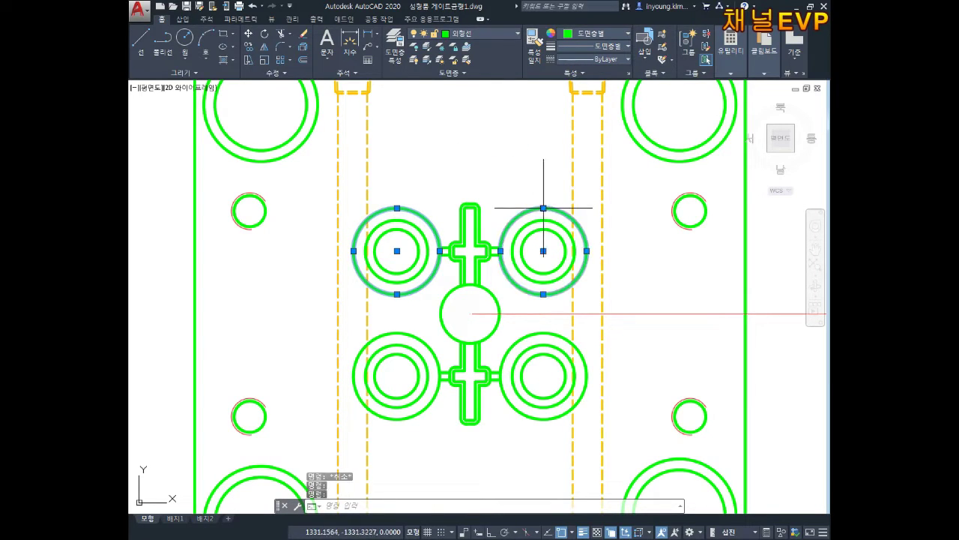
{"action": "left_click", "coordinate": [547, 323]}
{"action": "left_click", "coordinate": [535, 332]}
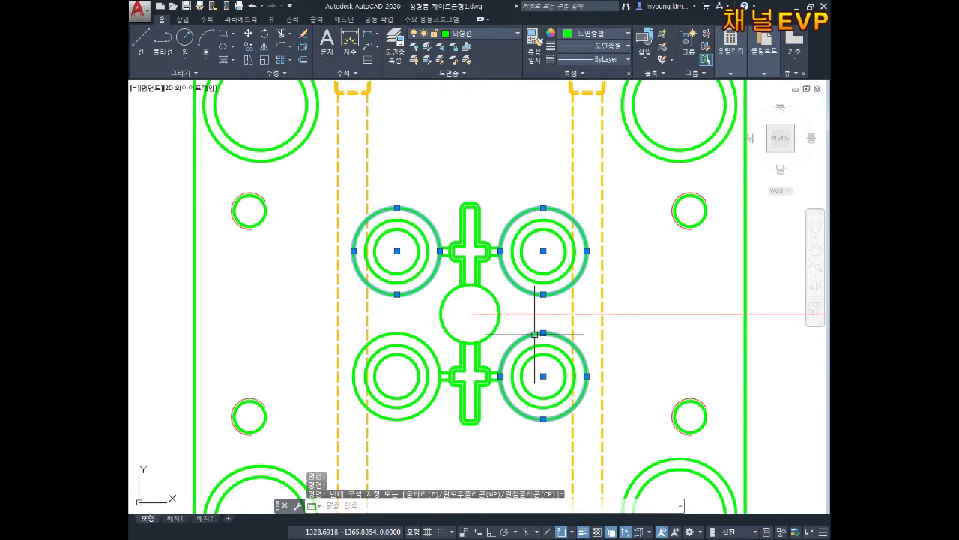
{"action": "left_click", "coordinate": [405, 334]}
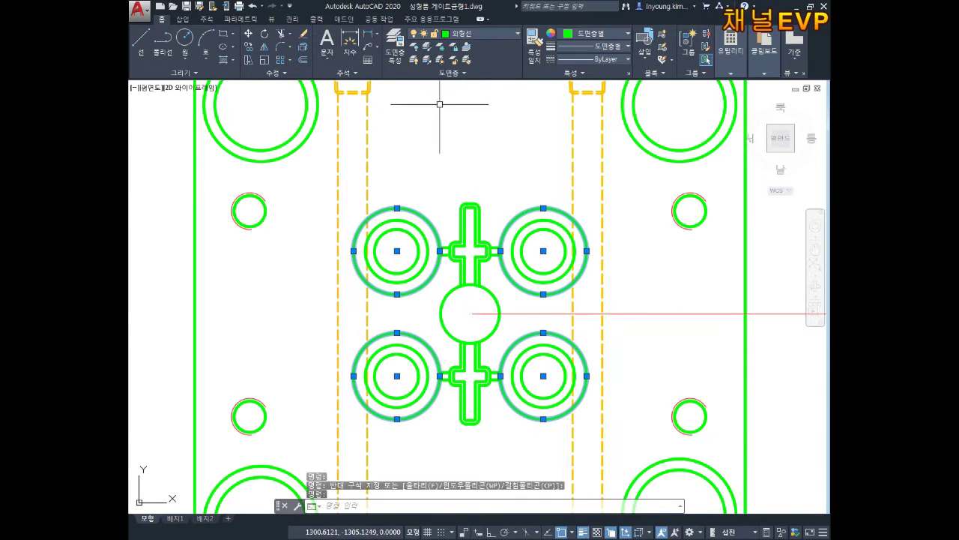
{"action": "left_click", "coordinate": [462, 35]}
{"action": "left_click", "coordinate": [471, 91]}
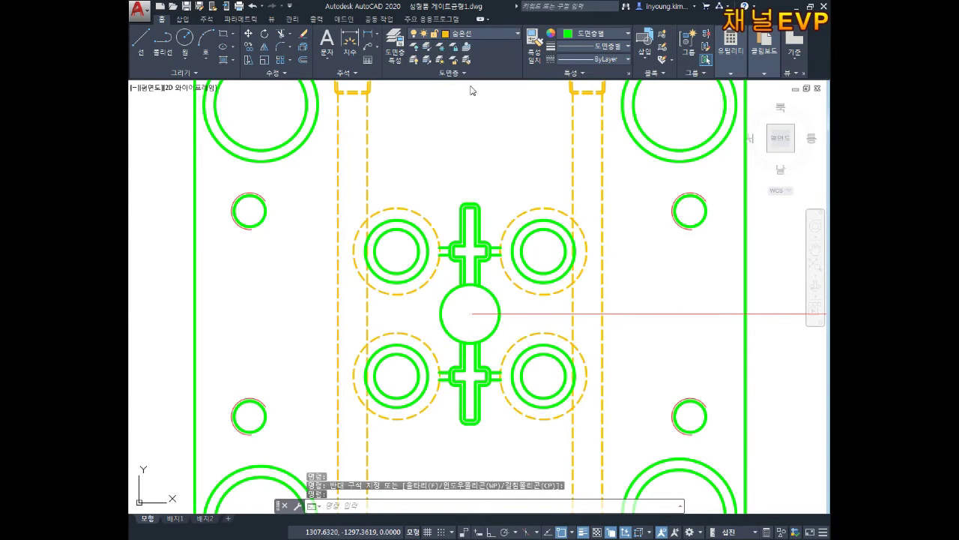
{"action": "key", "text": "Escape"}
{"action": "key", "text": "Escape"}
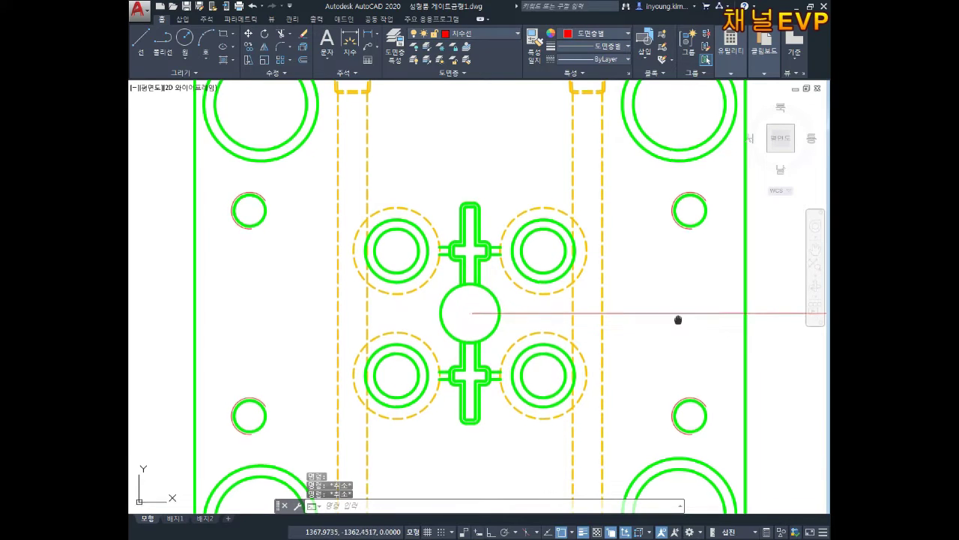
{"action": "middle_click_drag", "start_coordinate": [678, 321], "coordinate": [676, 313]}
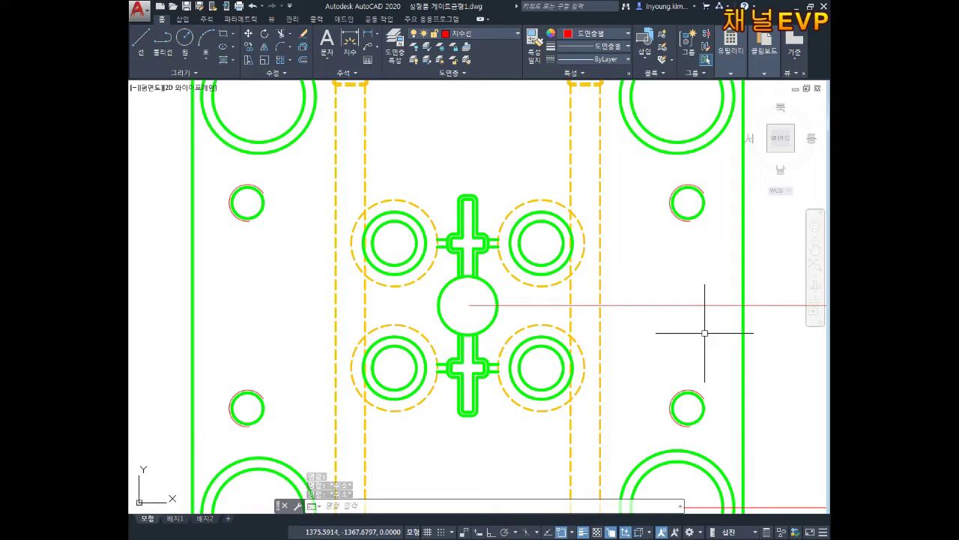
- Select both cross-shaped runners between the central bushings and put them on layer 숨은선
{"action": "scroll", "coordinate": [486, 240], "scroll_direction": "up", "scroll_amount": 2}
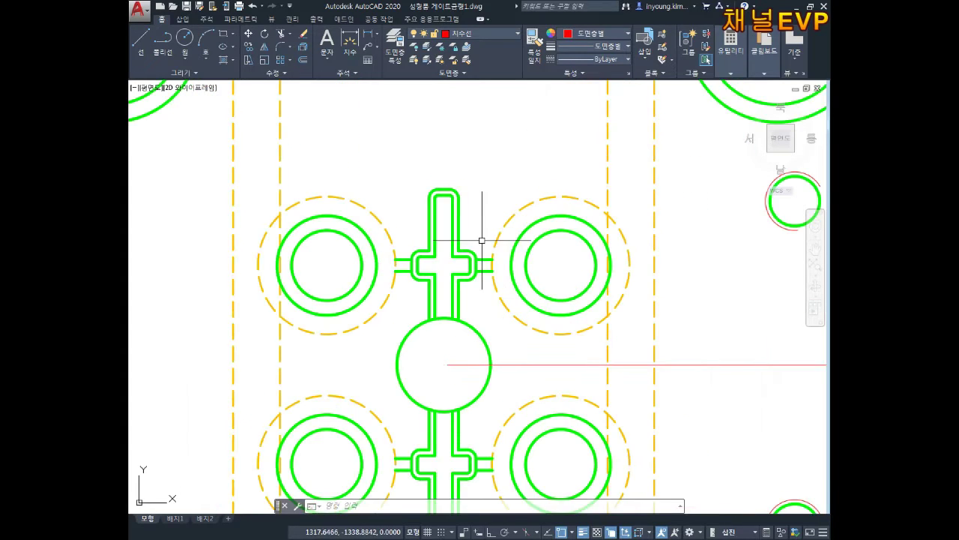
{"action": "left_click_drag", "start_coordinate": [488, 171], "coordinate": [441, 259]}
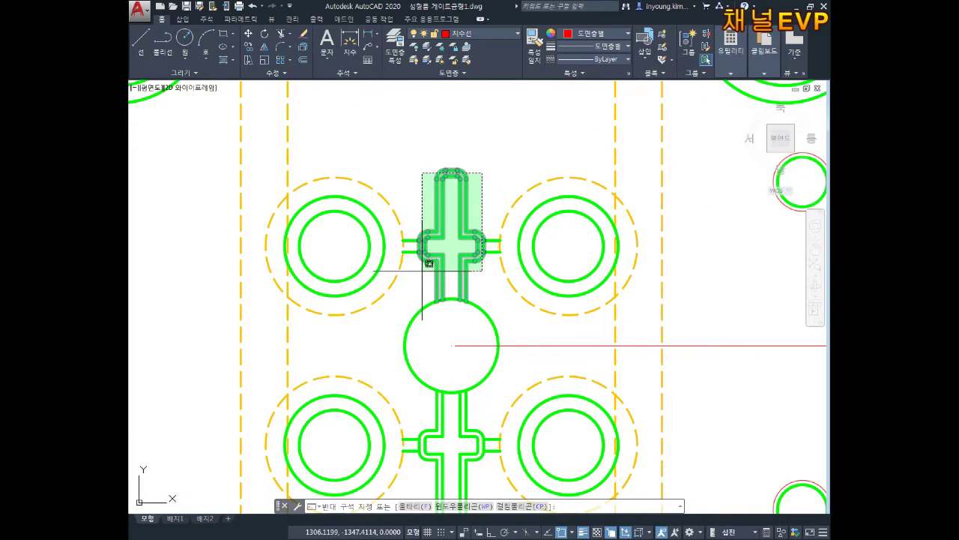
{"action": "scroll", "coordinate": [476, 239], "scroll_direction": "up", "scroll_amount": 5}
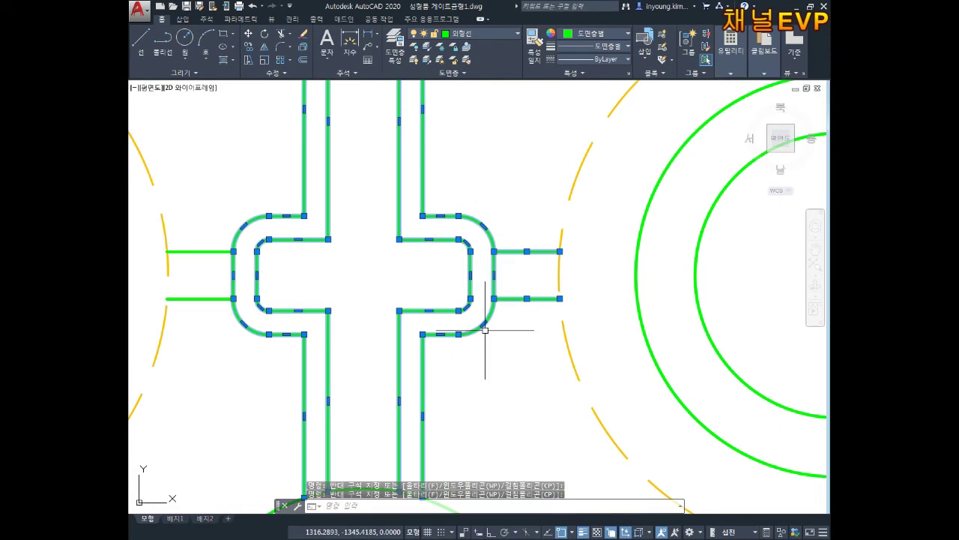
{"action": "left_click_drag", "start_coordinate": [235, 216], "coordinate": [225, 315]}
{"action": "scroll", "coordinate": [268, 343], "scroll_direction": "down", "scroll_amount": 5}
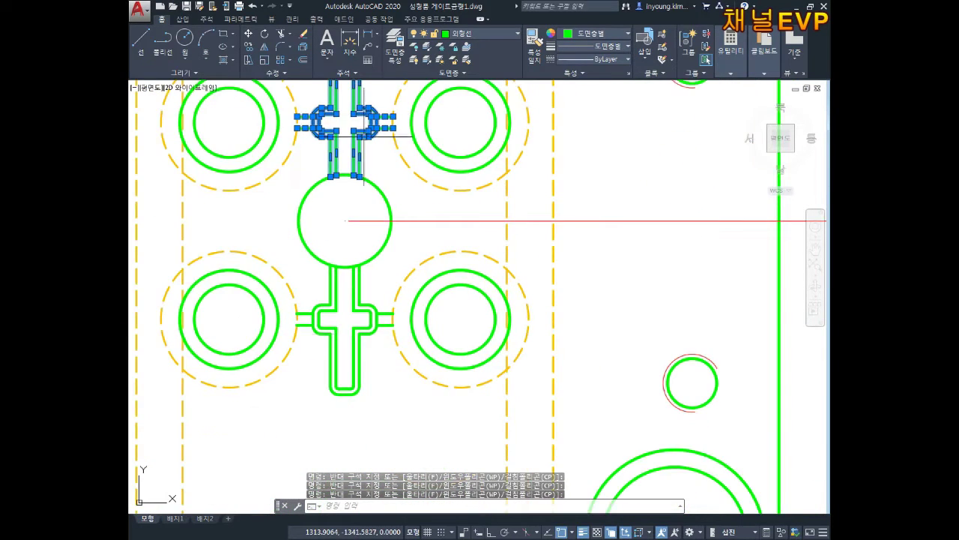
{"action": "scroll", "coordinate": [349, 328], "scroll_direction": "up", "scroll_amount": 2}
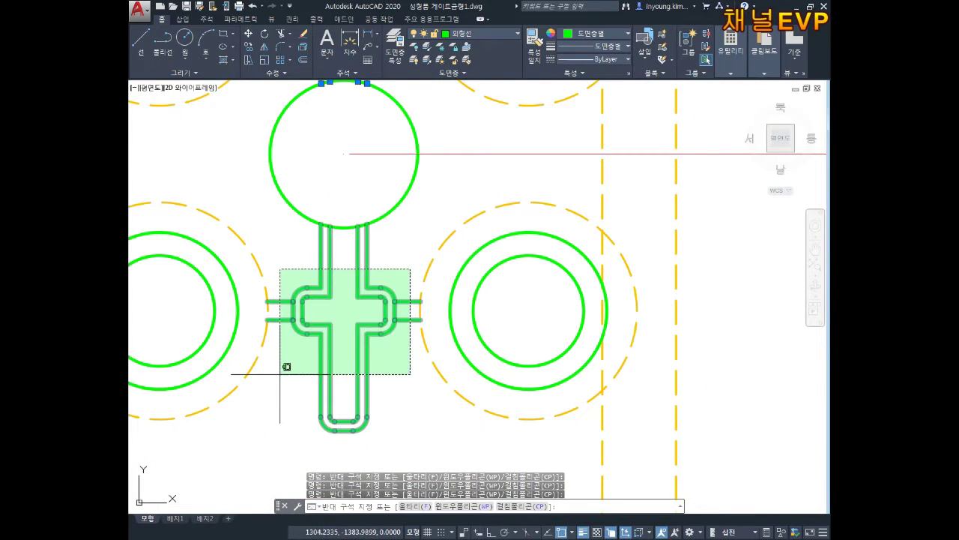
{"action": "left_click_drag", "start_coordinate": [413, 267], "coordinate": [280, 367]}
{"action": "left_click", "coordinate": [464, 33]}
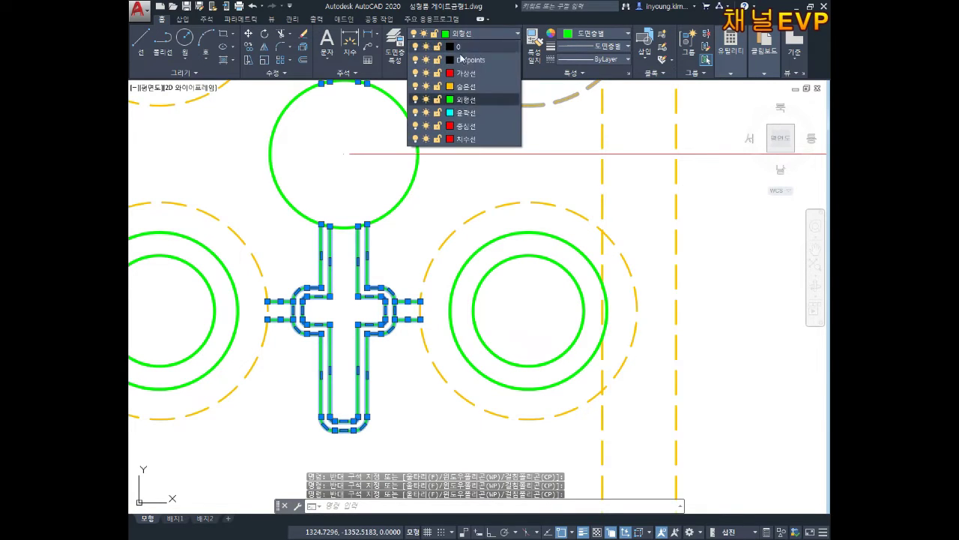
{"action": "left_click", "coordinate": [461, 96]}
{"action": "key", "text": "Escape"}
{"action": "key", "text": "Escape"}
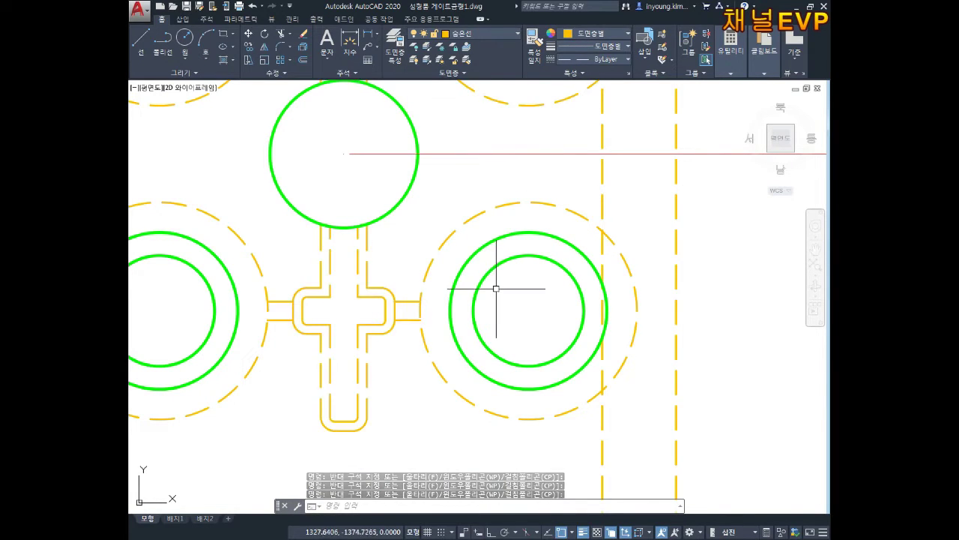
{"action": "scroll", "coordinate": [499, 281], "scroll_direction": "down", "scroll_amount": 2}
{"action": "scroll", "coordinate": [514, 255], "scroll_direction": "down", "scroll_amount": 2}
{"action": "scroll", "coordinate": [522, 279], "scroll_direction": "down", "scroll_amount": 2}
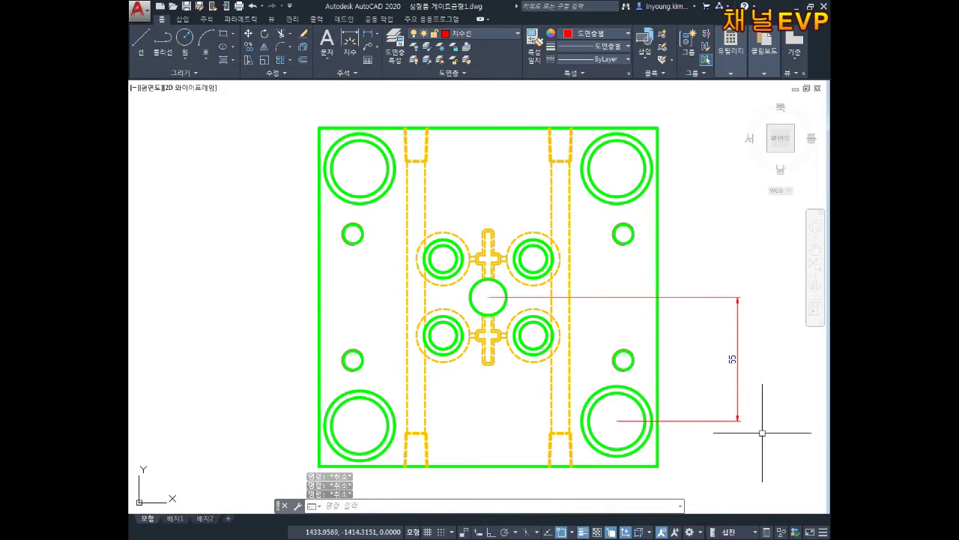
{"action": "middle_click_drag", "start_coordinate": [574, 296], "coordinate": [502, 270]}
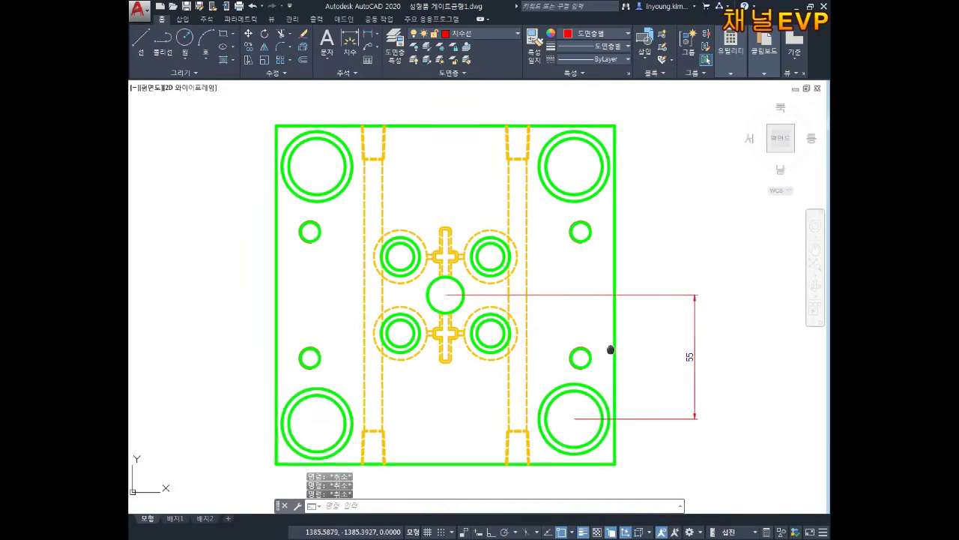
- Delete the 55 dimension
{"action": "left_click", "coordinate": [665, 324]}
{"action": "key", "text": "Delete"}
{"action": "scroll", "coordinate": [636, 292], "scroll_direction": "down", "scroll_amount": 4}
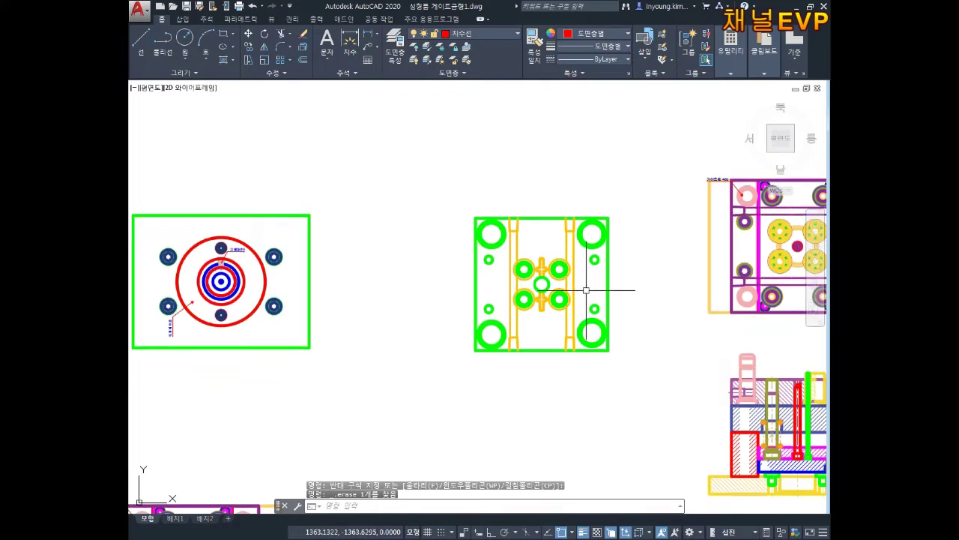
{"action": "scroll", "coordinate": [622, 291], "scroll_direction": "up", "scroll_amount": 4}
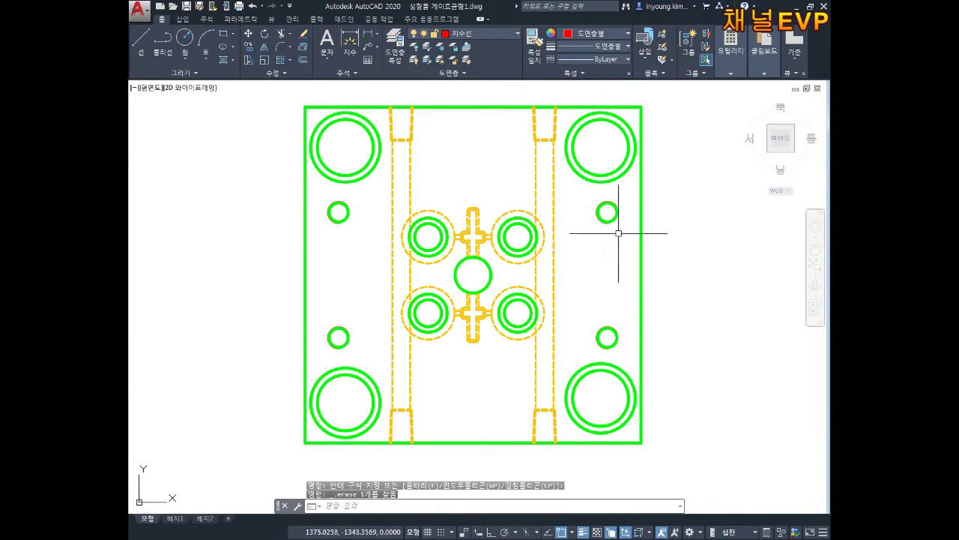
{"action": "scroll", "coordinate": [617, 235], "scroll_direction": "down", "scroll_amount": 3}
- Window-select the whole plate top view and set its colour to Cyan
{"action": "left_click", "coordinate": [674, 124]}
{"action": "left_click", "coordinate": [413, 338]}
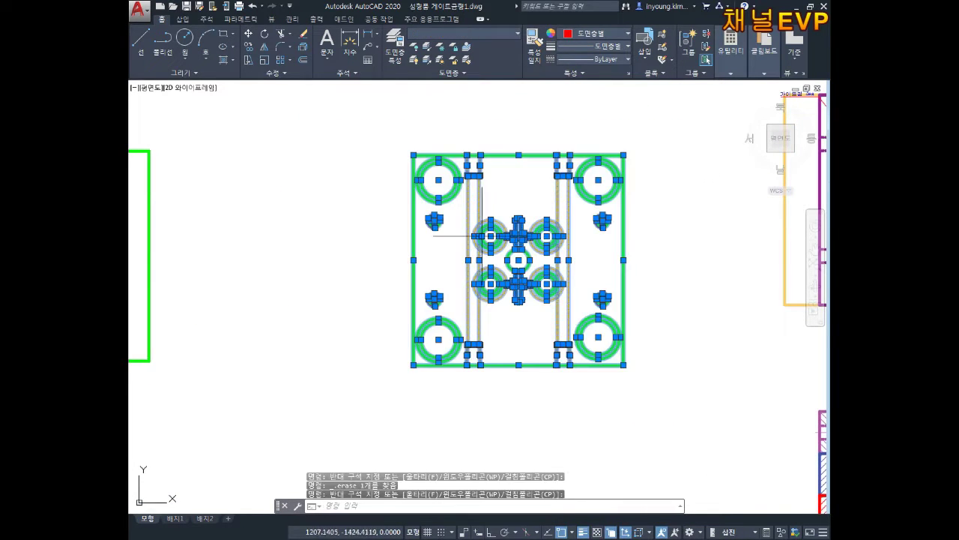
{"action": "left_click", "coordinate": [600, 34]}
{"action": "left_click", "coordinate": [604, 139]}
{"action": "key", "text": "Escape"}
{"action": "key", "text": "Escape"}
{"action": "key", "text": "Escape"}
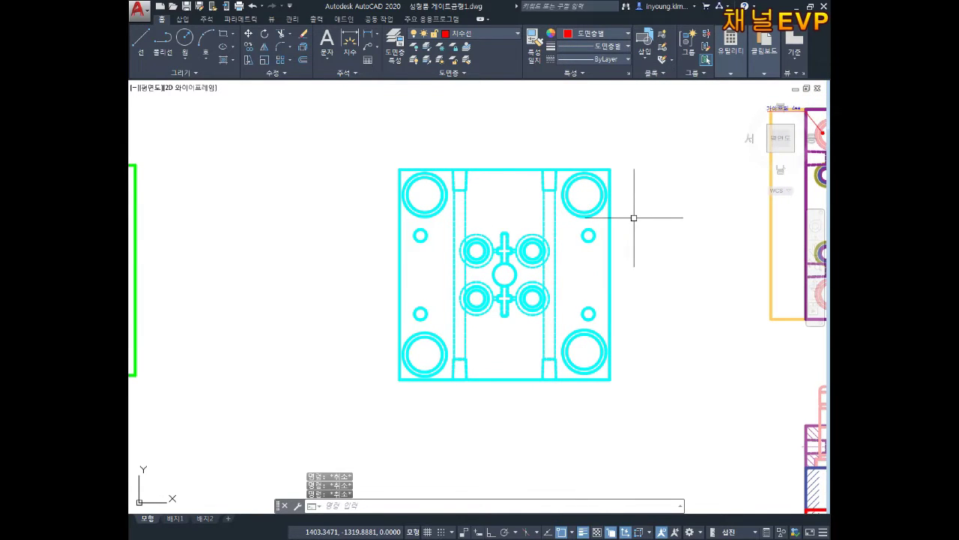
{"action": "type", "text": "b"}
{"action": "key", "text": "Return"}
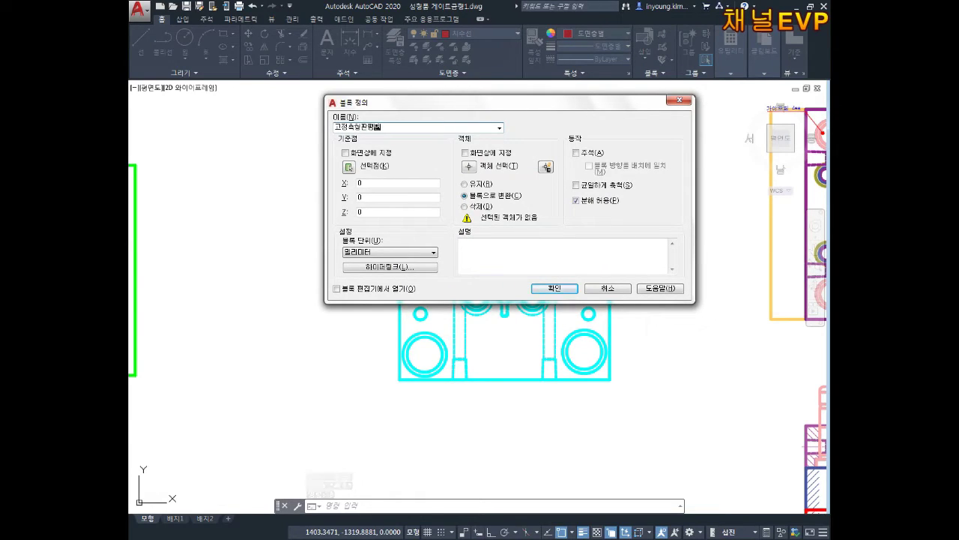
- Create block 고정측설판평면 from all 81 plate objects with a base point on the plate
{"action": "left_click", "coordinate": [347, 167]}
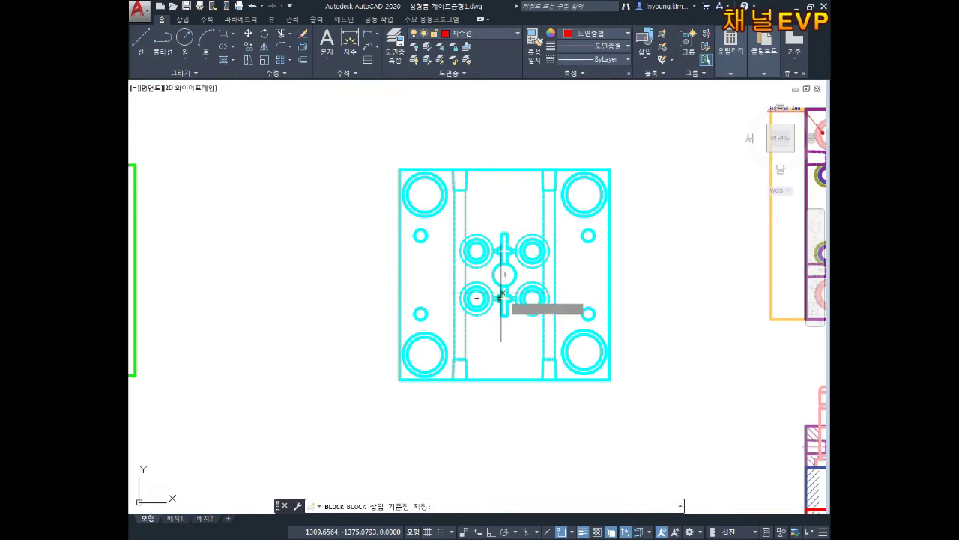
{"action": "left_click", "coordinate": [505, 273]}
{"action": "left_click", "coordinate": [469, 166]}
{"action": "left_click", "coordinate": [640, 133]}
{"action": "left_click", "coordinate": [322, 446]}
{"action": "key", "text": "Return"}
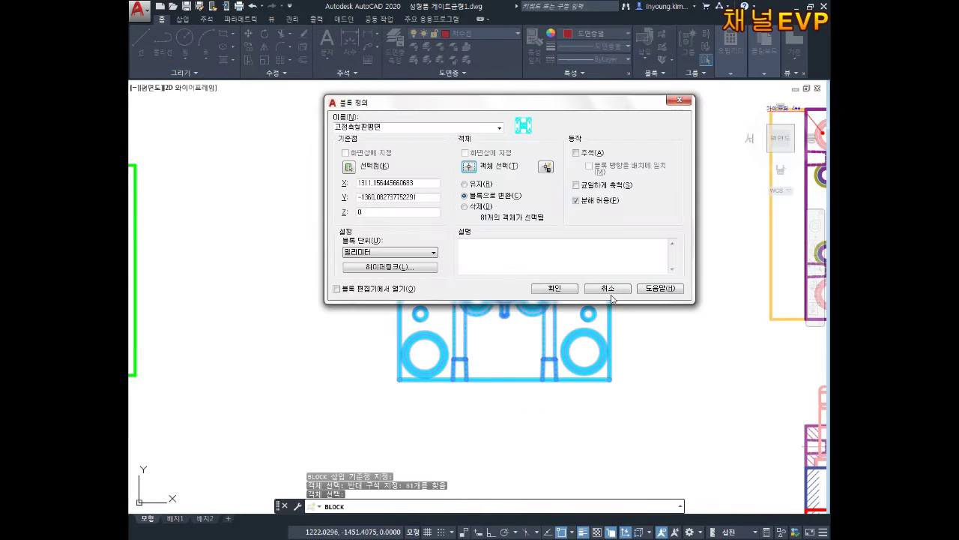
{"action": "left_click", "coordinate": [554, 289]}
{"action": "key", "text": "Escape"}
{"action": "key", "text": "Escape"}
{"action": "key", "text": "Escape"}
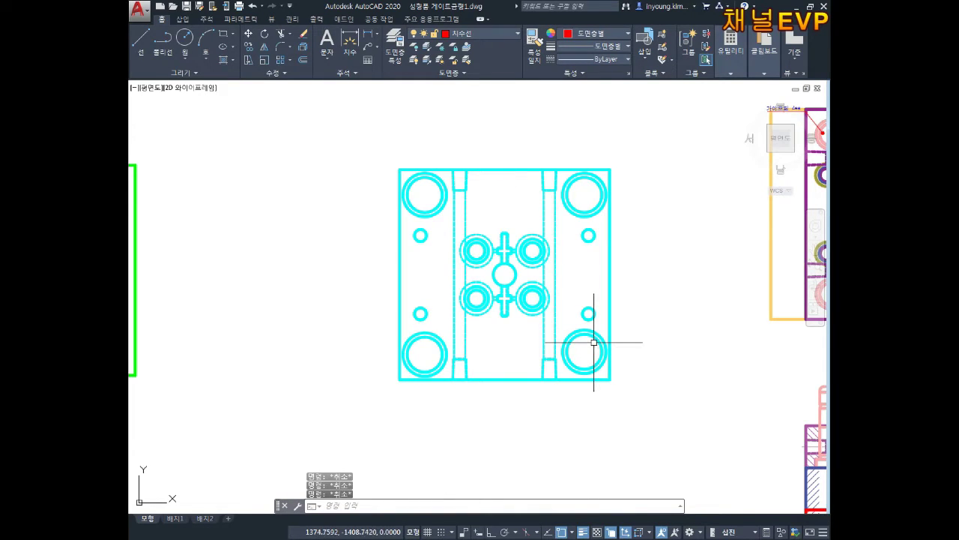
- Move the cyan 고정측설판평면 block into the assembly plan, centred on the small blue circle
{"action": "type", "text": "m"}
{"action": "key", "text": "Return"}
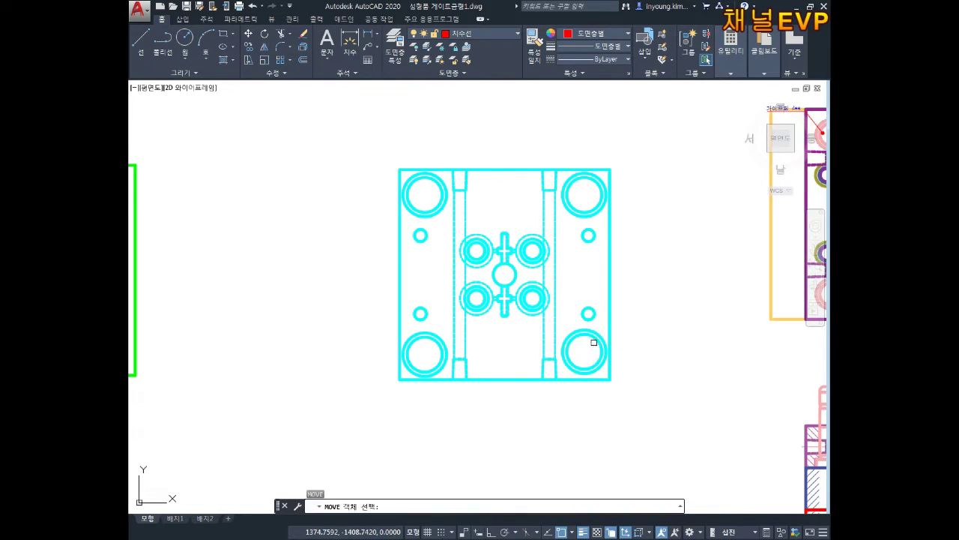
{"action": "left_click", "coordinate": [650, 165]}
{"action": "left_click", "coordinate": [420, 398]}
{"action": "key", "text": "Return"}
{"action": "scroll", "coordinate": [519, 288], "scroll_direction": "up", "scroll_amount": 2}
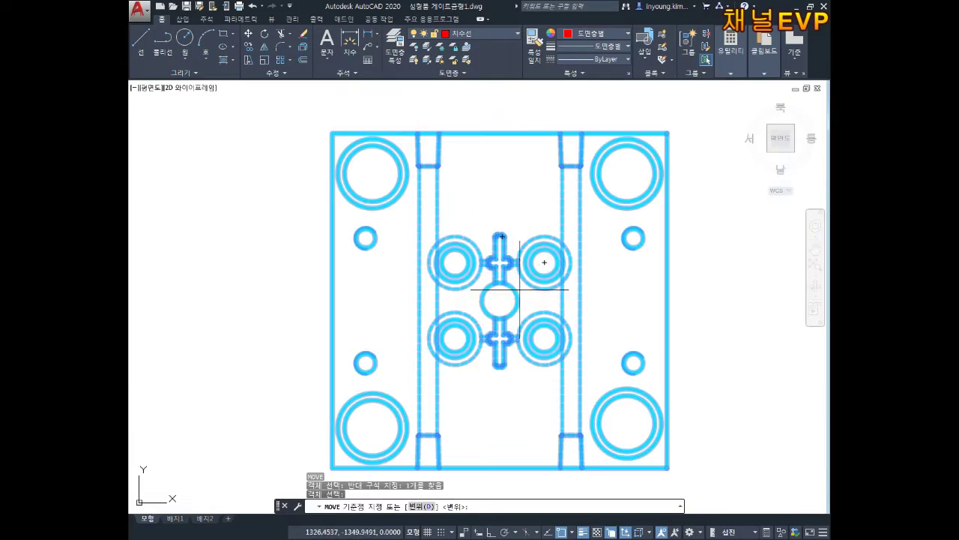
{"action": "left_click", "coordinate": [500, 300]}
{"action": "scroll", "coordinate": [437, 262], "scroll_direction": "down", "scroll_amount": 3}
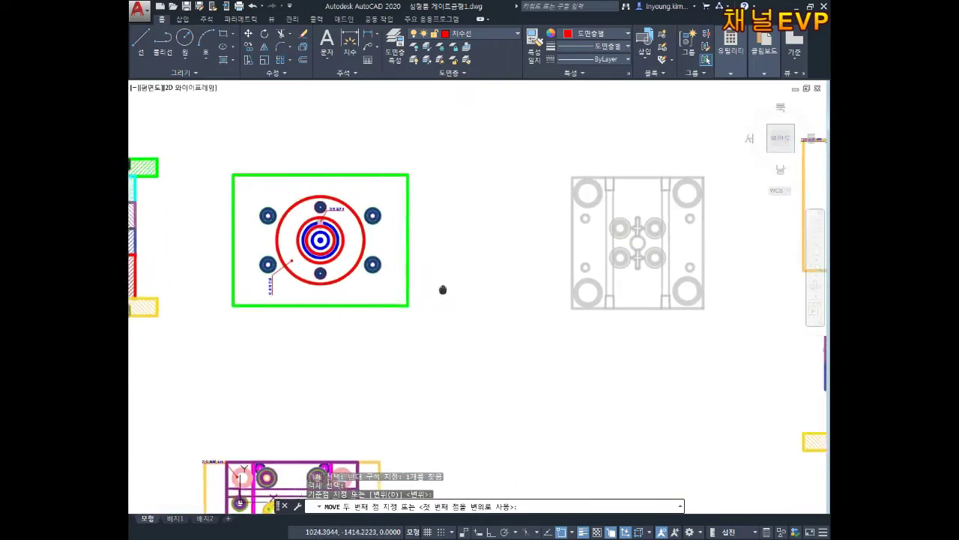
{"action": "scroll", "coordinate": [374, 233], "scroll_direction": "up", "scroll_amount": 4}
{"action": "scroll", "coordinate": [382, 272], "scroll_direction": "up", "scroll_amount": 3}
{"action": "scroll", "coordinate": [397, 268], "scroll_direction": "up", "scroll_amount": 3}
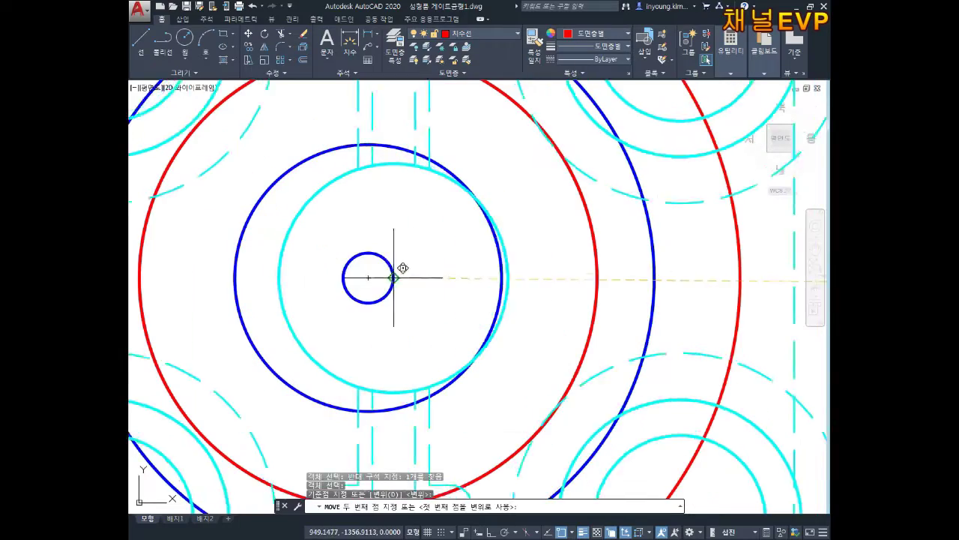
{"action": "left_click", "coordinate": [359, 275]}
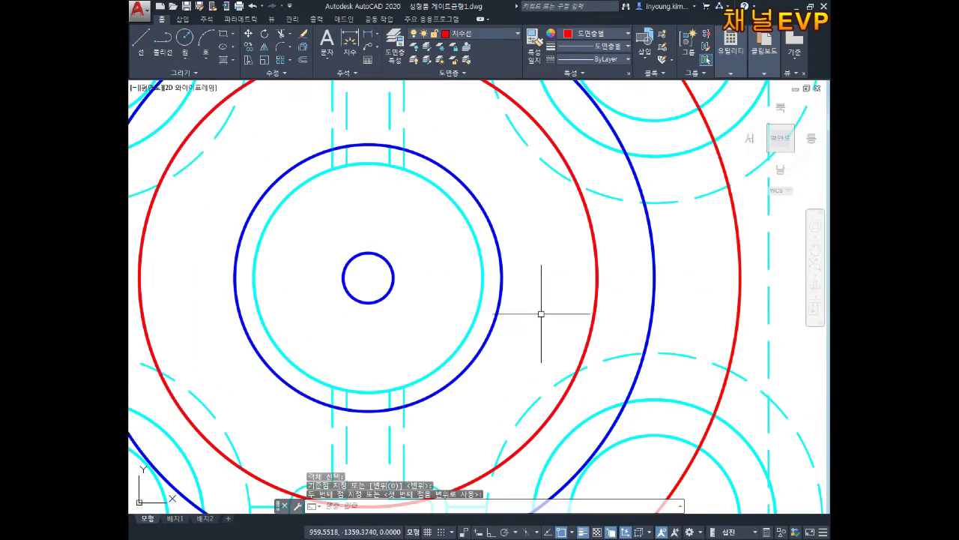
{"action": "key", "text": "Escape"}
{"action": "key", "text": "Escape"}
{"action": "scroll", "coordinate": [542, 313], "scroll_direction": "down", "scroll_amount": 3}
{"action": "scroll", "coordinate": [568, 300], "scroll_direction": "down", "scroll_amount": 3}
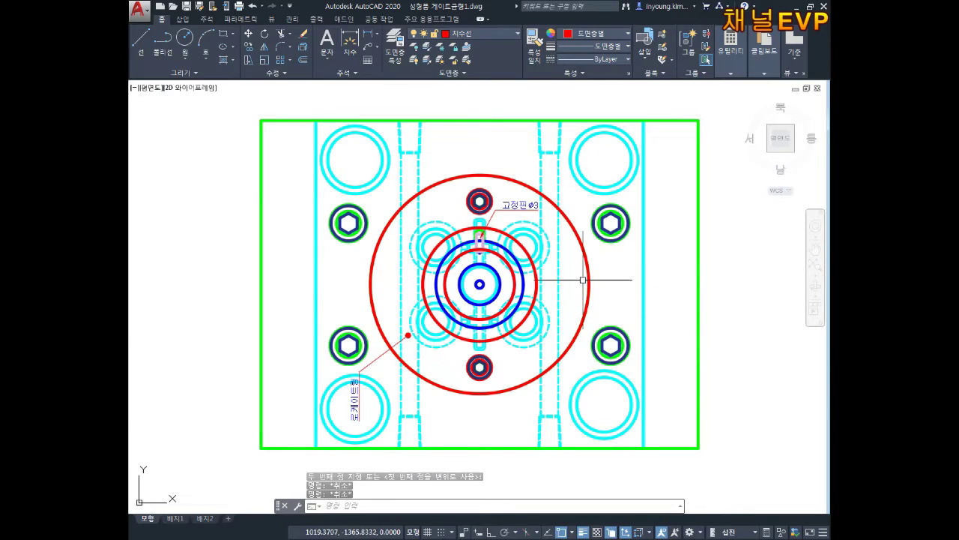
{"action": "scroll", "coordinate": [514, 225], "scroll_direction": "down", "scroll_amount": 4}
{"action": "scroll", "coordinate": [329, 243], "scroll_direction": "up", "scroll_amount": 2}
{"action": "scroll", "coordinate": [330, 244], "scroll_direction": "up", "scroll_amount": 4}
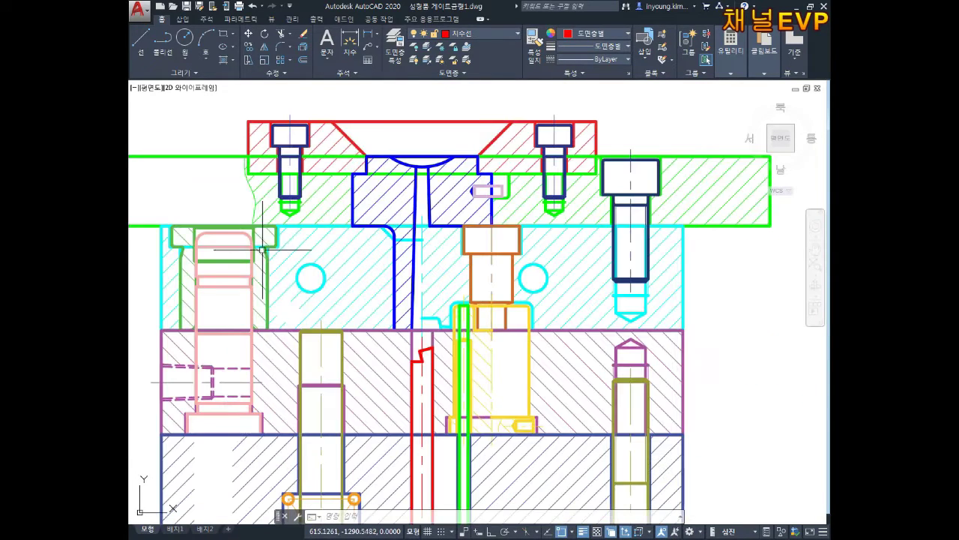
{"action": "left_click", "coordinate": [263, 249]}
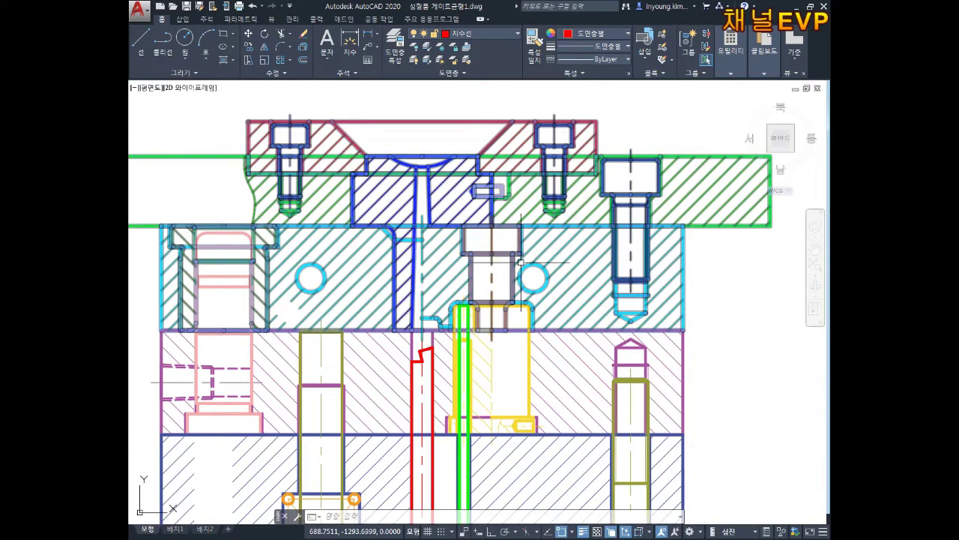
{"action": "middle_click_drag", "start_coordinate": [522, 261], "coordinate": [476, 261]}
{"action": "key", "text": "Escape"}
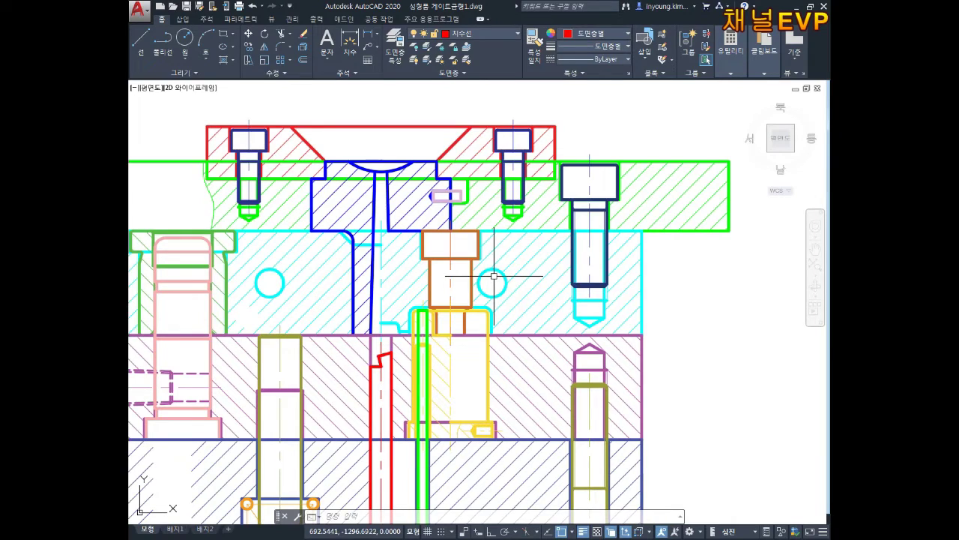
{"action": "left_click", "coordinate": [512, 233]}
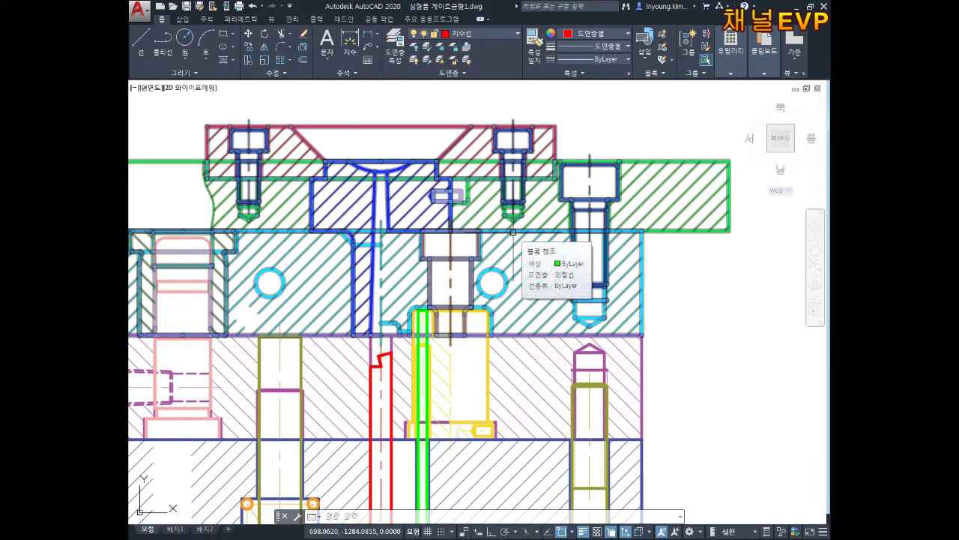
{"action": "scroll", "coordinate": [645, 323], "scroll_direction": "down", "scroll_amount": 4}
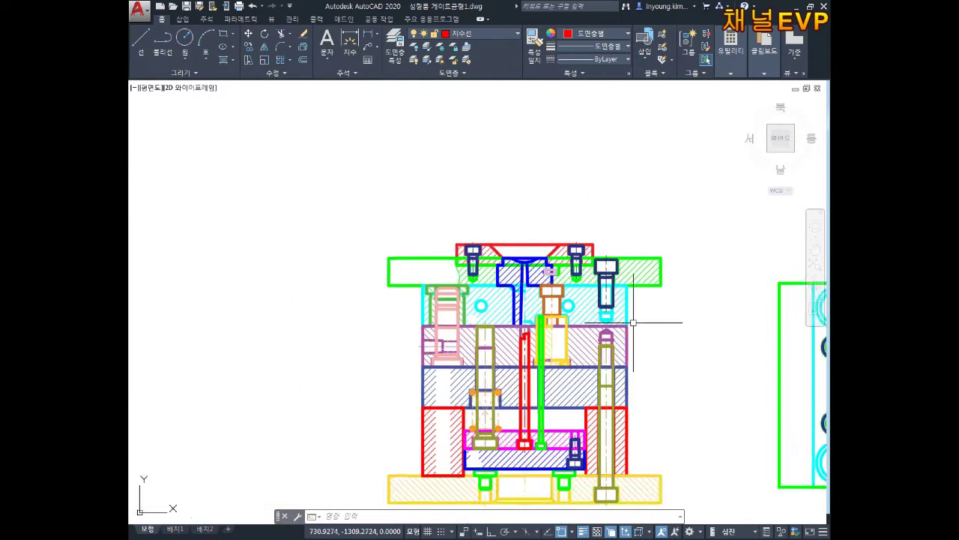
{"action": "middle_click_drag", "start_coordinate": [696, 322], "coordinate": [549, 265]}
{"action": "key", "text": "Escape"}
{"action": "key", "text": "Escape"}
{"action": "key", "text": "Escape"}
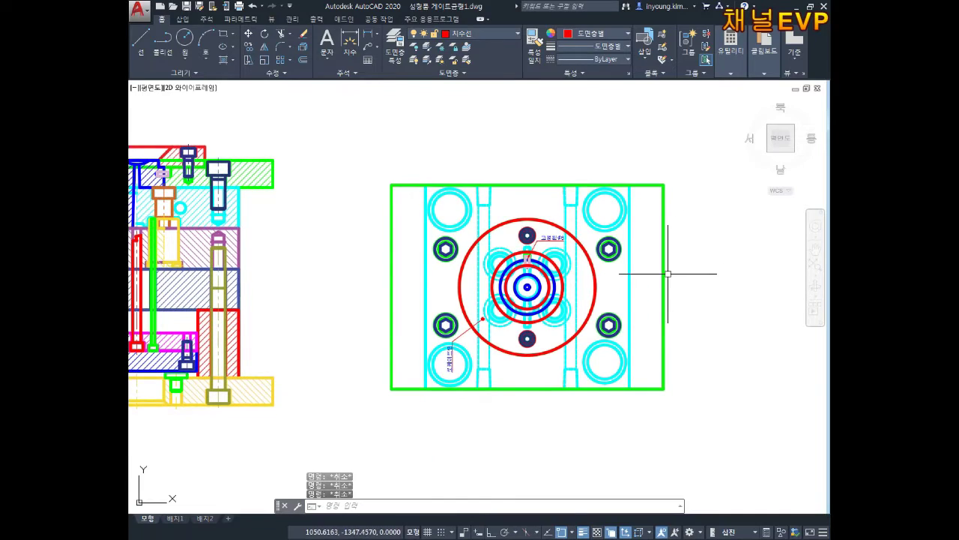
{"action": "scroll", "coordinate": [589, 225], "scroll_direction": "down", "scroll_amount": 2}
{"action": "scroll", "coordinate": [582, 248], "scroll_direction": "down", "scroll_amount": 2}
{"action": "middle_click_drag", "start_coordinate": [582, 248], "coordinate": [575, 284]}
{"action": "scroll", "coordinate": [559, 269], "scroll_direction": "down", "scroll_amount": 1}
{"action": "scroll", "coordinate": [613, 225], "scroll_direction": "down", "scroll_amount": 2}
{"action": "mouse_move", "coordinate": [612, 225]}
{"action": "middle_mouse_down"}
{"action": "mouse_move", "coordinate": [592, 225]}
{"action": "mouse_move", "coordinate": [583, 244]}
{"action": "mouse_move", "coordinate": [612, 270]}
{"action": "mouse_move", "coordinate": [497, 284]}
{"action": "middle_mouse_up"}
{"action": "scroll", "coordinate": [497, 283], "scroll_direction": "up", "scroll_amount": 5}
- Pan the view so the guide bushing (part 13) sits near the centre
{"action": "scroll", "coordinate": [395, 384], "scroll_direction": "up", "scroll_amount": 4}
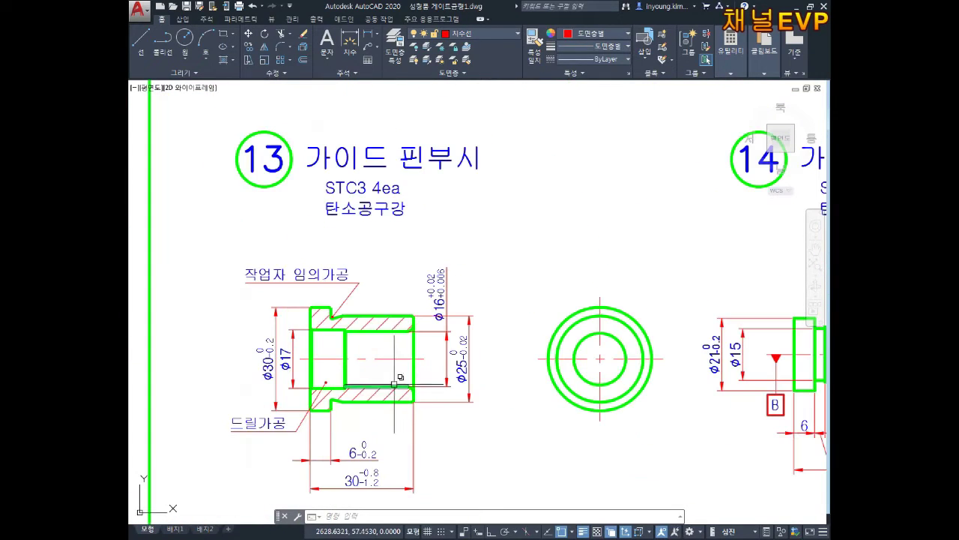
{"action": "middle_click_drag", "start_coordinate": [301, 373], "coordinate": [386, 329]}
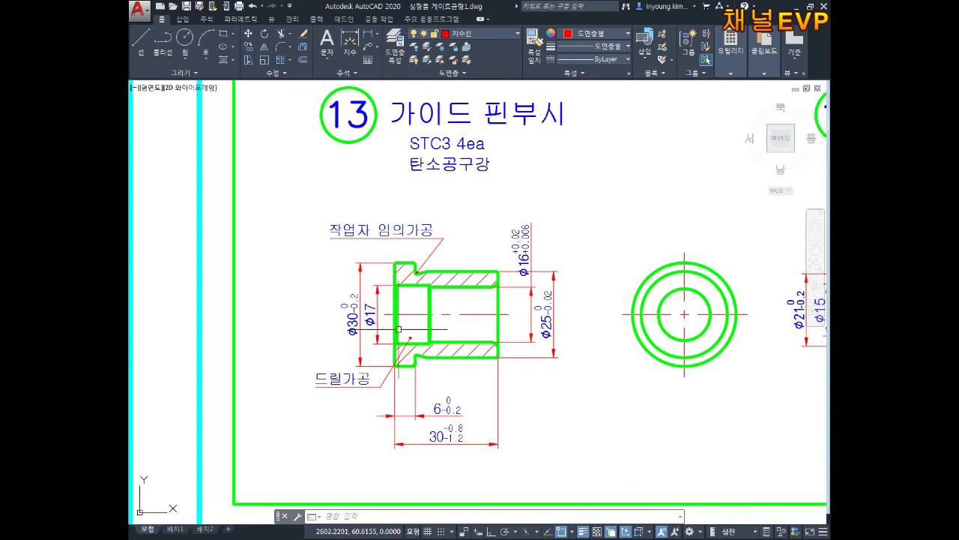
{"action": "key", "text": "Escape"}
{"action": "key", "text": "Escape"}
{"action": "key", "text": "Escape"}
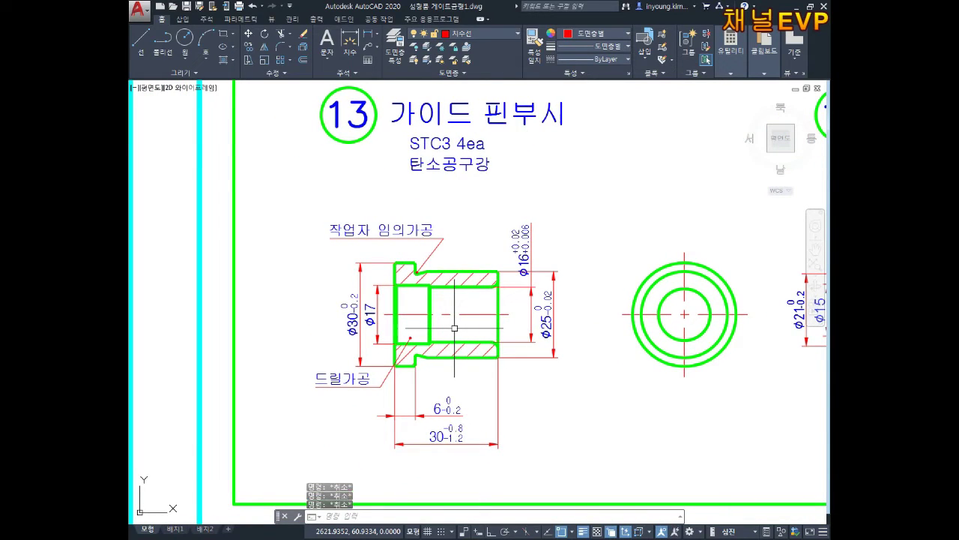
{"action": "scroll", "coordinate": [365, 293], "scroll_direction": "up", "scroll_amount": 4}
{"action": "scroll", "coordinate": [431, 296], "scroll_direction": "down", "scroll_amount": 4}
{"action": "middle_click_drag", "start_coordinate": [405, 270], "coordinate": [424, 268]}
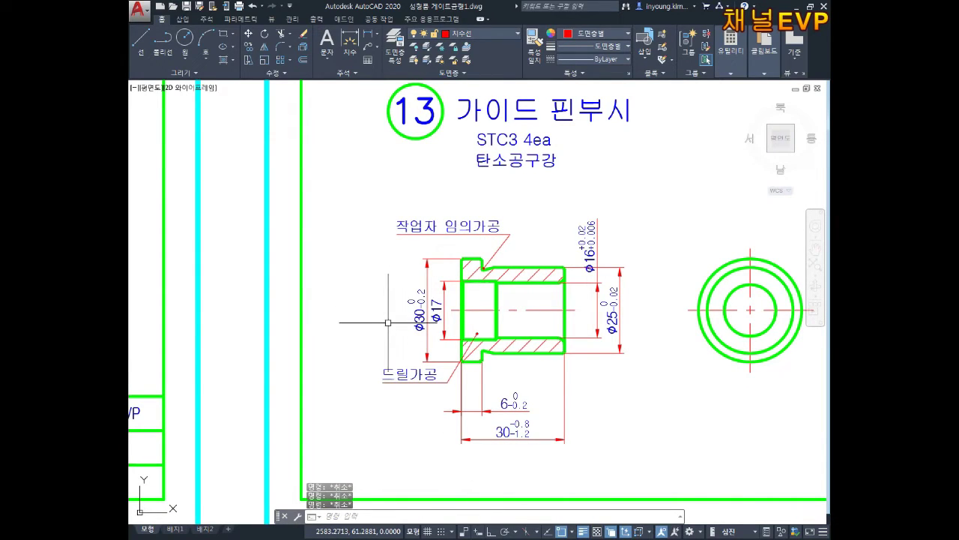
- Back out of an accidental Explode and start horizontal construction lines (XLINE, H)
{"action": "type", "text": "x"}
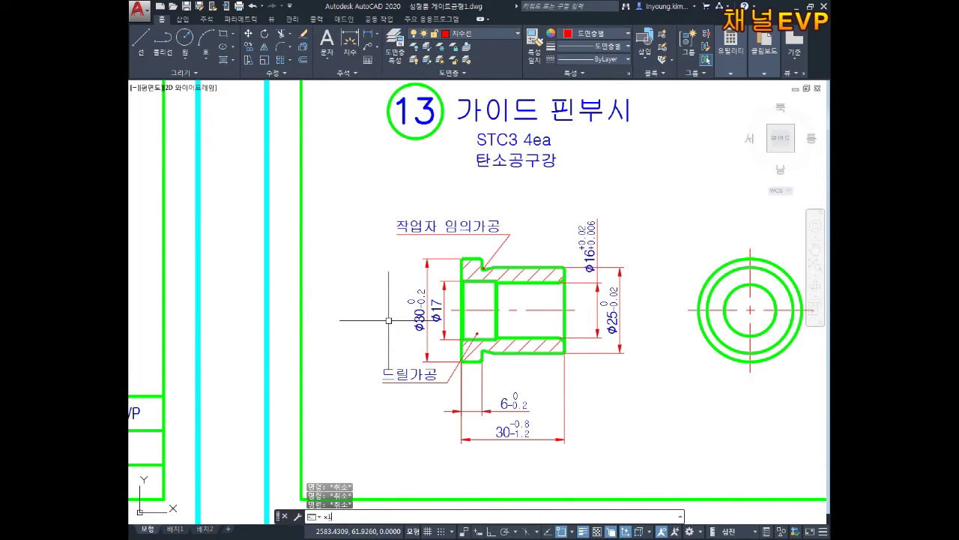
{"action": "key", "text": "Return"}
{"action": "type", "text": "h"}
{"action": "key", "text": "Return"}
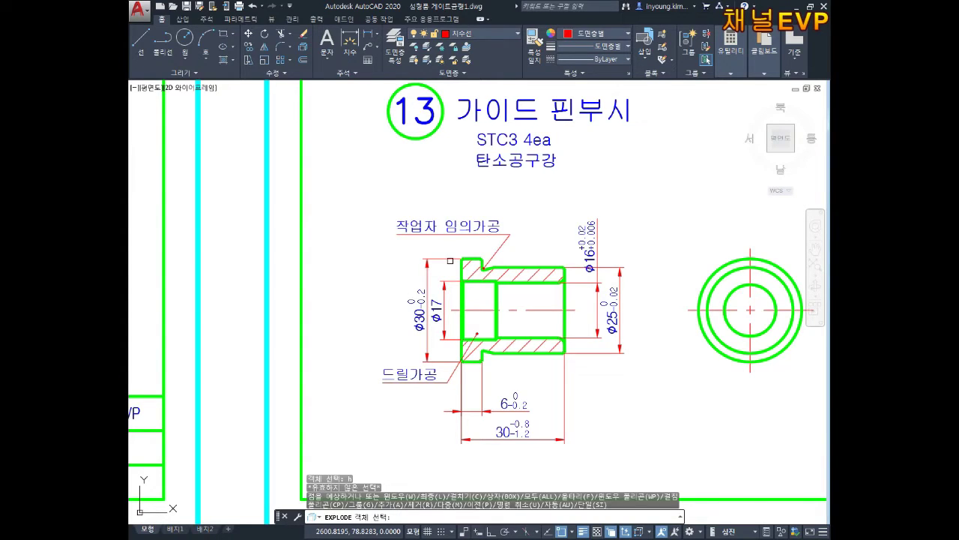
{"action": "key", "text": "Escape"}
{"action": "key", "text": "Escape"}
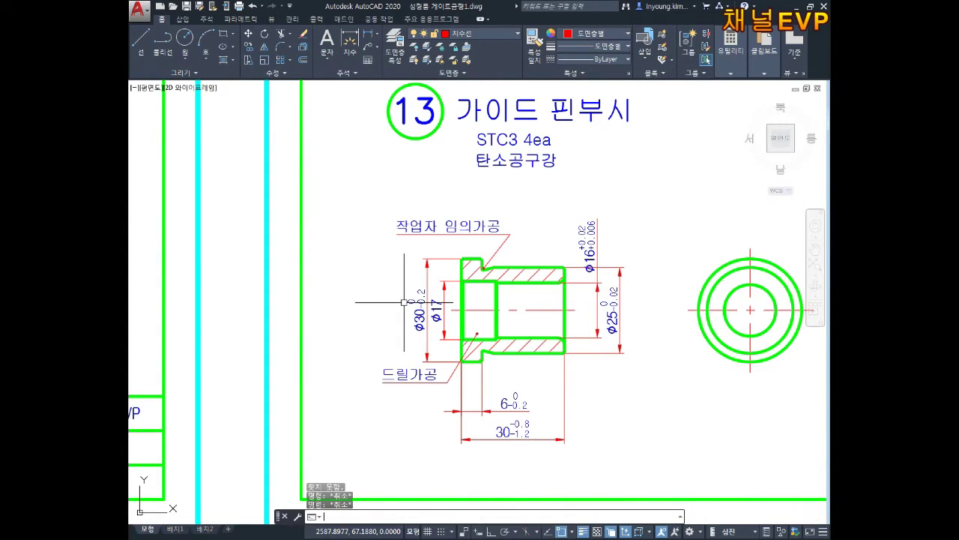
{"action": "type", "text": "트티"}
{"action": "key", "text": "Return"}
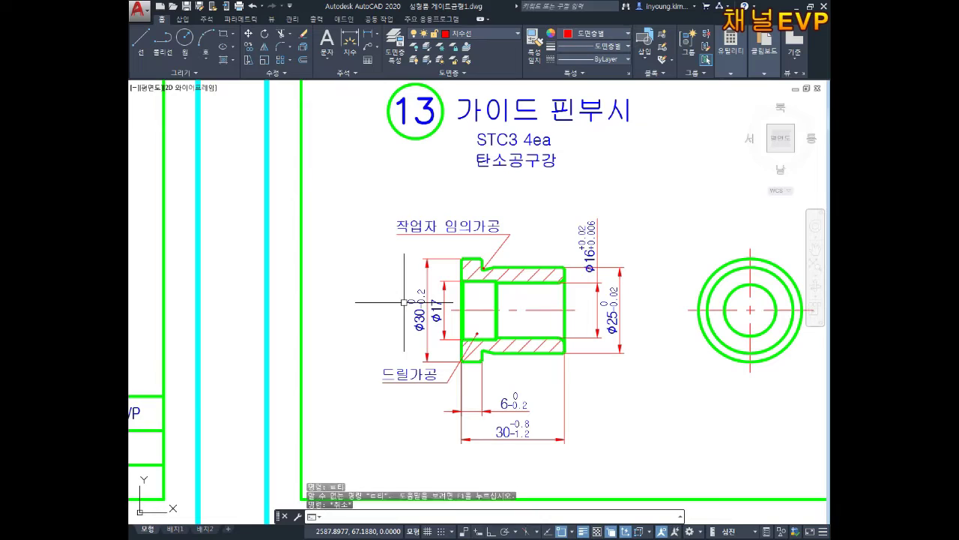
{"action": "type", "text": "h"}
{"action": "key", "text": "Return"}
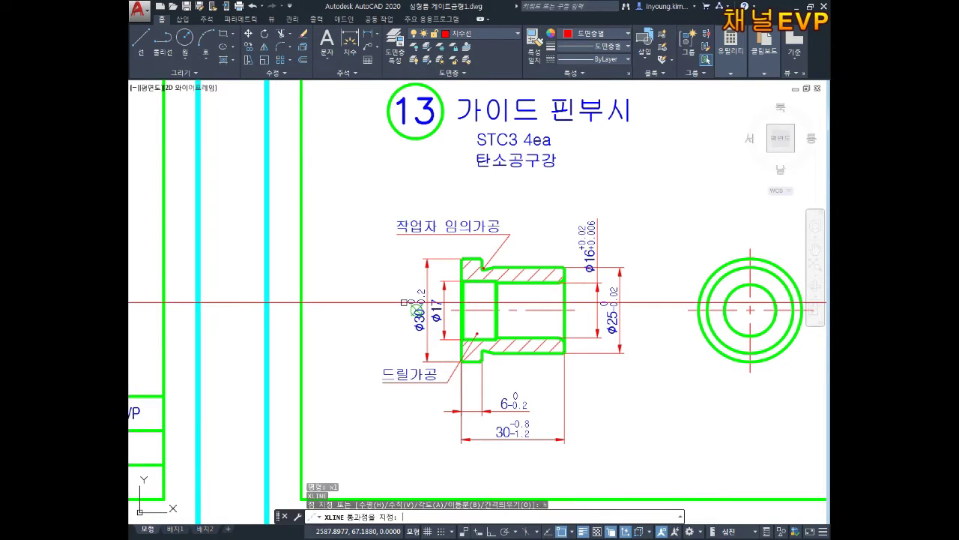
- Place horizontal construction lines through the bushing's top edge, another edge and the bore corner
{"action": "scroll", "coordinate": [417, 309], "scroll_direction": "up", "scroll_amount": 2}
{"action": "left_click", "coordinate": [468, 320]}
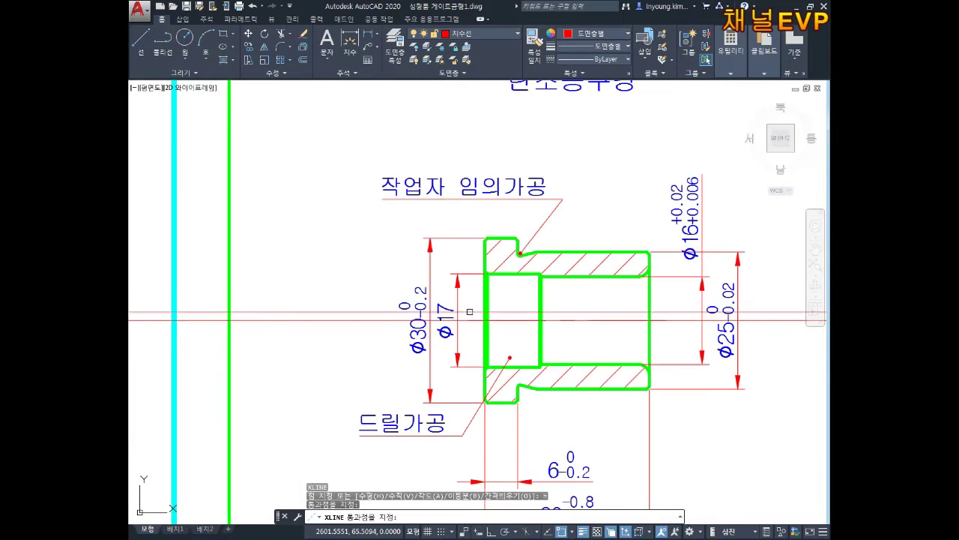
{"action": "scroll", "coordinate": [501, 211], "scroll_direction": "up", "scroll_amount": 4}
{"action": "left_click", "coordinate": [466, 283]}
{"action": "scroll", "coordinate": [466, 284], "scroll_direction": "down", "scroll_amount": 4}
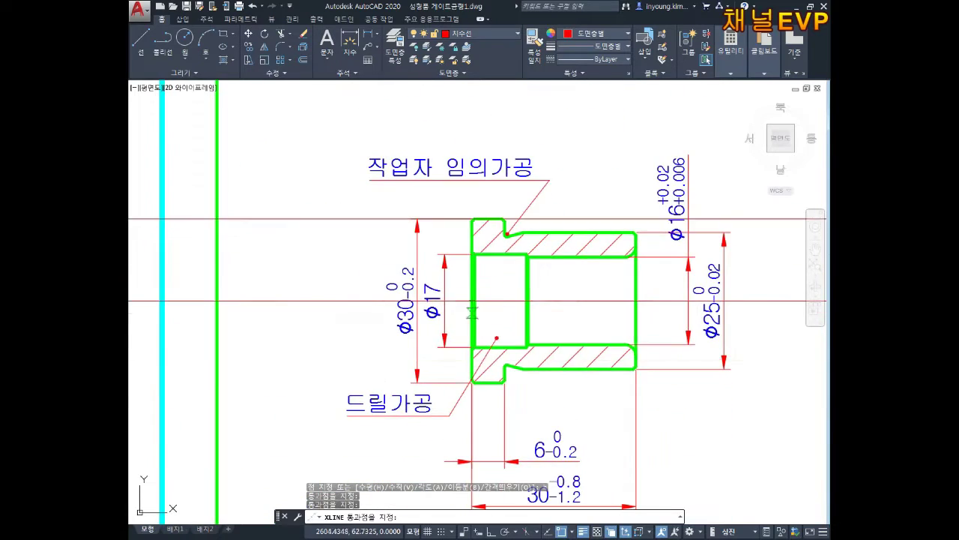
{"action": "scroll", "coordinate": [471, 425], "scroll_direction": "up", "scroll_amount": 2}
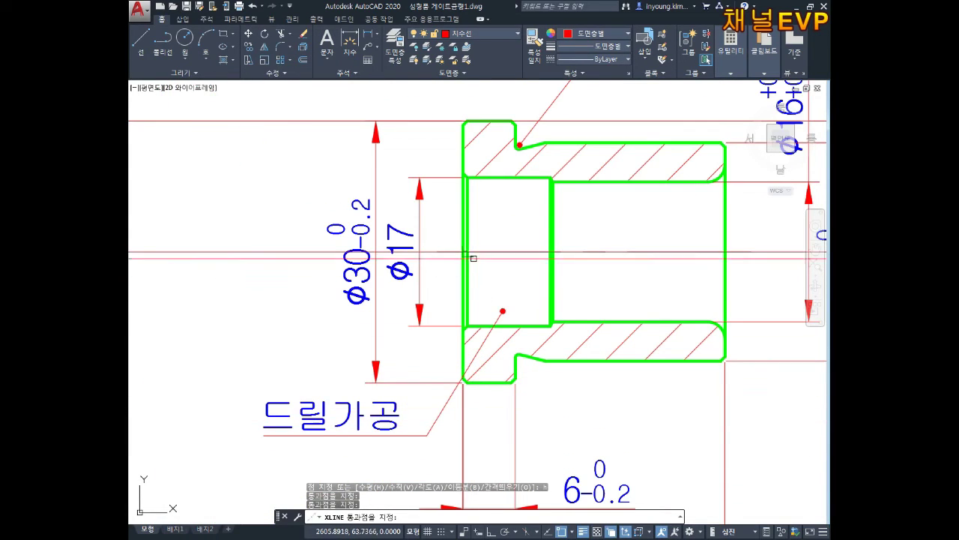
{"action": "scroll", "coordinate": [472, 259], "scroll_direction": "up", "scroll_amount": 4}
{"action": "left_click", "coordinate": [456, 238]}
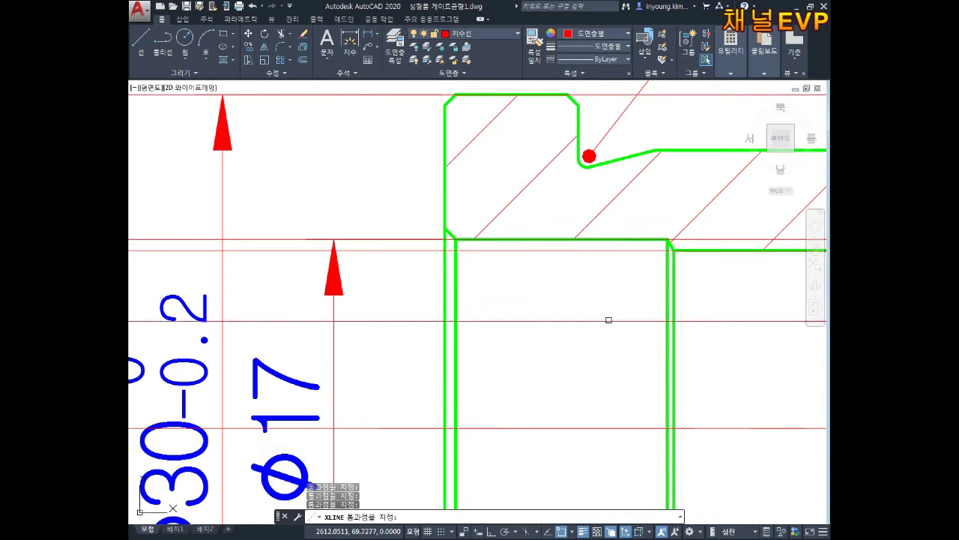
{"action": "scroll", "coordinate": [611, 269], "scroll_direction": "down", "scroll_amount": 3}
{"action": "middle_click_drag", "start_coordinate": [554, 252], "coordinate": [578, 272]}
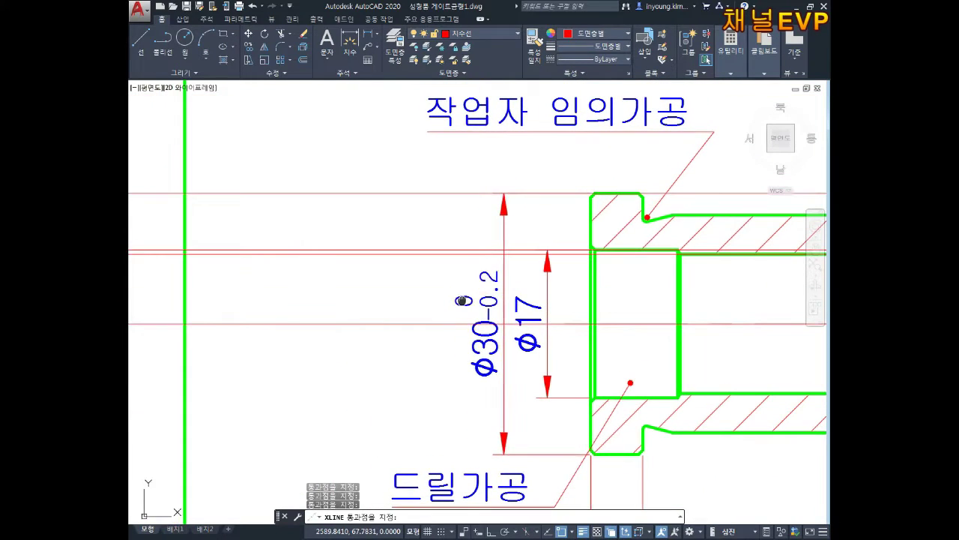
{"action": "key", "text": "Escape"}
- Draw a circle centred on the construction-line crossing, sized to the upper construction line
{"action": "key", "text": "Return"}
{"action": "left_click", "coordinate": [251, 155]}
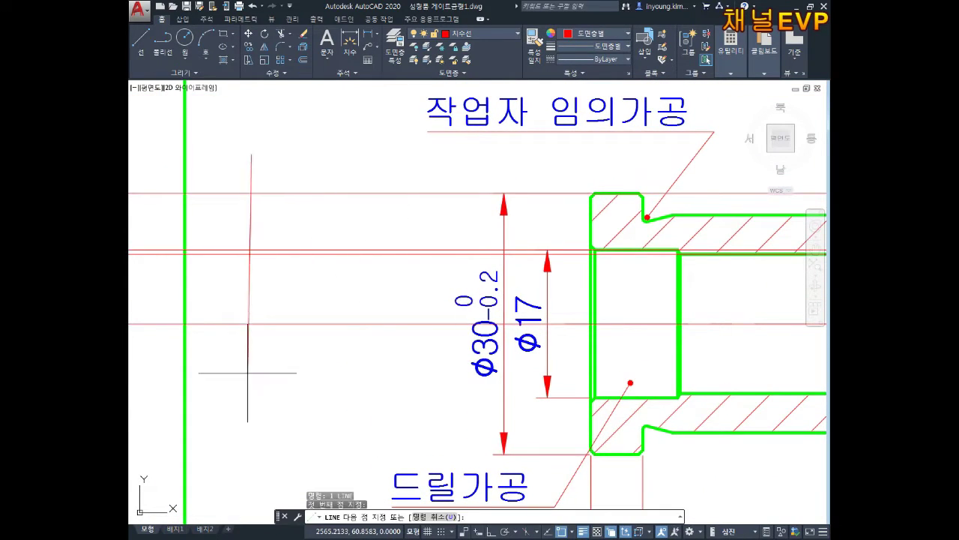
{"action": "key", "text": "Escape"}
{"action": "middle_click_drag", "start_coordinate": [273, 447], "coordinate": [313, 402]}
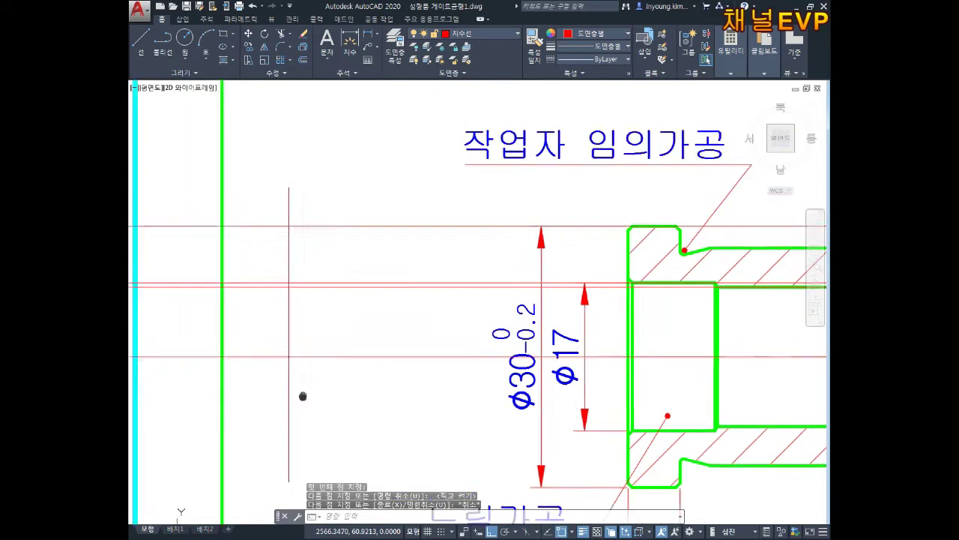
{"action": "type", "text": "c"}
{"action": "key", "text": "Return"}
{"action": "scroll", "coordinate": [314, 360], "scroll_direction": "up", "scroll_amount": 4}
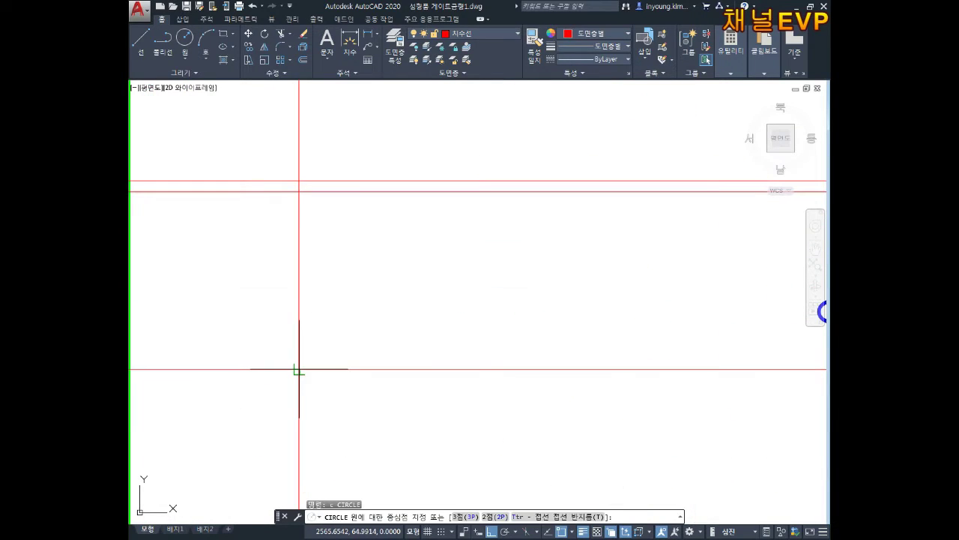
{"action": "left_click", "coordinate": [298, 369]}
{"action": "left_click", "coordinate": [299, 192]}
- Add a larger concentric circle reaching the top construction line, abandoning a third circle
{"action": "key", "text": "space"}
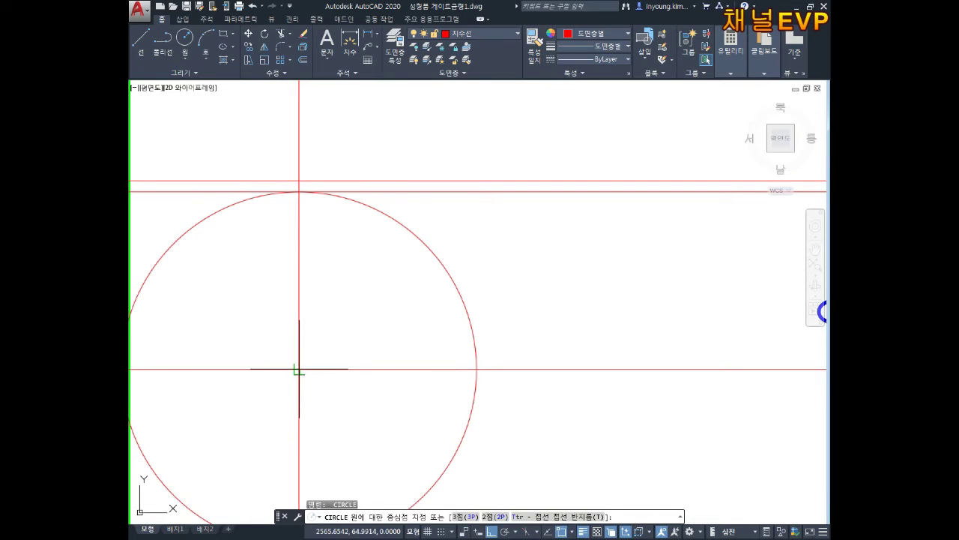
{"action": "left_click", "coordinate": [299, 369]}
{"action": "left_click", "coordinate": [299, 180]}
{"action": "key", "text": "space"}
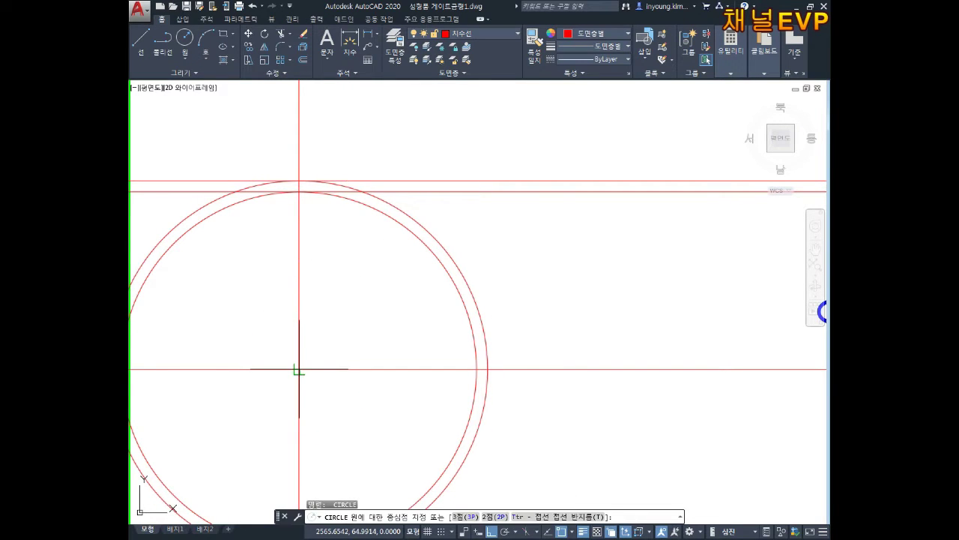
{"action": "left_click", "coordinate": [299, 369]}
{"action": "middle_click_drag", "start_coordinate": [301, 113], "coordinate": [304, 304]}
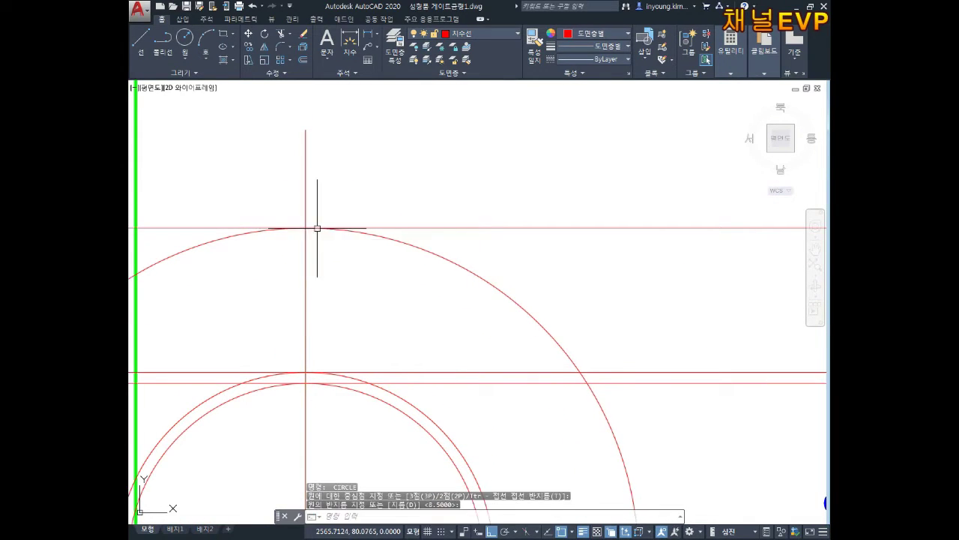
{"action": "scroll", "coordinate": [432, 291], "scroll_direction": "down", "scroll_amount": 2}
{"action": "scroll", "coordinate": [470, 278], "scroll_direction": "down", "scroll_amount": 1}
{"action": "scroll", "coordinate": [469, 285], "scroll_direction": "down", "scroll_amount": 2}
{"action": "key", "text": "Escape"}
{"action": "key", "text": "Escape"}
{"action": "key", "text": "Escape"}
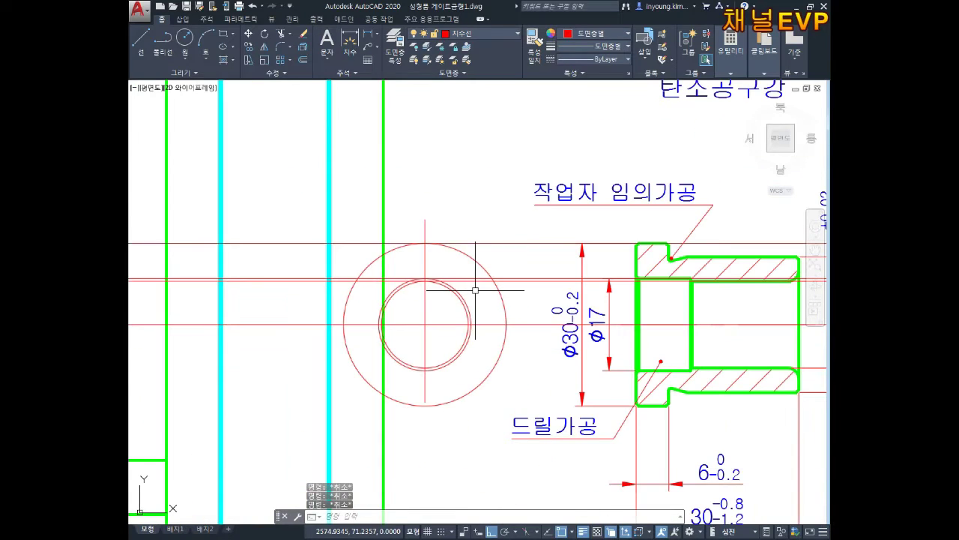
- Start a COPY of the circles, window-selecting all three
{"action": "type", "text": "co"}
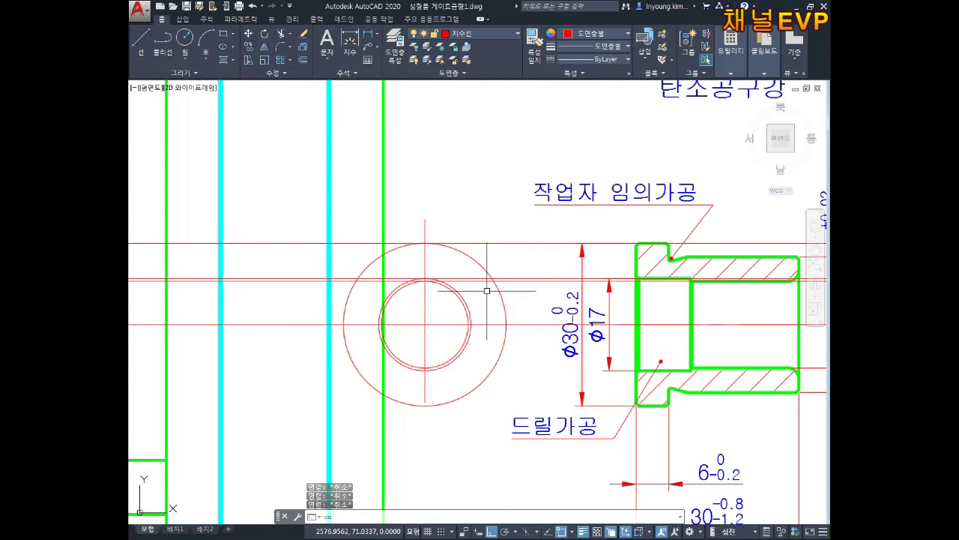
{"action": "key", "text": "Return"}
{"action": "left_click_drag", "start_coordinate": [339, 238], "coordinate": [525, 411]}
- Copy the circles from their centre to empty space below the drawing
{"action": "key", "text": "Return"}
{"action": "left_click", "coordinate": [425, 324]}
{"action": "scroll", "coordinate": [450, 315], "scroll_direction": "down", "scroll_amount": 4}
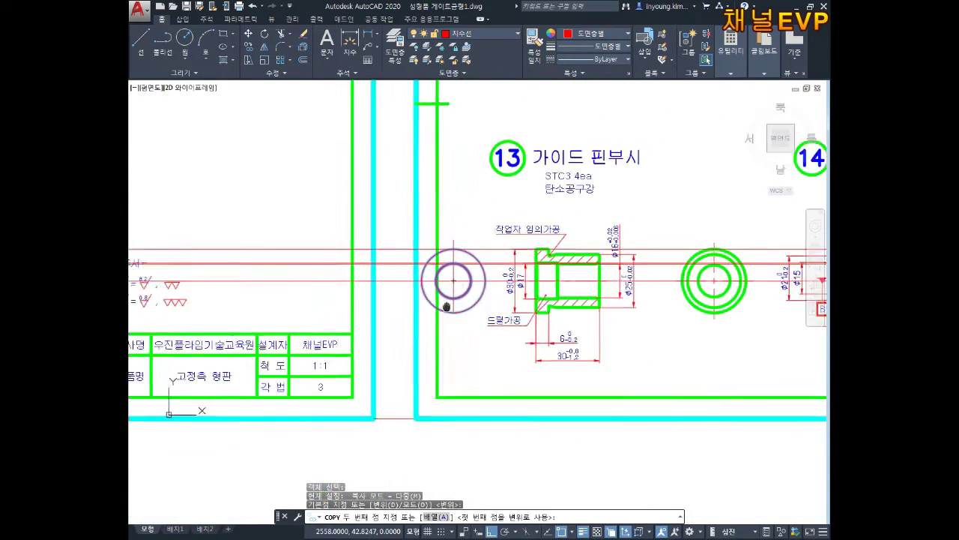
{"action": "middle_click_drag", "start_coordinate": [461, 515], "coordinate": [460, 397]}
{"action": "left_click", "coordinate": [461, 398]}
{"action": "key", "text": "Escape"}
{"action": "key", "text": "Escape"}
- Delete the original circles and the construction lines
{"action": "scroll", "coordinate": [502, 219], "scroll_direction": "up", "scroll_amount": 2}
{"action": "left_click_drag", "start_coordinate": [433, 248], "coordinate": [425, 345]}
{"action": "key", "text": "Delete"}
{"action": "scroll", "coordinate": [423, 284], "scroll_direction": "down", "scroll_amount": 3}
{"action": "key", "text": "Escape"}
{"action": "key", "text": "Escape"}
{"action": "scroll", "coordinate": [443, 332], "scroll_direction": "up", "scroll_amount": 5}
- Move the copied circles onto the 외형선 layer
{"action": "left_click", "coordinate": [505, 225]}
{"action": "left_click", "coordinate": [325, 397]}
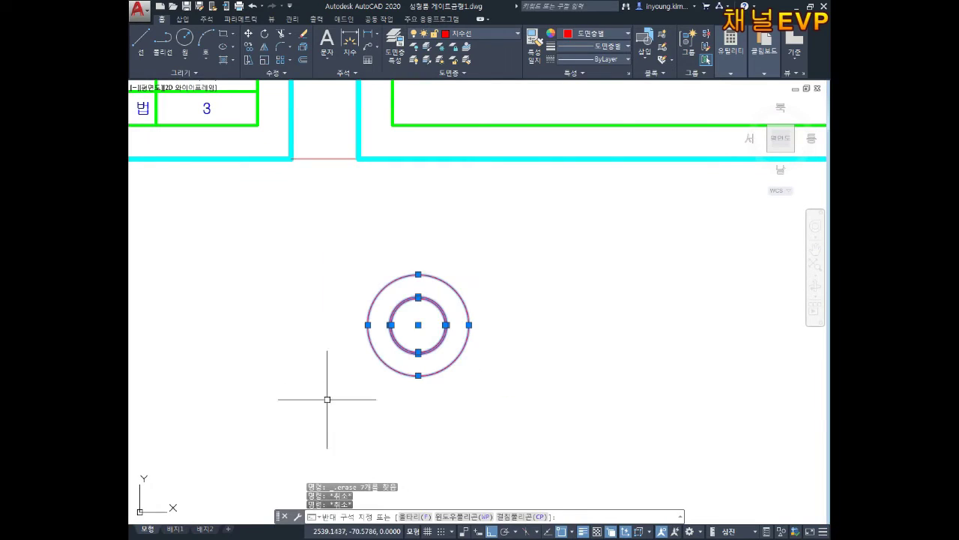
{"action": "left_click", "coordinate": [479, 35]}
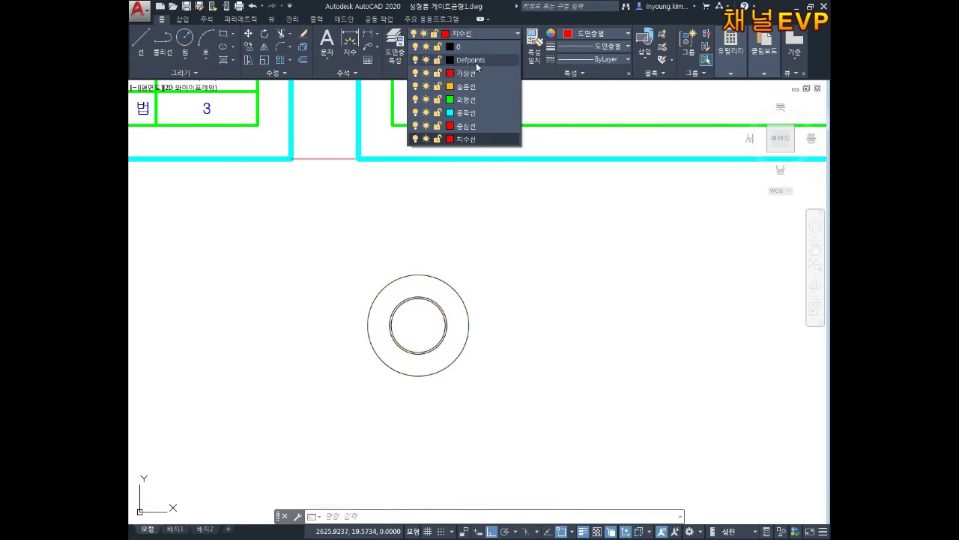
{"action": "left_click", "coordinate": [465, 99]}
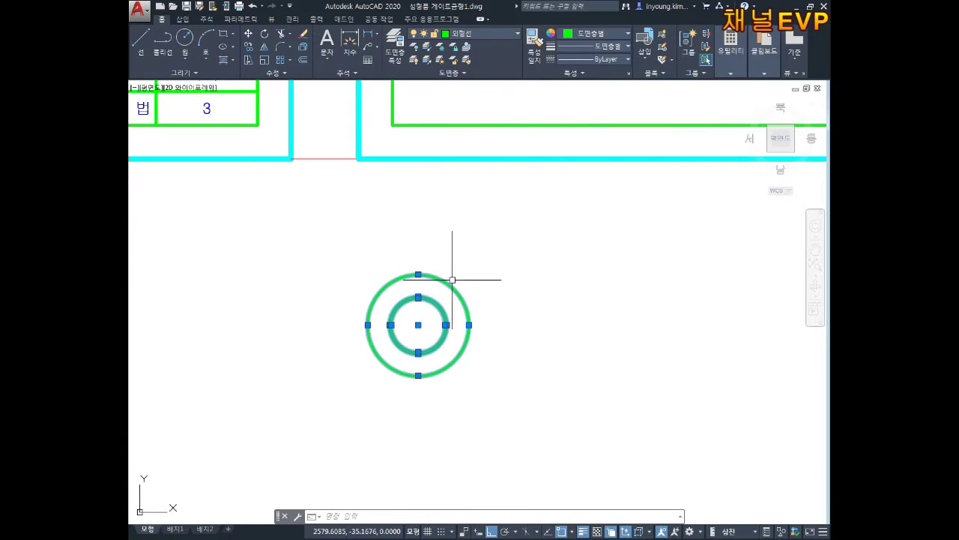
{"action": "key", "text": "Escape"}
{"action": "key", "text": "Escape"}
{"action": "scroll", "coordinate": [505, 255], "scroll_direction": "down", "scroll_amount": 4}
{"action": "scroll", "coordinate": [484, 273], "scroll_direction": "up", "scroll_amount": 2}
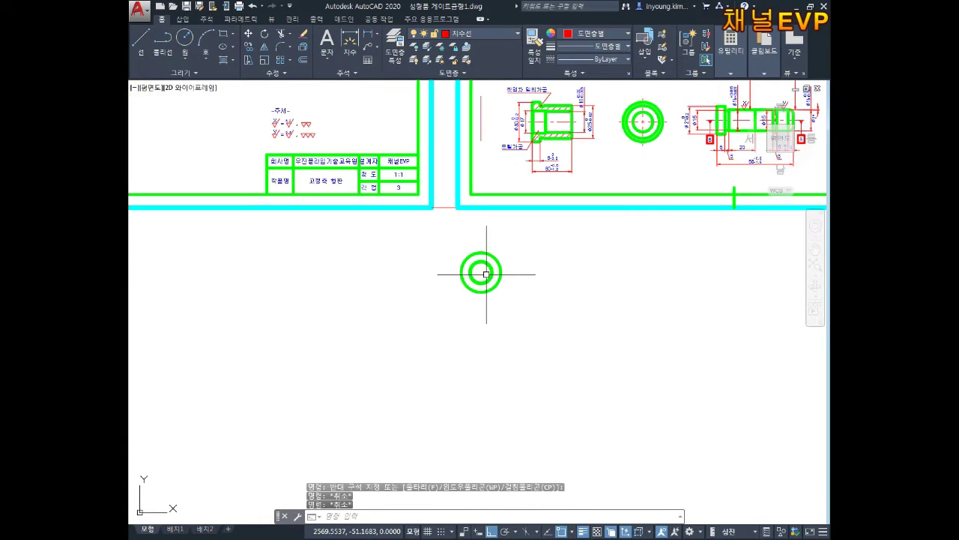
{"action": "type", "text": "o"}
{"action": "key", "text": "Return"}
- Try copying the circles from their centre with ortho turned off, then cancel the copy
{"action": "left_click", "coordinate": [501, 264]}
{"action": "key", "text": "Return"}
{"action": "left_click", "coordinate": [480, 272]}
{"action": "scroll", "coordinate": [449, 300], "scroll_direction": "down", "scroll_amount": 5}
{"action": "key", "text": "F8"}
{"action": "scroll", "coordinate": [375, 329], "scroll_direction": "down", "scroll_amount": 4}
{"action": "scroll", "coordinate": [412, 350], "scroll_direction": "up", "scroll_amount": 3}
{"action": "scroll", "coordinate": [411, 349], "scroll_direction": "up", "scroll_amount": 2}
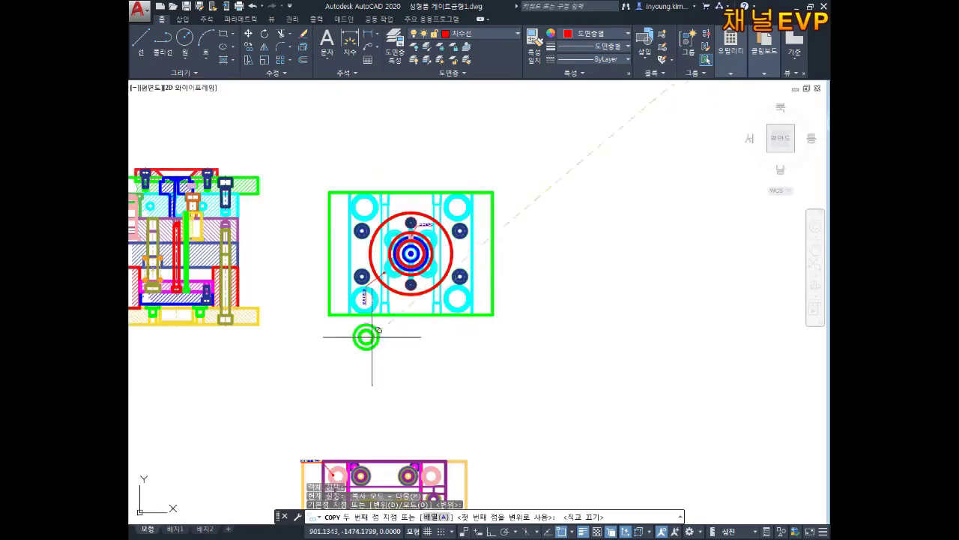
{"action": "scroll", "coordinate": [374, 278], "scroll_direction": "up", "scroll_amount": 3}
{"action": "middle_click_drag", "start_coordinate": [535, 281], "coordinate": [678, 318]}
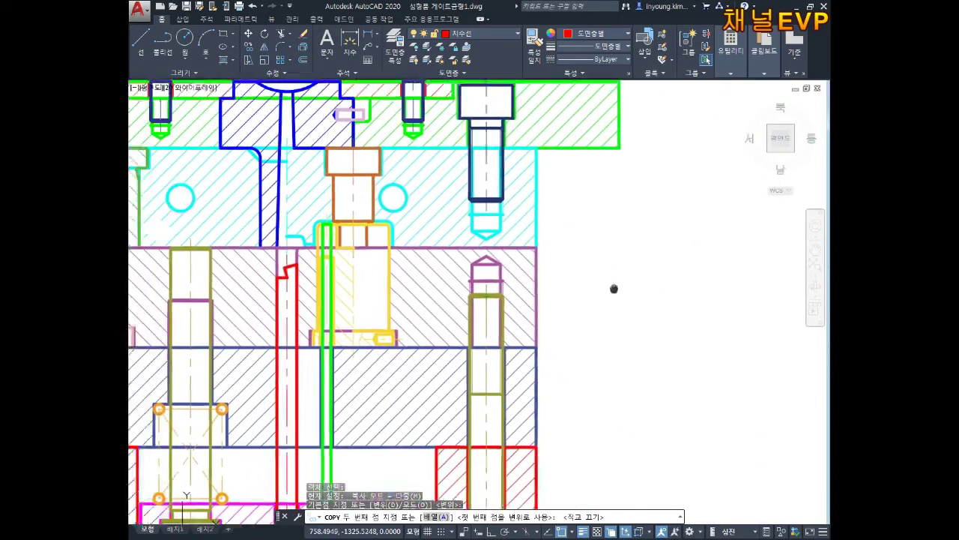
{"action": "scroll", "coordinate": [629, 315], "scroll_direction": "down", "scroll_amount": 1}
{"action": "scroll", "coordinate": [622, 302], "scroll_direction": "down", "scroll_amount": 1}
{"action": "key", "text": "Escape"}
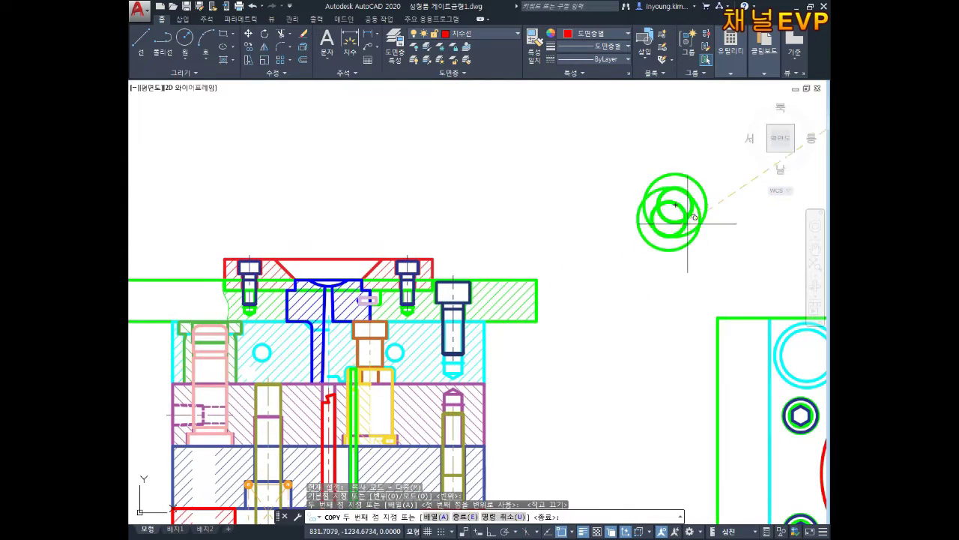
- Colour the selected circle pair dark green
{"action": "middle_click_drag", "start_coordinate": [702, 215], "coordinate": [610, 248]}
{"action": "left_click", "coordinate": [625, 218]}
{"action": "left_click", "coordinate": [504, 309]}
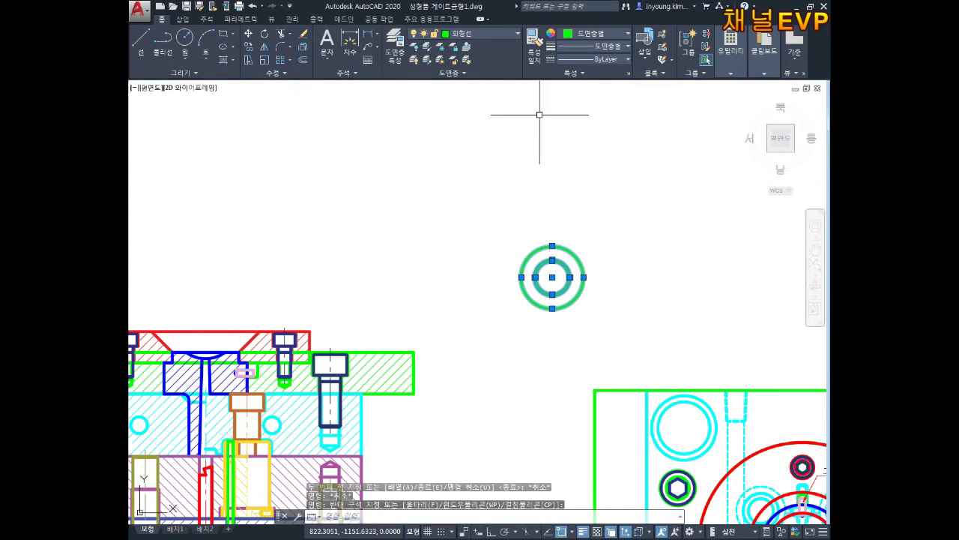
{"action": "left_click", "coordinate": [591, 36]}
{"action": "left_click", "coordinate": [644, 96]}
{"action": "key", "text": "Escape"}
{"action": "scroll", "coordinate": [592, 280], "scroll_direction": "up", "scroll_amount": 2}
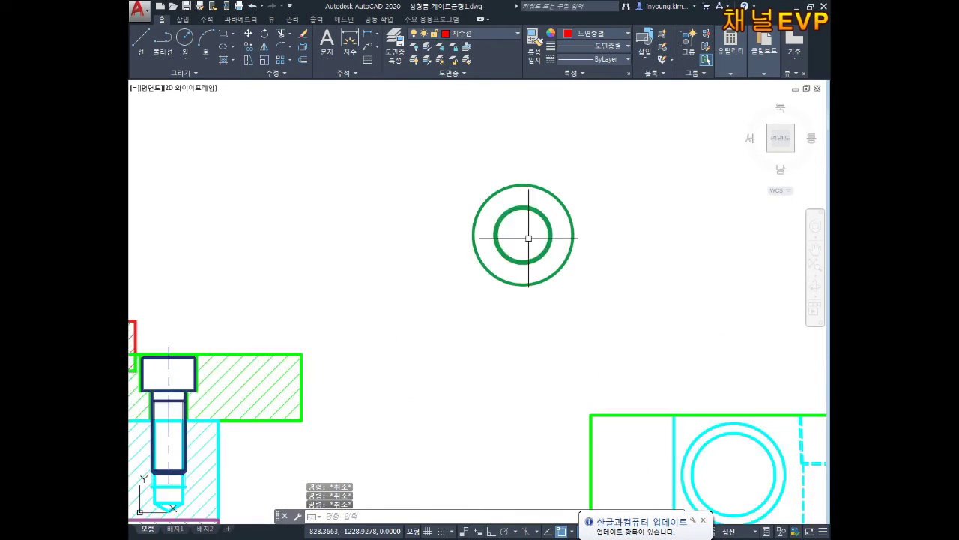
{"action": "scroll", "coordinate": [491, 283], "scroll_direction": "up", "scroll_amount": 2}
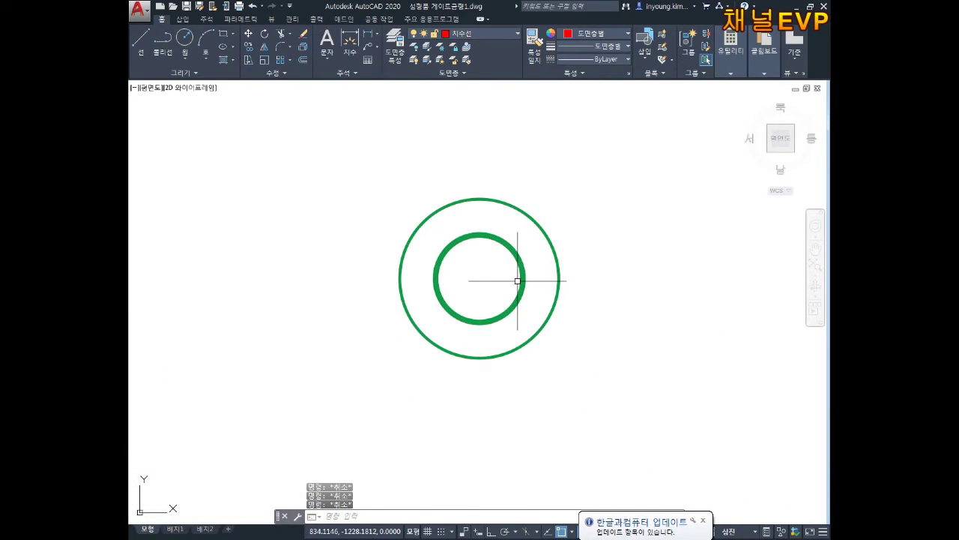
{"action": "type", "text": "ㅂ"}
{"action": "key", "text": "Return"}
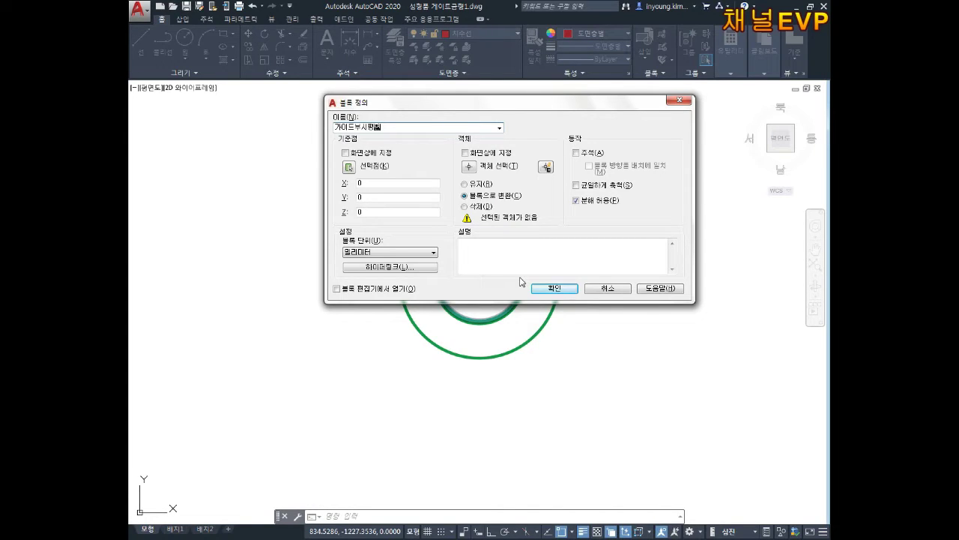
- Create the 가이드부시평면 block from both circles, with its base point at their shared centre
{"action": "left_click", "coordinate": [537, 293]}
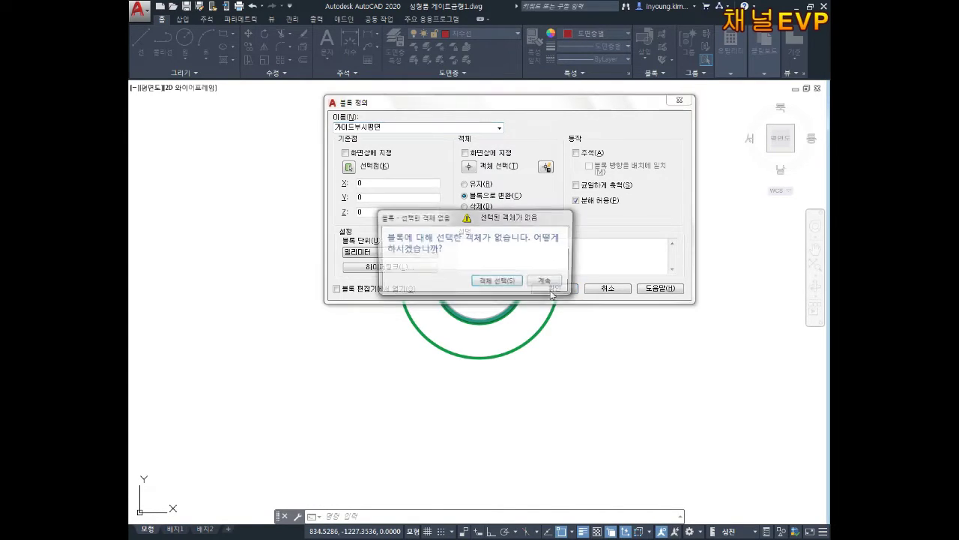
{"action": "left_click", "coordinate": [495, 282]}
{"action": "left_click", "coordinate": [601, 170]}
{"action": "left_click", "coordinate": [332, 414]}
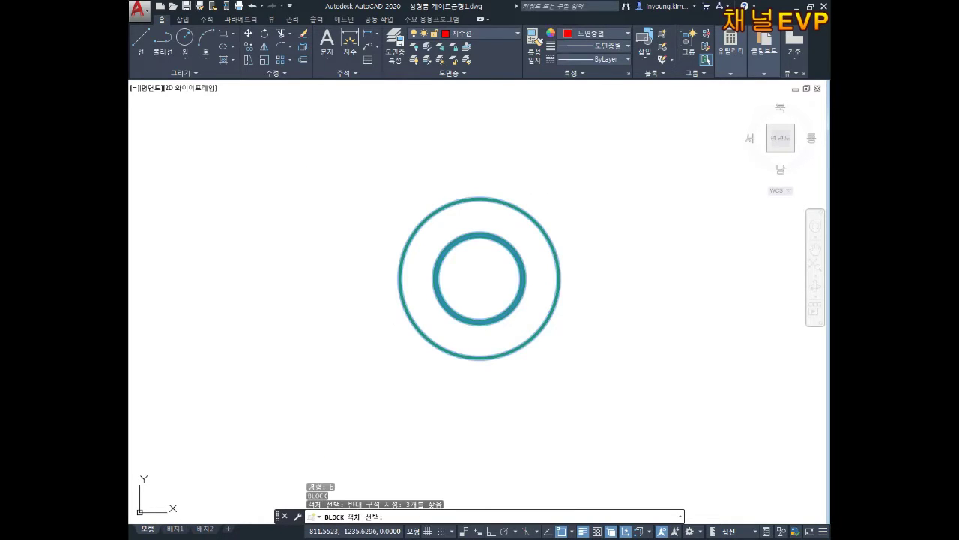
{"action": "key", "text": "Return"}
{"action": "left_click", "coordinate": [352, 171]}
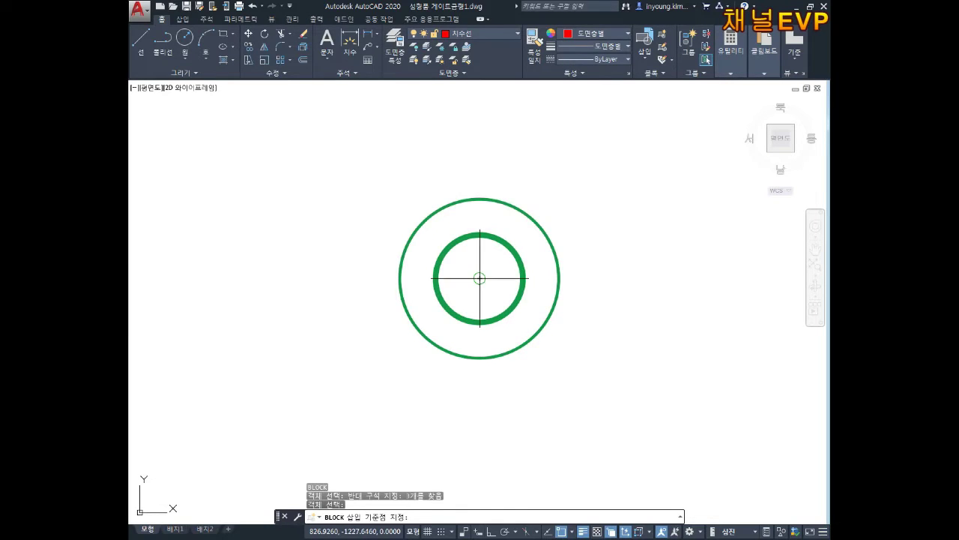
{"action": "left_click", "coordinate": [480, 278]}
{"action": "left_click", "coordinate": [548, 289]}
{"action": "scroll", "coordinate": [549, 291], "scroll_direction": "down", "scroll_amount": 2}
{"action": "key", "text": "Escape"}
{"action": "key", "text": "Escape"}
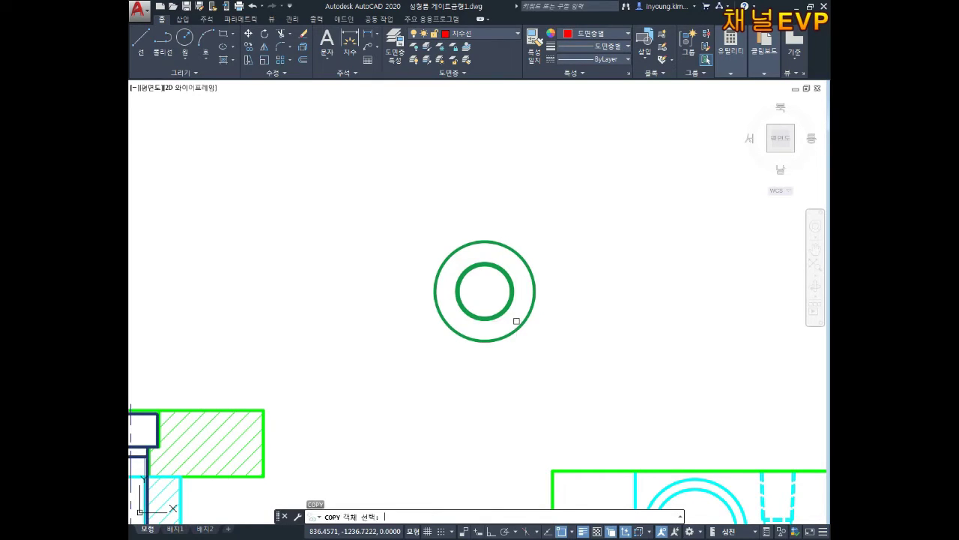
- Copy the circle block from its centre onto the top-left and top-right bushing centres
{"action": "left_click_drag", "start_coordinate": [565, 251], "coordinate": [447, 318]}
{"action": "key", "text": "Return"}
{"action": "left_click", "coordinate": [485, 291]}
{"action": "middle_click_drag", "start_coordinate": [568, 428], "coordinate": [537, 264]}
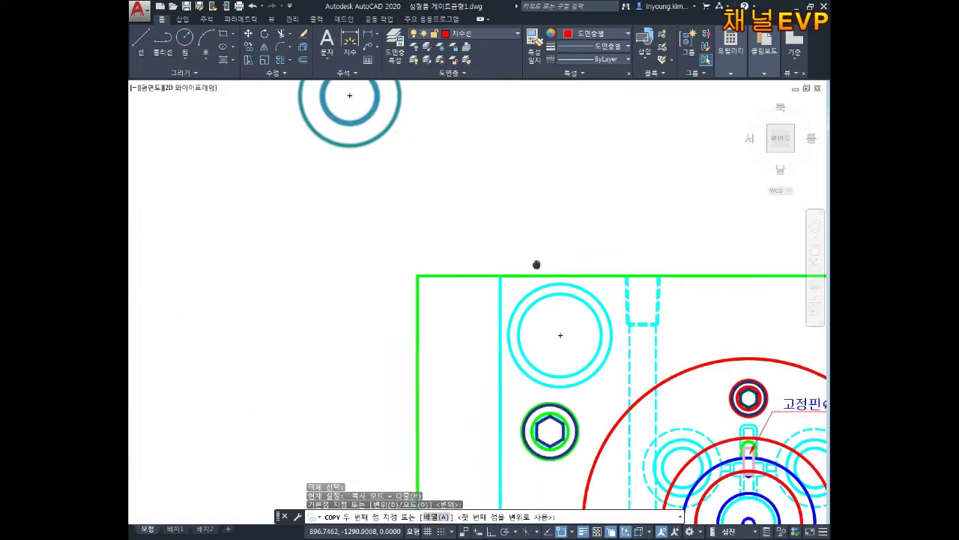
{"action": "scroll", "coordinate": [577, 300], "scroll_direction": "up", "scroll_amount": 2}
{"action": "left_click", "coordinate": [549, 354]}
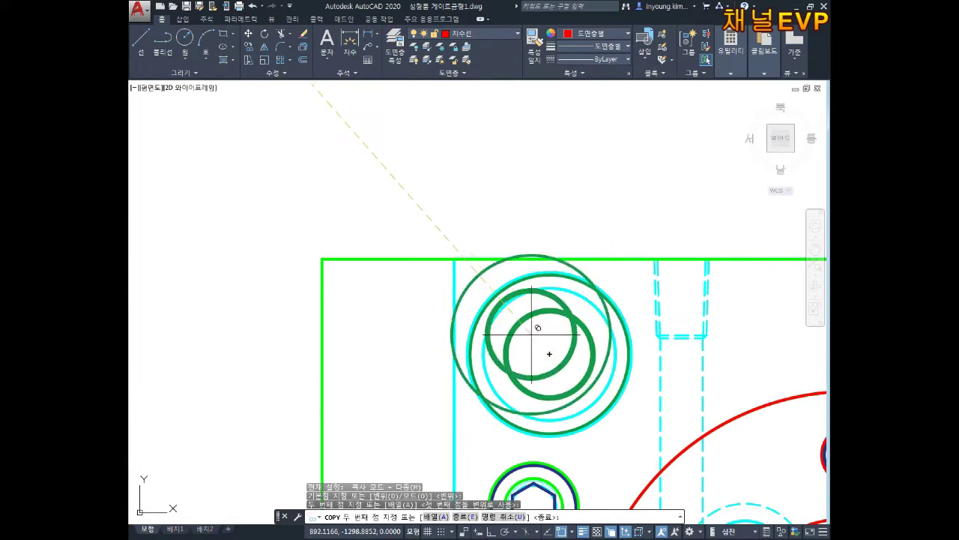
{"action": "scroll", "coordinate": [537, 328], "scroll_direction": "down", "scroll_amount": 2}
{"action": "mouse_move", "coordinate": [595, 317]}
{"action": "middle_mouse_down"}
{"action": "mouse_move", "coordinate": [615, 304]}
{"action": "mouse_move", "coordinate": [487, 287]}
{"action": "middle_mouse_up"}
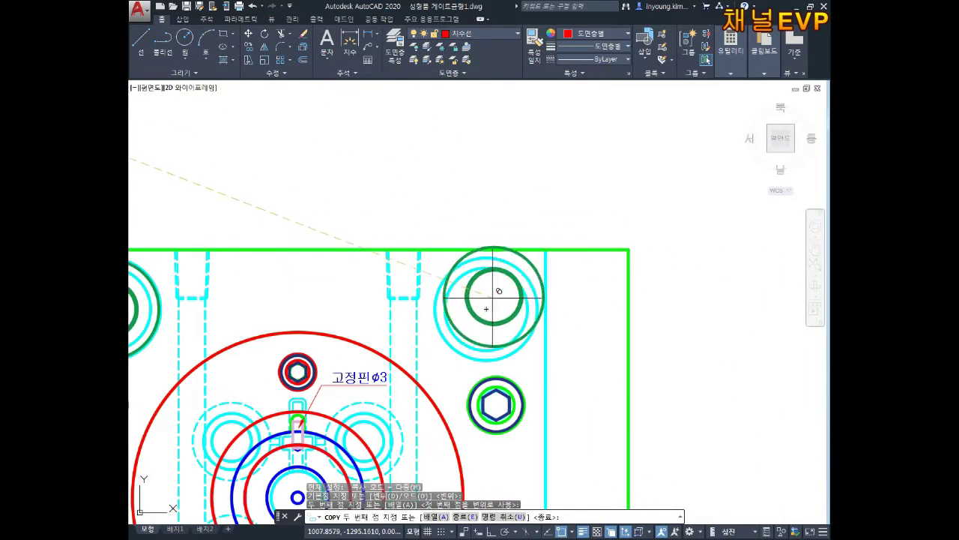
{"action": "left_click", "coordinate": [486, 309]}
- Place another copy on the lower-right bushing centre, then finish copying with the whole plate in view
{"action": "scroll", "coordinate": [485, 309], "scroll_direction": "down", "scroll_amount": 2}
{"action": "middle_click_drag", "start_coordinate": [426, 464], "coordinate": [514, 333]}
{"action": "scroll", "coordinate": [514, 332], "scroll_direction": "up", "scroll_amount": 2}
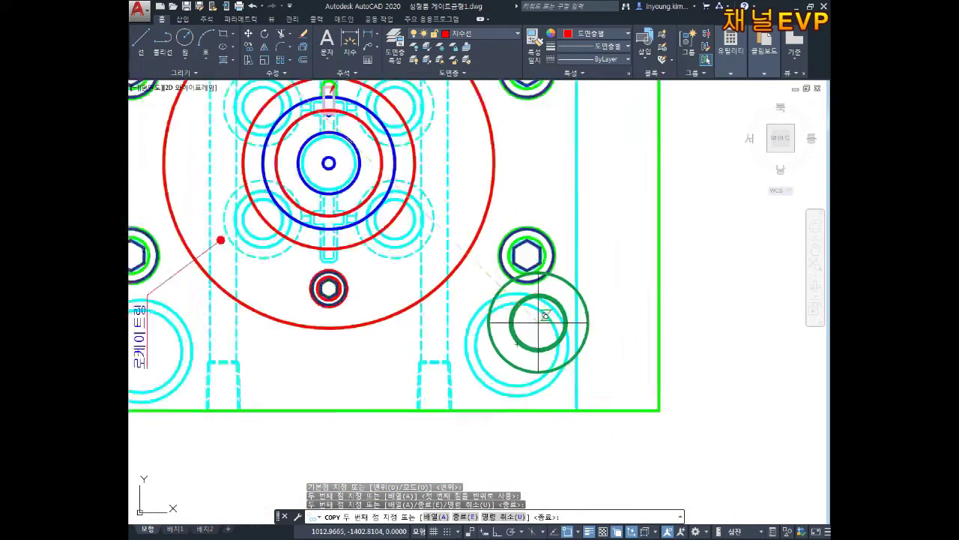
{"action": "scroll", "coordinate": [538, 322], "scroll_direction": "up", "scroll_amount": 2}
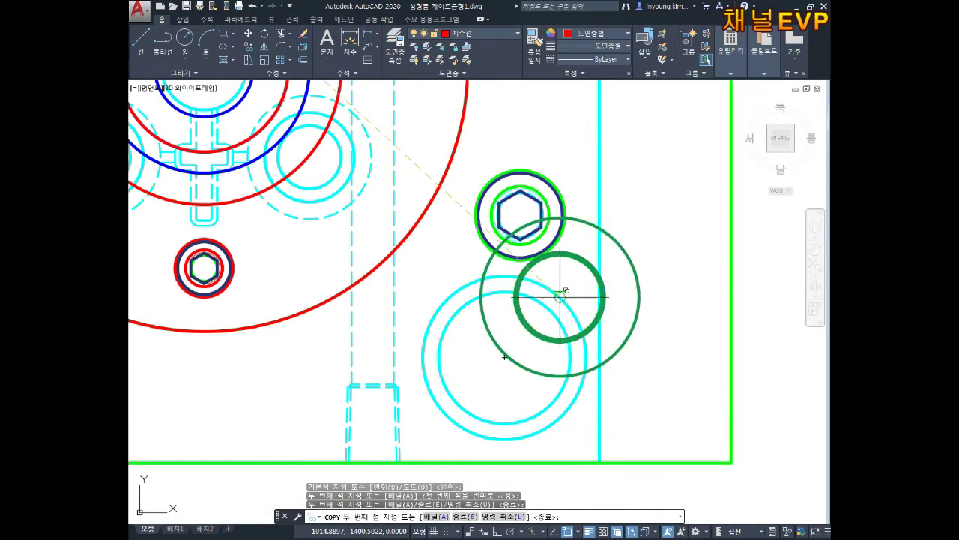
{"action": "left_click", "coordinate": [504, 358]}
{"action": "scroll", "coordinate": [450, 337], "scroll_direction": "down", "scroll_amount": 4}
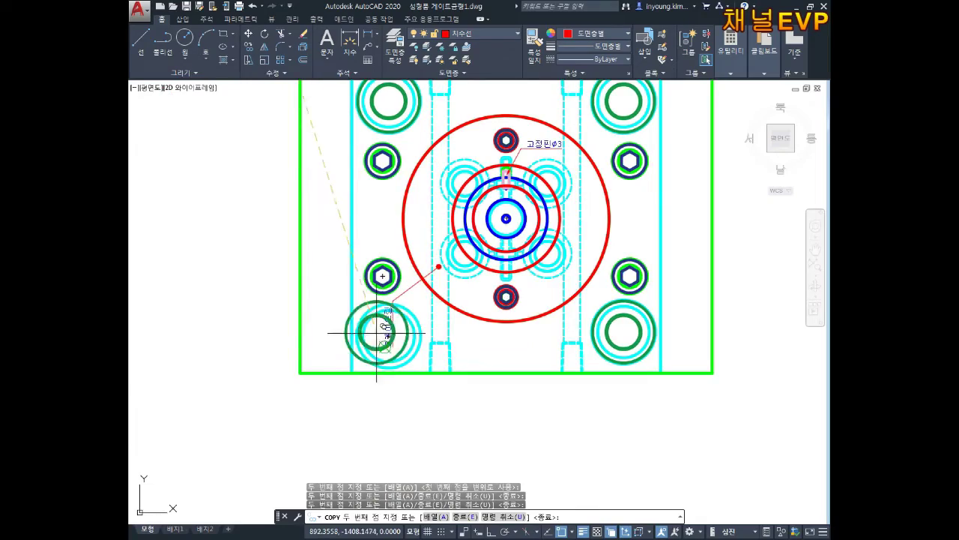
{"action": "scroll", "coordinate": [444, 330], "scroll_direction": "up", "scroll_amount": 5}
{"action": "middle_click_drag", "start_coordinate": [321, 332], "coordinate": [439, 294]}
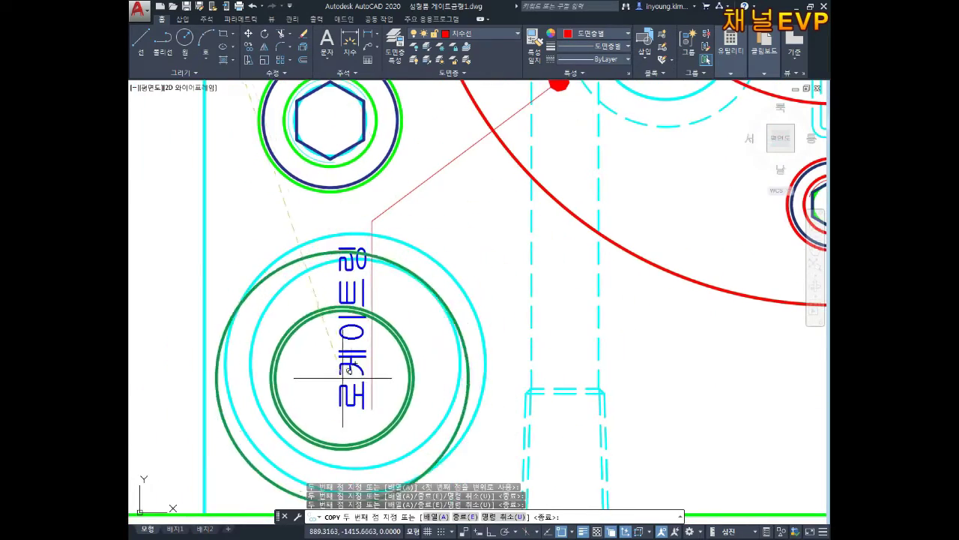
{"action": "scroll", "coordinate": [345, 377], "scroll_direction": "up", "scroll_amount": 4}
{"action": "middle_click_drag", "start_coordinate": [326, 322], "coordinate": [405, 320]}
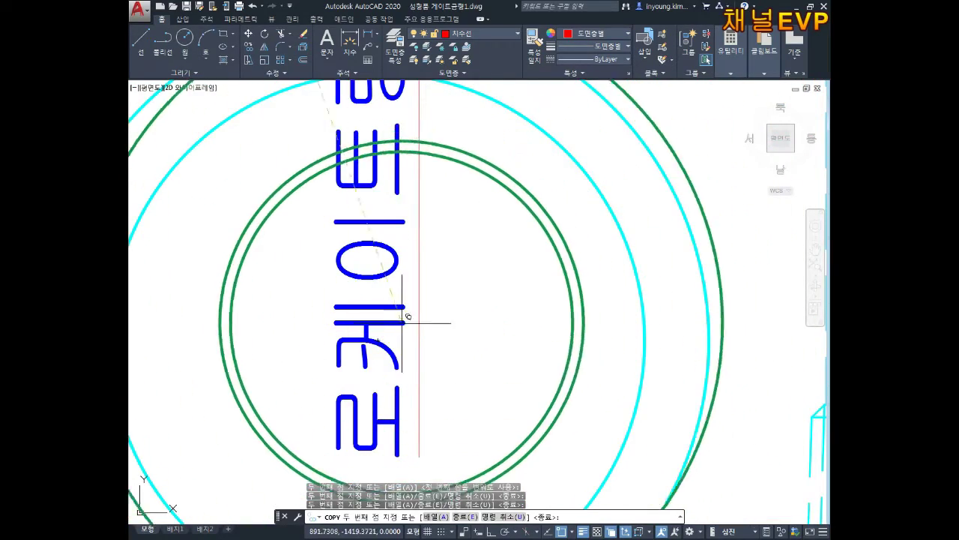
{"action": "scroll", "coordinate": [418, 330], "scroll_direction": "down", "scroll_amount": 1}
{"action": "scroll", "coordinate": [417, 330], "scroll_direction": "down", "scroll_amount": 3}
{"action": "scroll", "coordinate": [629, 277], "scroll_direction": "down", "scroll_amount": 2}
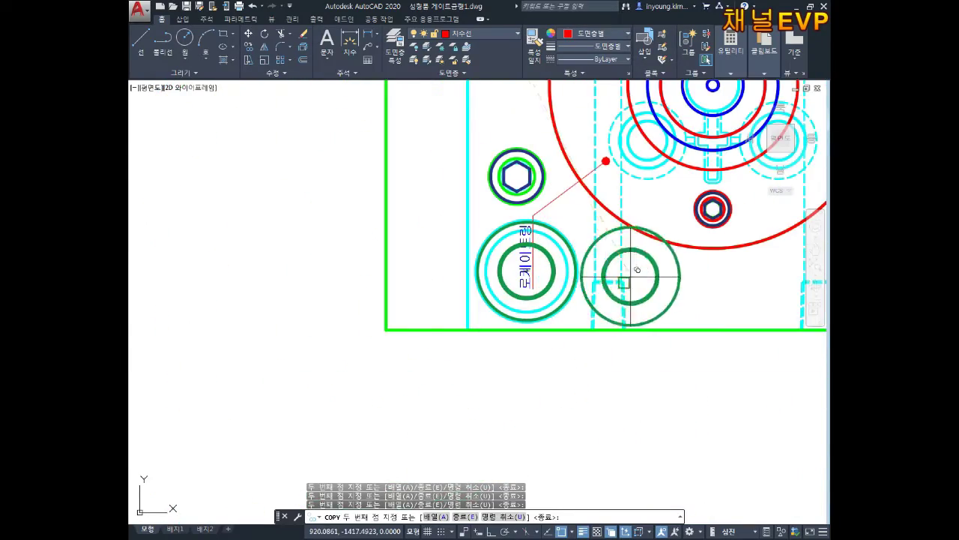
{"action": "scroll", "coordinate": [630, 277], "scroll_direction": "down", "scroll_amount": 2}
{"action": "middle_click_drag", "start_coordinate": [615, 207], "coordinate": [488, 322]}
{"action": "scroll", "coordinate": [525, 262], "scroll_direction": "up", "scroll_amount": 2}
{"action": "key", "text": "Escape"}
{"action": "key", "text": "Escape"}
{"action": "scroll", "coordinate": [510, 246], "scroll_direction": "up", "scroll_amount": 2}
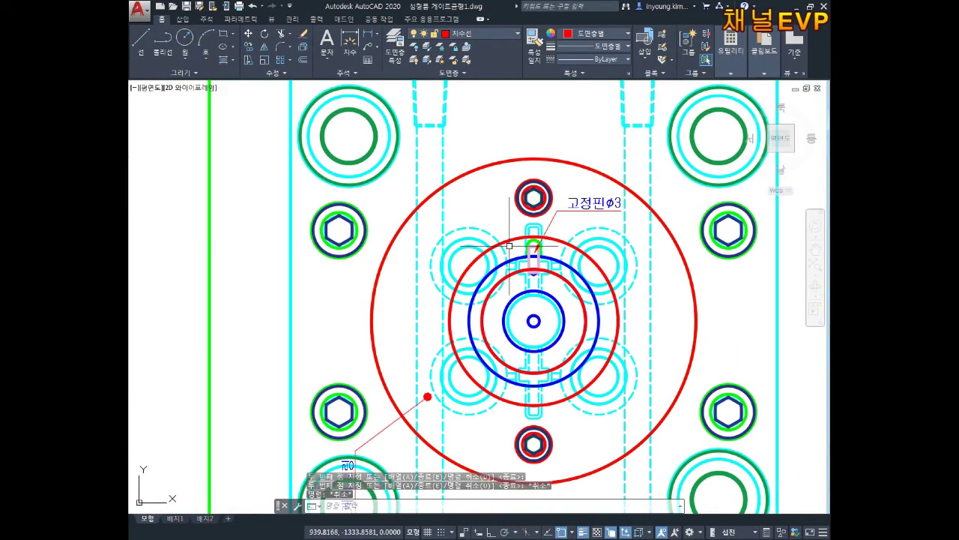
- Begin the 가이드부시평면4ea block with its base point at the lower-right bushing centre
{"action": "key", "text": "Escape"}
{"action": "key", "text": "Escape"}
{"action": "type", "text": "ㅂ"}
{"action": "key", "text": "Return"}
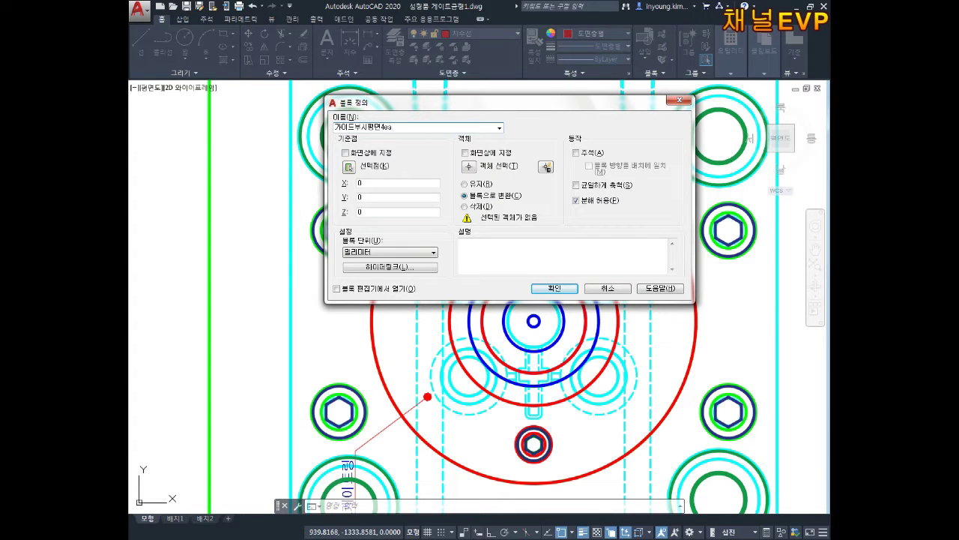
{"action": "left_click", "coordinate": [348, 166]}
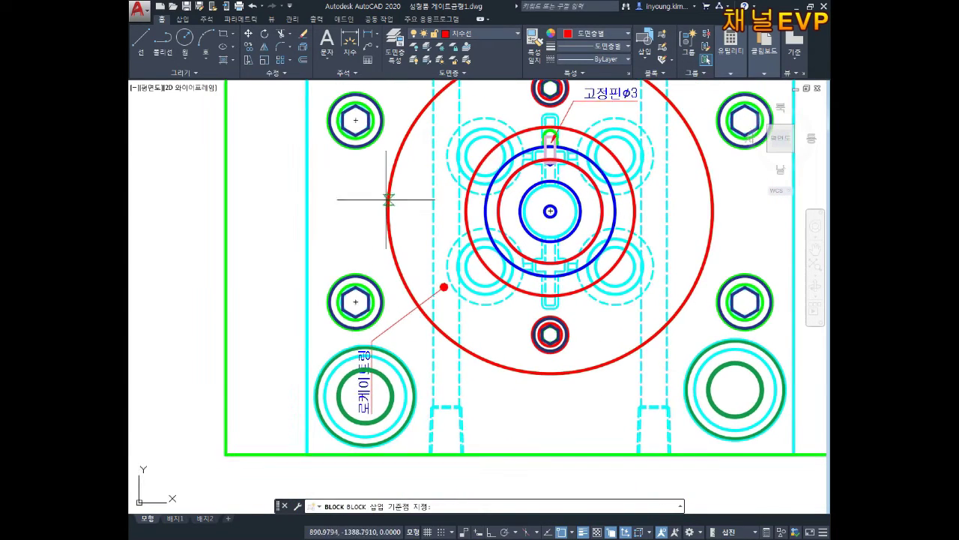
{"action": "left_click", "coordinate": [736, 389]}
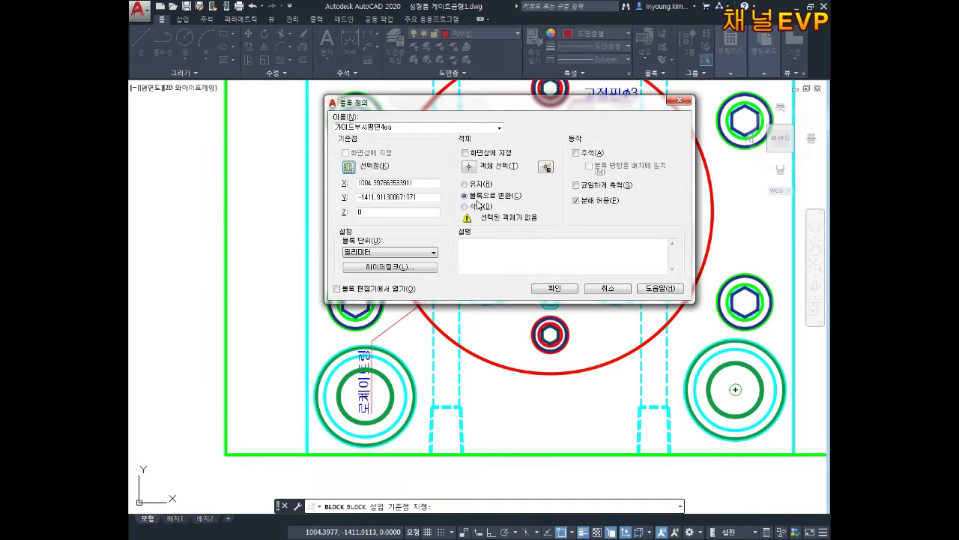
- Select the four placed core circles as the block's objects
{"action": "left_click", "coordinate": [469, 166]}
{"action": "scroll", "coordinate": [361, 392], "scroll_direction": "up", "scroll_amount": 5}
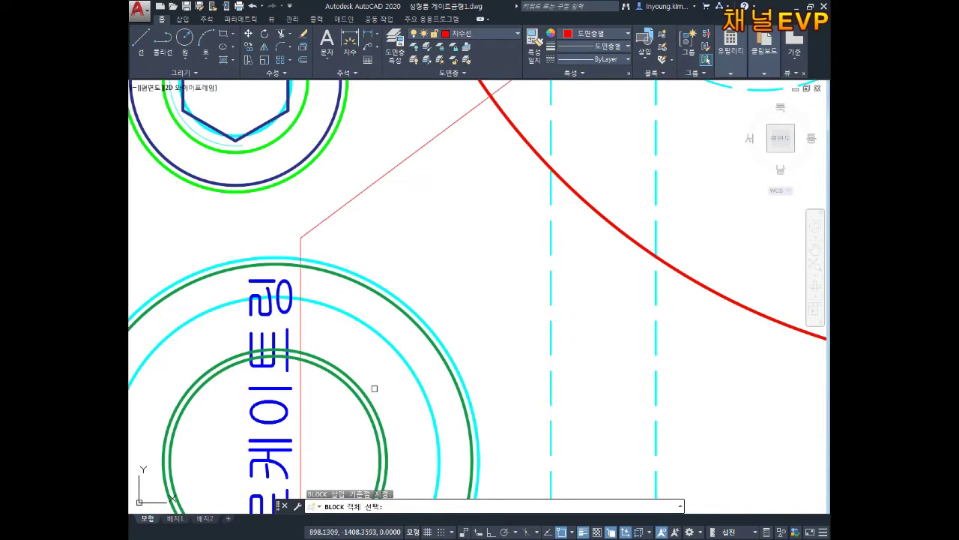
{"action": "scroll", "coordinate": [358, 390], "scroll_direction": "down", "scroll_amount": 6}
{"action": "scroll", "coordinate": [435, 345], "scroll_direction": "up", "scroll_amount": 3}
{"action": "left_click", "coordinate": [437, 306]}
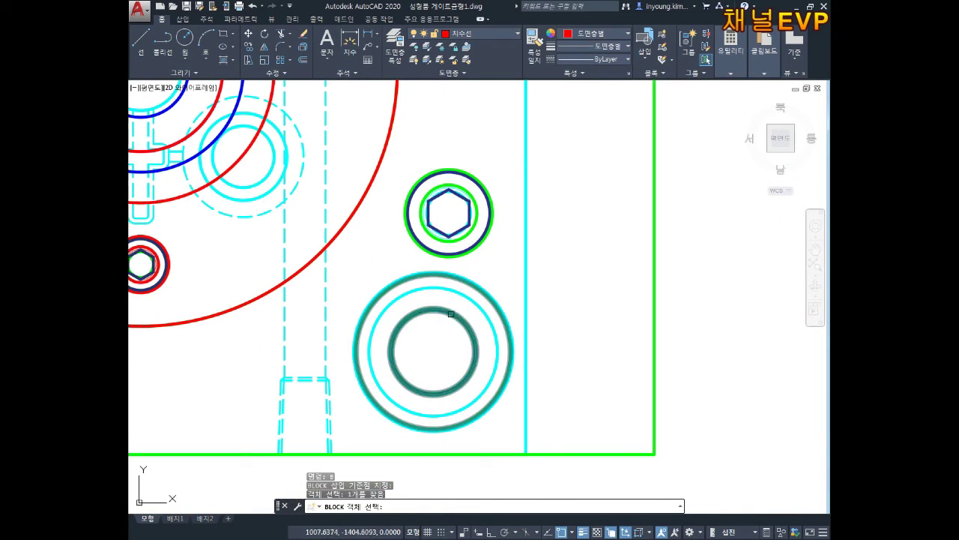
{"action": "left_click", "coordinate": [456, 314]}
{"action": "scroll", "coordinate": [457, 314], "scroll_direction": "down", "scroll_amount": 3}
{"action": "scroll", "coordinate": [448, 276], "scroll_direction": "up", "scroll_amount": 3}
{"action": "left_click", "coordinate": [490, 347]}
{"action": "scroll", "coordinate": [542, 272], "scroll_direction": "down", "scroll_amount": 3}
{"action": "scroll", "coordinate": [318, 313], "scroll_direction": "up", "scroll_amount": 3}
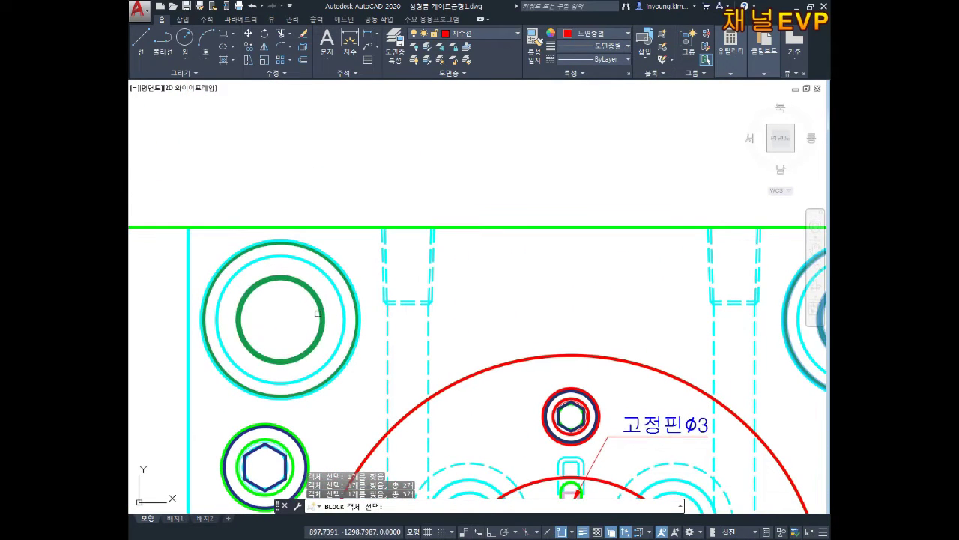
{"action": "left_click", "coordinate": [318, 314]}
{"action": "key", "text": "Return"}
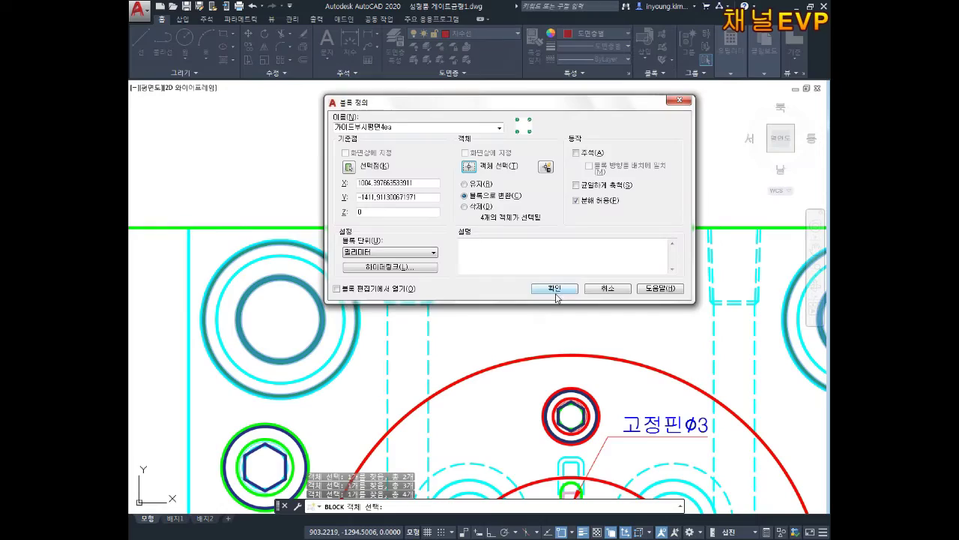
- Confirm the four-circle 가이드부시평면4ea block definition
{"action": "left_click", "coordinate": [556, 291]}
{"action": "scroll", "coordinate": [552, 285], "scroll_direction": "down", "scroll_amount": 5}
{"action": "scroll", "coordinate": [439, 262], "scroll_direction": "up", "scroll_amount": 3}
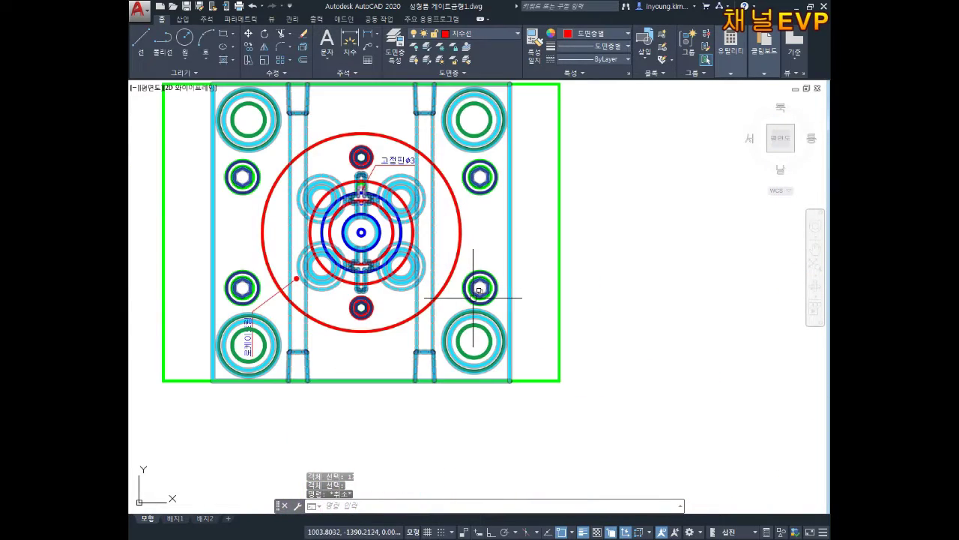
{"action": "type", "text": "m"}
{"action": "key", "text": "Return"}
- Abandon the block move and save the drawing with Ctrl+S
{"action": "left_click", "coordinate": [466, 330]}
{"action": "key", "text": "Return"}
{"action": "left_click", "coordinate": [474, 344]}
{"action": "middle_click_drag", "start_coordinate": [685, 322], "coordinate": [529, 302]}
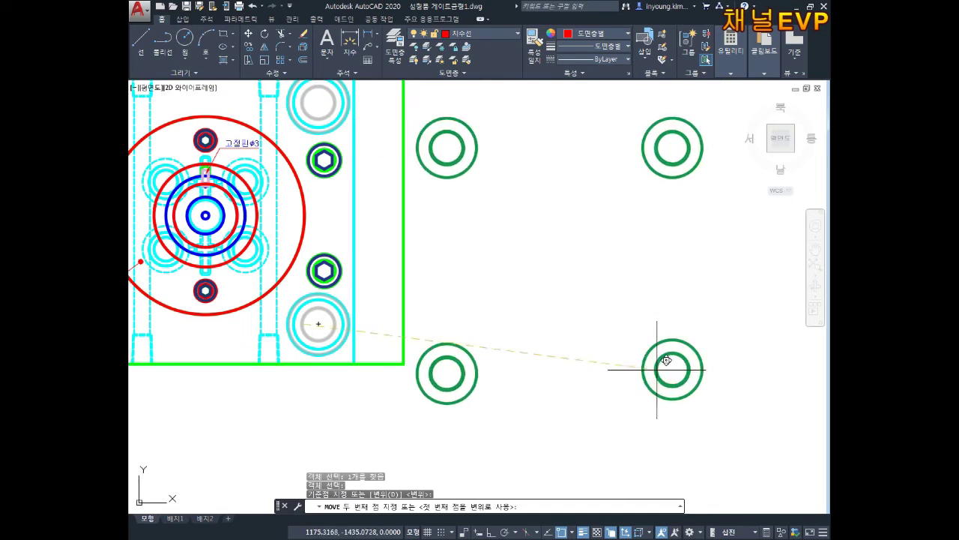
{"action": "key", "text": "Escape"}
{"action": "key", "text": "Escape"}
{"action": "key", "text": "Escape"}
{"action": "scroll", "coordinate": [460, 251], "scroll_direction": "down", "scroll_amount": 4}
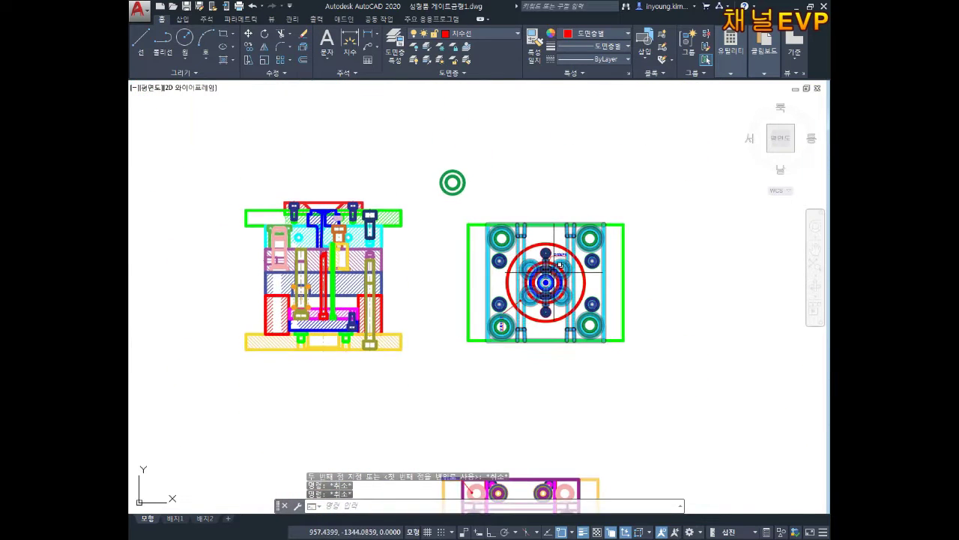
{"action": "key", "text": "ctrl+s"}
{"action": "key", "text": "Escape"}
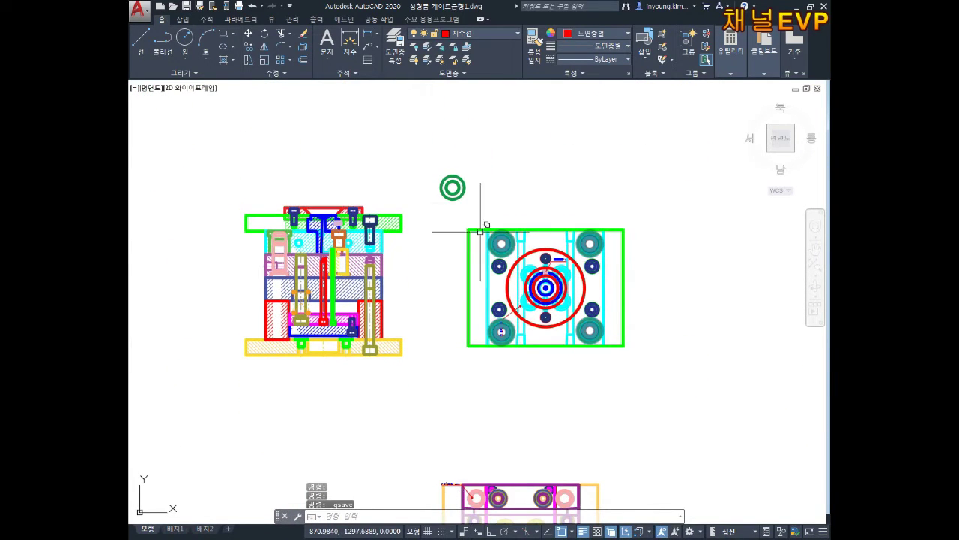
{"action": "scroll", "coordinate": [465, 183], "scroll_direction": "up", "scroll_amount": 4}
- Delete the leftover original core circle above the plate
{"action": "left_click", "coordinate": [484, 146]}
{"action": "left_click", "coordinate": [403, 231]}
{"action": "key", "text": "Delete"}
{"action": "key", "text": "Escape"}
{"action": "key", "text": "Escape"}
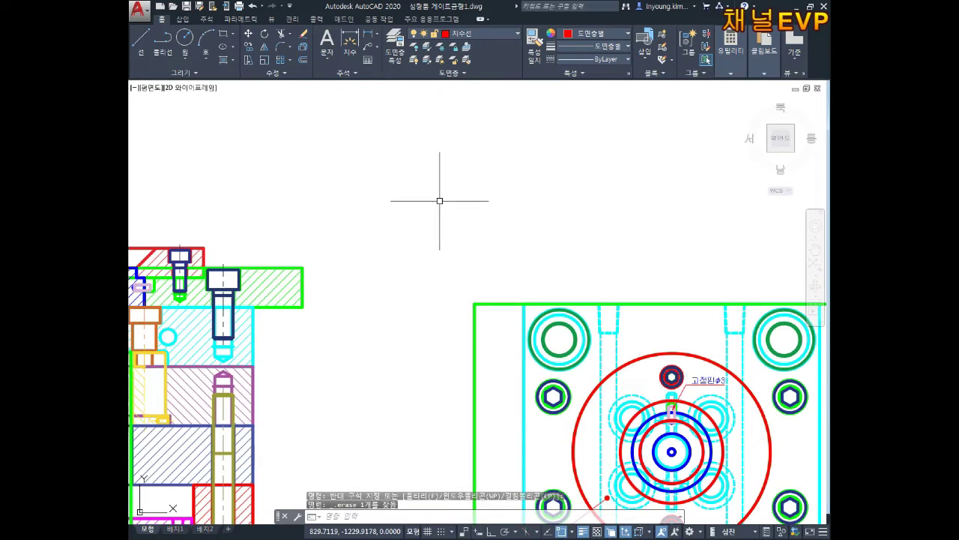
- Pan and zoom around the sheets, ending centred on the round mold plate
{"action": "scroll", "coordinate": [439, 199], "scroll_direction": "down", "scroll_amount": 4}
{"action": "scroll", "coordinate": [398, 229], "scroll_direction": "down", "scroll_amount": 3}
{"action": "scroll", "coordinate": [475, 197], "scroll_direction": "down", "scroll_amount": 2}
{"action": "middle_click_drag", "start_coordinate": [521, 167], "coordinate": [475, 192]}
{"action": "scroll", "coordinate": [524, 187], "scroll_direction": "up", "scroll_amount": 2}
{"action": "scroll", "coordinate": [554, 187], "scroll_direction": "up", "scroll_amount": 2}
{"action": "scroll", "coordinate": [570, 188], "scroll_direction": "up", "scroll_amount": 1}
{"action": "scroll", "coordinate": [539, 197], "scroll_direction": "up", "scroll_amount": 3}
{"action": "mouse_move", "coordinate": [385, 246]}
{"action": "middle_mouse_down"}
{"action": "mouse_move", "coordinate": [463, 220]}
{"action": "mouse_move", "coordinate": [503, 242]}
{"action": "middle_mouse_up"}
{"action": "scroll", "coordinate": [462, 220], "scroll_direction": "up", "scroll_amount": 5}
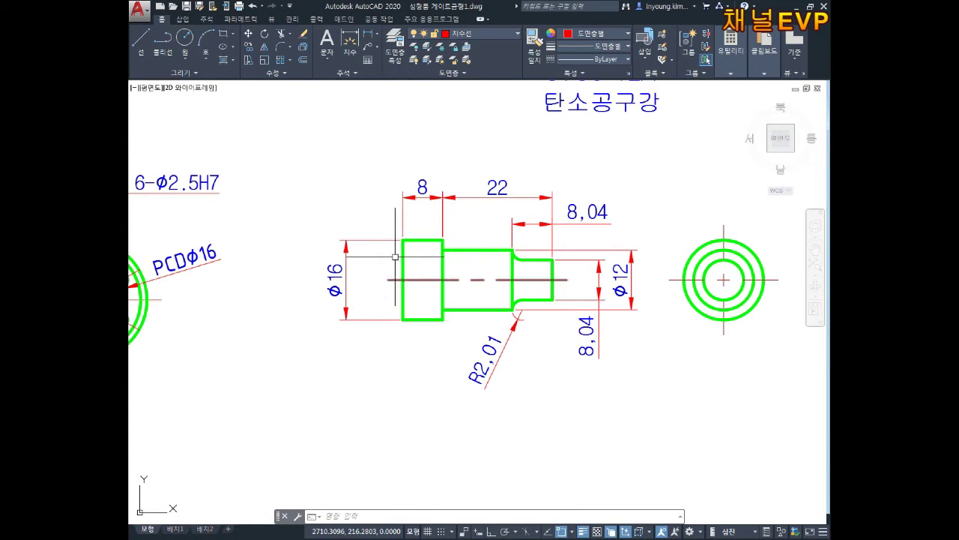
{"action": "scroll", "coordinate": [394, 257], "scroll_direction": "down", "scroll_amount": 5}
{"action": "scroll", "coordinate": [404, 300], "scroll_direction": "down", "scroll_amount": 3}
{"action": "scroll", "coordinate": [407, 332], "scroll_direction": "down", "scroll_amount": 1}
{"action": "scroll", "coordinate": [407, 332], "scroll_direction": "down", "scroll_amount": 3}
{"action": "mouse_move", "coordinate": [407, 332]}
{"action": "middle_mouse_down"}
{"action": "mouse_move", "coordinate": [398, 363]}
{"action": "mouse_move", "coordinate": [450, 307]}
{"action": "middle_mouse_up"}
{"action": "scroll", "coordinate": [400, 358], "scroll_direction": "up", "scroll_amount": 2}
{"action": "scroll", "coordinate": [400, 359], "scroll_direction": "up", "scroll_amount": 2}
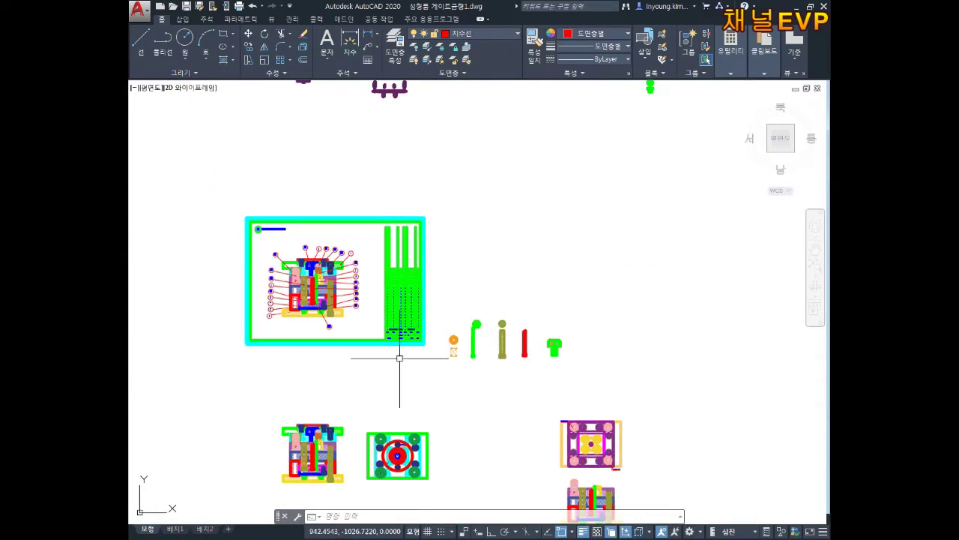
{"action": "scroll", "coordinate": [462, 265], "scroll_direction": "up", "scroll_amount": 4}
{"action": "scroll", "coordinate": [480, 322], "scroll_direction": "up", "scroll_amount": 4}
{"action": "scroll", "coordinate": [480, 315], "scroll_direction": "up", "scroll_amount": 2}
{"action": "mouse_move", "coordinate": [541, 318]}
{"action": "middle_mouse_down"}
{"action": "mouse_move", "coordinate": [498, 317]}
{"action": "mouse_move", "coordinate": [513, 157]}
{"action": "middle_mouse_up"}
{"action": "key", "text": "Escape"}
{"action": "key", "text": "Escape"}
{"action": "key", "text": "Escape"}
{"action": "type", "text": "c"}
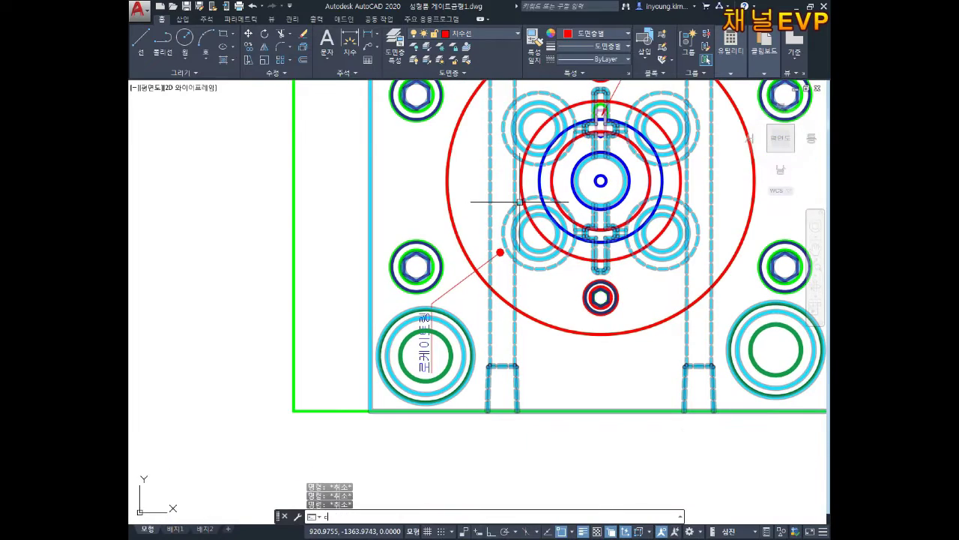
- Draw a diameter-16 circle in open space beside the plate
{"action": "key", "text": "Return"}
{"action": "middle_click_drag", "start_coordinate": [453, 278], "coordinate": [547, 374]}
{"action": "left_click", "coordinate": [252, 332]}
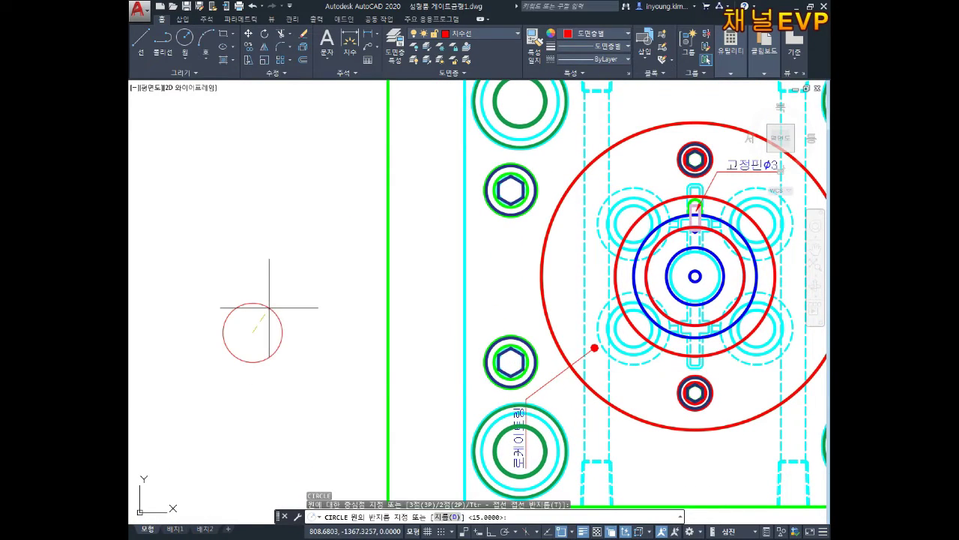
{"action": "type", "text": "d"}
{"action": "key", "text": "Return"}
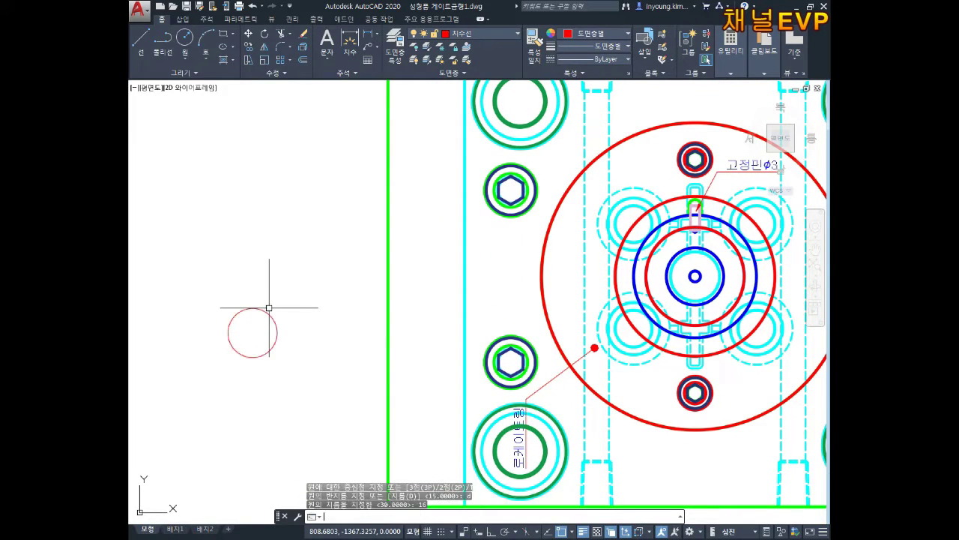
{"action": "key", "text": "Return"}
{"action": "scroll", "coordinate": [268, 290], "scroll_direction": "down", "scroll_amount": 3}
{"action": "middle_click_drag", "start_coordinate": [296, 289], "coordinate": [453, 264]}
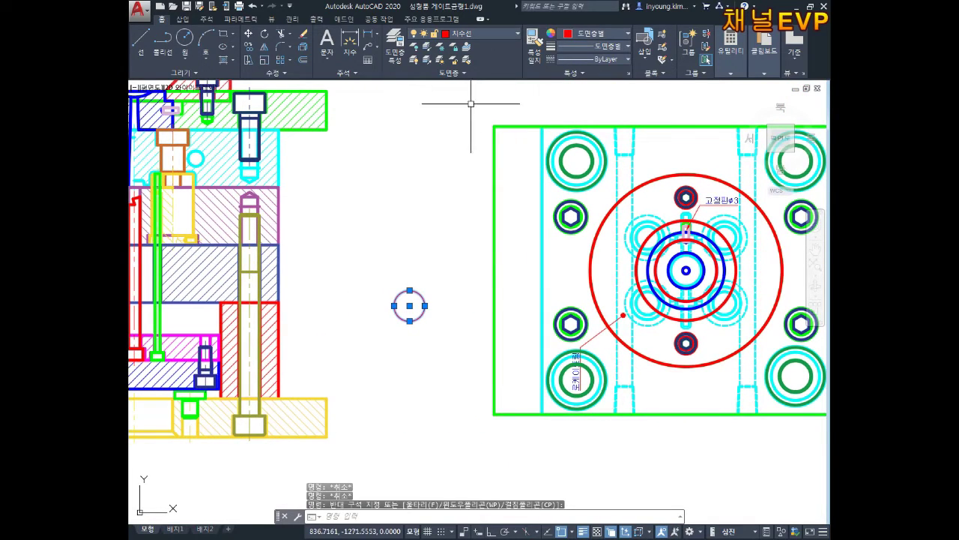
- Put the new circle on the 외형선 layer
{"action": "left_click", "coordinate": [464, 39]}
{"action": "left_click", "coordinate": [465, 97]}
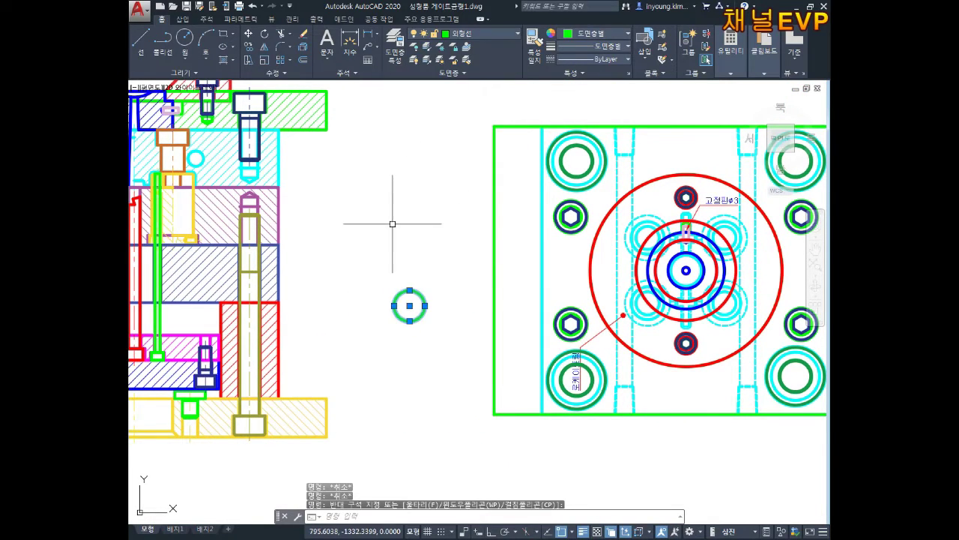
{"action": "key", "text": "Escape"}
{"action": "key", "text": "Escape"}
{"action": "middle_click_drag", "start_coordinate": [343, 253], "coordinate": [422, 247]}
{"action": "scroll", "coordinate": [422, 247], "scroll_direction": "up", "scroll_amount": 3}
{"action": "scroll", "coordinate": [560, 405], "scroll_direction": "down", "scroll_amount": 1}
{"action": "middle_click_drag", "start_coordinate": [560, 405], "coordinate": [442, 293]}
- Colour the circle orange 205,105,40
{"action": "left_click", "coordinate": [563, 247]}
{"action": "left_click", "coordinate": [450, 327]}
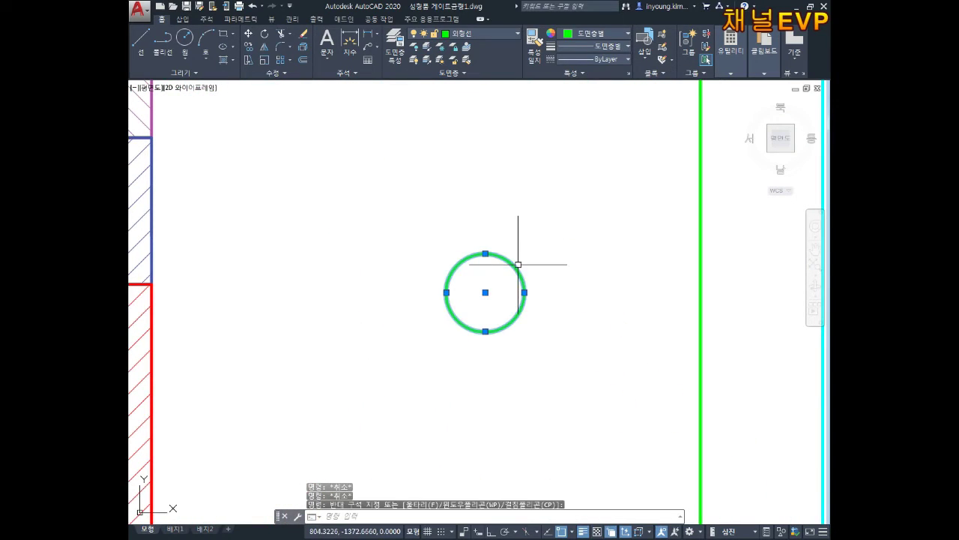
{"action": "left_click", "coordinate": [587, 35]}
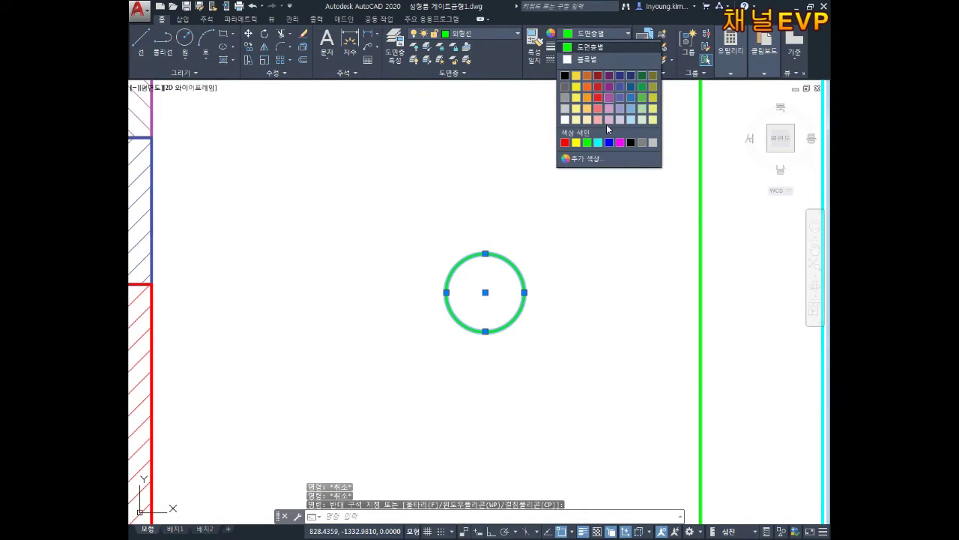
{"action": "left_click", "coordinate": [587, 77]}
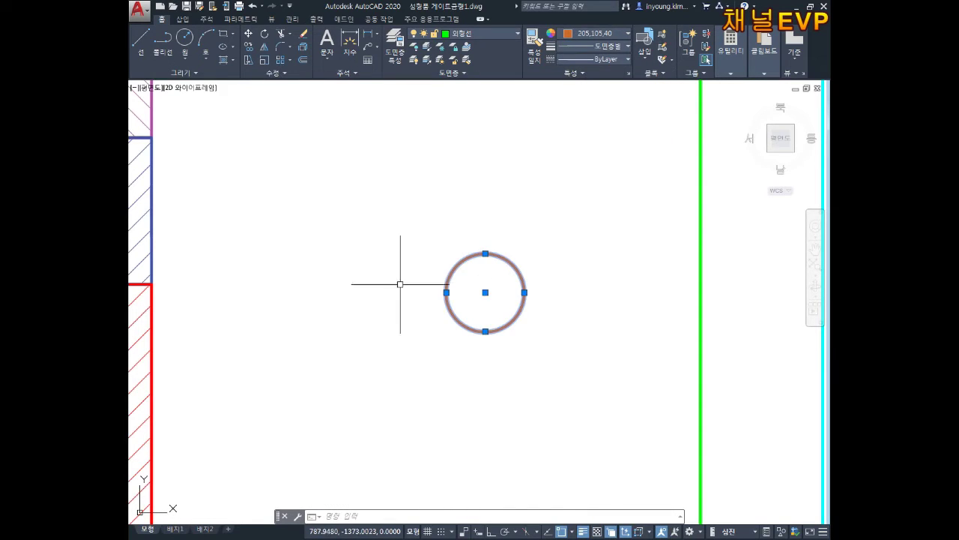
{"action": "key", "text": "Escape"}
{"action": "key", "text": "Escape"}
{"action": "scroll", "coordinate": [332, 217], "scroll_direction": "down", "scroll_amount": 2}
{"action": "mouse_move", "coordinate": [332, 217]}
{"action": "middle_mouse_down"}
{"action": "mouse_move", "coordinate": [482, 278]}
{"action": "mouse_move", "coordinate": [582, 358]}
{"action": "middle_mouse_up"}
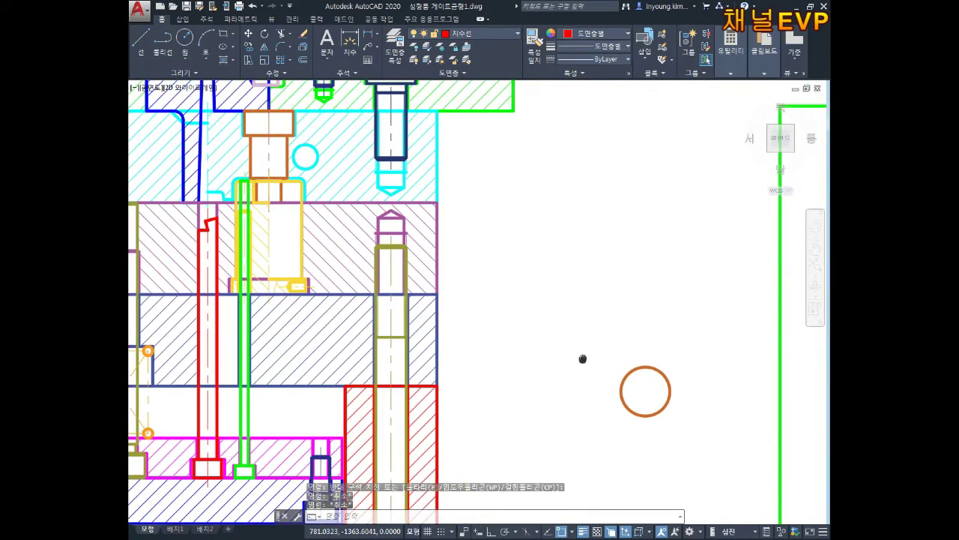
{"action": "scroll", "coordinate": [622, 385], "scroll_direction": "up", "scroll_amount": 2}
{"action": "mouse_move", "coordinate": [622, 385]}
{"action": "middle_mouse_down"}
{"action": "mouse_move", "coordinate": [555, 292]}
{"action": "mouse_move", "coordinate": [450, 239]}
{"action": "middle_mouse_up"}
- Reframe the view around the orange circle; the L leader command is rejected and cancelled
{"action": "scroll", "coordinate": [555, 291], "scroll_direction": "up", "scroll_amount": 2}
{"action": "scroll", "coordinate": [504, 225], "scroll_direction": "down", "scroll_amount": 4}
{"action": "middle_click_drag", "start_coordinate": [505, 225], "coordinate": [473, 239]}
{"action": "scroll", "coordinate": [473, 240], "scroll_direction": "up", "scroll_amount": 2}
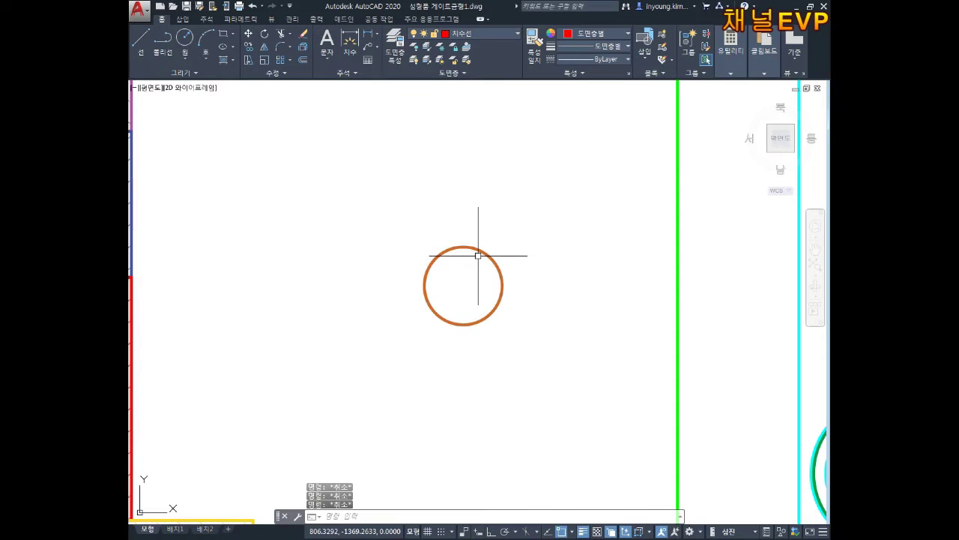
{"action": "middle_click_drag", "start_coordinate": [478, 255], "coordinate": [487, 274]}
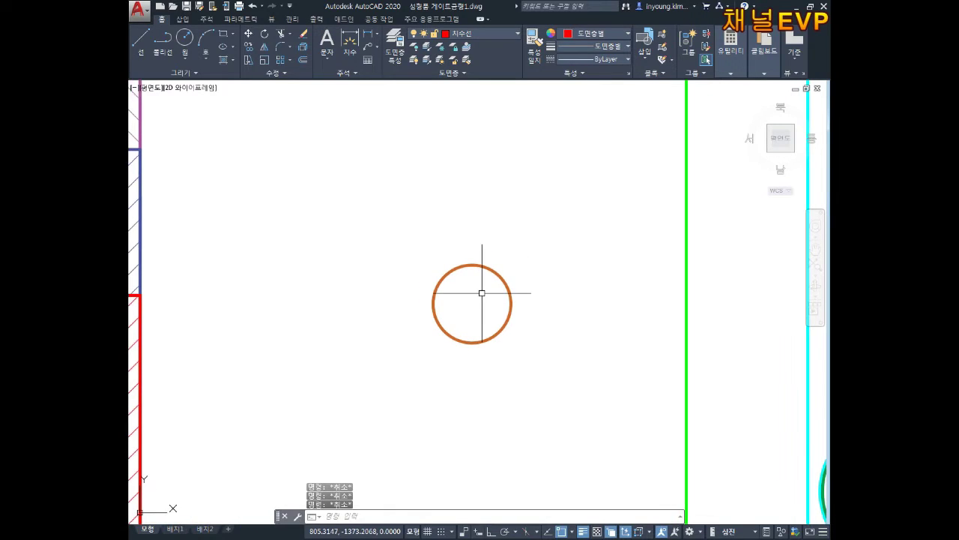
{"action": "type", "text": "dl"}
{"action": "key", "text": "Return"}
{"action": "key", "text": "Escape"}
{"action": "key", "text": "Escape"}
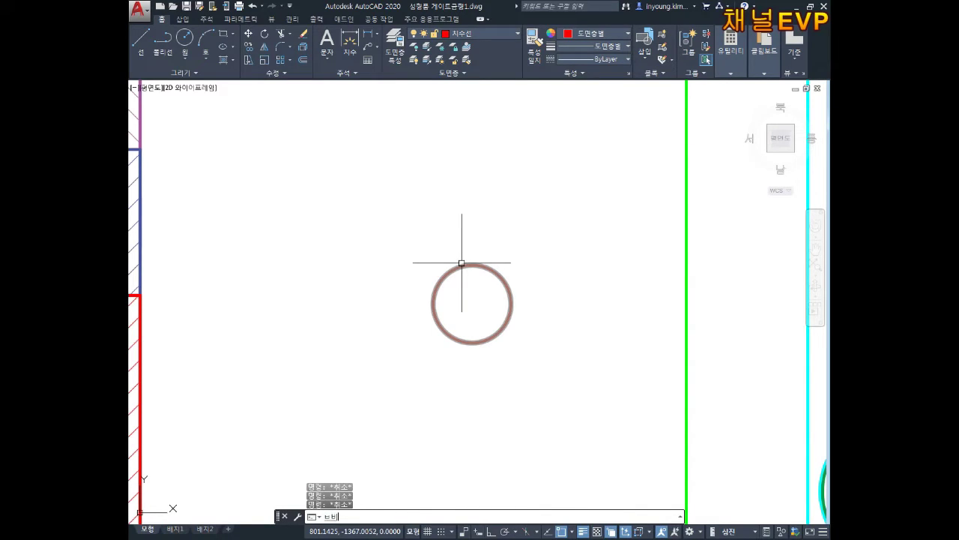
- Add a QLEADER from inside the circle up-left, labelled 상코어
{"action": "key", "text": "Return"}
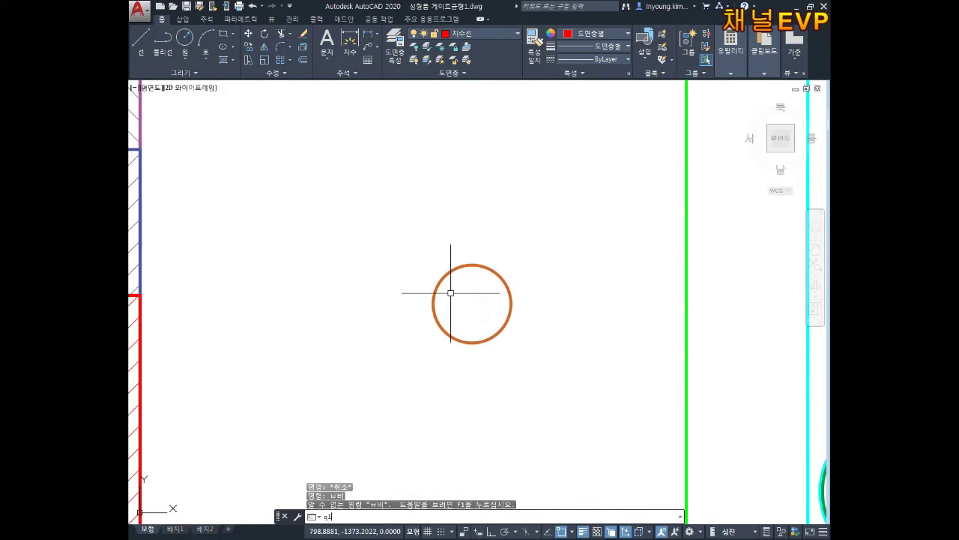
{"action": "key", "text": "Return"}
{"action": "key", "text": "Escape"}
{"action": "key", "text": "Escape"}
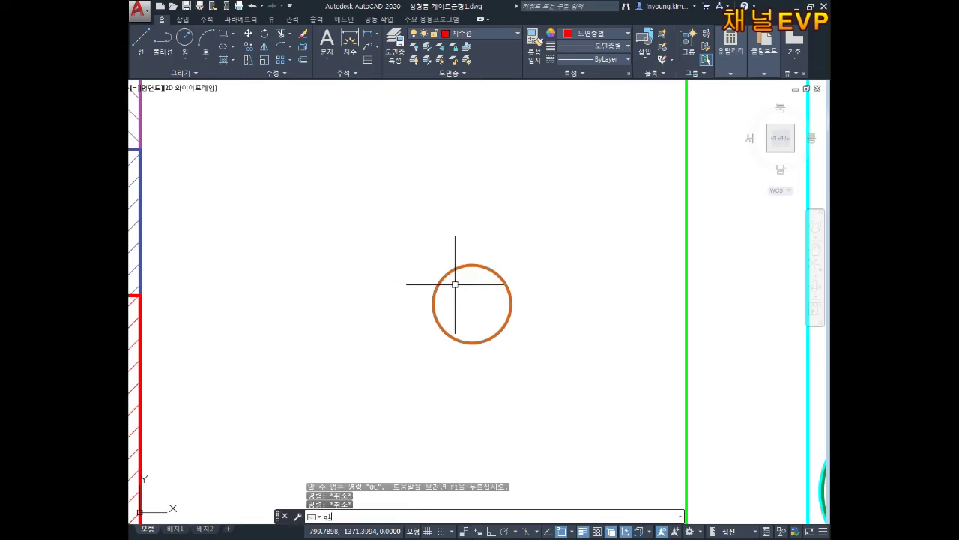
{"action": "key", "text": "Return"}
{"action": "left_click", "coordinate": [453, 293]}
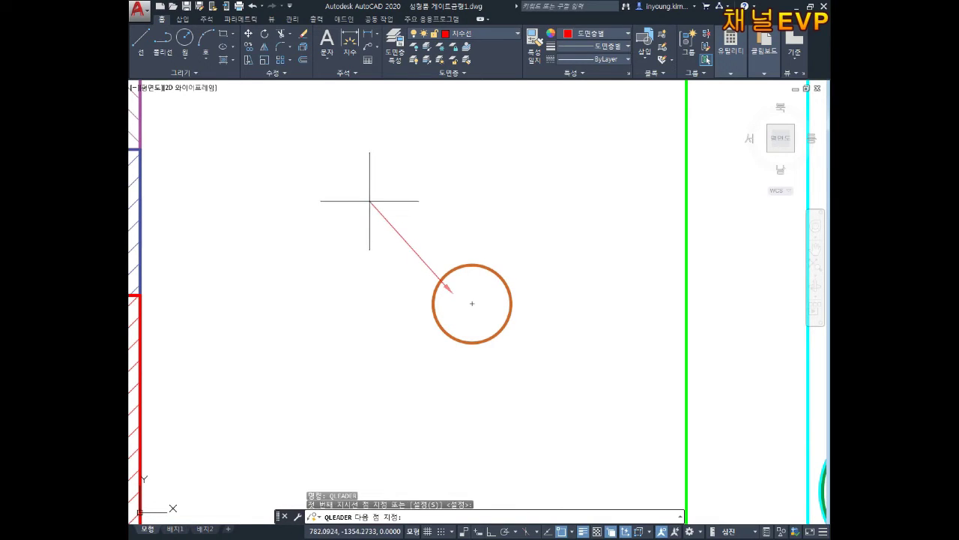
{"action": "left_click", "coordinate": [369, 201]}
{"action": "key", "text": "Return"}
{"action": "key", "text": "Return"}
{"action": "key", "text": "Return"}
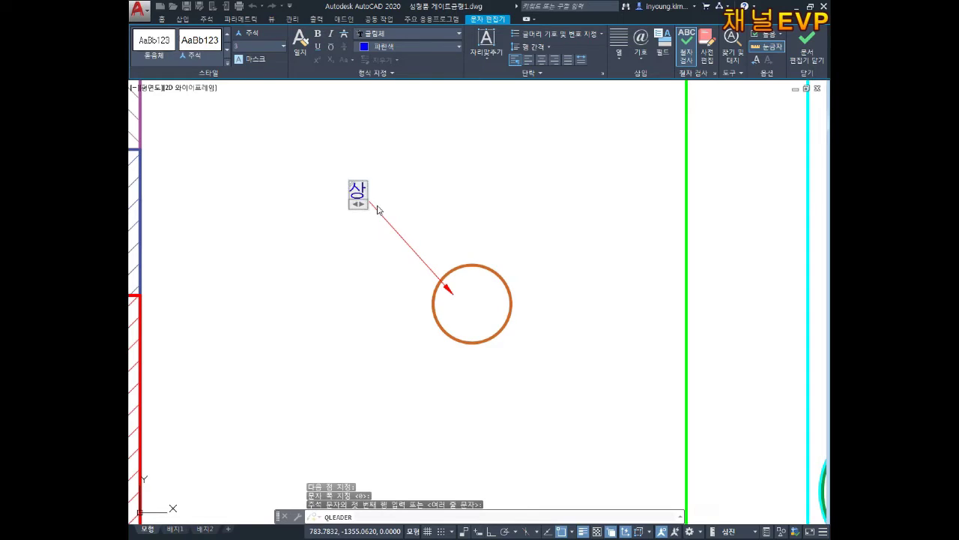
{"action": "left_click", "coordinate": [383, 328]}
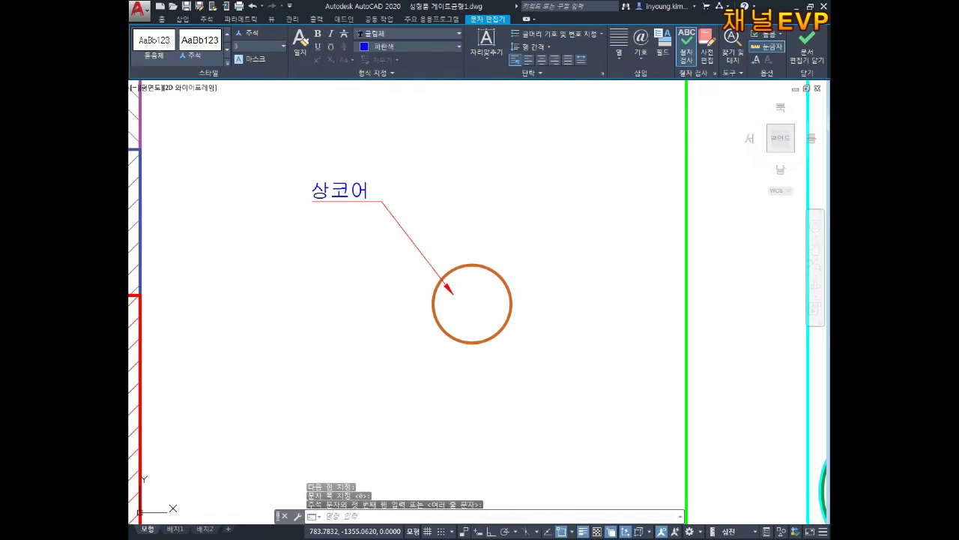
- Change the leader's arrowhead to 점 (dot) in Quick Properties
{"action": "left_click", "coordinate": [447, 286]}
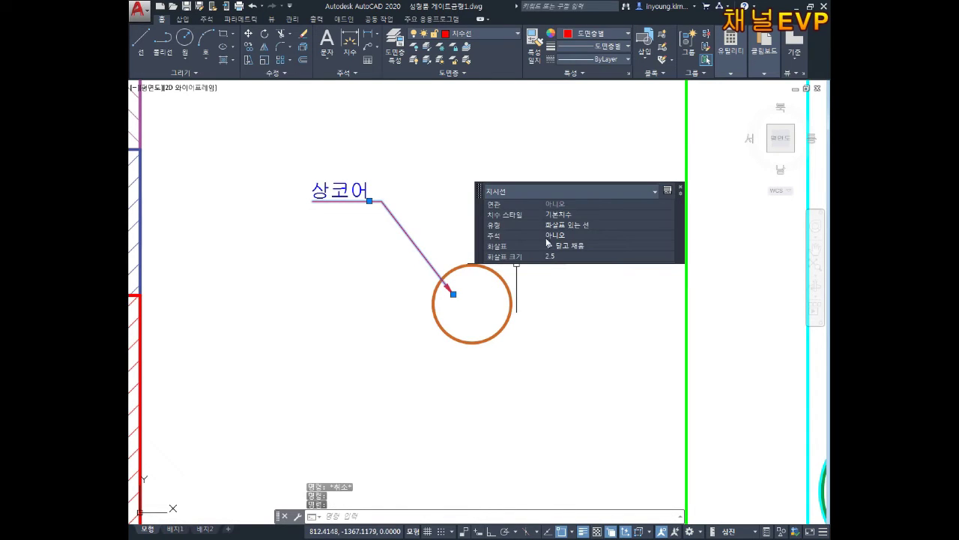
{"action": "left_click", "coordinate": [581, 246]}
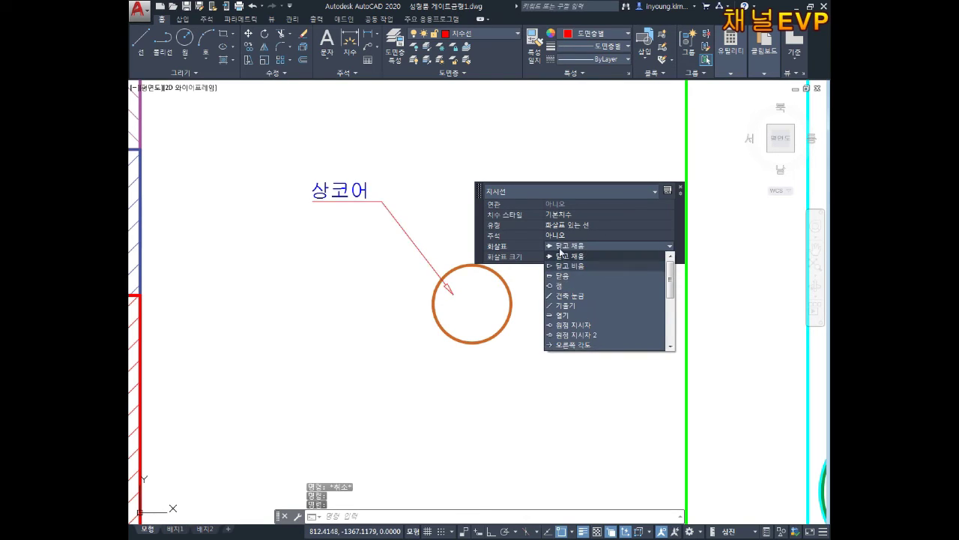
{"action": "left_click", "coordinate": [560, 286]}
{"action": "key", "text": "Escape"}
{"action": "key", "text": "Escape"}
{"action": "middle_click_drag", "start_coordinate": [494, 388], "coordinate": [517, 361]}
{"action": "type", "text": "b"}
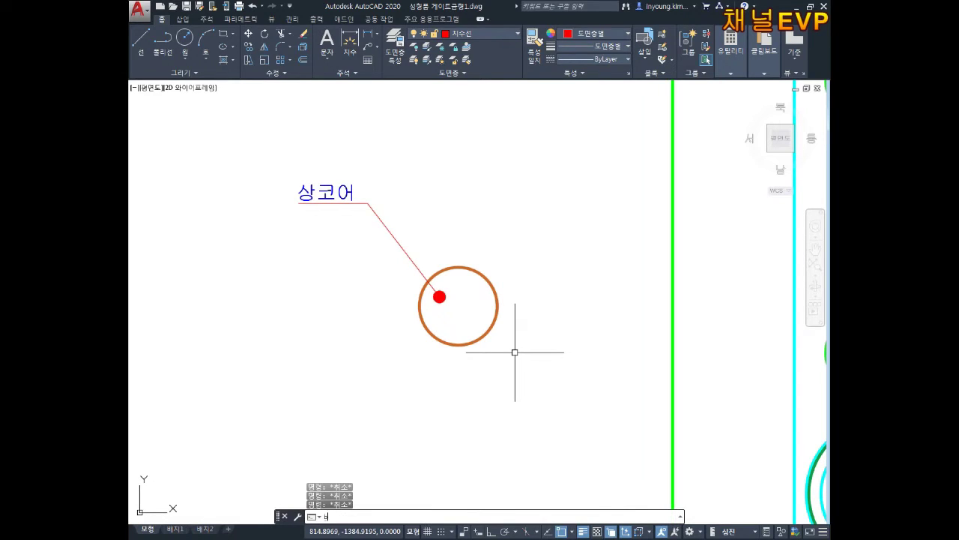
- Block the orange circle, dot leader and 상코어 label, based at the circle's centre
{"action": "key", "text": "Return"}
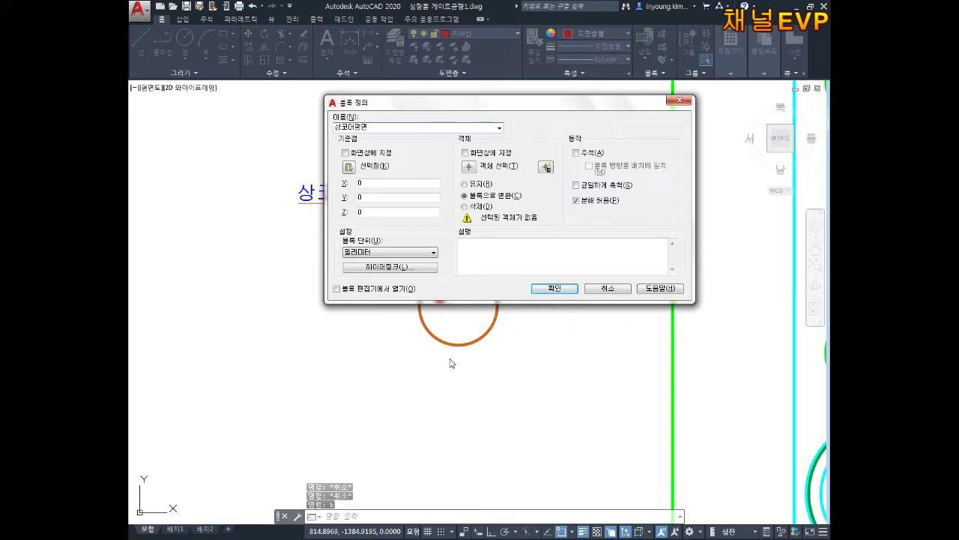
{"action": "left_click", "coordinate": [349, 166]}
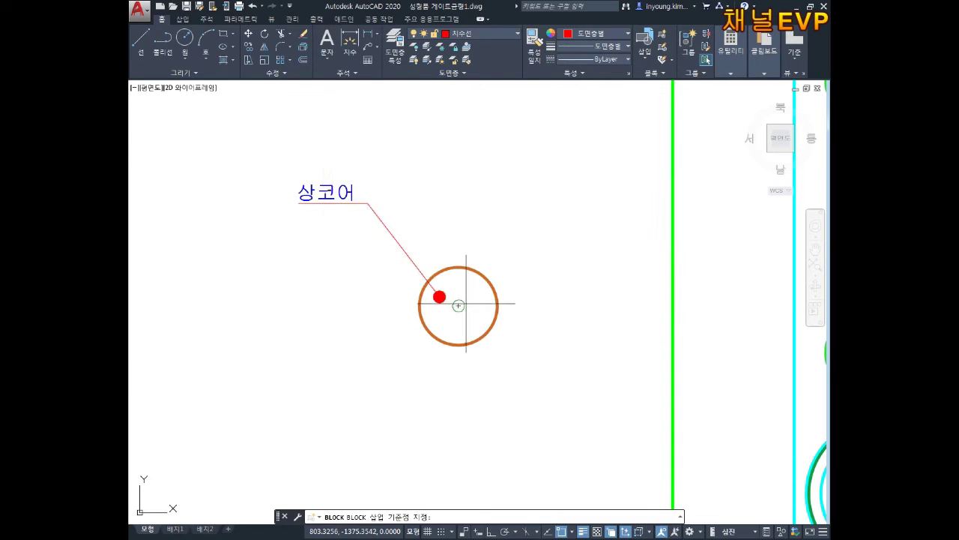
{"action": "left_click", "coordinate": [466, 303]}
{"action": "left_click", "coordinate": [470, 167]}
{"action": "left_click", "coordinate": [518, 150]}
{"action": "left_click", "coordinate": [288, 375]}
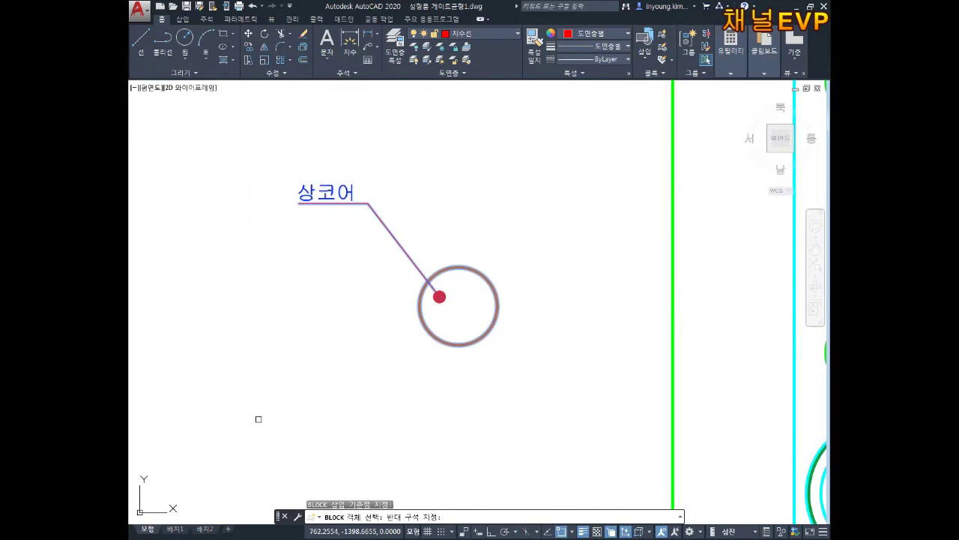
{"action": "key", "text": "Return"}
{"action": "left_click", "coordinate": [555, 289]}
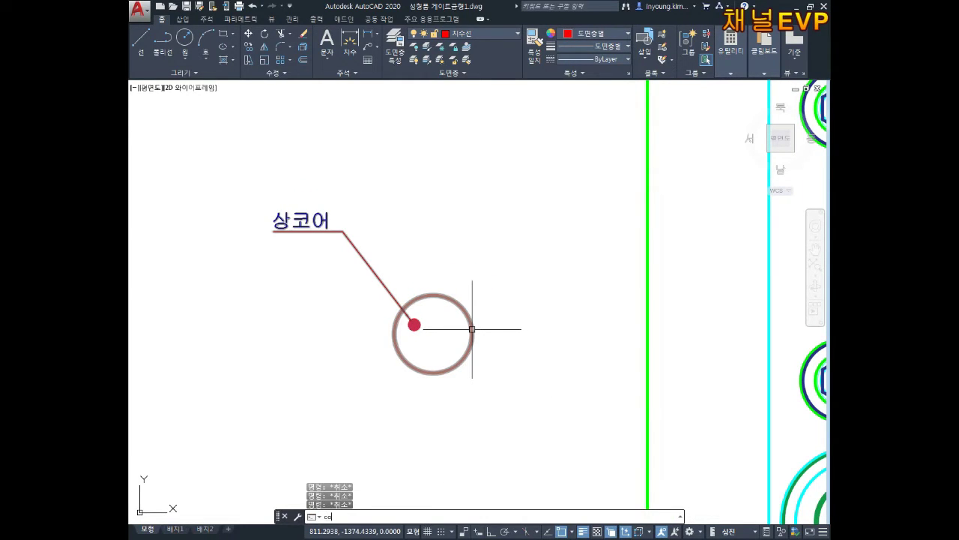
- Copy the labelled 상코어 core circle from its centre onto the first bushing
{"action": "left_click", "coordinate": [327, 447]}
{"action": "key", "text": "Return"}
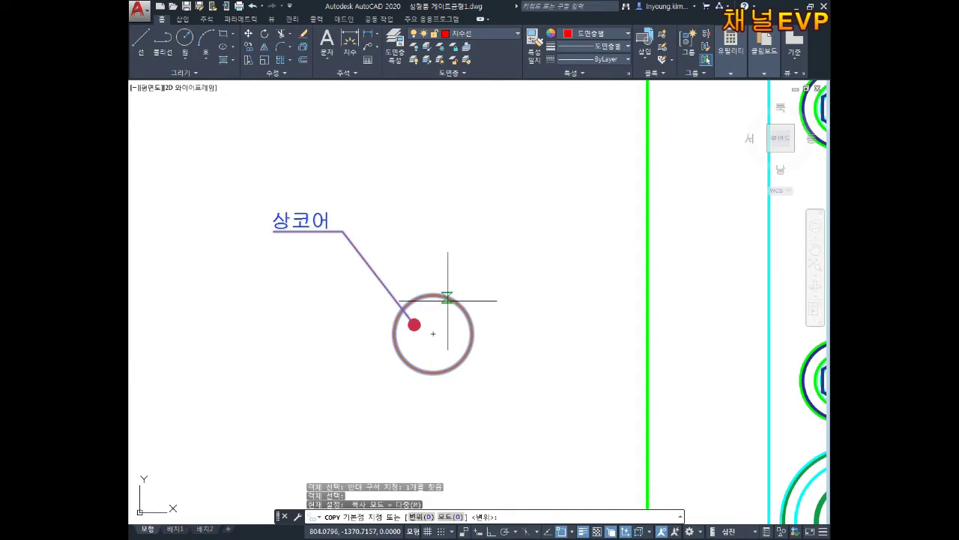
{"action": "left_click", "coordinate": [434, 333]}
{"action": "scroll", "coordinate": [449, 431], "scroll_direction": "down", "scroll_amount": 5}
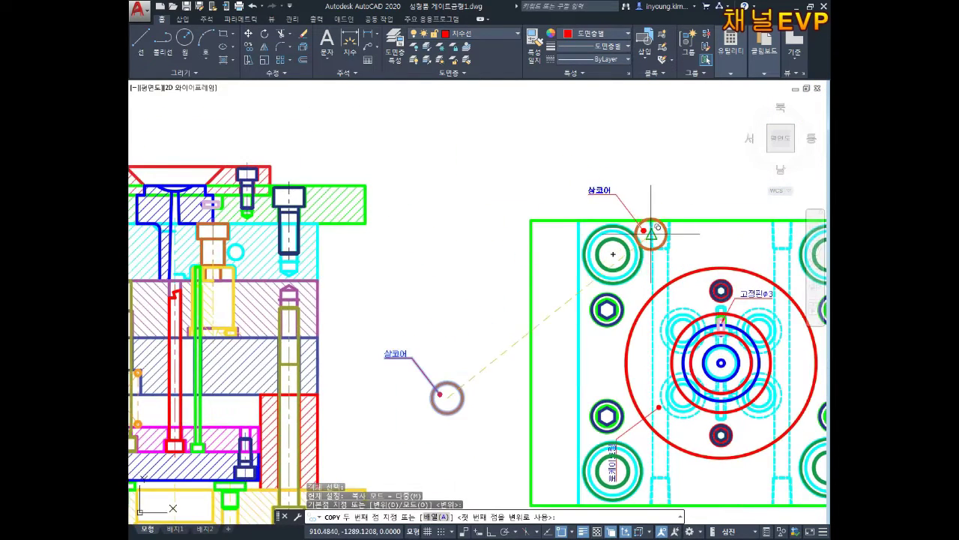
{"action": "scroll", "coordinate": [653, 232], "scroll_direction": "up", "scroll_amount": 3}
{"action": "middle_click_drag", "start_coordinate": [575, 248], "coordinate": [555, 236]}
{"action": "scroll", "coordinate": [643, 314], "scroll_direction": "up", "scroll_amount": 4}
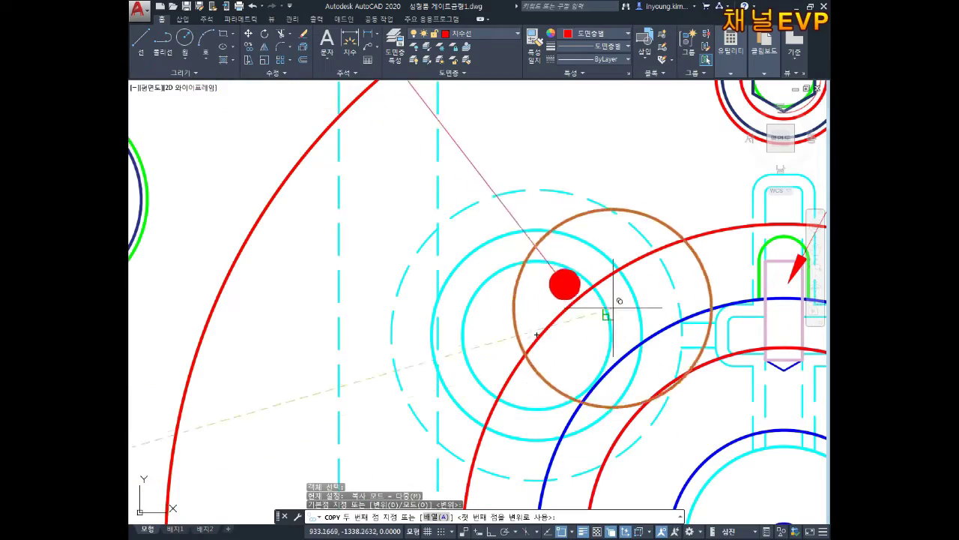
{"action": "scroll", "coordinate": [575, 324], "scroll_direction": "up", "scroll_amount": 2}
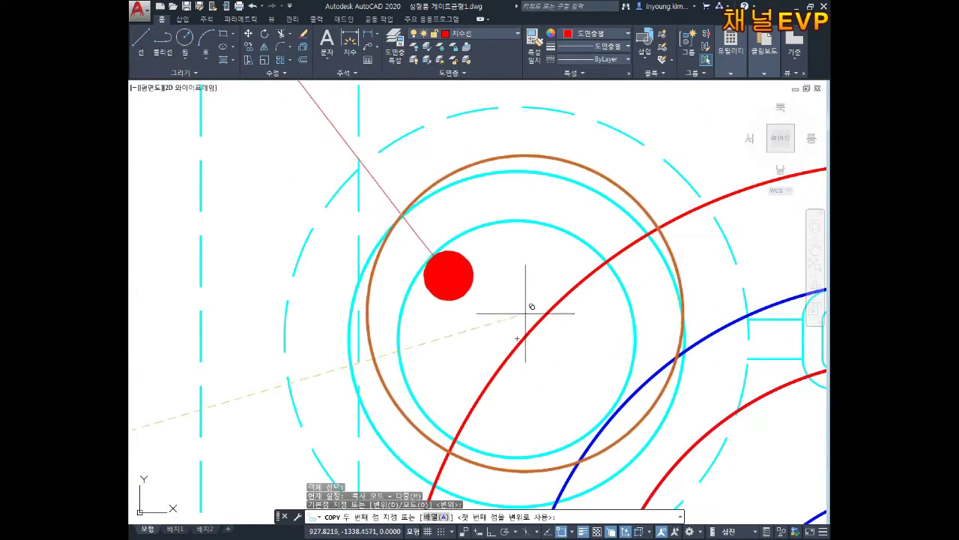
{"action": "left_click", "coordinate": [517, 330]}
- Place further copies of the core circle on the remaining bushings around the plate centre
{"action": "scroll", "coordinate": [570, 300], "scroll_direction": "down", "scroll_amount": 4}
{"action": "middle_click_drag", "start_coordinate": [607, 280], "coordinate": [509, 257]}
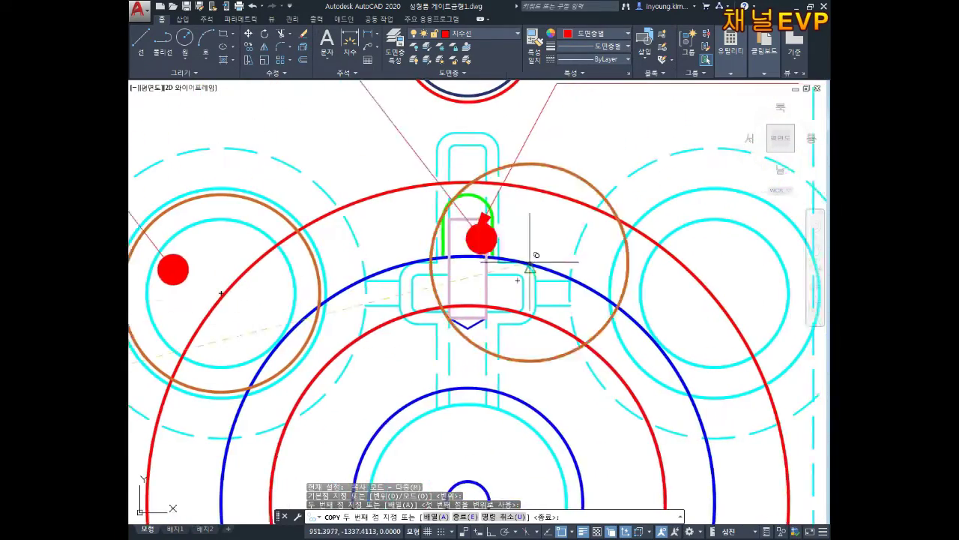
{"action": "scroll", "coordinate": [520, 258], "scroll_direction": "up", "scroll_amount": 2}
{"action": "scroll", "coordinate": [553, 263], "scroll_direction": "up", "scroll_amount": 1}
{"action": "scroll", "coordinate": [552, 278], "scroll_direction": "up", "scroll_amount": 1}
{"action": "left_click", "coordinate": [553, 291]}
{"action": "scroll", "coordinate": [589, 285], "scroll_direction": "down", "scroll_amount": 3}
{"action": "scroll", "coordinate": [602, 240], "scroll_direction": "down", "scroll_amount": 2}
{"action": "scroll", "coordinate": [600, 277], "scroll_direction": "up", "scroll_amount": 3}
{"action": "scroll", "coordinate": [552, 302], "scroll_direction": "up", "scroll_amount": 3}
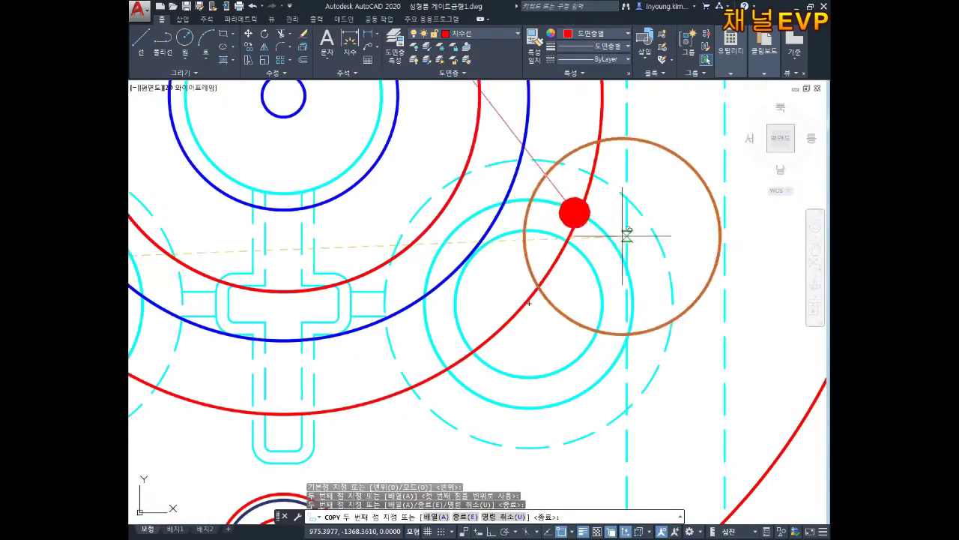
{"action": "scroll", "coordinate": [540, 304], "scroll_direction": "up", "scroll_amount": 2}
{"action": "scroll", "coordinate": [536, 304], "scroll_direction": "up", "scroll_amount": 1}
{"action": "left_click", "coordinate": [525, 304]}
{"action": "scroll", "coordinate": [525, 304], "scroll_direction": "down", "scroll_amount": 3}
{"action": "scroll", "coordinate": [385, 300], "scroll_direction": "up", "scroll_amount": 1}
{"action": "middle_click_drag", "start_coordinate": [385, 300], "coordinate": [557, 300]}
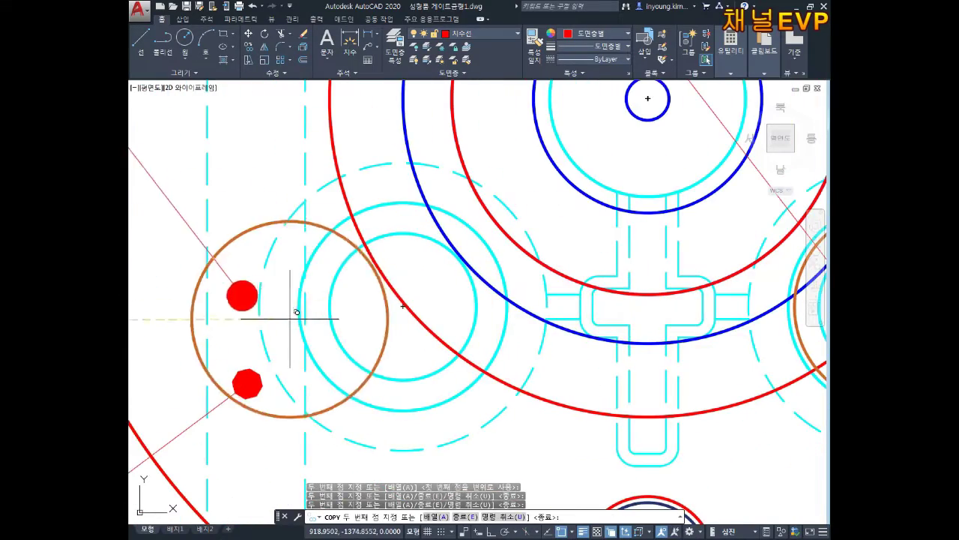
{"action": "scroll", "coordinate": [367, 324], "scroll_direction": "up", "scroll_amount": 4}
{"action": "scroll", "coordinate": [428, 315], "scroll_direction": "up", "scroll_amount": 2}
{"action": "scroll", "coordinate": [248, 336], "scroll_direction": "down", "scroll_amount": 2}
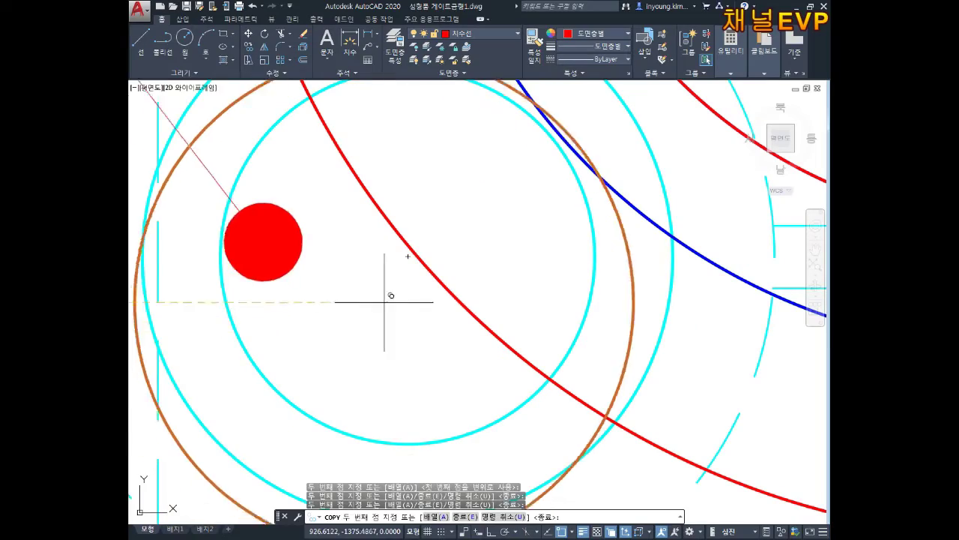
{"action": "scroll", "coordinate": [435, 267], "scroll_direction": "down", "scroll_amount": 2}
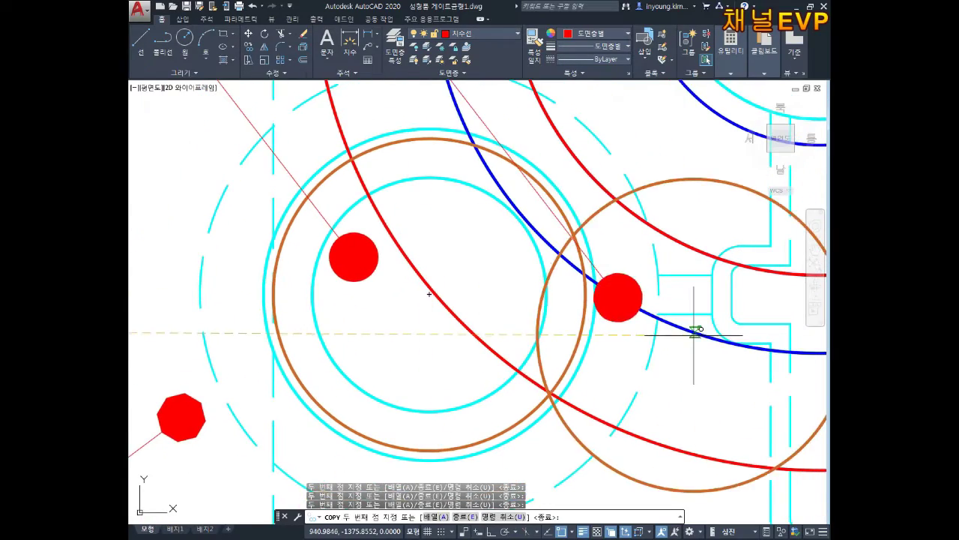
{"action": "key", "text": "Escape"}
{"action": "key", "text": "Escape"}
- Zoom out and pan to check the cores on the plate centre
{"action": "scroll", "coordinate": [637, 333], "scroll_direction": "down", "scroll_amount": 3}
{"action": "scroll", "coordinate": [467, 317], "scroll_direction": "down", "scroll_amount": 2}
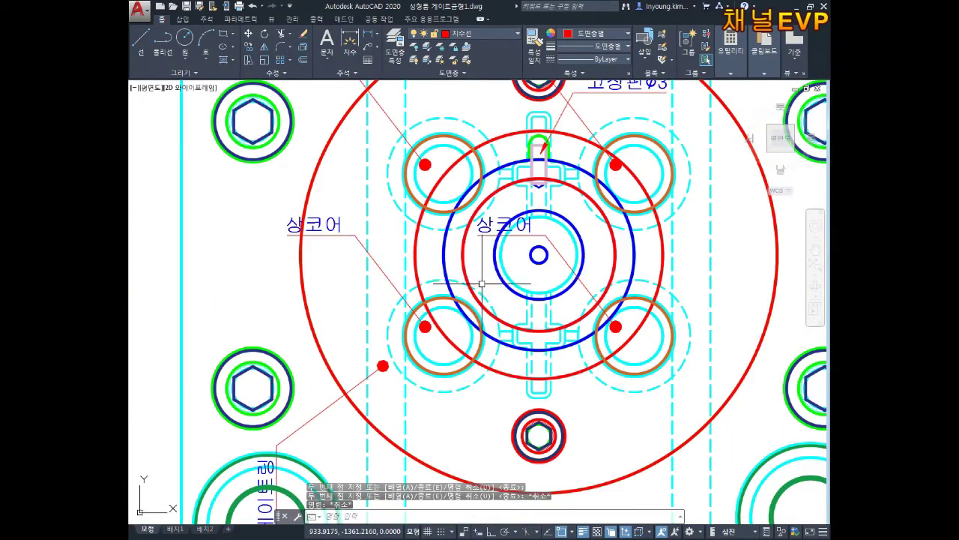
{"action": "middle_click_drag", "start_coordinate": [482, 284], "coordinate": [487, 356]}
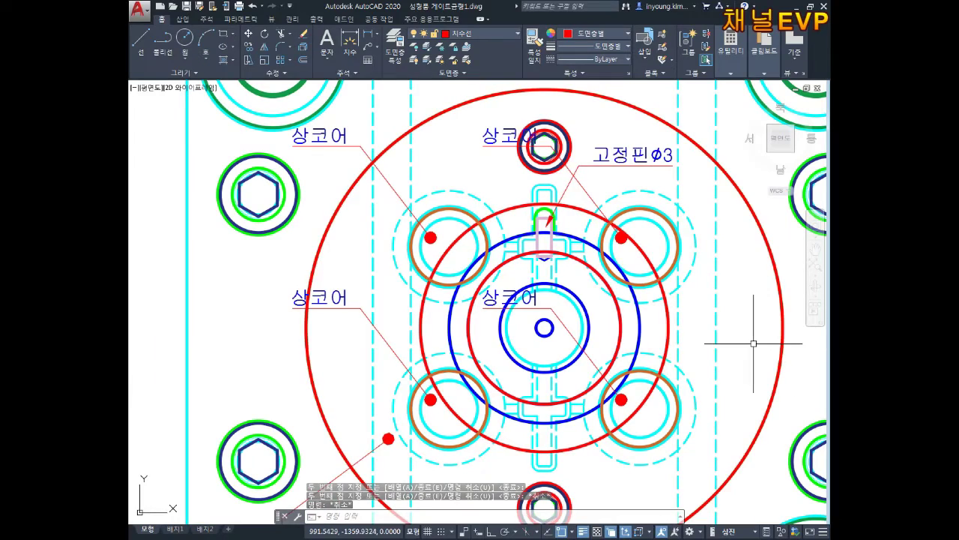
{"action": "middle_click_drag", "start_coordinate": [709, 338], "coordinate": [703, 325]}
- Move the four core circles and their leaders into empty space beside the plate
{"action": "key", "text": "Escape"}
{"action": "type", "text": "m"}
{"action": "key", "text": "Return"}
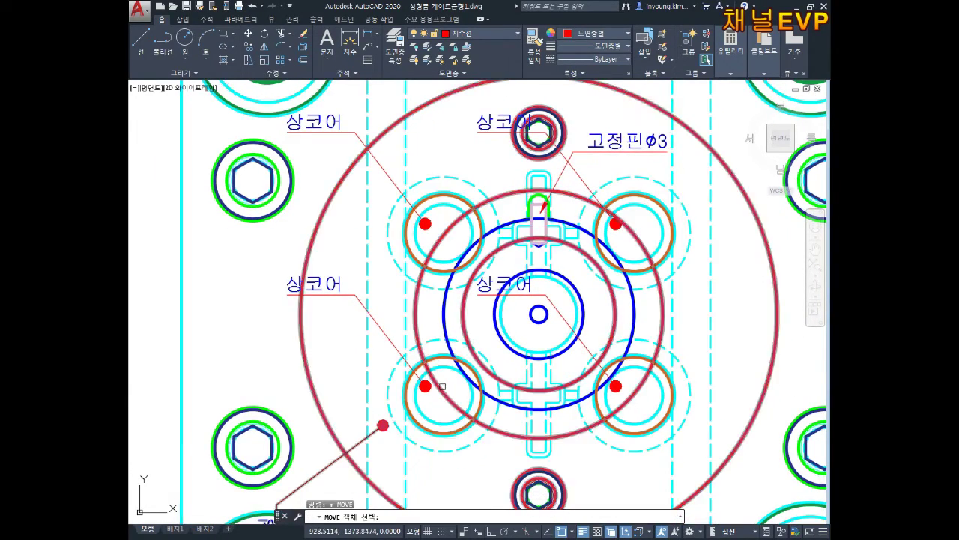
{"action": "scroll", "coordinate": [423, 383], "scroll_direction": "up", "scroll_amount": 2}
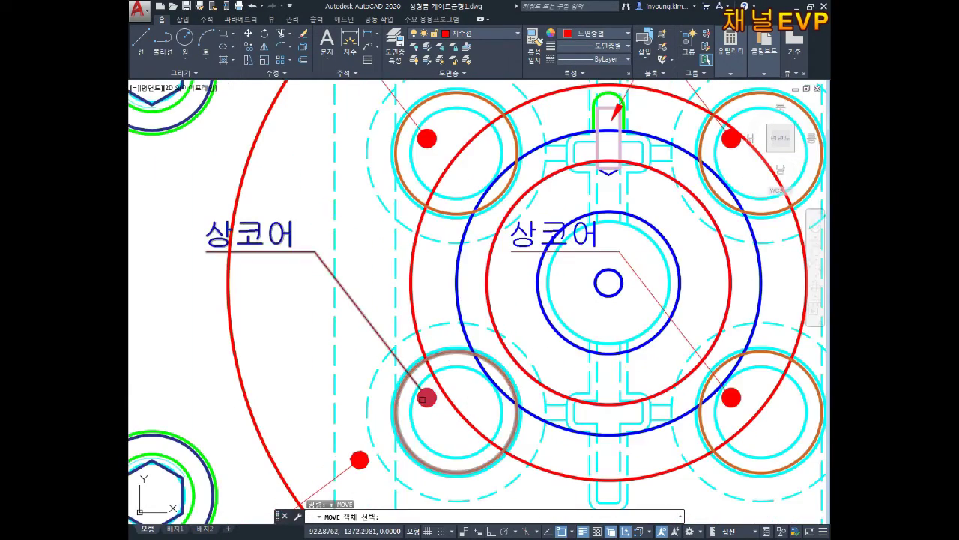
{"action": "left_click", "coordinate": [321, 266]}
{"action": "middle_click_drag", "start_coordinate": [322, 266], "coordinate": [312, 387]}
{"action": "left_click", "coordinate": [364, 189]}
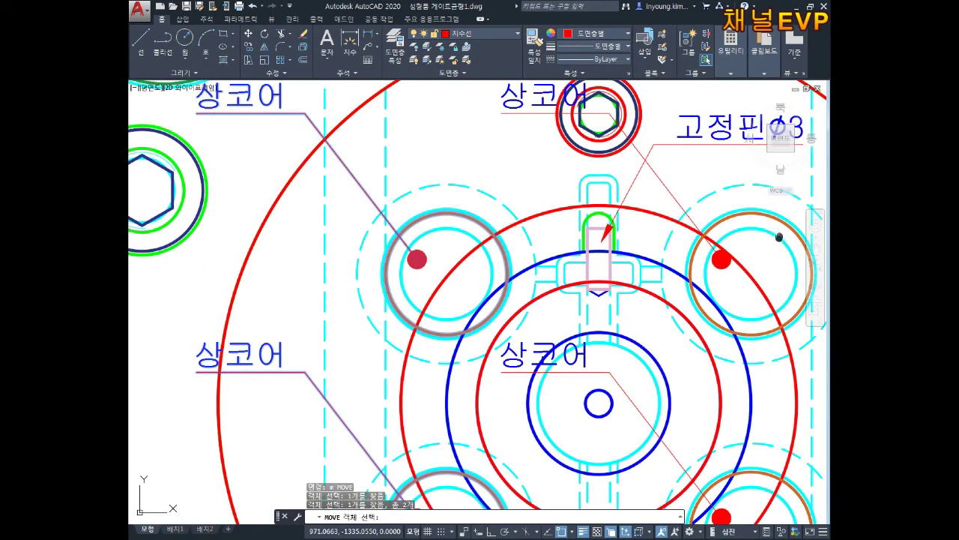
{"action": "middle_click_drag", "start_coordinate": [780, 237], "coordinate": [622, 232]}
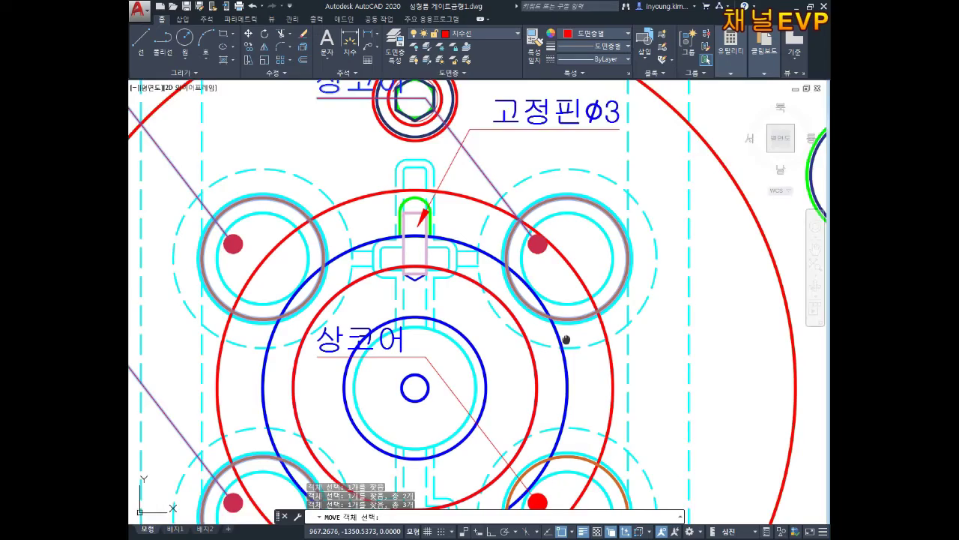
{"action": "middle_click_drag", "start_coordinate": [489, 408], "coordinate": [495, 298]}
{"action": "left_click", "coordinate": [486, 321]}
{"action": "key", "text": "Return"}
{"action": "left_click", "coordinate": [422, 278]}
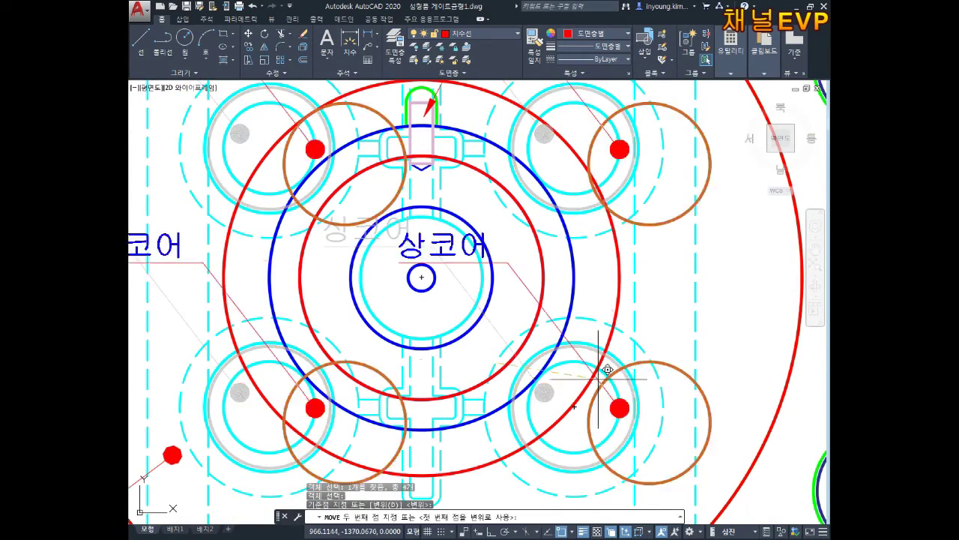
{"action": "scroll", "coordinate": [404, 340], "scroll_direction": "down", "scroll_amount": 3}
{"action": "mouse_move", "coordinate": [679, 340]}
{"action": "middle_mouse_down"}
{"action": "mouse_move", "coordinate": [403, 339]}
{"action": "mouse_move", "coordinate": [524, 338]}
{"action": "middle_mouse_up"}
{"action": "key", "text": "Escape"}
{"action": "key", "text": "Escape"}
{"action": "key", "text": "Escape"}
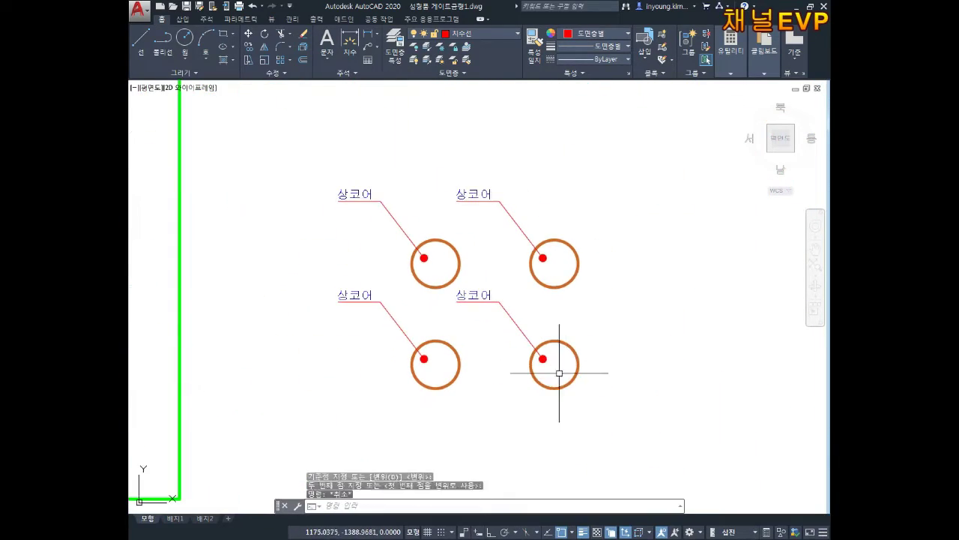
- Erase three of the four 상코어 leader labels, keeping one
{"action": "left_click", "coordinate": [639, 211]}
{"action": "key", "text": "Escape"}
{"action": "left_click", "coordinate": [517, 181]}
{"action": "left_click", "coordinate": [485, 226]}
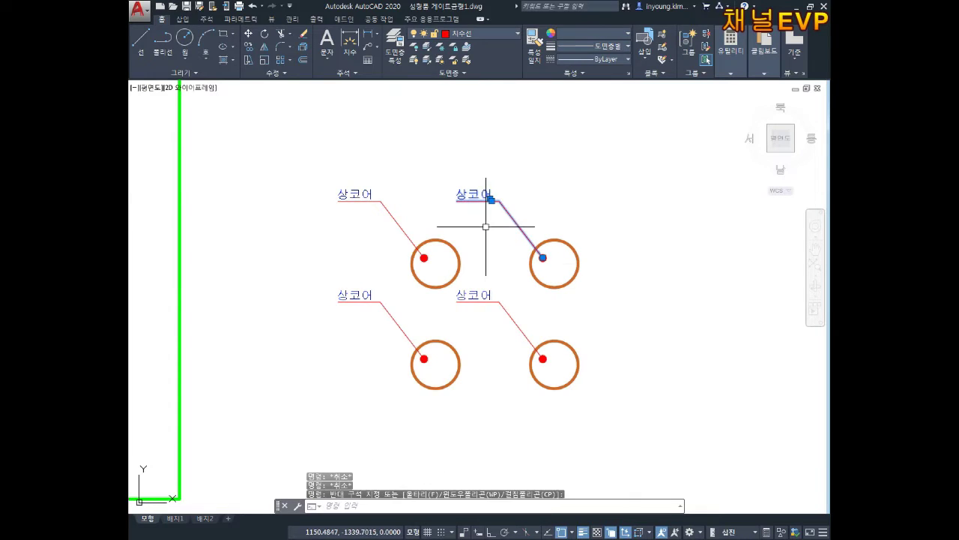
{"action": "key", "text": "Delete"}
{"action": "left_click", "coordinate": [514, 272]}
{"action": "left_click", "coordinate": [491, 320]}
{"action": "key", "text": "Delete"}
{"action": "left_click", "coordinate": [472, 297]}
{"action": "left_click", "coordinate": [459, 309]}
{"action": "left_click", "coordinate": [390, 315]}
{"action": "key", "text": "Delete"}
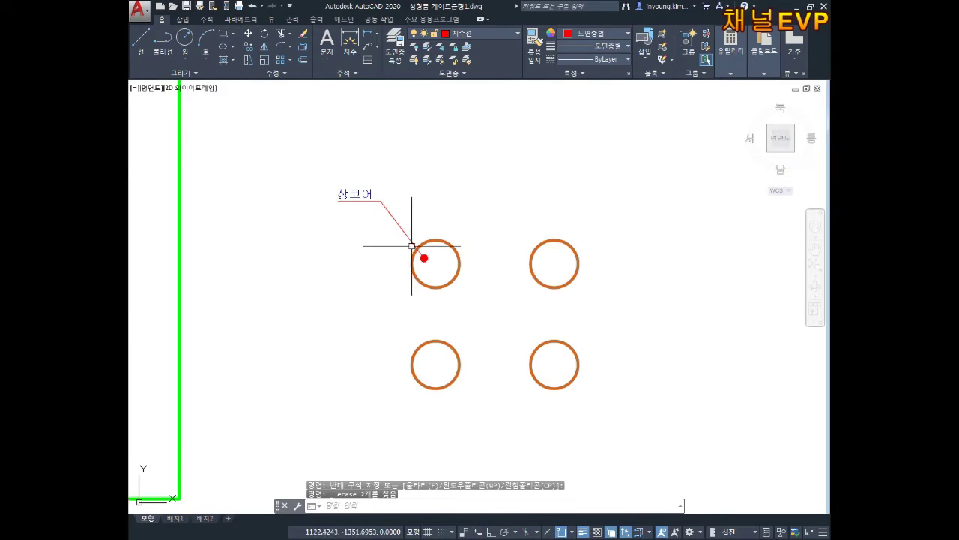
{"action": "key", "text": "Escape"}
{"action": "key", "text": "Escape"}
{"action": "key", "text": "Escape"}
- Centre the four core circles in view and open the Block Definition dialog
{"action": "scroll", "coordinate": [362, 235], "scroll_direction": "up", "scroll_amount": 2}
{"action": "mouse_move", "coordinate": [565, 308]}
{"action": "middle_mouse_down"}
{"action": "mouse_move", "coordinate": [501, 260]}
{"action": "mouse_move", "coordinate": [502, 285]}
{"action": "middle_mouse_up"}
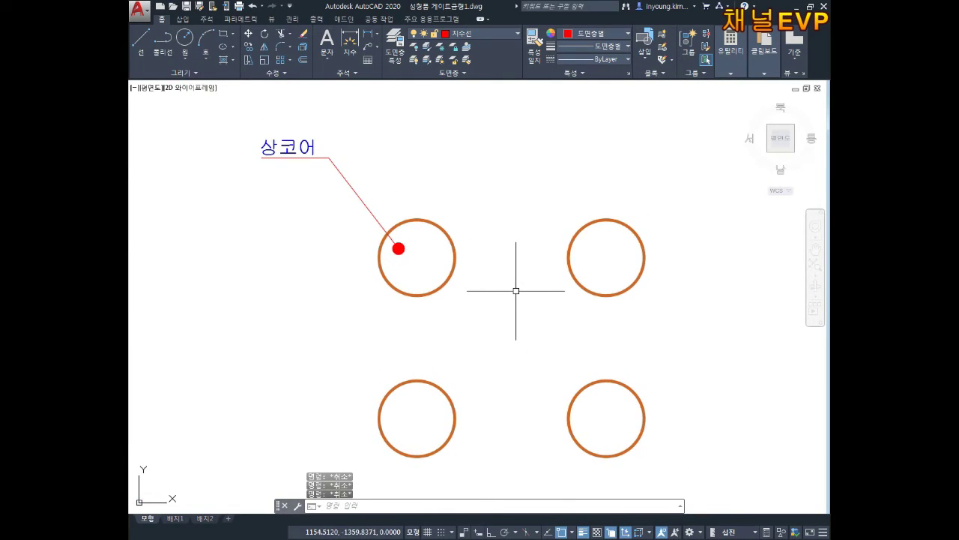
{"action": "type", "text": "b"}
{"action": "key", "text": "Return"}
{"action": "type", "text": "상코어평면4ea"}
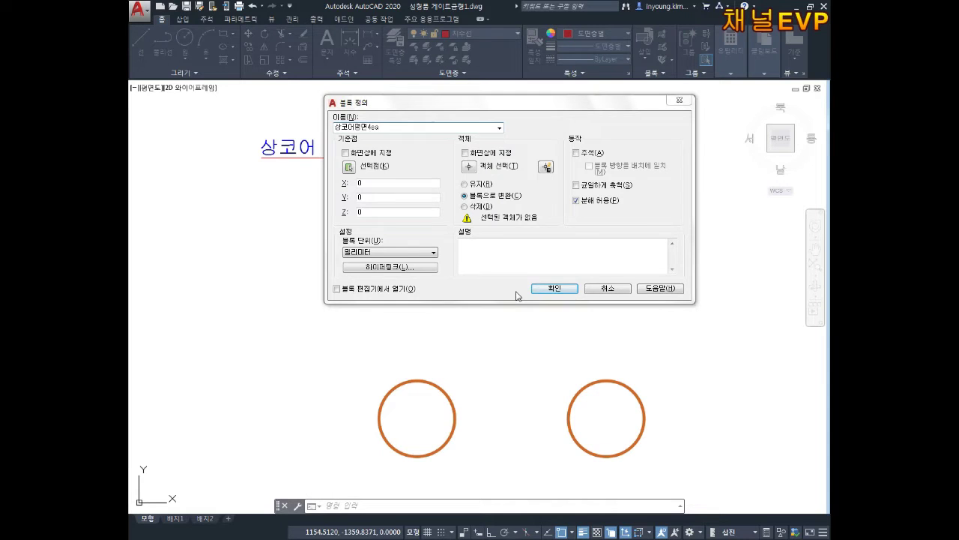
- Define block '4ea' from the four core circles and their label, with a picked base point
{"action": "key", "text": "Return"}
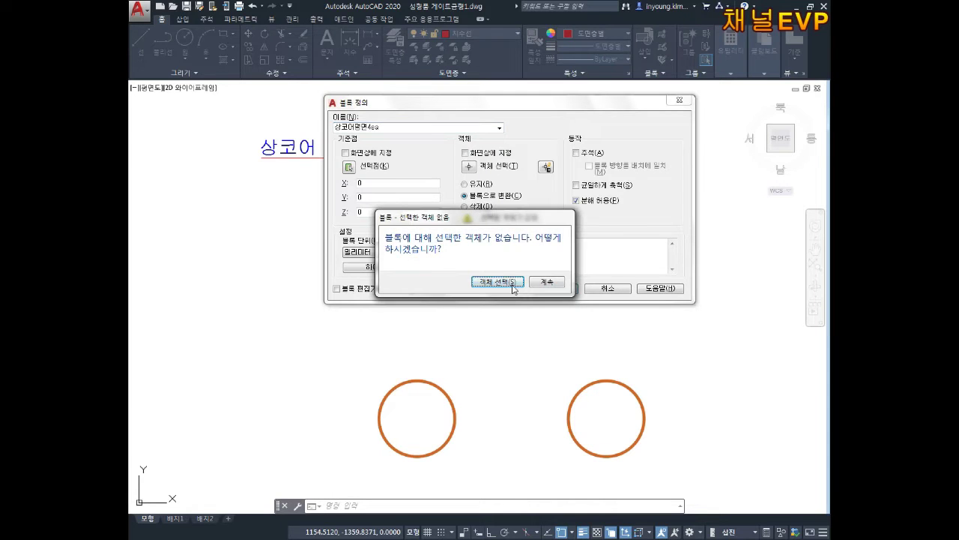
{"action": "left_click", "coordinate": [516, 285]}
{"action": "scroll", "coordinate": [645, 154], "scroll_direction": "down", "scroll_amount": 2}
{"action": "scroll", "coordinate": [652, 150], "scroll_direction": "down", "scroll_amount": 2}
{"action": "left_click", "coordinate": [673, 139]}
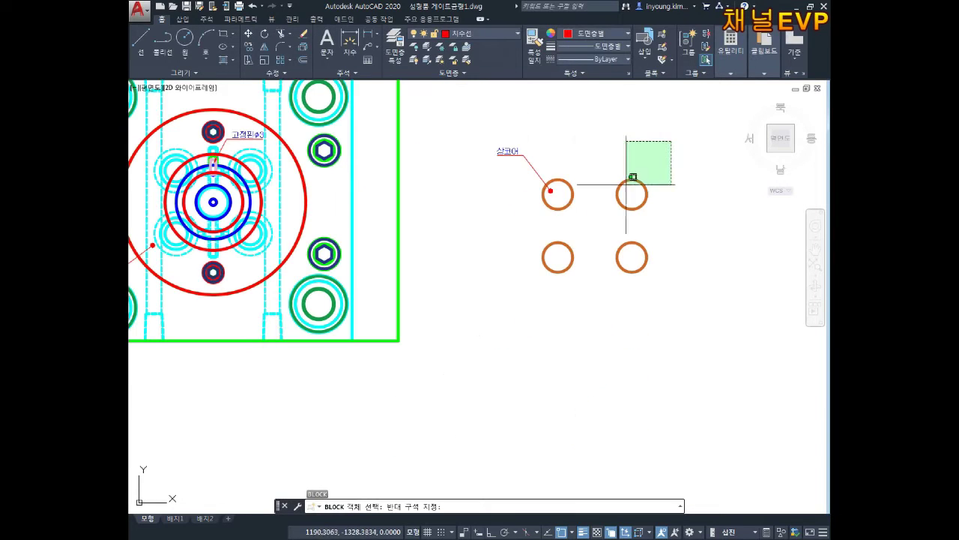
{"action": "left_click", "coordinate": [495, 309]}
{"action": "key", "text": "Return"}
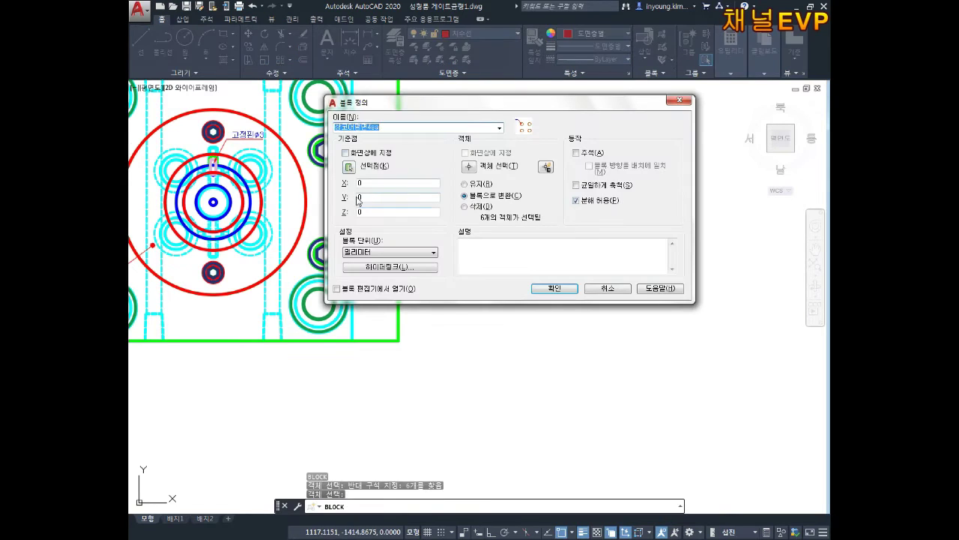
{"action": "left_click", "coordinate": [350, 167]}
{"action": "left_click", "coordinate": [559, 193]}
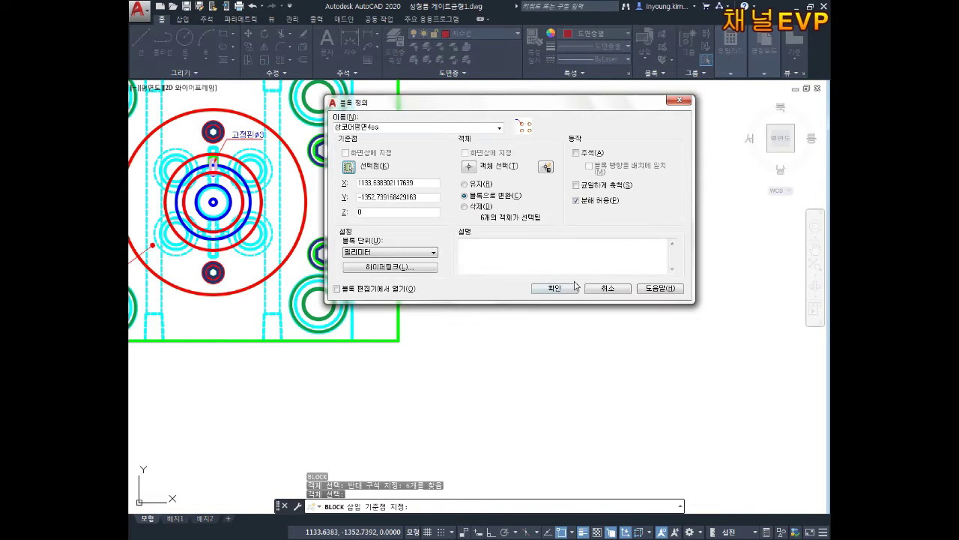
{"action": "left_click", "coordinate": [615, 285]}
{"action": "middle_click_drag", "start_coordinate": [698, 187], "coordinate": [600, 248]}
{"action": "key", "text": "Escape"}
{"action": "key", "text": "Escape"}
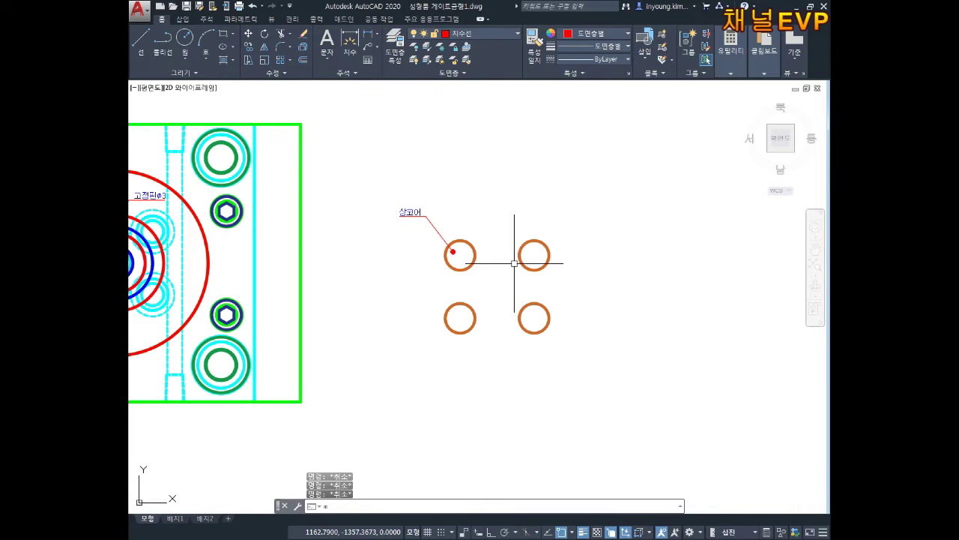
- Move the 4ea core block onto the plate's four central bushings
{"action": "key", "text": "Return"}
{"action": "left_click", "coordinate": [628, 199]}
{"action": "scroll", "coordinate": [459, 324], "scroll_direction": "up", "scroll_amount": 2}
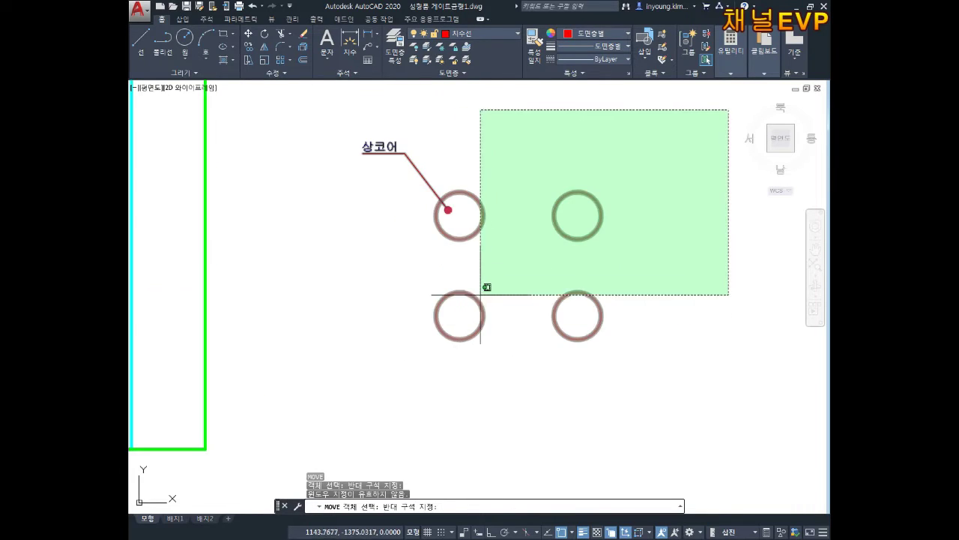
{"action": "left_click", "coordinate": [486, 294]}
{"action": "key", "text": "Return"}
{"action": "left_click", "coordinate": [459, 316]}
{"action": "middle_click_drag", "start_coordinate": [272, 283], "coordinate": [497, 397]}
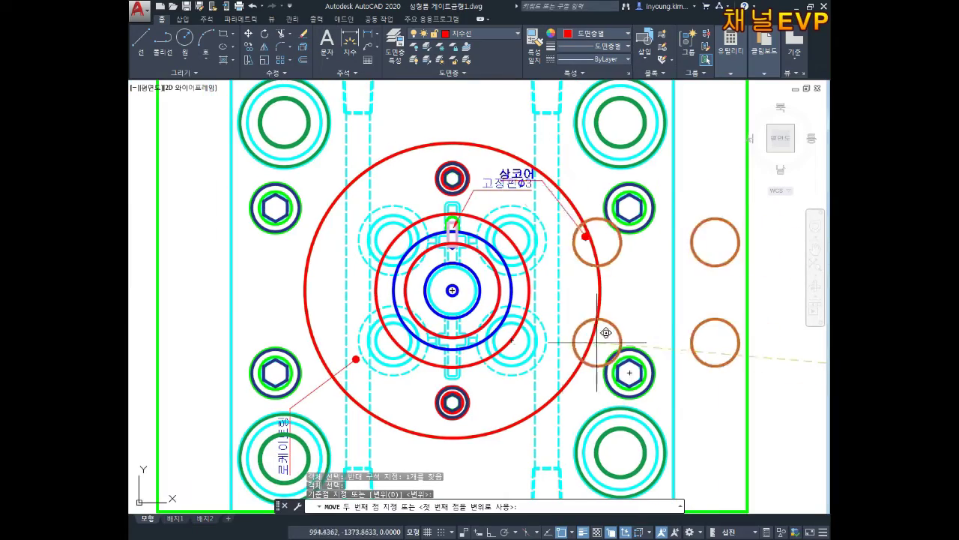
{"action": "scroll", "coordinate": [487, 404], "scroll_direction": "up", "scroll_amount": 2}
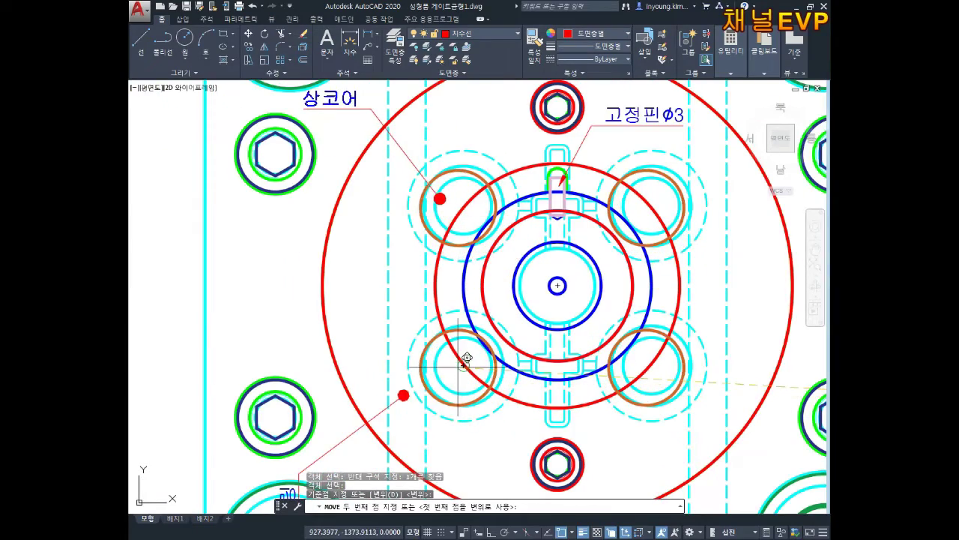
{"action": "scroll", "coordinate": [463, 366], "scroll_direction": "up", "scroll_amount": 5}
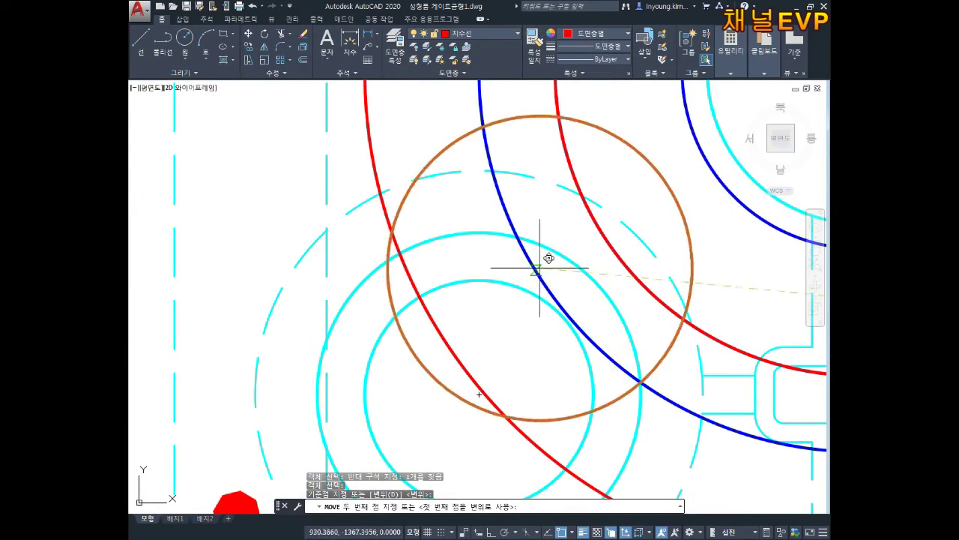
{"action": "key", "text": "Escape"}
{"action": "key", "text": "Escape"}
{"action": "key", "text": "Escape"}
- Erase the leftover single core circle and its leader
{"action": "scroll", "coordinate": [707, 375], "scroll_direction": "down", "scroll_amount": 4}
{"action": "middle_click_drag", "start_coordinate": [707, 375], "coordinate": [583, 330]}
{"action": "scroll", "coordinate": [582, 330], "scroll_direction": "down", "scroll_amount": 2}
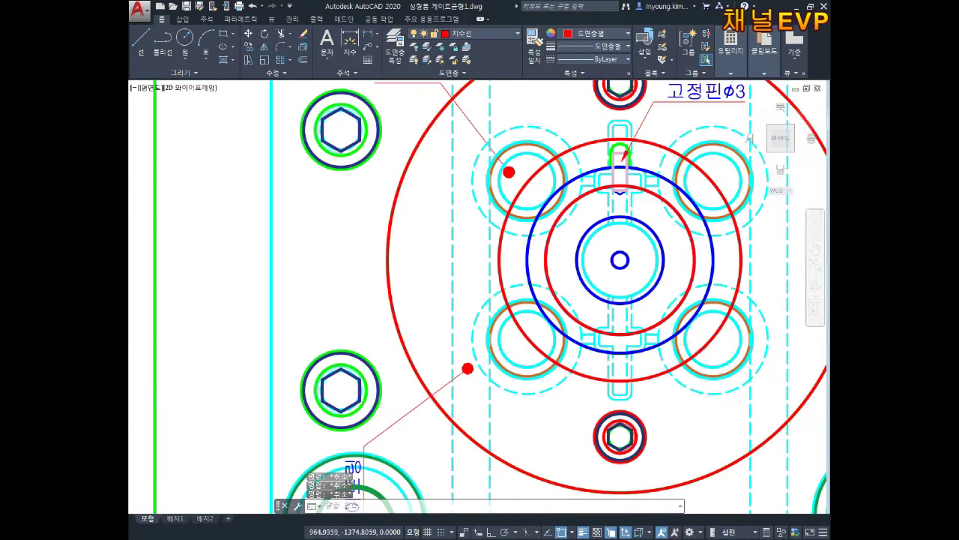
{"action": "scroll", "coordinate": [562, 325], "scroll_direction": "down", "scroll_amount": 3}
{"action": "middle_click_drag", "start_coordinate": [716, 335], "coordinate": [614, 297]}
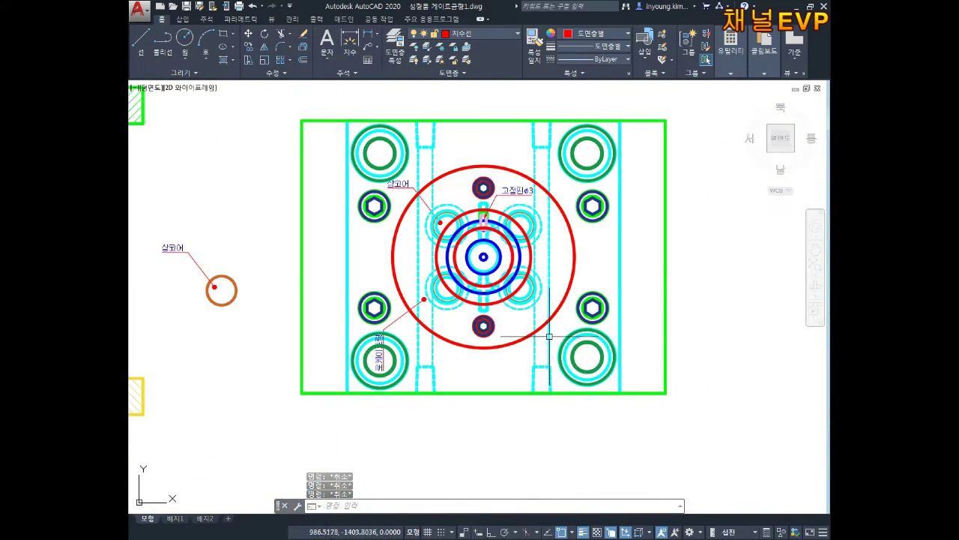
{"action": "middle_click_drag", "start_coordinate": [295, 271], "coordinate": [314, 279]}
{"action": "left_click", "coordinate": [257, 198]}
{"action": "left_click", "coordinate": [176, 347]}
{"action": "key", "text": "Delete"}
- Open Block Definition again to start another block
{"action": "scroll", "coordinate": [250, 310], "scroll_direction": "down", "scroll_amount": 3}
{"action": "scroll", "coordinate": [249, 257], "scroll_direction": "up", "scroll_amount": 2}
{"action": "key", "text": "Escape"}
{"action": "key", "text": "Escape"}
{"action": "key", "text": "Escape"}
{"action": "type", "text": "b"}
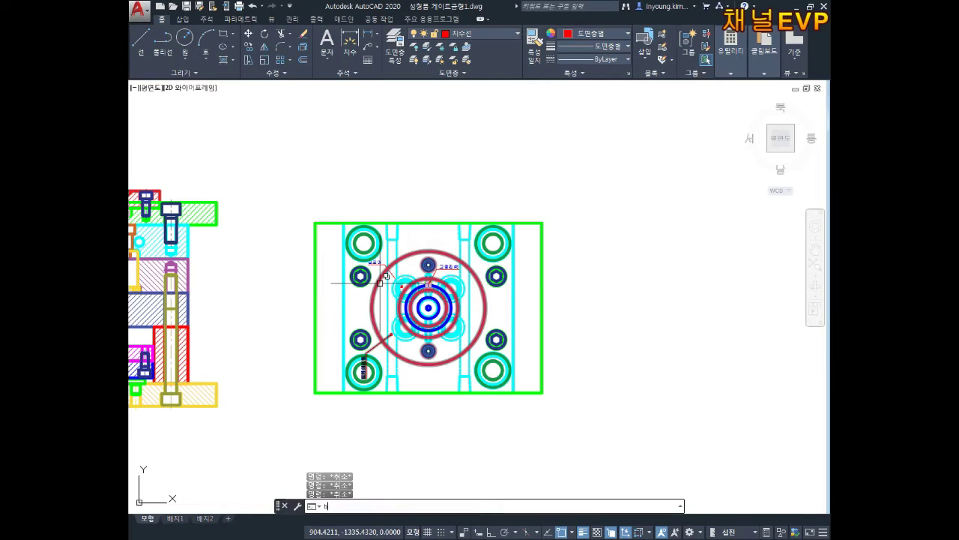
{"action": "key", "text": "Return"}
{"action": "type", "text": "ㅂ"}
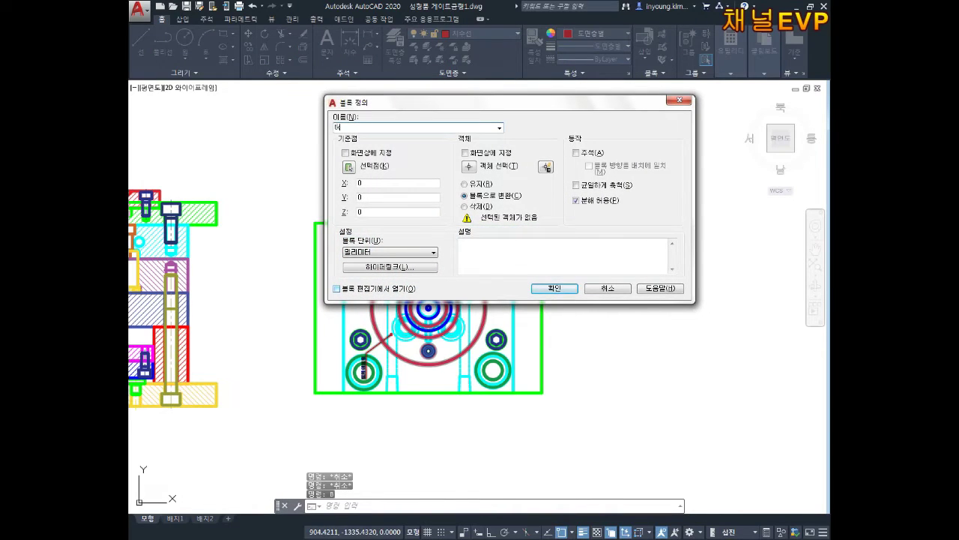
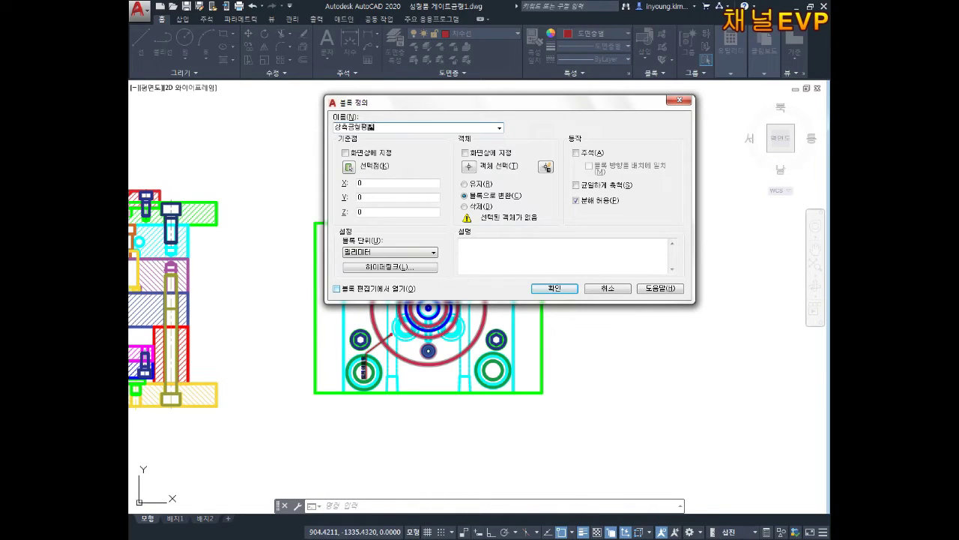
- Define the plate view's nine objects as a block, with its base point on the view
{"action": "left_click", "coordinate": [349, 168]}
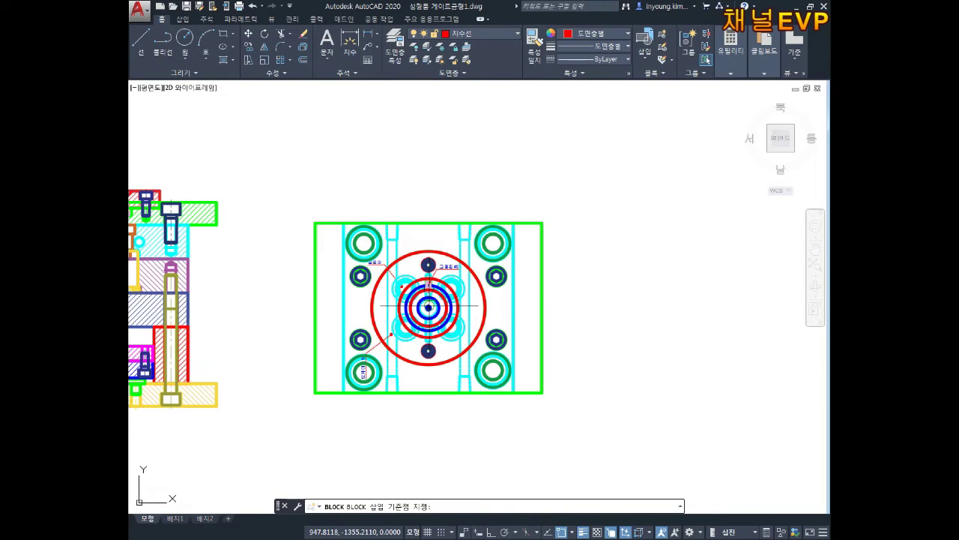
{"action": "left_click", "coordinate": [428, 313]}
{"action": "left_click", "coordinate": [472, 171]}
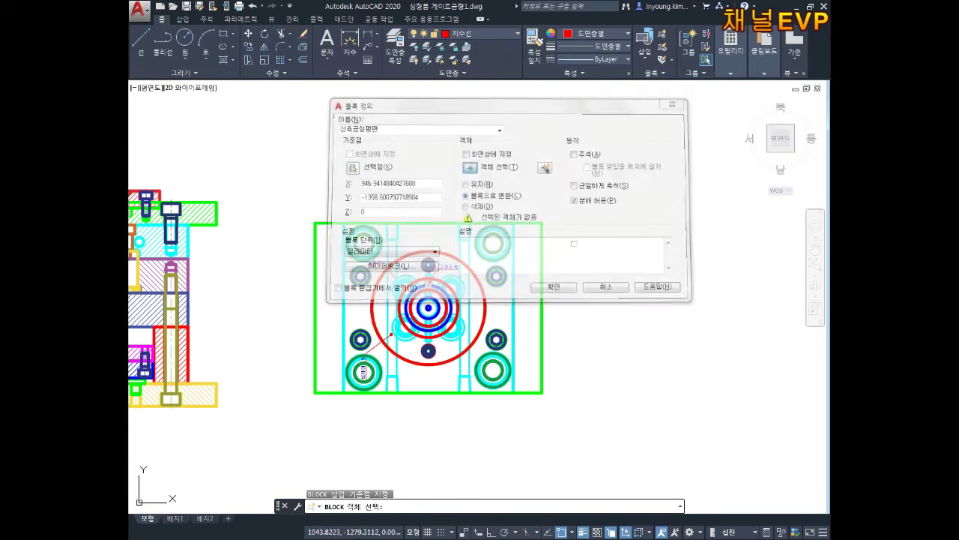
{"action": "left_click", "coordinate": [601, 177]}
{"action": "left_click", "coordinate": [283, 430]}
{"action": "key", "text": "Return"}
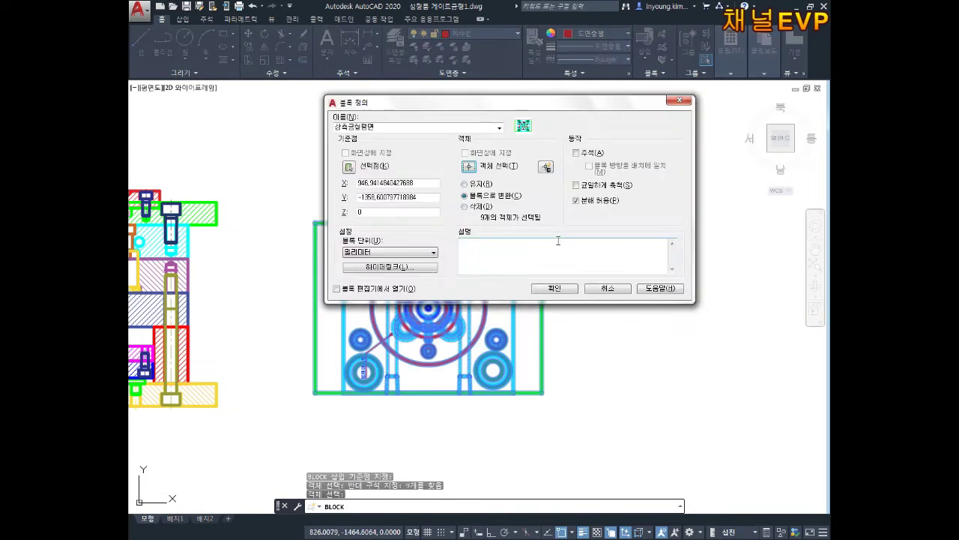
{"action": "left_click", "coordinate": [552, 288]}
{"action": "scroll", "coordinate": [541, 356], "scroll_direction": "down", "scroll_amount": 3}
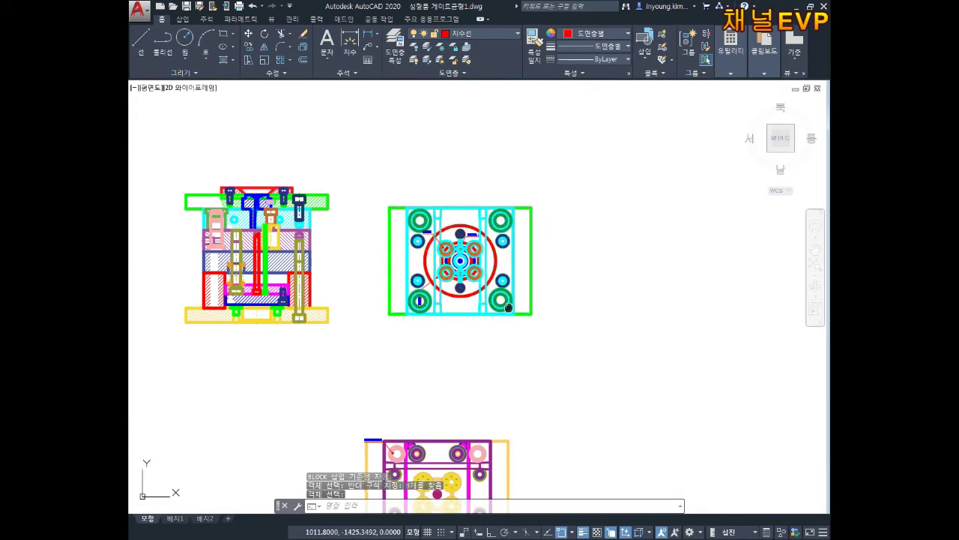
- Start a copy and select the new plate view block
{"action": "key", "text": "Escape"}
{"action": "key", "text": "Return"}
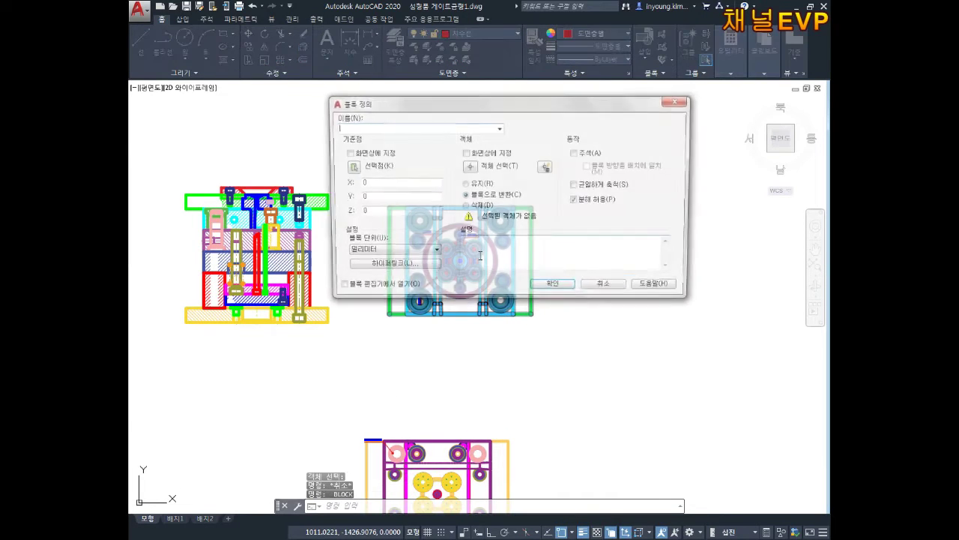
{"action": "key", "text": "Escape"}
{"action": "key", "text": "Escape"}
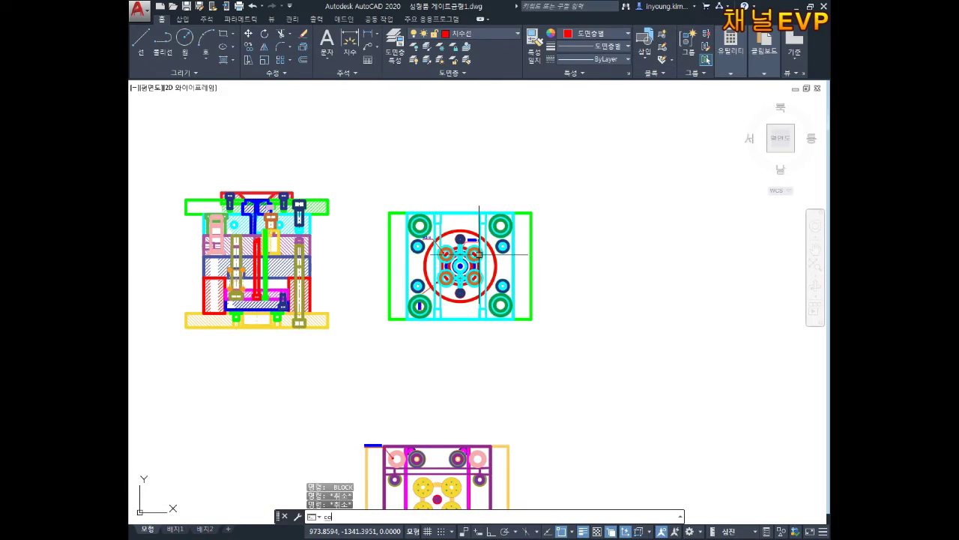
{"action": "key", "text": "Return"}
{"action": "left_click", "coordinate": [517, 139]}
{"action": "left_click", "coordinate": [457, 214]}
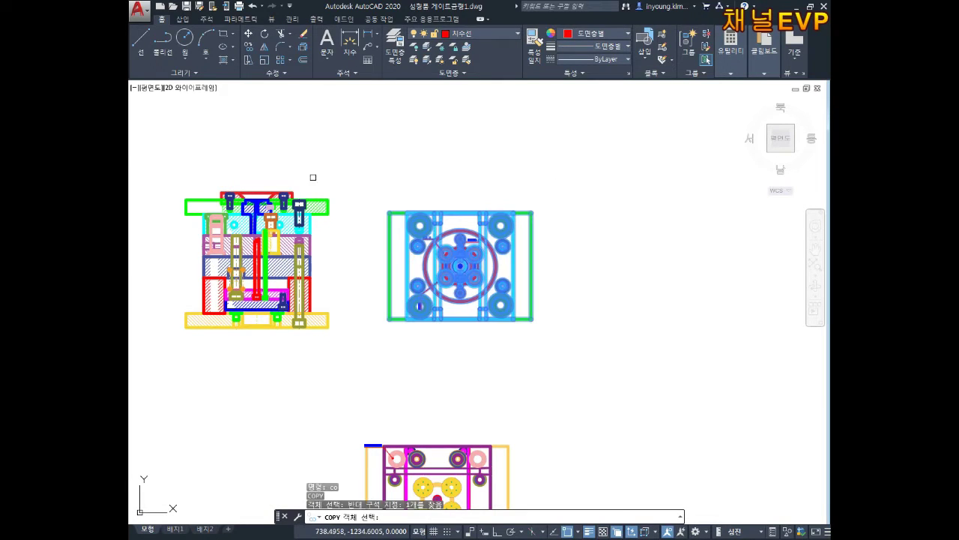
- Copy the plate view block and side section beside the purple assembly's views
{"action": "left_click", "coordinate": [279, 198]}
{"action": "key", "text": "Return"}
{"action": "left_click", "coordinate": [278, 198]}
{"action": "scroll", "coordinate": [323, 189], "scroll_direction": "down", "scroll_amount": 5}
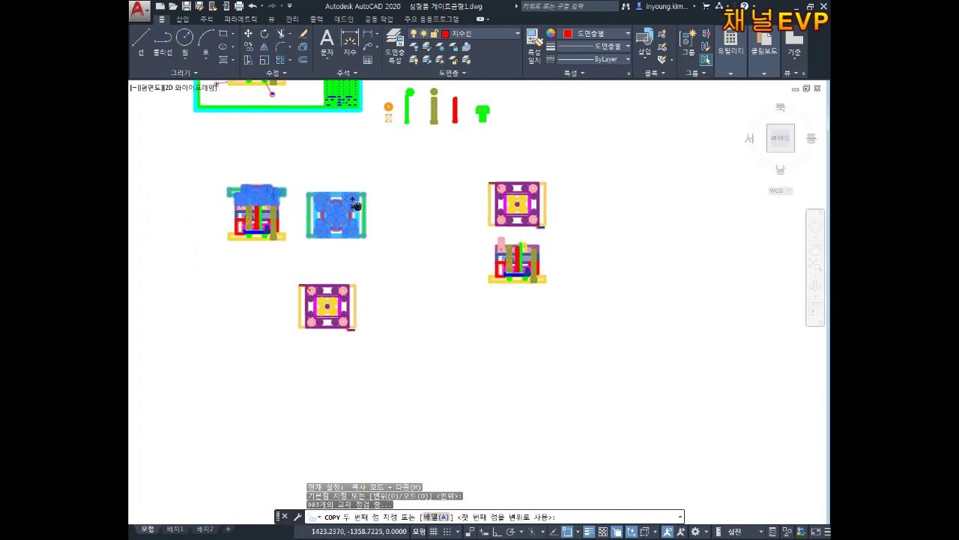
{"action": "middle_click_drag", "start_coordinate": [602, 261], "coordinate": [494, 297]}
{"action": "scroll", "coordinate": [533, 278], "scroll_direction": "up", "scroll_amount": 2}
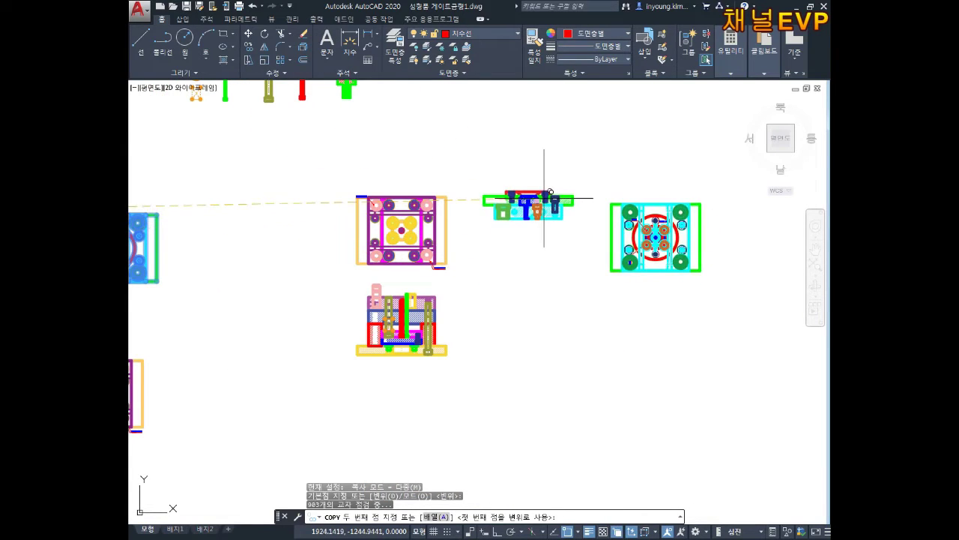
{"action": "left_click", "coordinate": [544, 332]}
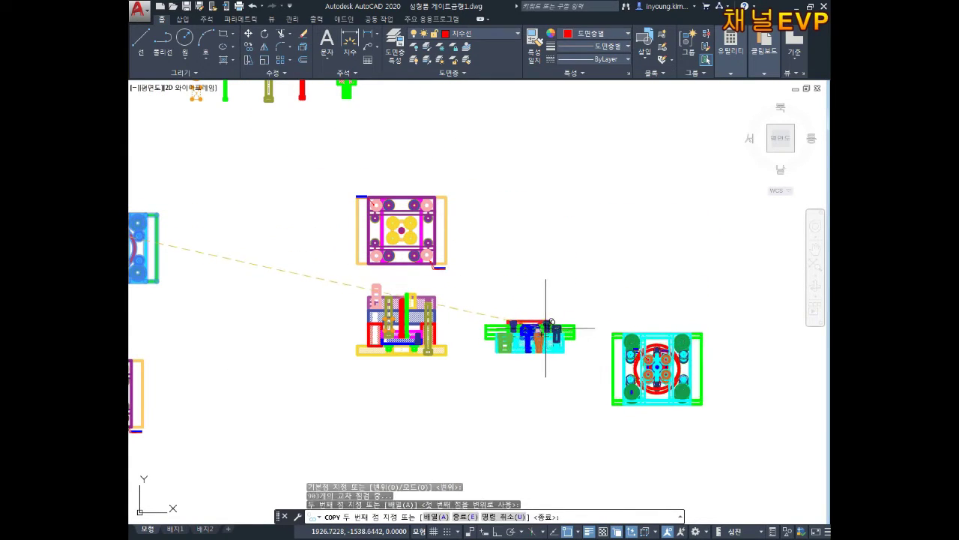
{"action": "key", "text": "Escape"}
{"action": "key", "text": "Escape"}
{"action": "key", "text": "Escape"}
- Move the copied plate view beside the purple top view
{"action": "left_click", "coordinate": [689, 360]}
{"action": "type", "text": "m"}
{"action": "key", "text": "Return"}
{"action": "left_click", "coordinate": [655, 377]}
{"action": "left_click", "coordinate": [524, 239]}
{"action": "key", "text": "Escape"}
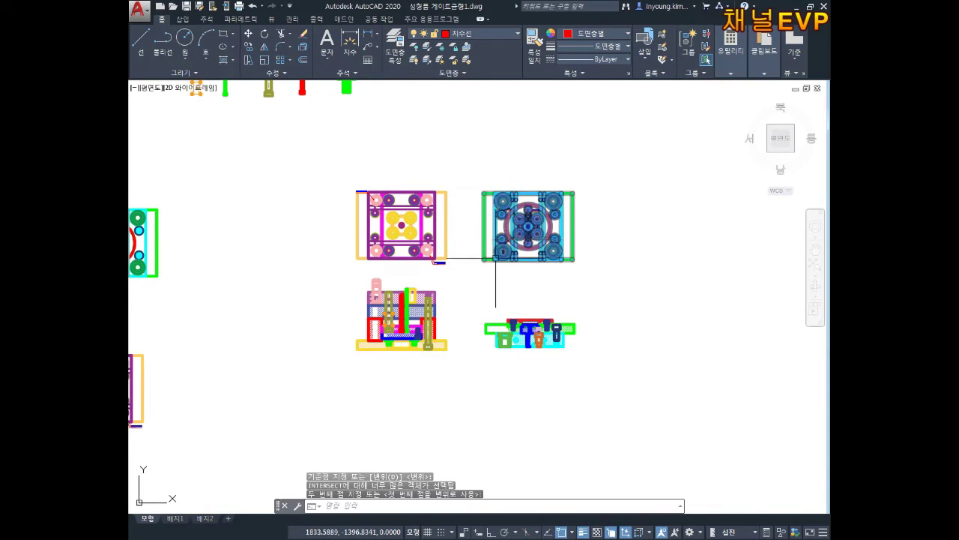
{"action": "scroll", "coordinate": [547, 231], "scroll_direction": "up", "scroll_amount": 4}
{"action": "scroll", "coordinate": [546, 231], "scroll_direction": "up", "scroll_amount": 2}
{"action": "key", "text": "Escape"}
{"action": "key", "text": "Escape"}
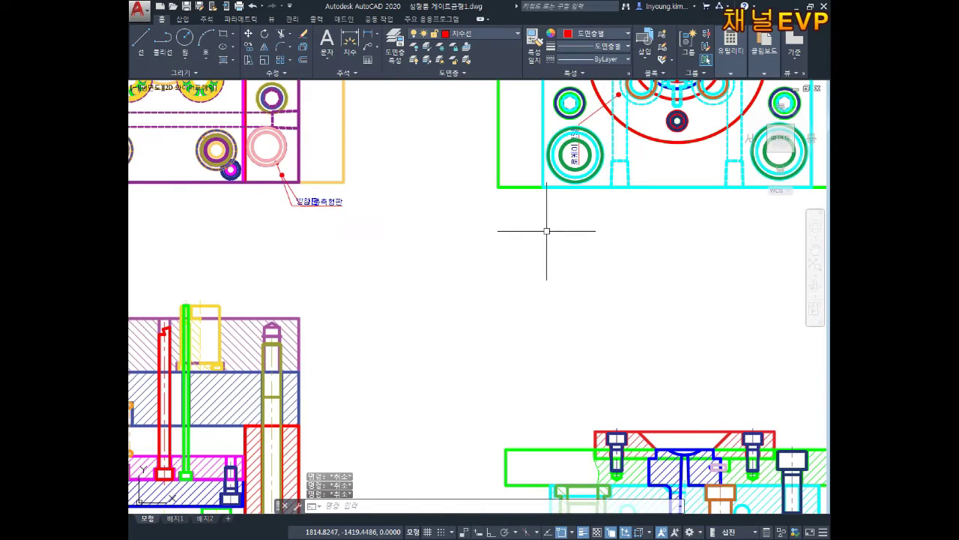
- Draw a horizontal construction line (XLINE, Horizontal) through the section view's corner
{"action": "type", "text": "xl"}
{"action": "key", "text": "Return"}
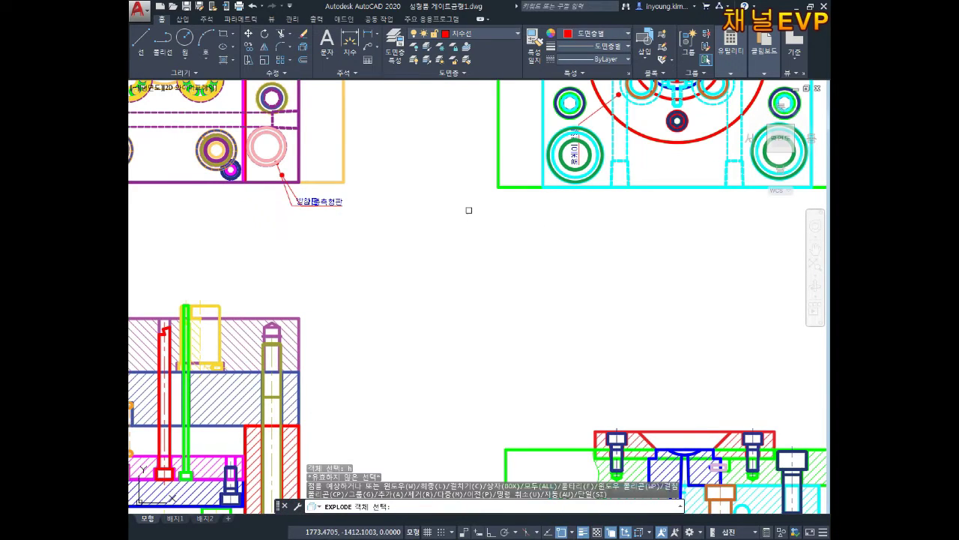
{"action": "middle_click_drag", "start_coordinate": [453, 326], "coordinate": [503, 250]}
{"action": "key", "text": "Escape"}
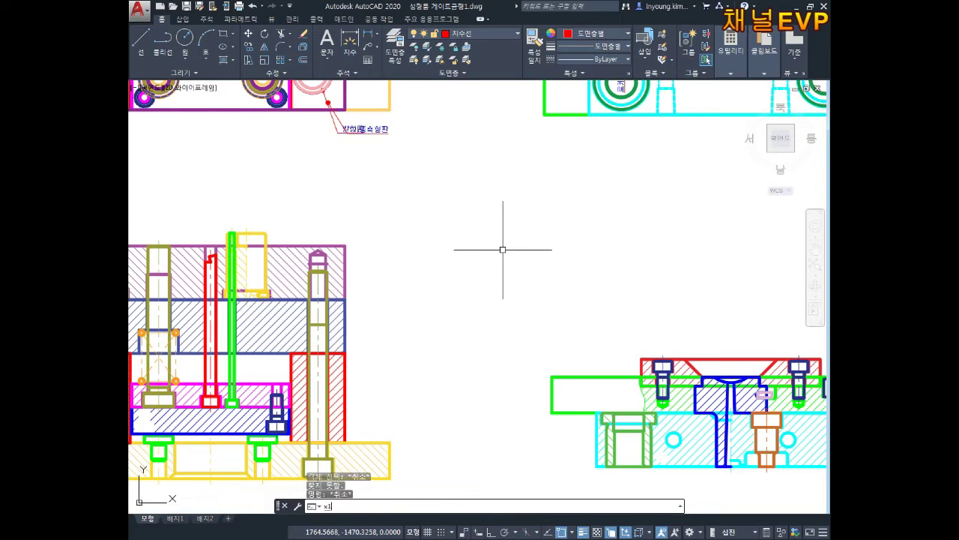
{"action": "key", "text": "Return"}
{"action": "type", "text": "h"}
{"action": "key", "text": "Return"}
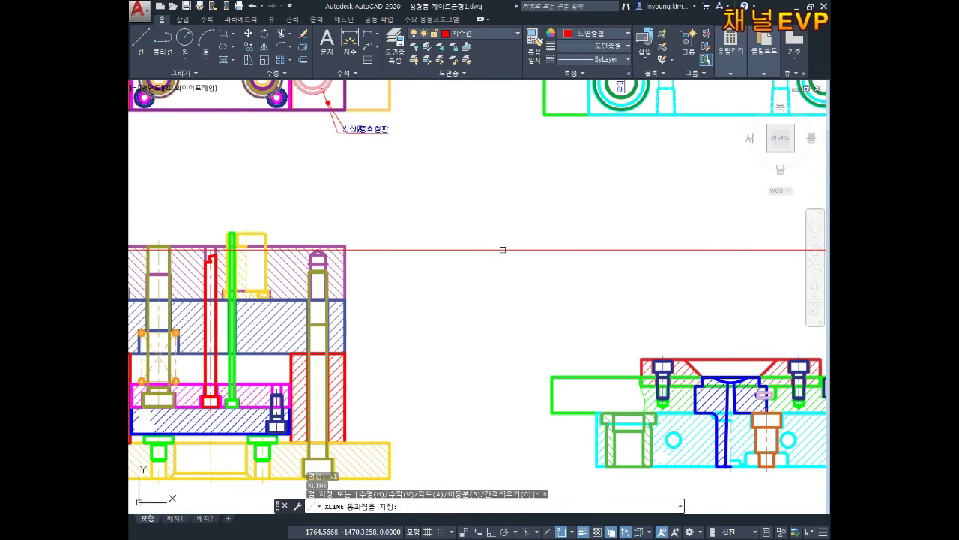
{"action": "middle_click_drag", "start_coordinate": [477, 342], "coordinate": [482, 261]}
{"action": "left_click", "coordinate": [395, 397]}
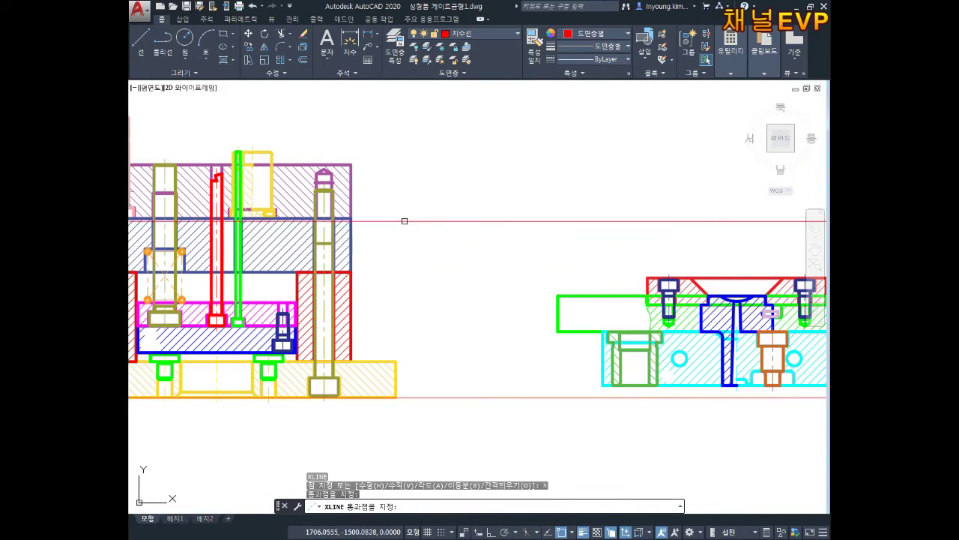
- Add two more horizontal guide lines, including one along the upper views' bottom edge
{"action": "middle_click_drag", "start_coordinate": [405, 221], "coordinate": [392, 349]}
{"action": "left_click", "coordinate": [342, 319]}
{"action": "middle_click_drag", "start_coordinate": [342, 319], "coordinate": [341, 440]}
{"action": "scroll", "coordinate": [374, 264], "scroll_direction": "up", "scroll_amount": 2}
{"action": "scroll", "coordinate": [364, 272], "scroll_direction": "up", "scroll_amount": 2}
{"action": "left_click", "coordinate": [307, 352]}
{"action": "scroll", "coordinate": [365, 330], "scroll_direction": "down", "scroll_amount": 1}
{"action": "middle_click_drag", "start_coordinate": [520, 333], "coordinate": [520, 266]}
{"action": "scroll", "coordinate": [520, 332], "scroll_direction": "down", "scroll_amount": 3}
{"action": "middle_click_drag", "start_coordinate": [606, 388], "coordinate": [607, 317]}
{"action": "key", "text": "Escape"}
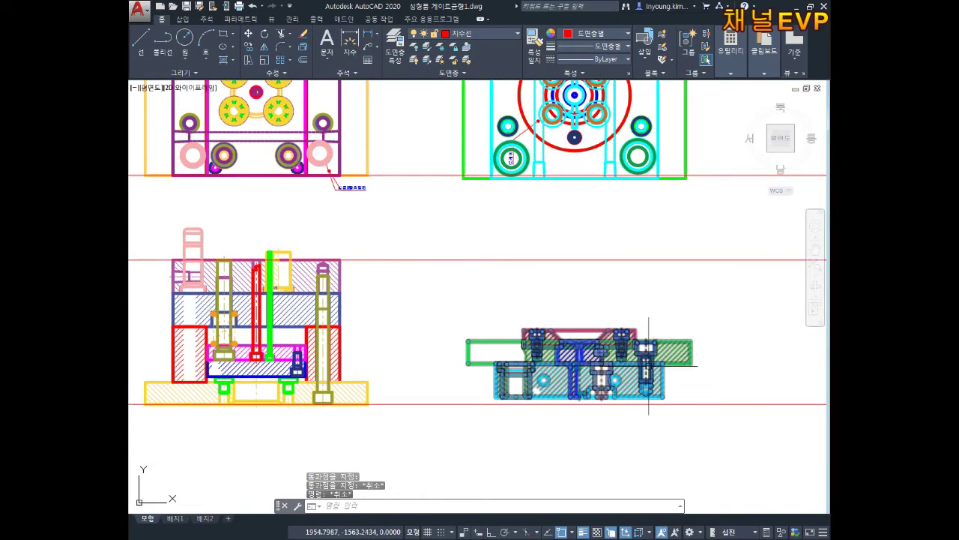
- Recentre the drawing to frame both section views near the guide lines
{"action": "middle_click_drag", "start_coordinate": [648, 365], "coordinate": [657, 386]}
{"action": "scroll", "coordinate": [395, 294], "scroll_direction": "up", "scroll_amount": 3}
{"action": "scroll", "coordinate": [402, 294], "scroll_direction": "up", "scroll_amount": 2}
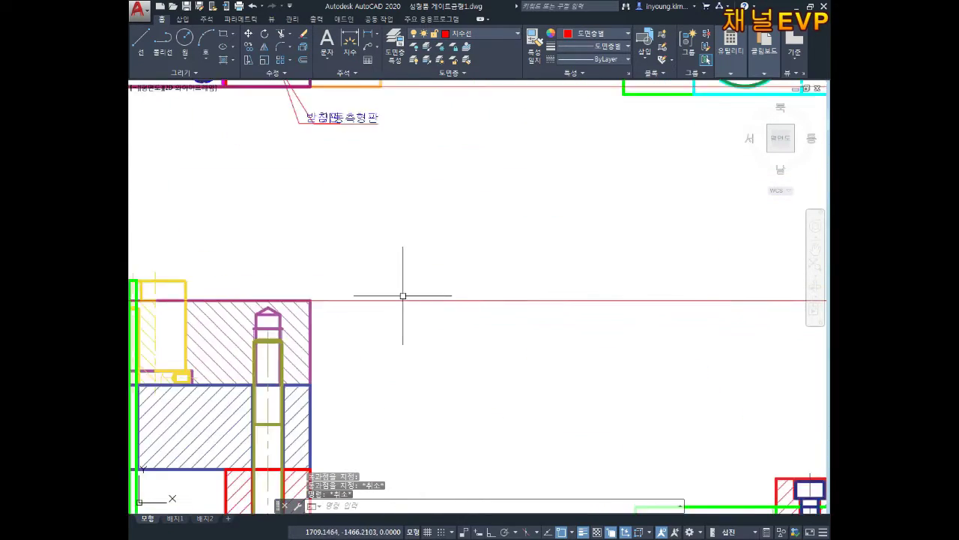
{"action": "scroll", "coordinate": [402, 294], "scroll_direction": "down", "scroll_amount": 5}
{"action": "key", "text": "Escape"}
{"action": "key", "text": "Escape"}
{"action": "mouse_move", "coordinate": [621, 353]}
{"action": "middle_mouse_down"}
{"action": "mouse_move", "coordinate": [518, 347]}
{"action": "mouse_move", "coordinate": [547, 304]}
{"action": "middle_mouse_up"}
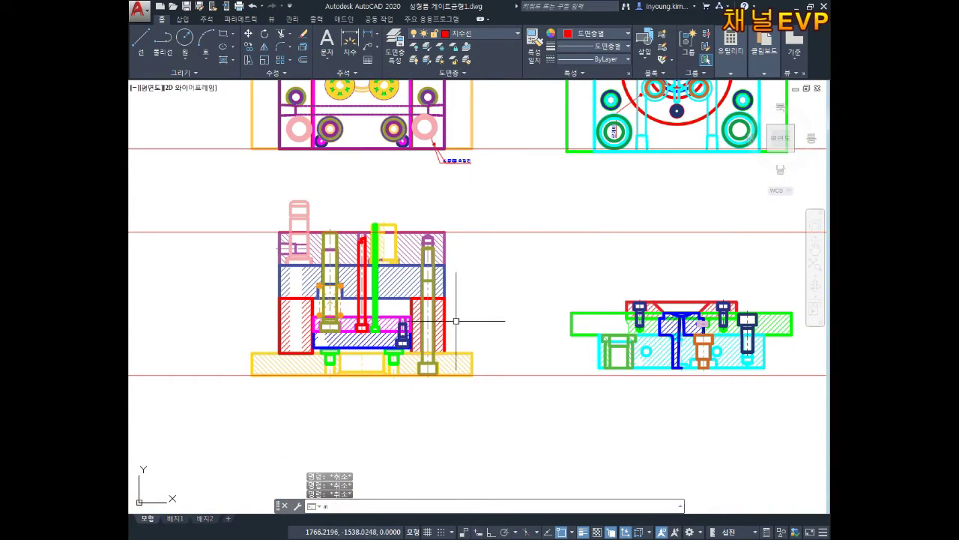
- Move the left section view down onto the lower guide line
{"action": "key", "text": "Return"}
{"action": "left_click", "coordinate": [474, 203]}
{"action": "left_click", "coordinate": [237, 384]}
{"action": "key", "text": "Return"}
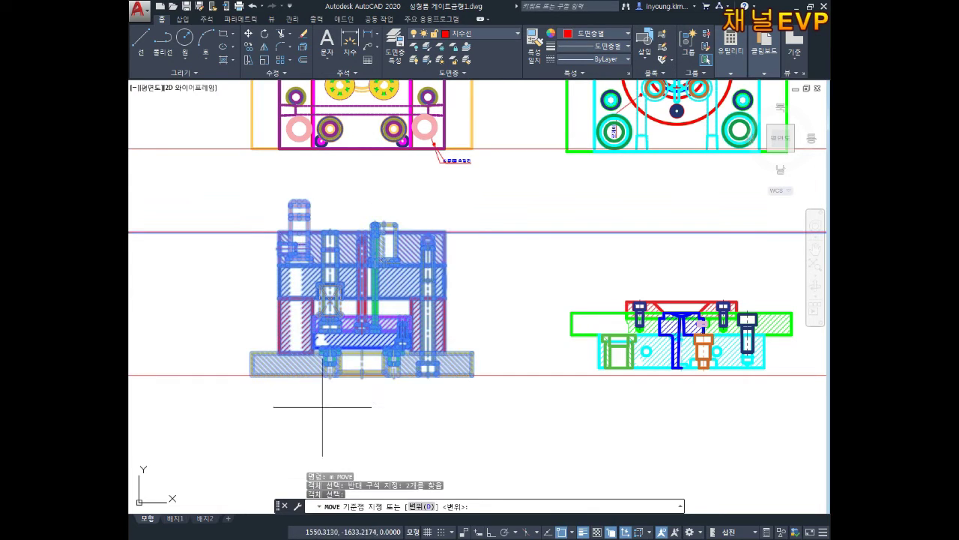
{"action": "left_click", "coordinate": [362, 371]}
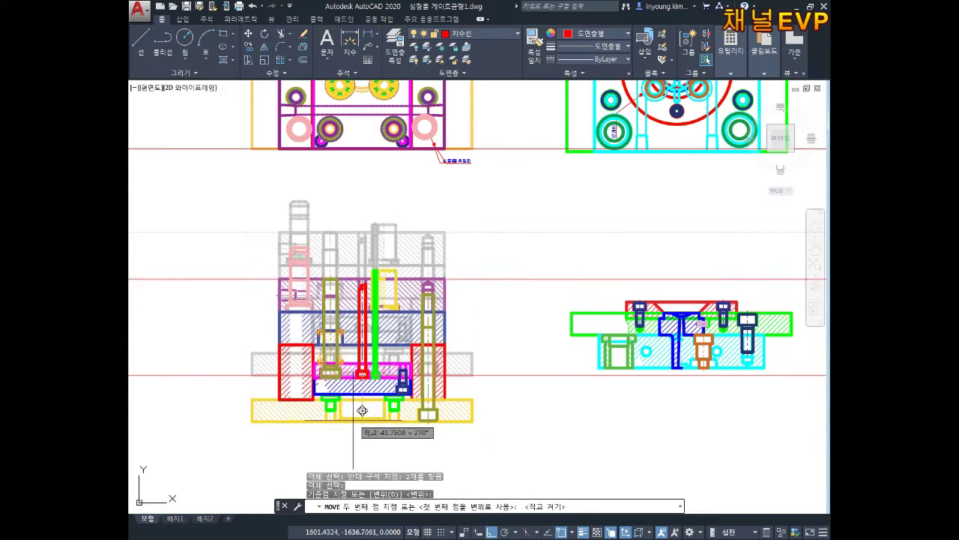
{"action": "left_click", "coordinate": [365, 428]}
{"action": "key", "text": "Escape"}
- Move the right section view up, placing its bottom corner on the upper guide line
{"action": "middle_click_drag", "start_coordinate": [418, 391], "coordinate": [359, 392]}
{"action": "key", "text": "Escape"}
{"action": "key", "text": "Escape"}
{"action": "left_click", "coordinate": [615, 365]}
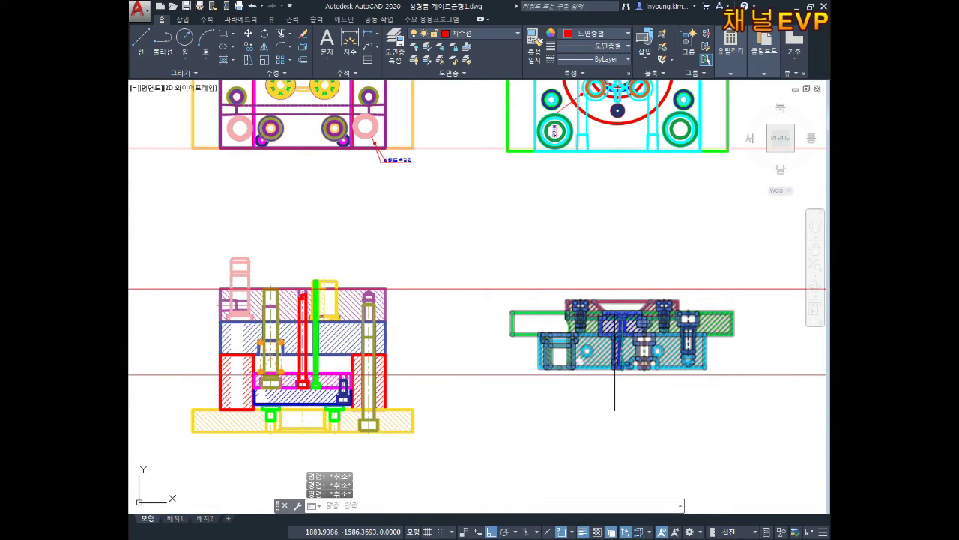
{"action": "type", "text": "m"}
{"action": "key", "text": "Return"}
{"action": "key", "text": "Return"}
{"action": "scroll", "coordinate": [584, 353], "scroll_direction": "up", "scroll_amount": 4}
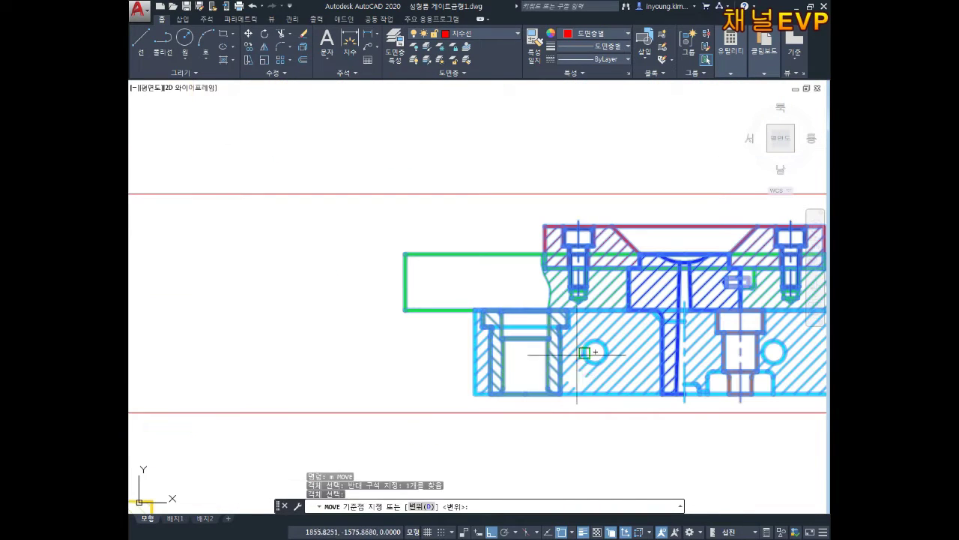
{"action": "left_click", "coordinate": [475, 392]}
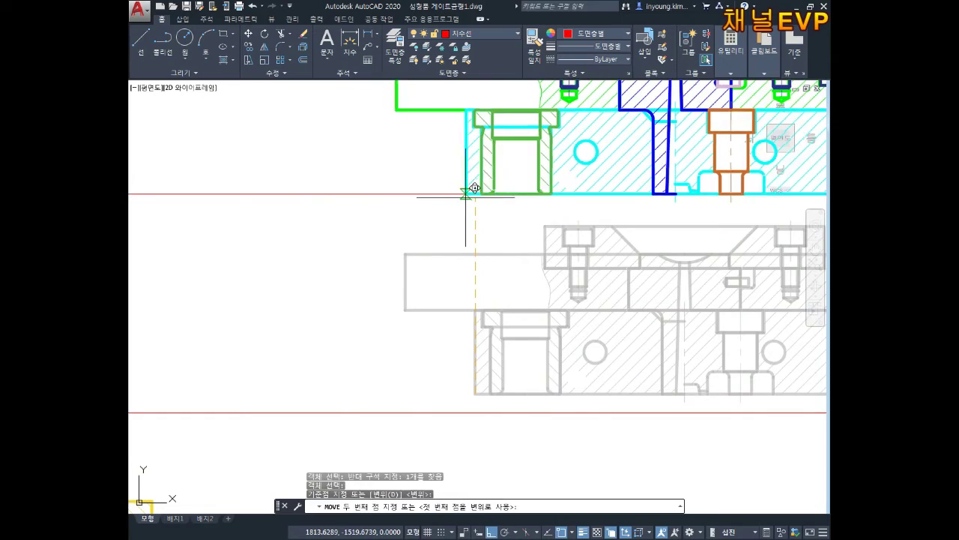
{"action": "left_click", "coordinate": [481, 196]}
{"action": "key", "text": "Escape"}
- Erase the two stray lines
{"action": "scroll", "coordinate": [481, 201], "scroll_direction": "down", "scroll_amount": 4}
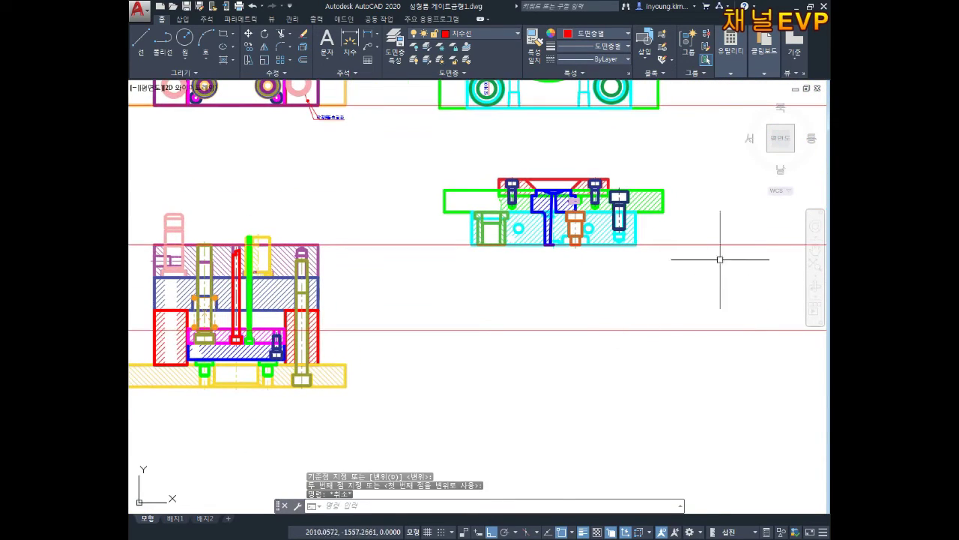
{"action": "key", "text": "Escape"}
{"action": "left_click", "coordinate": [699, 355]}
{"action": "left_click", "coordinate": [698, 364]}
{"action": "key", "text": "Delete"}
{"action": "scroll", "coordinate": [621, 304], "scroll_direction": "down", "scroll_amount": 2}
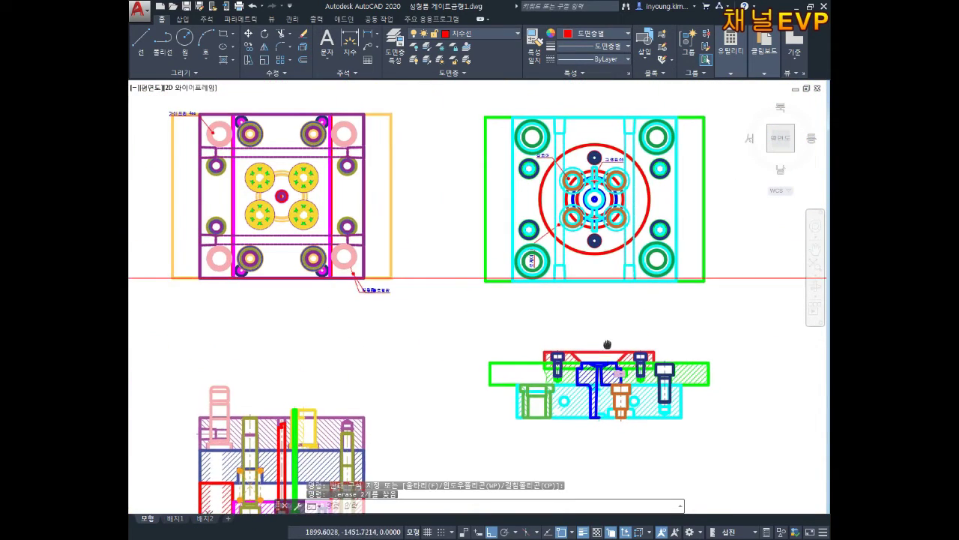
- Select the right-side plate view and pick a move base point, then cancel the move
{"action": "scroll", "coordinate": [567, 310], "scroll_direction": "up", "scroll_amount": 2}
{"action": "scroll", "coordinate": [525, 314], "scroll_direction": "up", "scroll_amount": 4}
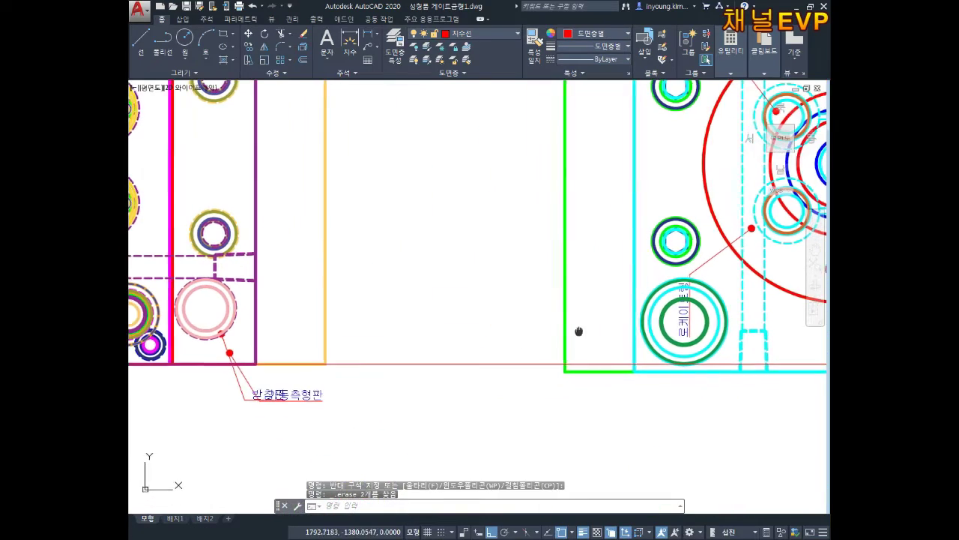
{"action": "key", "text": "Escape"}
{"action": "scroll", "coordinate": [523, 301], "scroll_direction": "up", "scroll_amount": 2}
{"action": "left_click", "coordinate": [536, 327]}
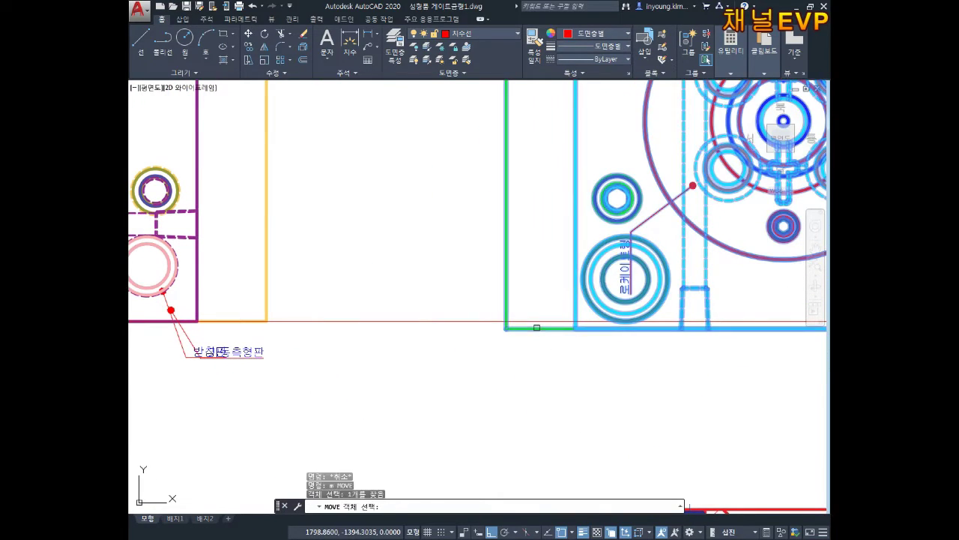
{"action": "key", "text": "Return"}
{"action": "left_click", "coordinate": [506, 323]}
{"action": "key", "text": "Escape"}
{"action": "key", "text": "Escape"}
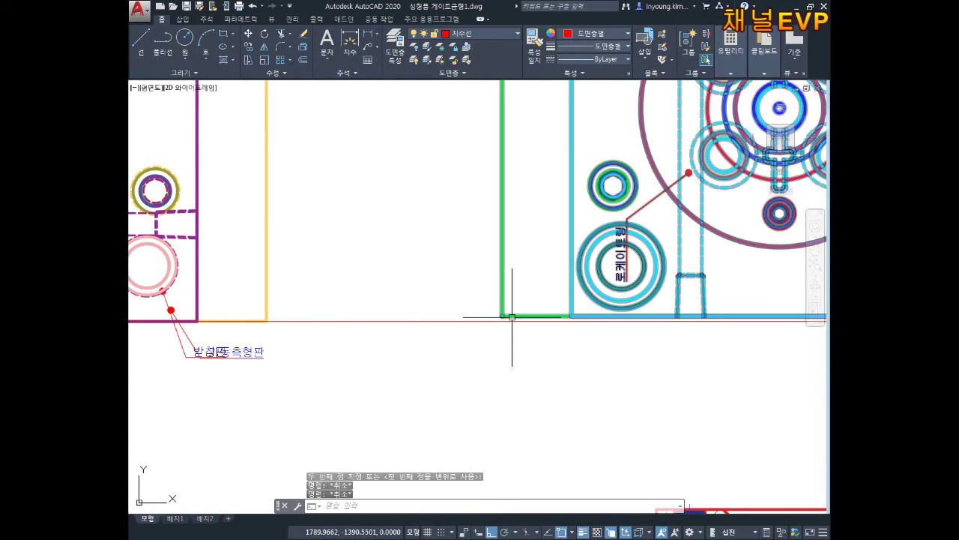
- Window-select the plate view again, pick its bottom-left corner as base, then cancel
{"action": "scroll", "coordinate": [512, 316], "scroll_direction": "up", "scroll_amount": 2}
{"action": "left_click", "coordinate": [516, 268]}
{"action": "left_click", "coordinate": [461, 302]}
{"action": "key", "text": "Return"}
{"action": "left_click", "coordinate": [492, 328]}
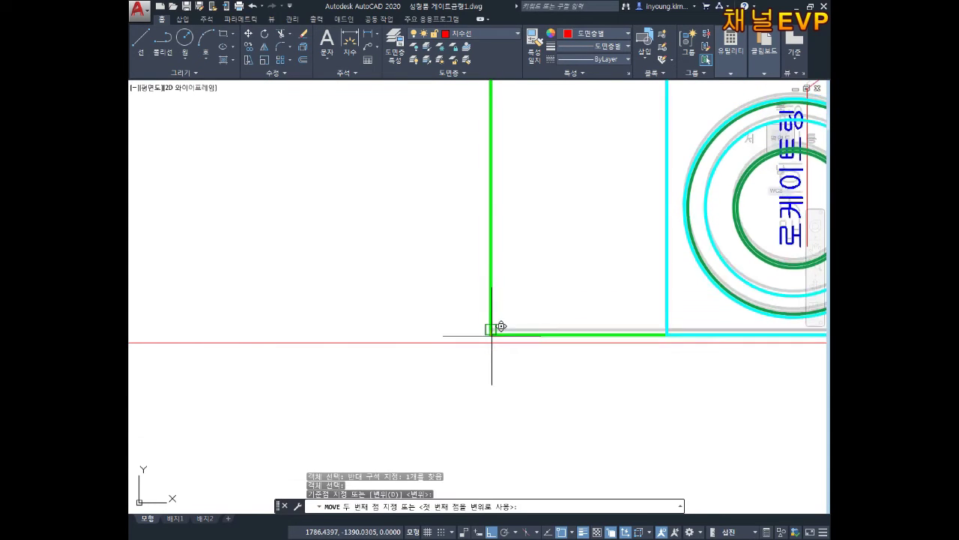
{"action": "key", "text": "Escape"}
{"action": "scroll", "coordinate": [527, 341], "scroll_direction": "down", "scroll_amount": 2}
{"action": "scroll", "coordinate": [546, 237], "scroll_direction": "down", "scroll_amount": 2}
{"action": "scroll", "coordinate": [529, 335], "scroll_direction": "down", "scroll_amount": 2}
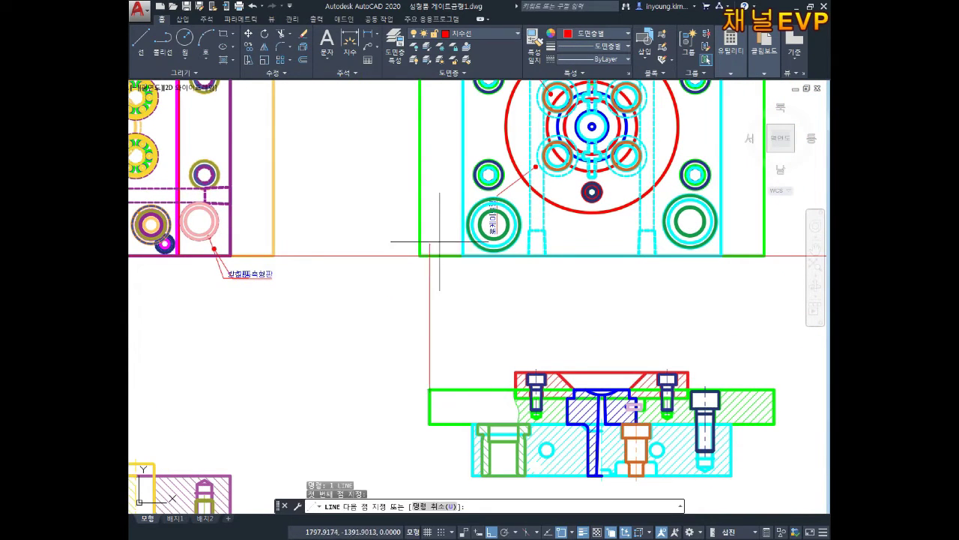
- Start moving the green plate outline with M, then cancel the move
{"action": "key", "text": "Escape"}
{"action": "scroll", "coordinate": [420, 229], "scroll_direction": "up", "scroll_amount": 2}
{"action": "key", "text": "Escape"}
{"action": "key", "text": "Escape"}
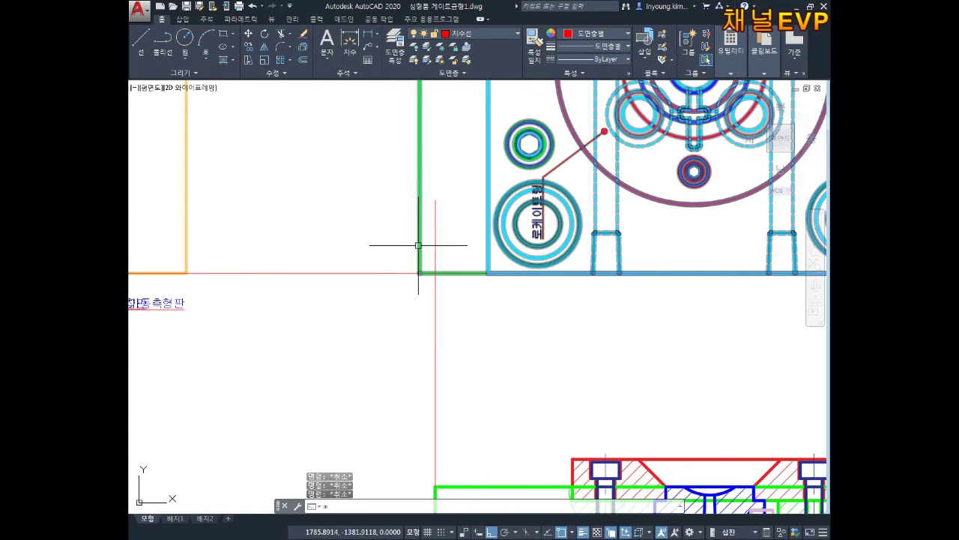
{"action": "key", "text": "BackSpace"}
{"action": "type", "text": "m"}
{"action": "key", "text": "Return"}
{"action": "left_click", "coordinate": [439, 204]}
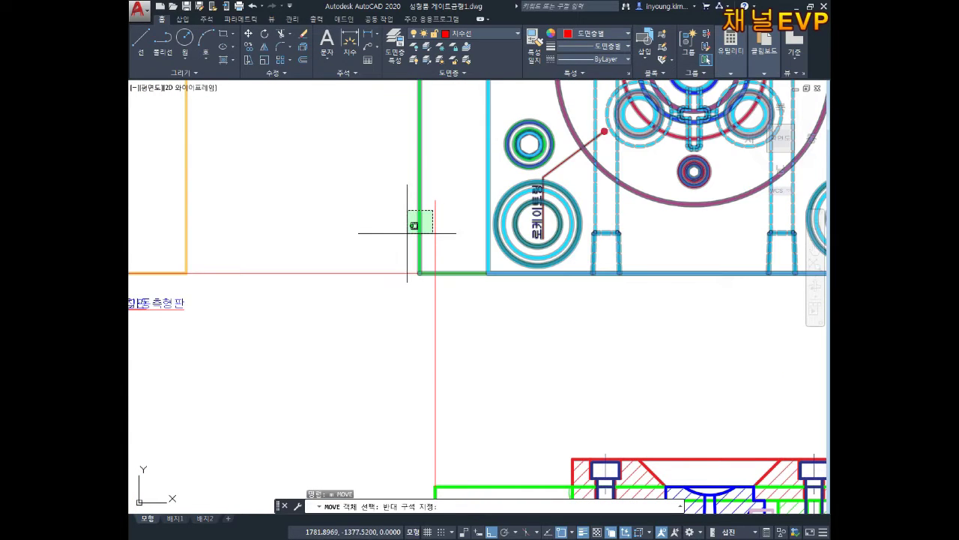
{"action": "left_click", "coordinate": [409, 235]}
{"action": "scroll", "coordinate": [420, 260], "scroll_direction": "up", "scroll_amount": 4}
{"action": "key", "text": "Return"}
{"action": "left_click", "coordinate": [422, 307]}
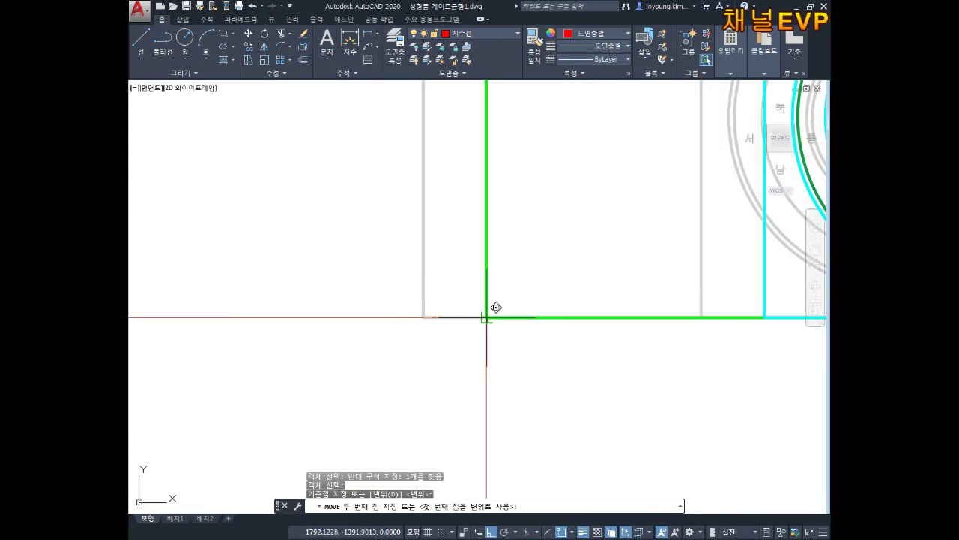
{"action": "key", "text": "Escape"}
{"action": "scroll", "coordinate": [525, 299], "scroll_direction": "down", "scroll_amount": 2}
- Erase the stray vertical and horizontal construction lines between the views
{"action": "left_click", "coordinate": [498, 327]}
{"action": "left_click", "coordinate": [457, 327]}
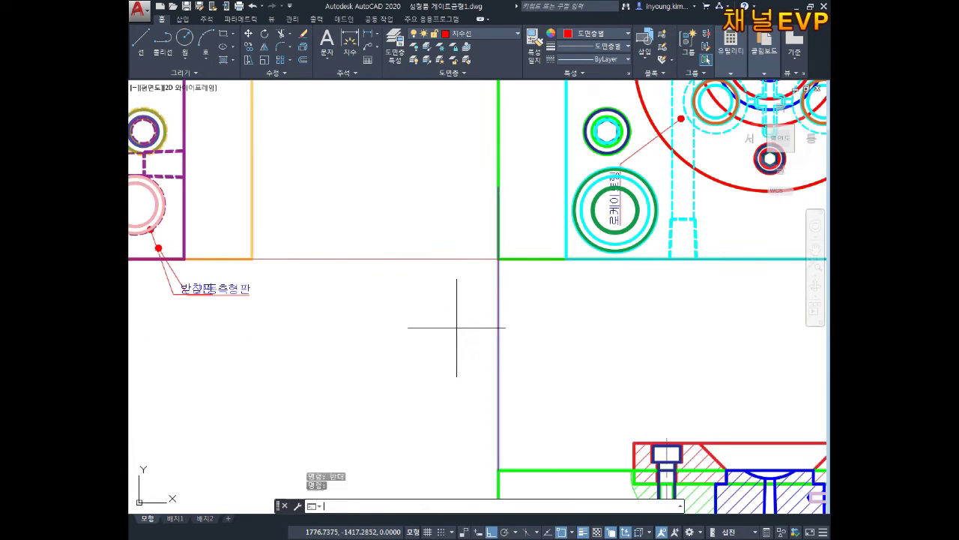
{"action": "left_click", "coordinate": [453, 262]}
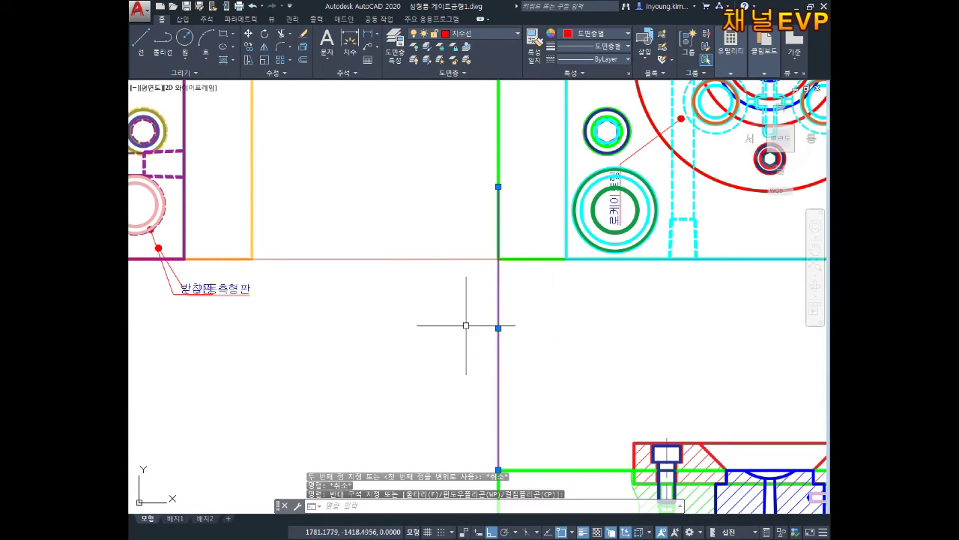
{"action": "left_click", "coordinate": [440, 237]}
{"action": "key", "text": "Delete"}
{"action": "scroll", "coordinate": [498, 258], "scroll_direction": "down", "scroll_amount": 5}
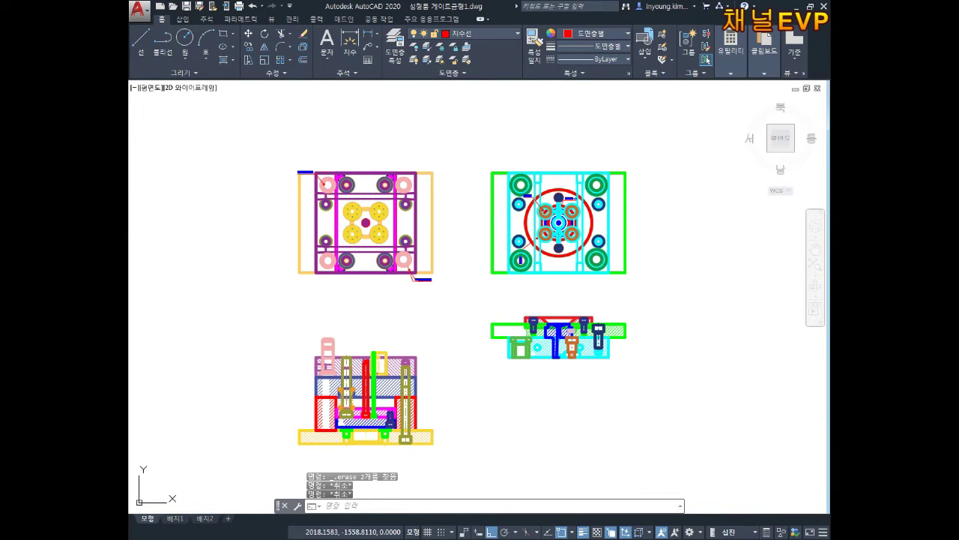
- Recentre and zoom to review the four aligned mold views
{"action": "middle_click_drag", "start_coordinate": [564, 351], "coordinate": [587, 312]}
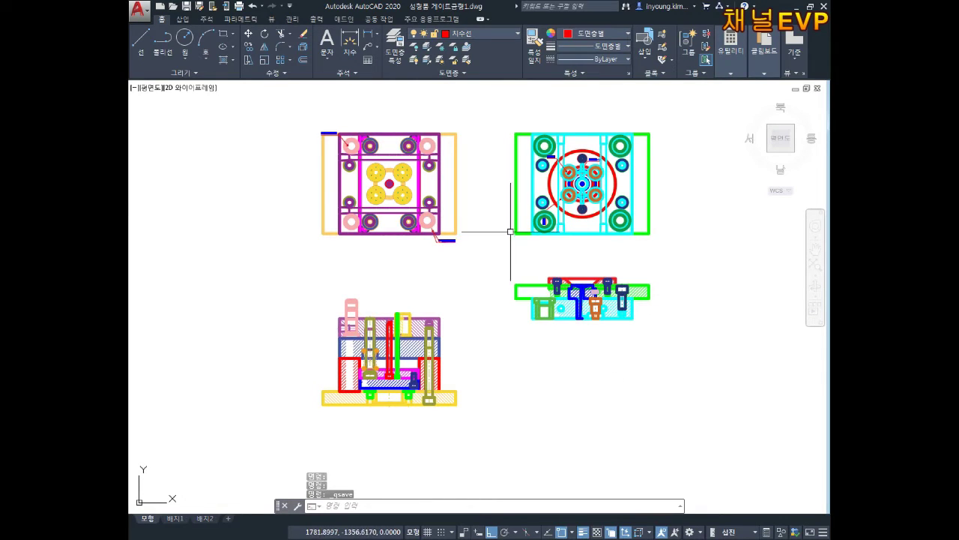
{"action": "left_click", "coordinate": [562, 310]}
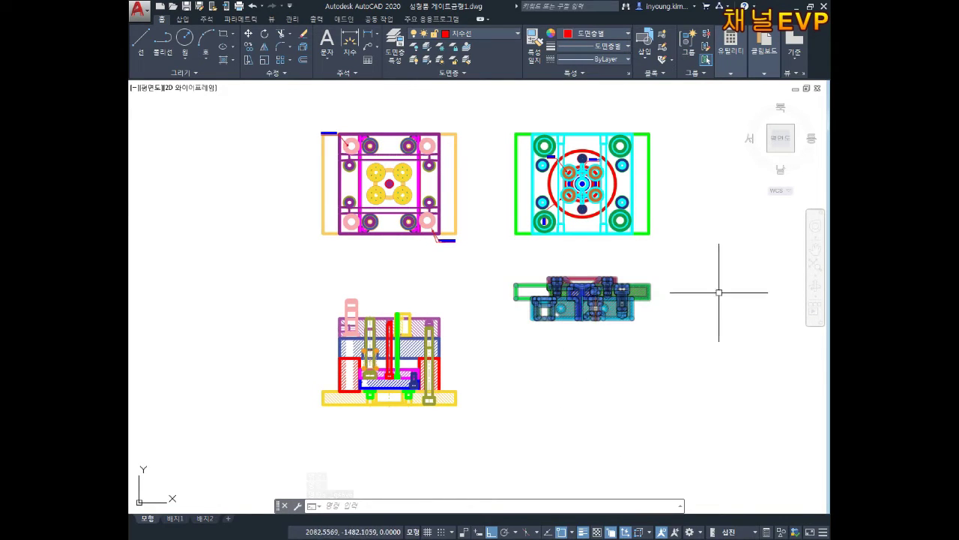
{"action": "key", "text": "Escape"}
{"action": "scroll", "coordinate": [634, 250], "scroll_direction": "up", "scroll_amount": 3}
{"action": "scroll", "coordinate": [664, 225], "scroll_direction": "up", "scroll_amount": 2}
{"action": "scroll", "coordinate": [632, 220], "scroll_direction": "down", "scroll_amount": 2}
{"action": "scroll", "coordinate": [670, 325], "scroll_direction": "down", "scroll_amount": 1}
{"action": "scroll", "coordinate": [666, 325], "scroll_direction": "down", "scroll_amount": 4}
{"action": "scroll", "coordinate": [639, 311], "scroll_direction": "up", "scroll_amount": 2}
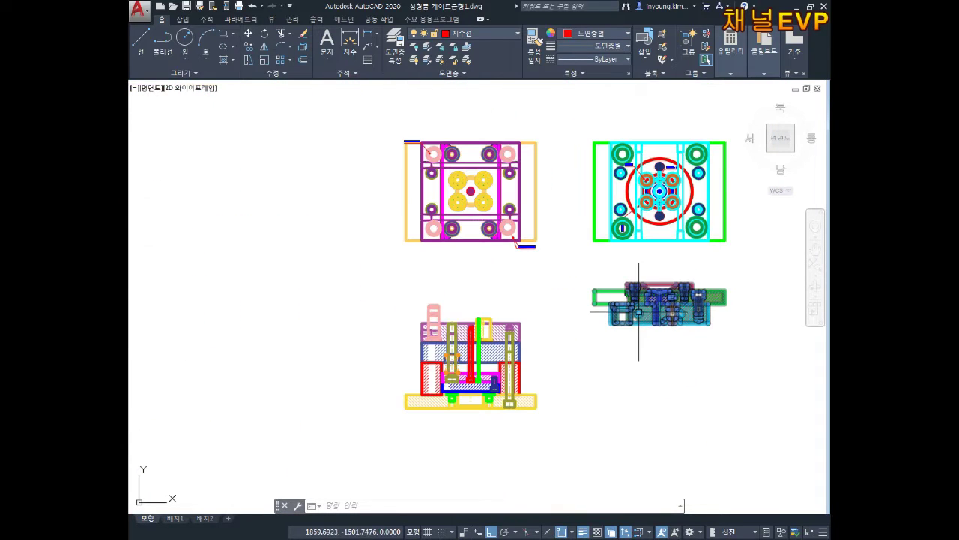
{"action": "key", "text": "Escape"}
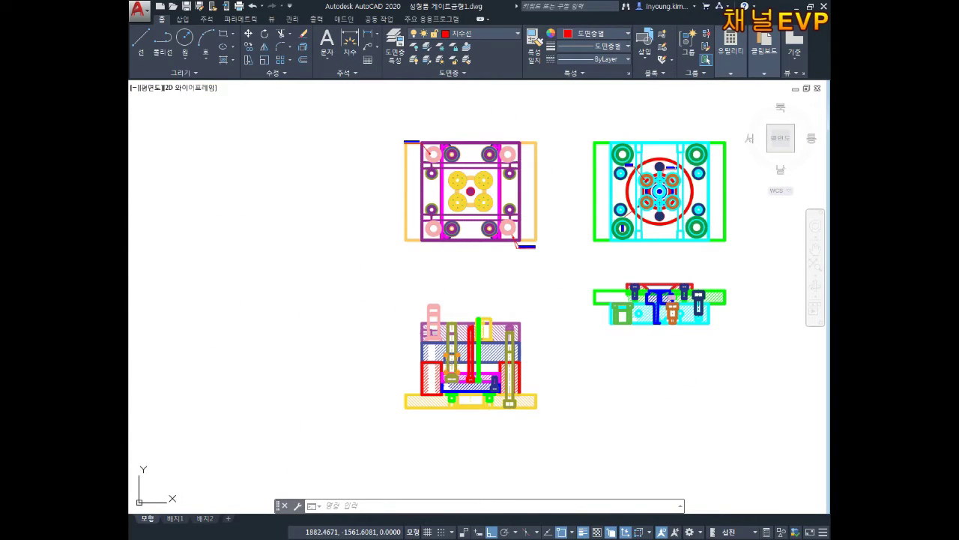
{"action": "scroll", "coordinate": [506, 304], "scroll_direction": "down", "scroll_amount": 4}
{"action": "scroll", "coordinate": [525, 329], "scroll_direction": "up", "scroll_amount": 2}
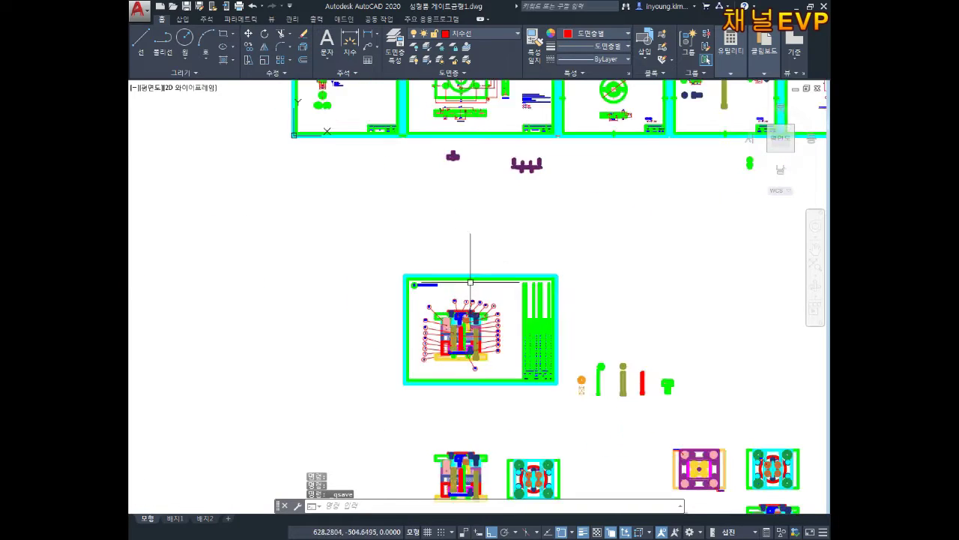
- Move the 31 loose part drawings down and to the lower left with Ortho off
{"action": "scroll", "coordinate": [524, 330], "scroll_direction": "up", "scroll_amount": 2}
{"action": "scroll", "coordinate": [524, 330], "scroll_direction": "up", "scroll_amount": 2}
{"action": "middle_click_drag", "start_coordinate": [779, 331], "coordinate": [687, 322]}
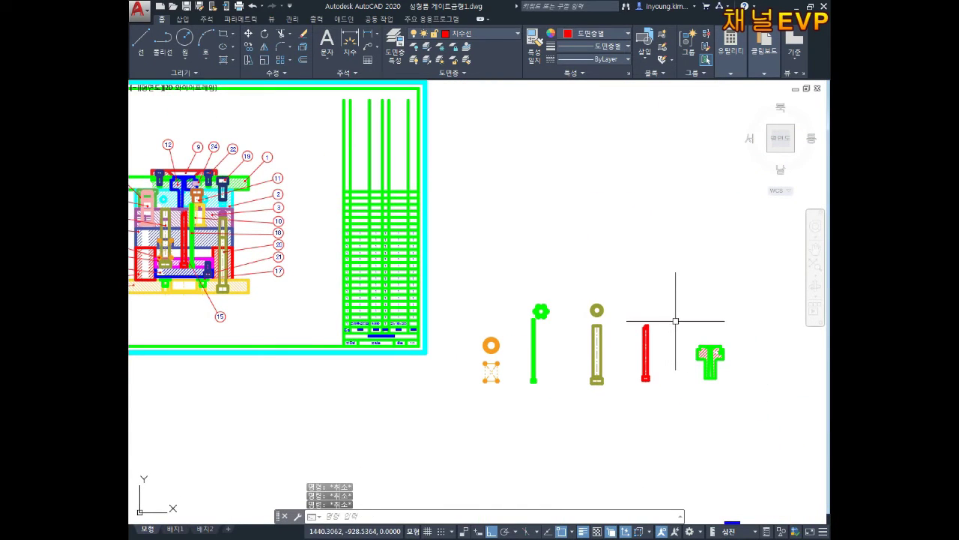
{"action": "left_click", "coordinate": [765, 260]}
{"action": "left_click", "coordinate": [438, 463]}
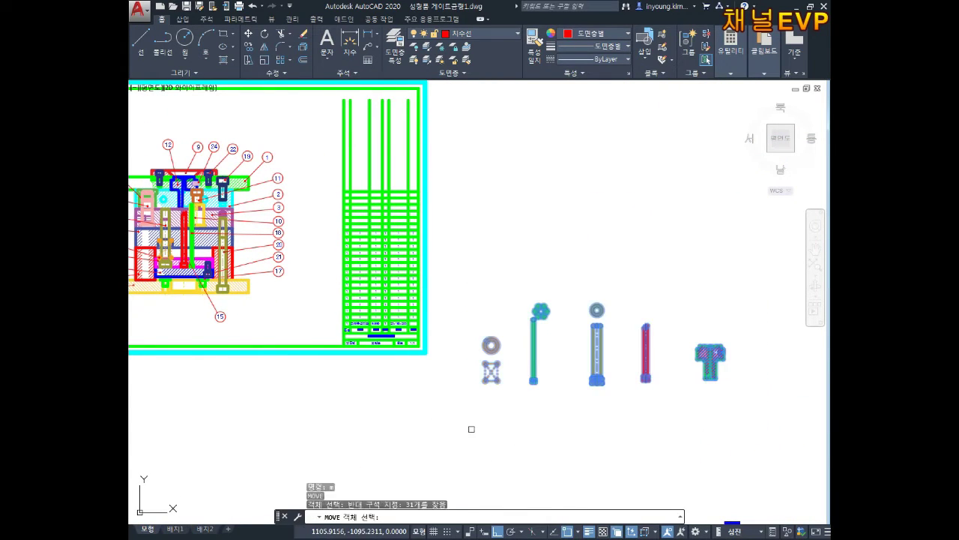
{"action": "key", "text": "Return"}
{"action": "left_click", "coordinate": [533, 381]}
{"action": "middle_click_drag", "start_coordinate": [404, 452], "coordinate": [533, 354]}
{"action": "key", "text": "F8"}
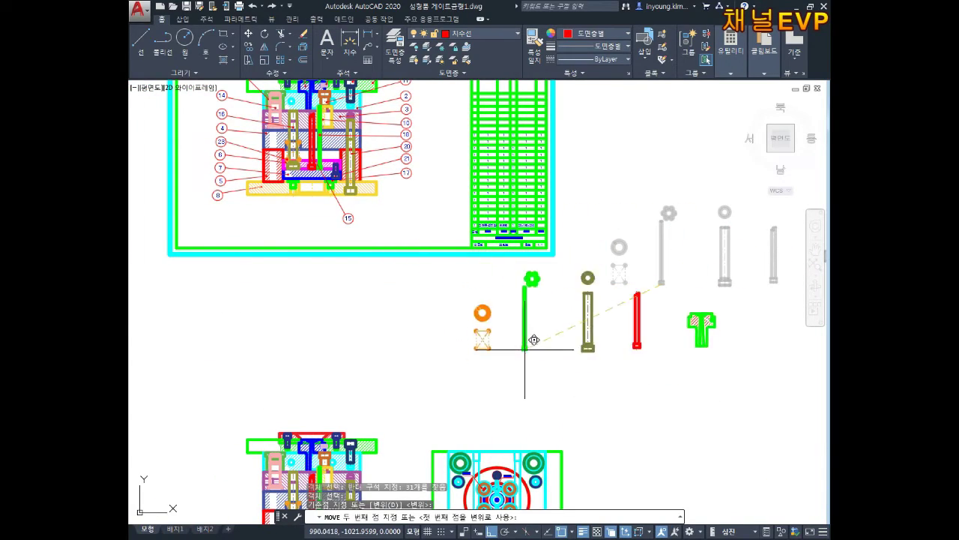
{"action": "left_click", "coordinate": [450, 416]}
{"action": "key", "text": "Escape"}
{"action": "key", "text": "Escape"}
{"action": "key", "text": "Escape"}
- Copy the whole assembly sheet from its corner and place it horizontally to the right with Ortho on
{"action": "middle_click_drag", "start_coordinate": [473, 241], "coordinate": [498, 295]}
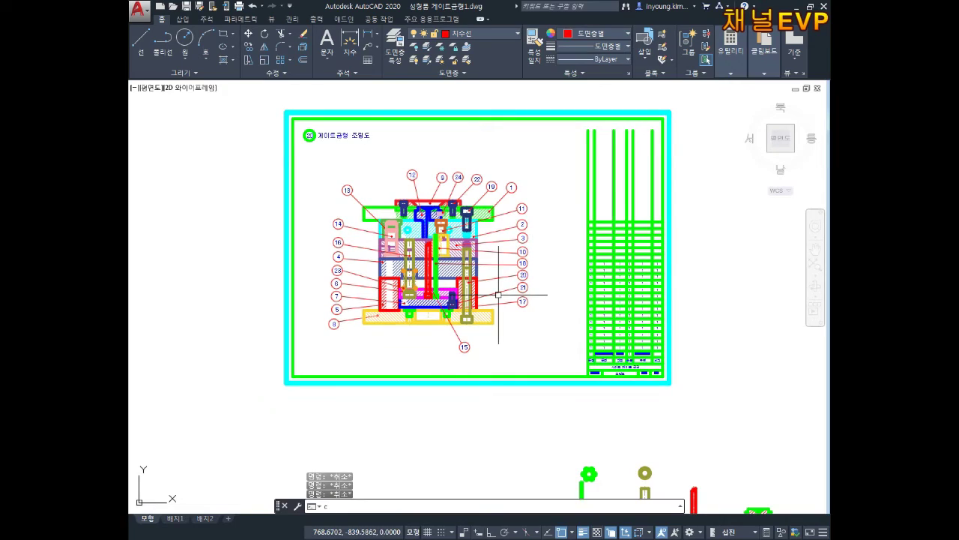
{"action": "left_click", "coordinate": [693, 105]}
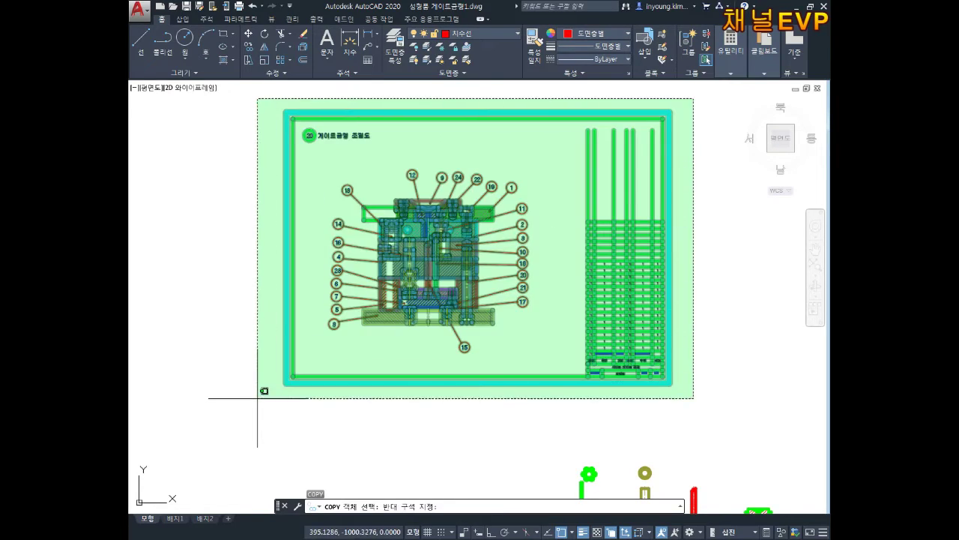
{"action": "left_click", "coordinate": [208, 397]}
{"action": "key", "text": "Return"}
{"action": "left_click", "coordinate": [284, 383]}
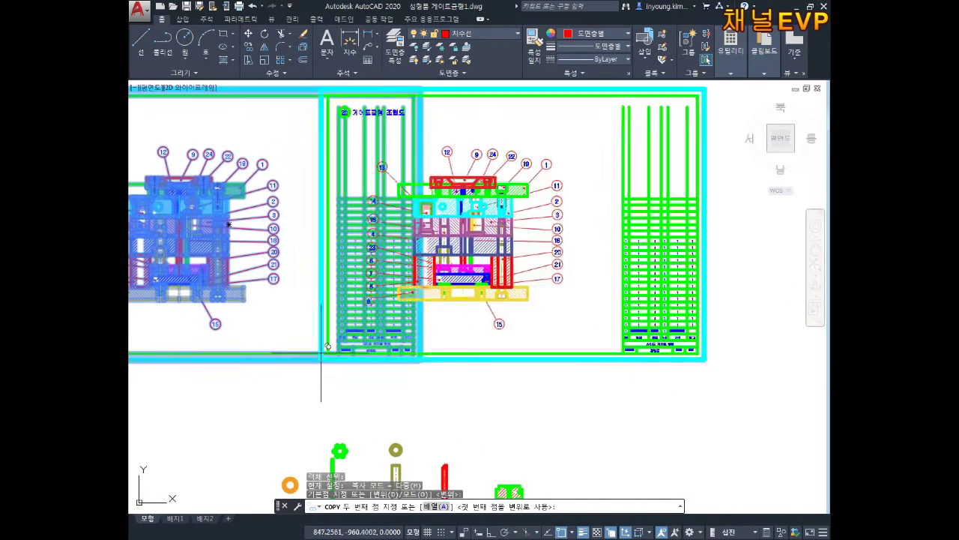
{"action": "scroll", "coordinate": [436, 359], "scroll_direction": "up", "scroll_amount": 3}
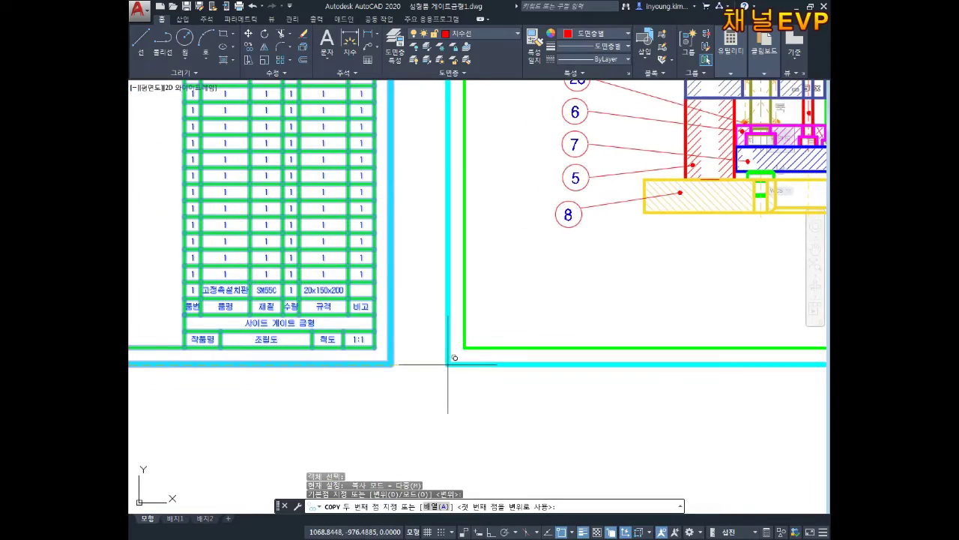
{"action": "key", "text": "F8"}
{"action": "left_click", "coordinate": [438, 360]}
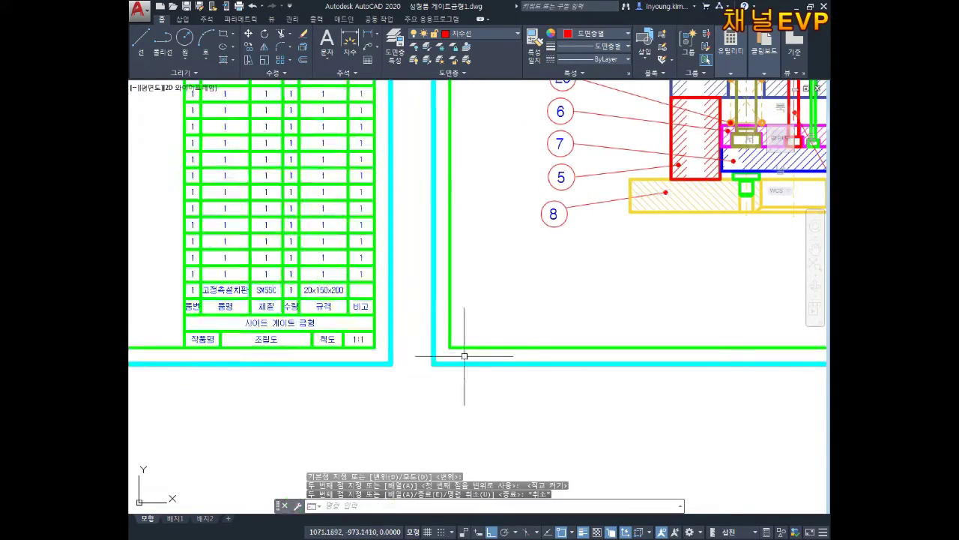
{"action": "scroll", "coordinate": [450, 363], "scroll_direction": "down", "scroll_amount": 3}
{"action": "key", "text": "Escape"}
{"action": "key", "text": "Escape"}
{"action": "scroll", "coordinate": [685, 214], "scroll_direction": "up", "scroll_amount": 1}
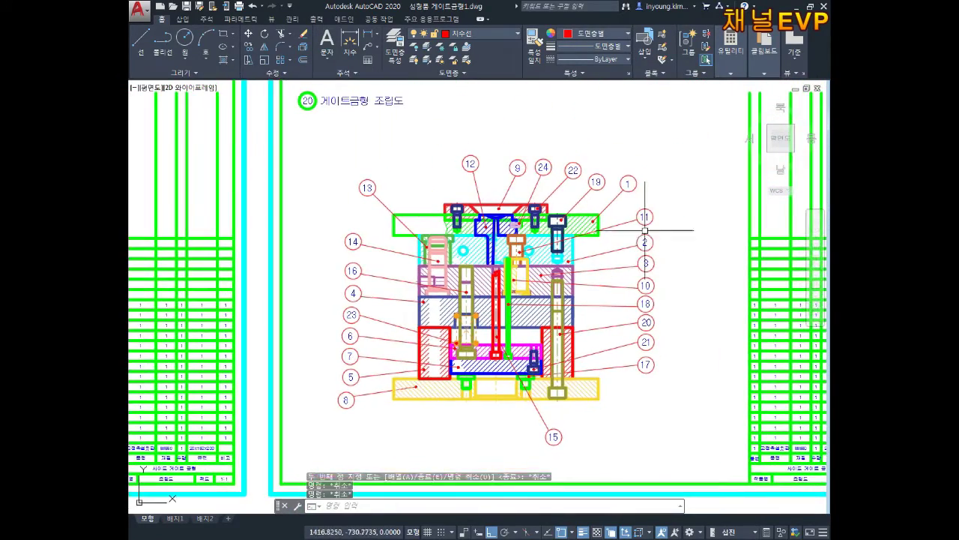
- Erase the copied assembly view and its leftover balloons, including balloon 15
{"action": "left_click", "coordinate": [681, 182]}
{"action": "left_click", "coordinate": [351, 412]}
{"action": "key", "text": "Delete"}
{"action": "middle_click_drag", "start_coordinate": [525, 300], "coordinate": [484, 316]}
{"action": "left_click", "coordinate": [600, 173]}
{"action": "left_click", "coordinate": [416, 188]}
{"action": "key", "text": "Delete"}
{"action": "middle_click_drag", "start_coordinate": [552, 389], "coordinate": [525, 343]}
{"action": "left_click", "coordinate": [488, 405]}
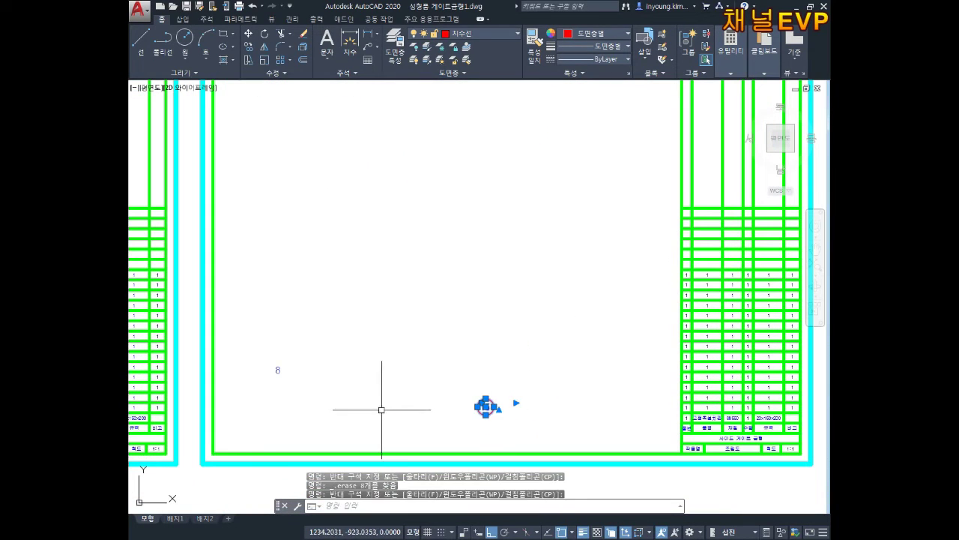
{"action": "key", "text": "Delete"}
{"action": "left_click", "coordinate": [377, 308]}
{"action": "left_click", "coordinate": [225, 450]}
{"action": "key", "text": "Delete"}
- Attempt to trim the parts-list row lines, then erase the bottom table rows instead
{"action": "middle_click_drag", "start_coordinate": [581, 287], "coordinate": [454, 280]}
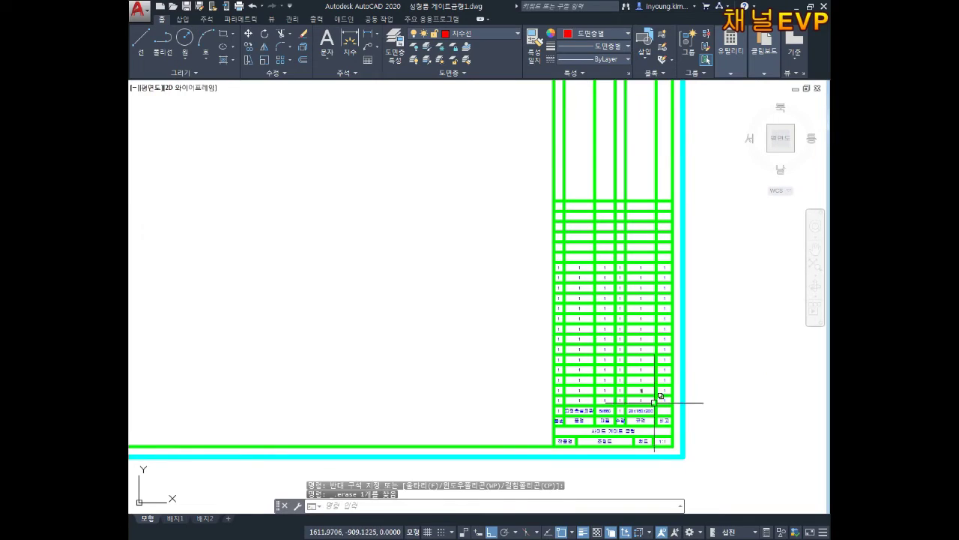
{"action": "key", "text": "Escape"}
{"action": "key", "text": "Escape"}
{"action": "scroll", "coordinate": [640, 417], "scroll_direction": "up", "scroll_amount": 6}
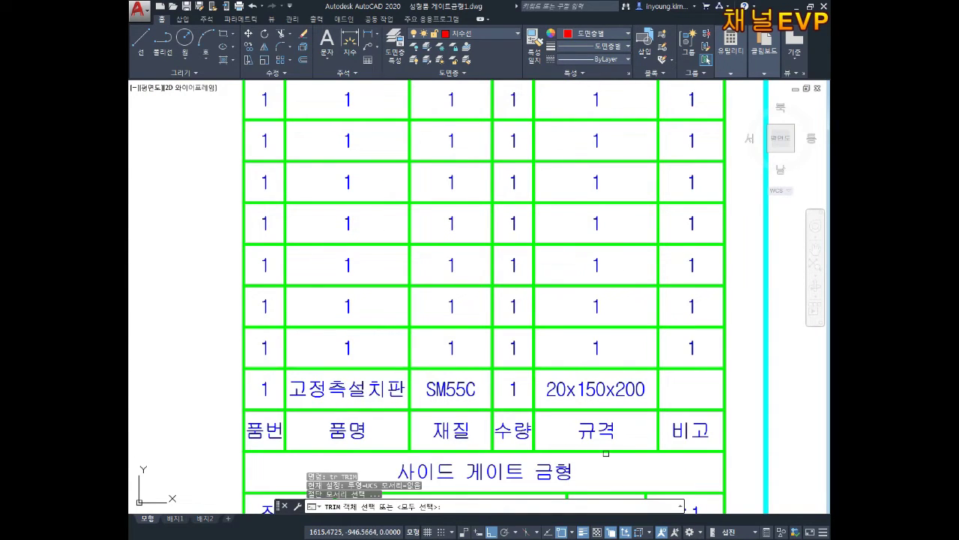
{"action": "left_click", "coordinate": [687, 411]}
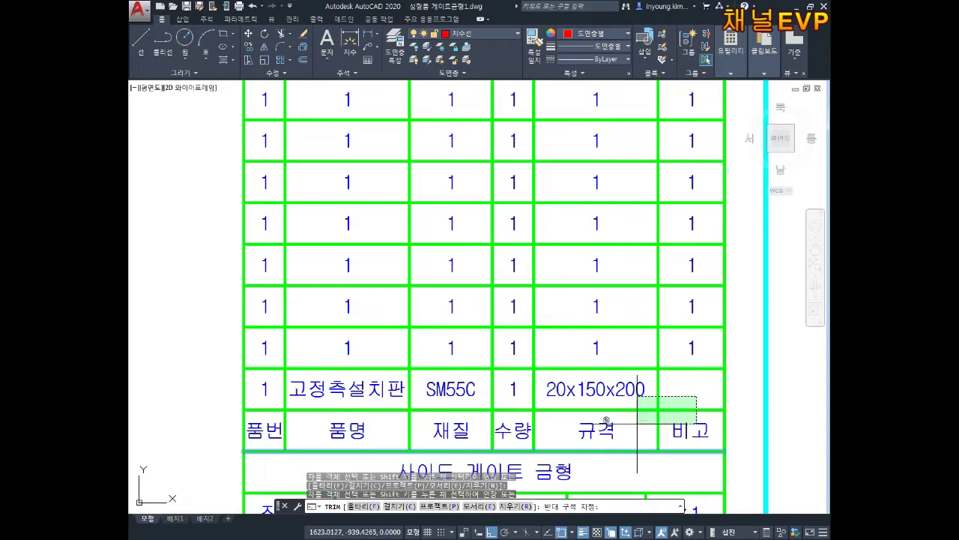
{"action": "left_click", "coordinate": [221, 430]}
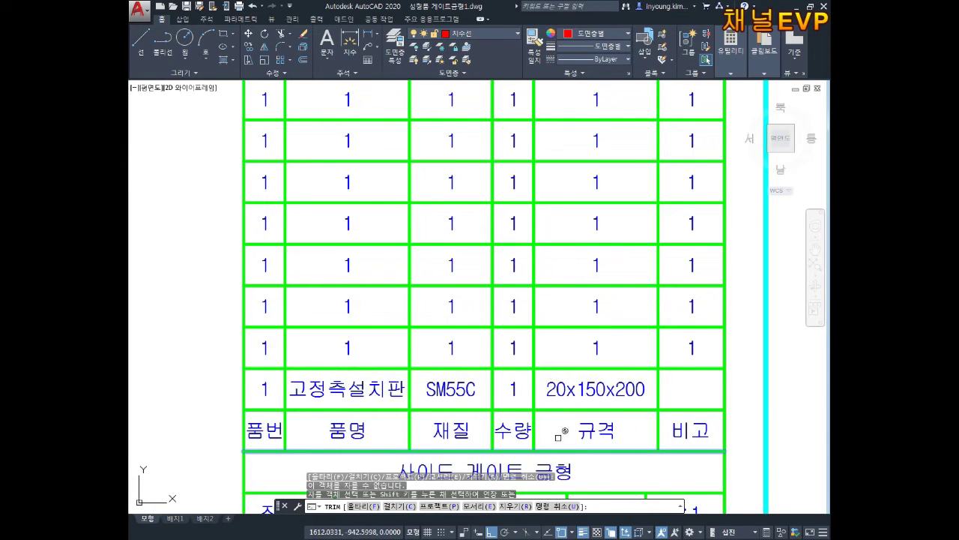
{"action": "key", "text": "Return"}
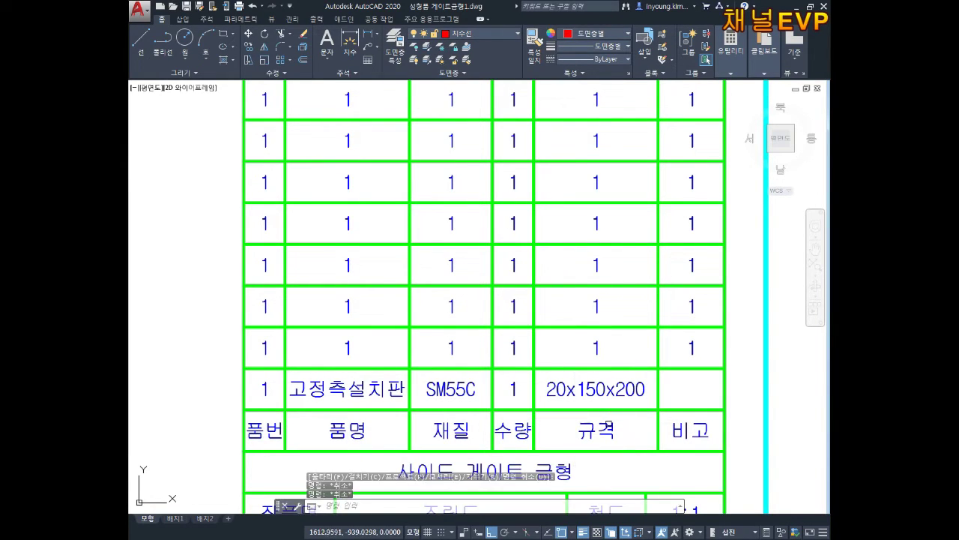
{"action": "key", "text": "Return"}
{"action": "key", "text": "Escape"}
{"action": "left_click", "coordinate": [677, 377]}
{"action": "left_click", "coordinate": [207, 416]}
{"action": "key", "text": "Delete"}
- Erase the rest of the parts-list contents on the copied sheet
{"action": "scroll", "coordinate": [488, 334], "scroll_direction": "down", "scroll_amount": 4}
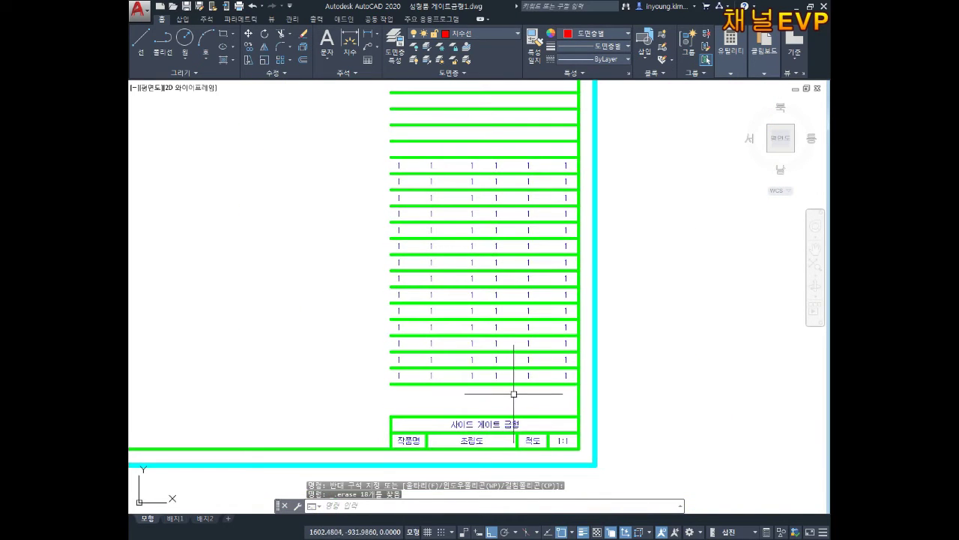
{"action": "left_click", "coordinate": [512, 393]}
{"action": "middle_click_drag", "start_coordinate": [450, 262], "coordinate": [471, 372]}
{"action": "left_click", "coordinate": [401, 127]}
{"action": "key", "text": "Delete"}
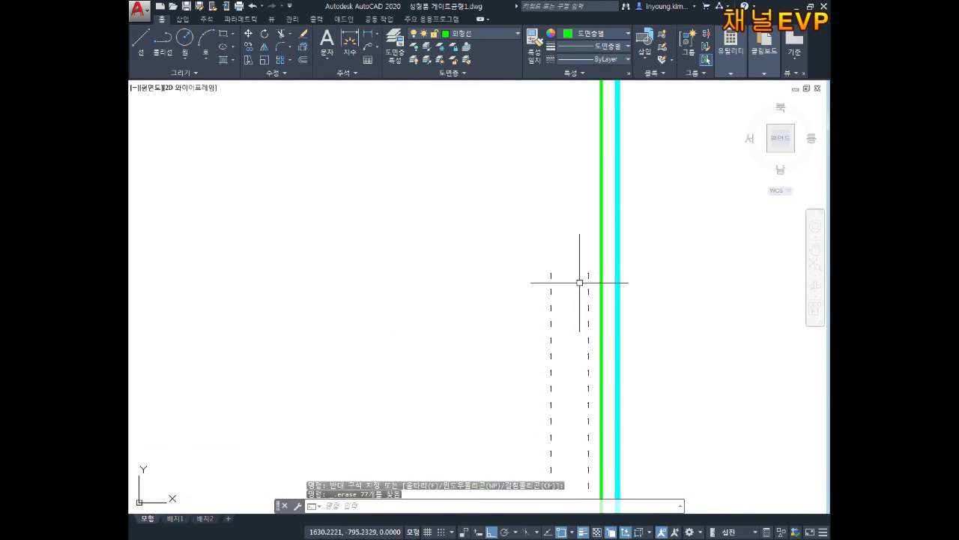
- Erase the leftover number marks and recentre the mold plan and section views
{"action": "middle_click_drag", "start_coordinate": [580, 283], "coordinate": [587, 217]}
{"action": "left_click", "coordinate": [576, 212]}
{"action": "left_click", "coordinate": [507, 411]}
{"action": "key", "text": "Delete"}
{"action": "scroll", "coordinate": [497, 446], "scroll_direction": "down", "scroll_amount": 3}
{"action": "middle_click_drag", "start_coordinate": [517, 383], "coordinate": [516, 305]}
{"action": "mouse_move", "coordinate": [515, 235]}
{"action": "middle_mouse_down"}
{"action": "mouse_move", "coordinate": [572, 235]}
{"action": "mouse_move", "coordinate": [600, 254]}
{"action": "mouse_move", "coordinate": [516, 246]}
{"action": "middle_mouse_up"}
{"action": "key", "text": "Escape"}
{"action": "key", "text": "Escape"}
- Begin moving the four part views with M, then cancel the move
{"action": "type", "text": "m"}
{"action": "key", "text": "Return"}
{"action": "left_click", "coordinate": [677, 134]}
{"action": "left_click", "coordinate": [362, 442]}
{"action": "key", "text": "Return"}
{"action": "mouse_move", "coordinate": [407, 317]}
{"action": "middle_mouse_down"}
{"action": "mouse_move", "coordinate": [407, 338]}
{"action": "mouse_move", "coordinate": [496, 470]}
{"action": "middle_mouse_up"}
{"action": "key", "text": "F8"}
{"action": "mouse_move", "coordinate": [449, 413]}
{"action": "middle_mouse_down"}
{"action": "mouse_move", "coordinate": [464, 356]}
{"action": "mouse_move", "coordinate": [446, 267]}
{"action": "middle_mouse_up"}
{"action": "scroll", "coordinate": [463, 354], "scroll_direction": "down", "scroll_amount": 4}
{"action": "key", "text": "Escape"}
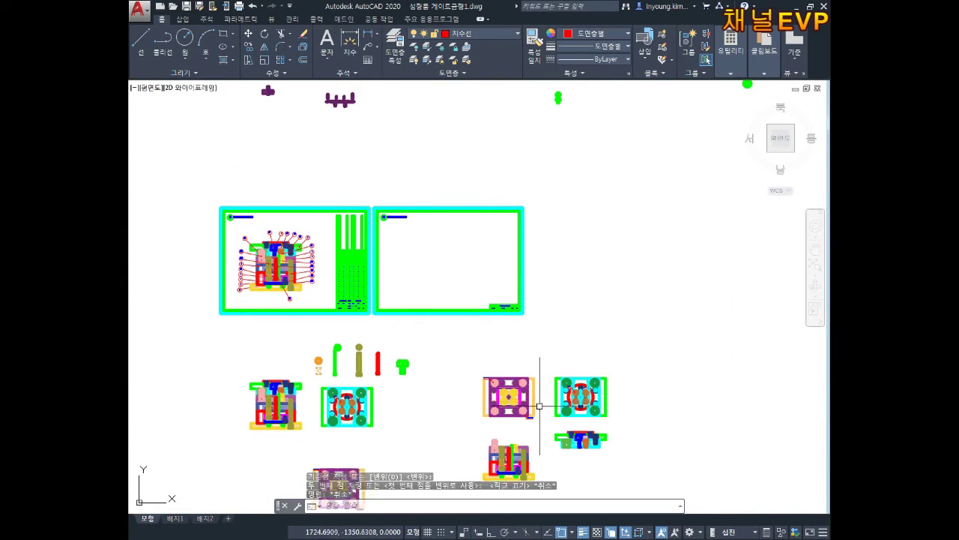
- Move the section view up so it sits just under the plate view
{"action": "scroll", "coordinate": [540, 404], "scroll_direction": "up", "scroll_amount": 2}
{"action": "middle_click_drag", "start_coordinate": [516, 425], "coordinate": [516, 388]}
{"action": "type", "text": "m"}
{"action": "key", "text": "Return"}
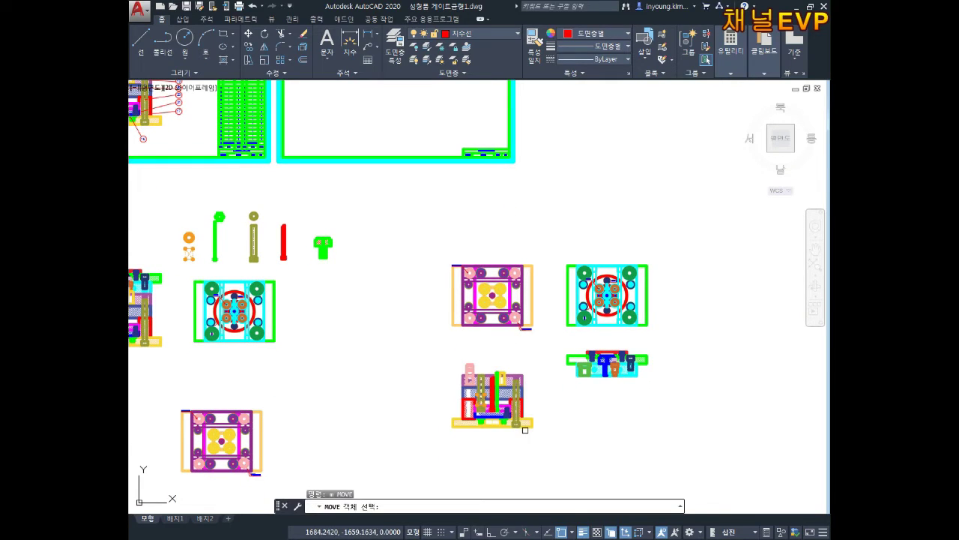
{"action": "left_click", "coordinate": [426, 447]}
{"action": "key", "text": "Return"}
{"action": "scroll", "coordinate": [457, 360], "scroll_direction": "up", "scroll_amount": 3}
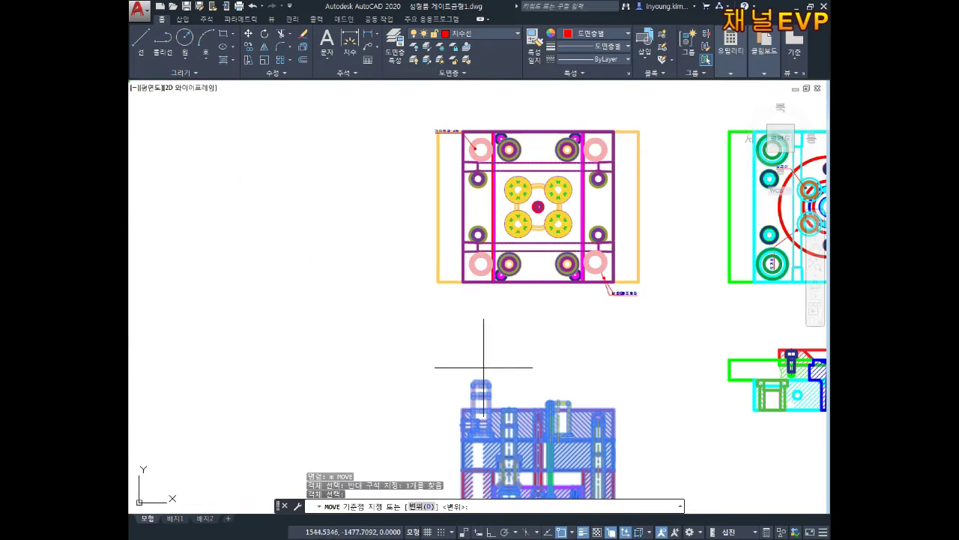
{"action": "left_click", "coordinate": [481, 381]}
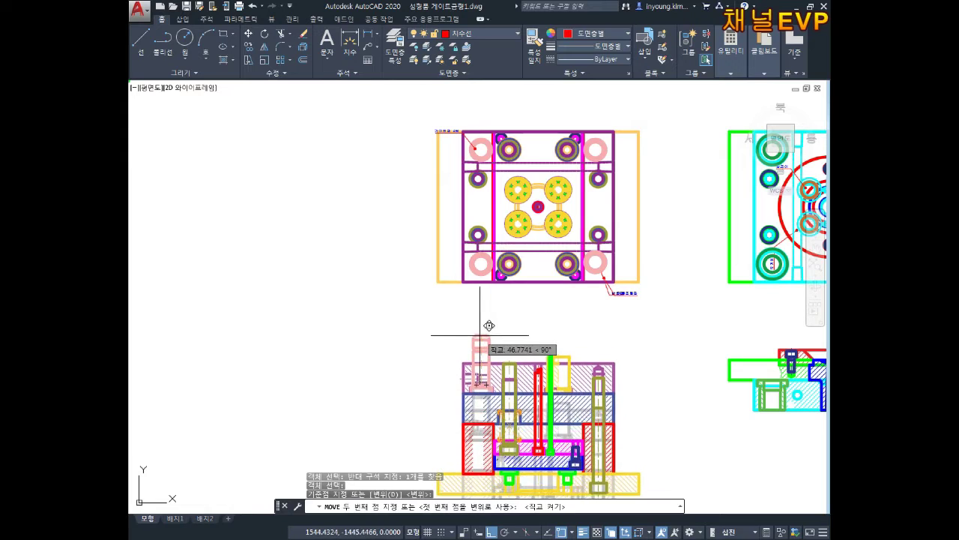
{"action": "left_click", "coordinate": [482, 297]}
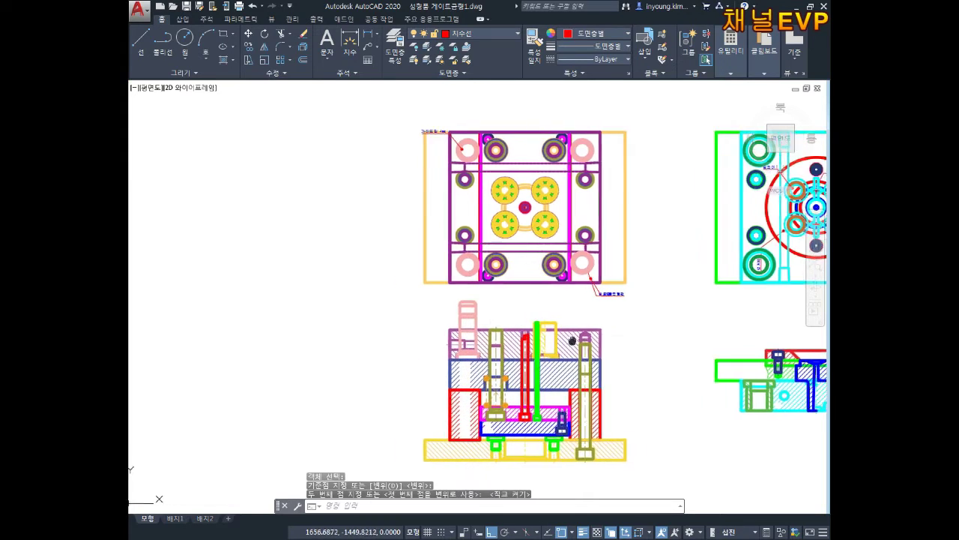
{"action": "middle_click_drag", "start_coordinate": [599, 333], "coordinate": [517, 333]}
{"action": "scroll", "coordinate": [516, 333], "scroll_direction": "down", "scroll_amount": 2}
{"action": "key", "text": "Escape"}
{"action": "key", "text": "Escape"}
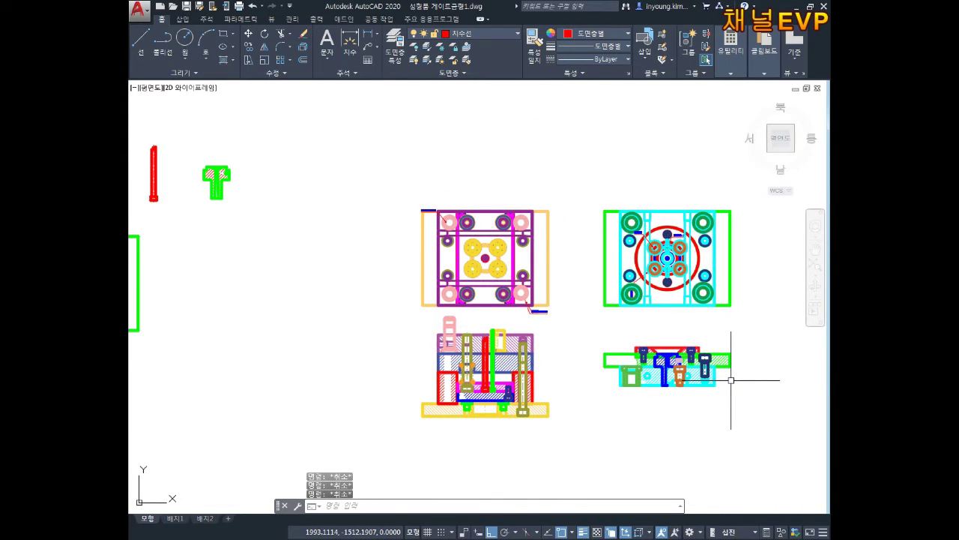
- Start moving all four mold views toward the empty sheet frame, then cancel and recentre
{"action": "type", "text": "ㅁm"}
{"action": "key", "text": "Return"}
{"action": "left_click", "coordinate": [741, 192]}
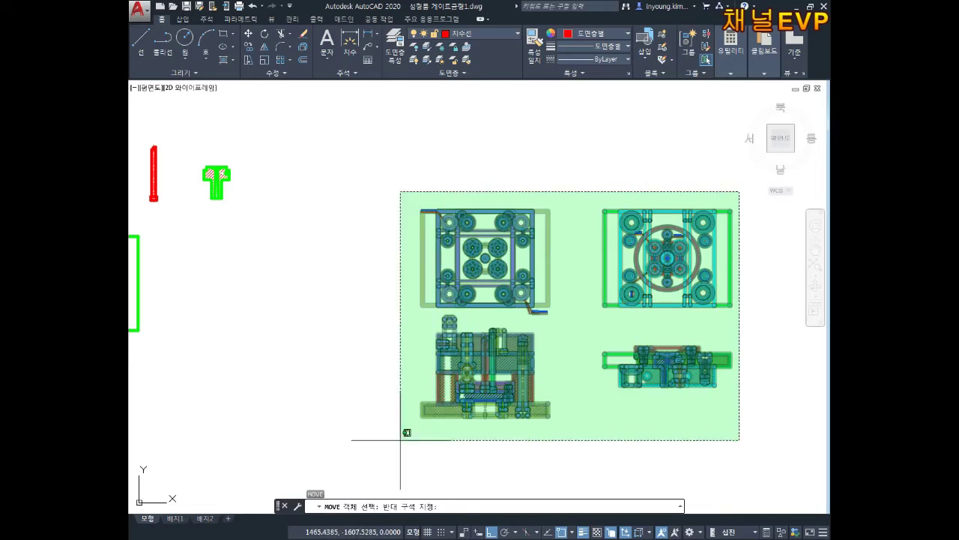
{"action": "left_click", "coordinate": [401, 439]}
{"action": "key", "text": "Return"}
{"action": "left_click", "coordinate": [583, 348]}
{"action": "middle_click_drag", "start_coordinate": [592, 339], "coordinate": [574, 404]}
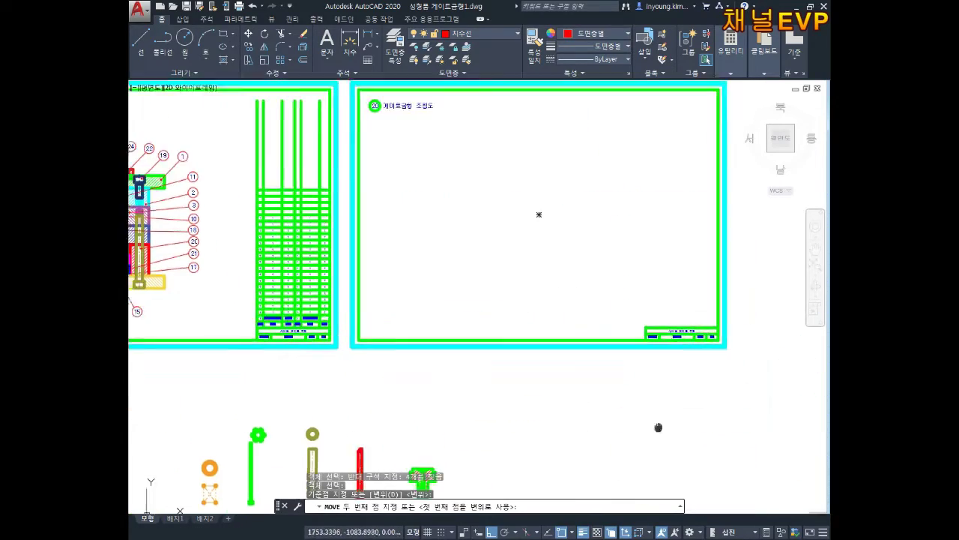
{"action": "key", "text": "F8"}
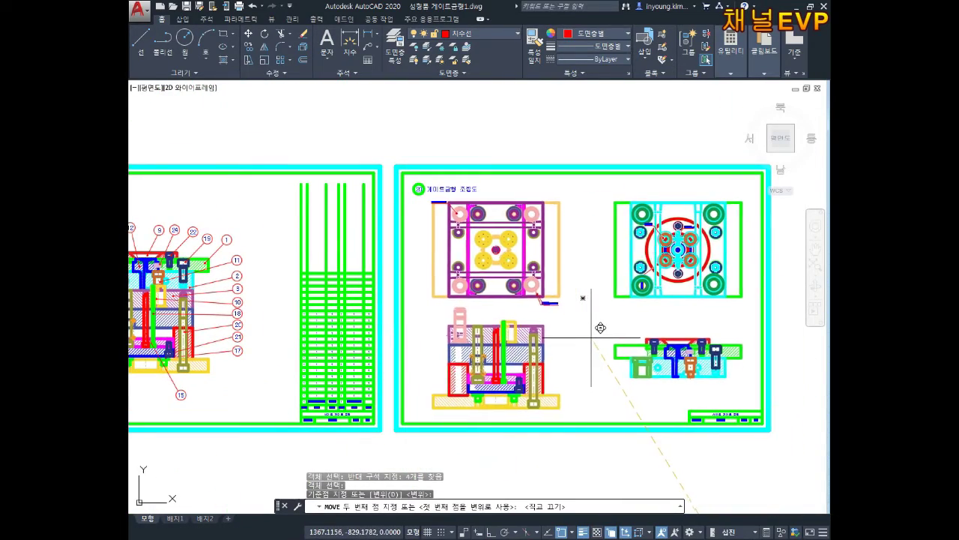
{"action": "key", "text": "Escape"}
{"action": "key", "text": "Escape"}
{"action": "key", "text": "Escape"}
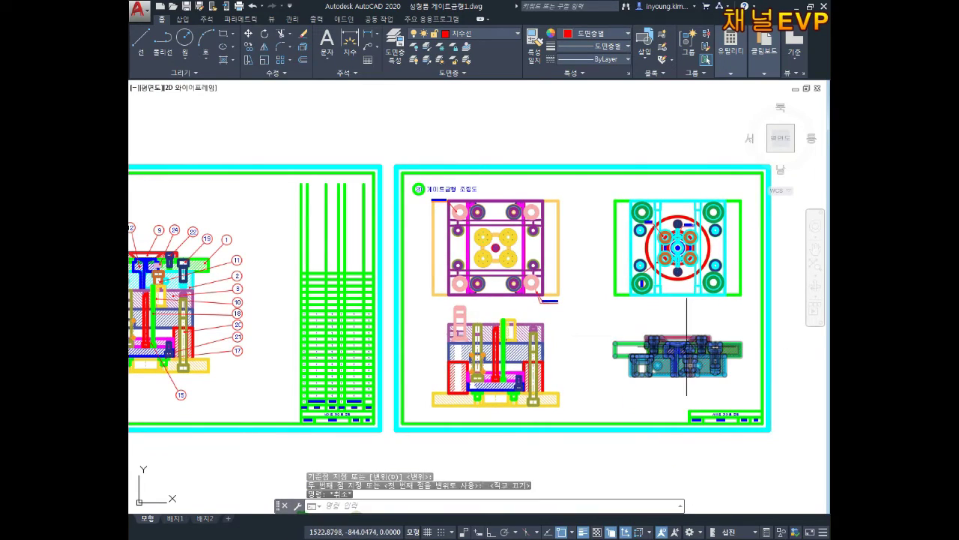
{"action": "scroll", "coordinate": [685, 315], "scroll_direction": "up", "scroll_amount": 2}
{"action": "middle_click_drag", "start_coordinate": [697, 320], "coordinate": [611, 337]}
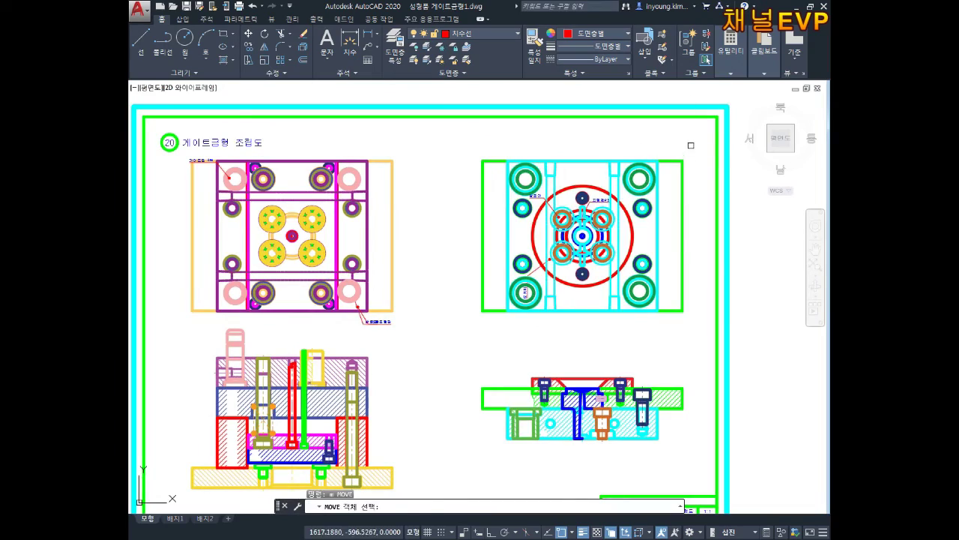
- Start moving the two right-hand views, then cancel that move
{"action": "left_click", "coordinate": [691, 144]}
{"action": "left_click", "coordinate": [467, 440]}
{"action": "key", "text": "Return"}
{"action": "left_click", "coordinate": [464, 403]}
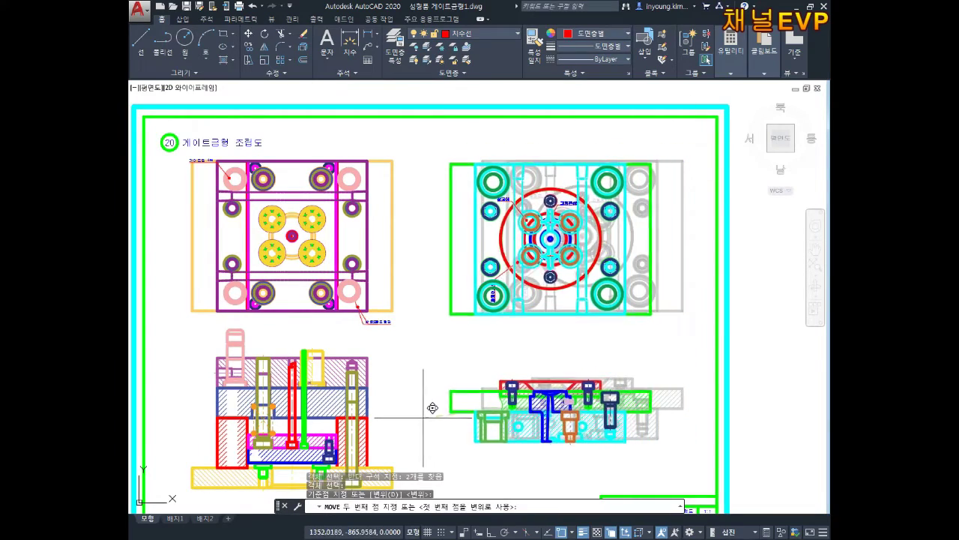
{"action": "key", "text": "F8"}
{"action": "key", "text": "Escape"}
{"action": "middle_click_drag", "start_coordinate": [457, 400], "coordinate": [605, 333]}
{"action": "key", "text": "Escape"}
{"action": "key", "text": "Escape"}
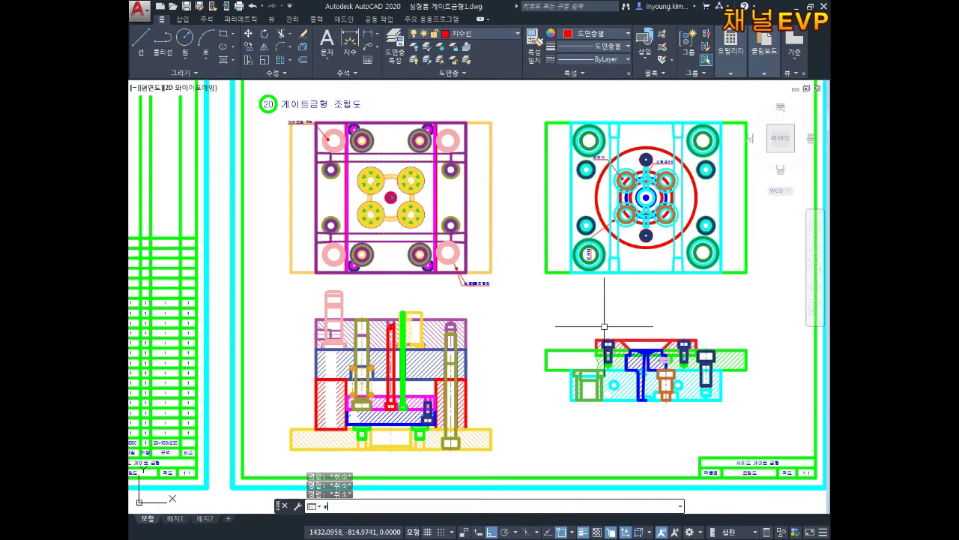
- Shift all four views slightly right to fit inside the new sheet frame
{"action": "key", "text": "Return"}
{"action": "scroll", "coordinate": [604, 326], "scroll_direction": "down", "scroll_amount": 2}
{"action": "scroll", "coordinate": [567, 295], "scroll_direction": "down", "scroll_amount": 2}
{"action": "left_click", "coordinate": [670, 173]}
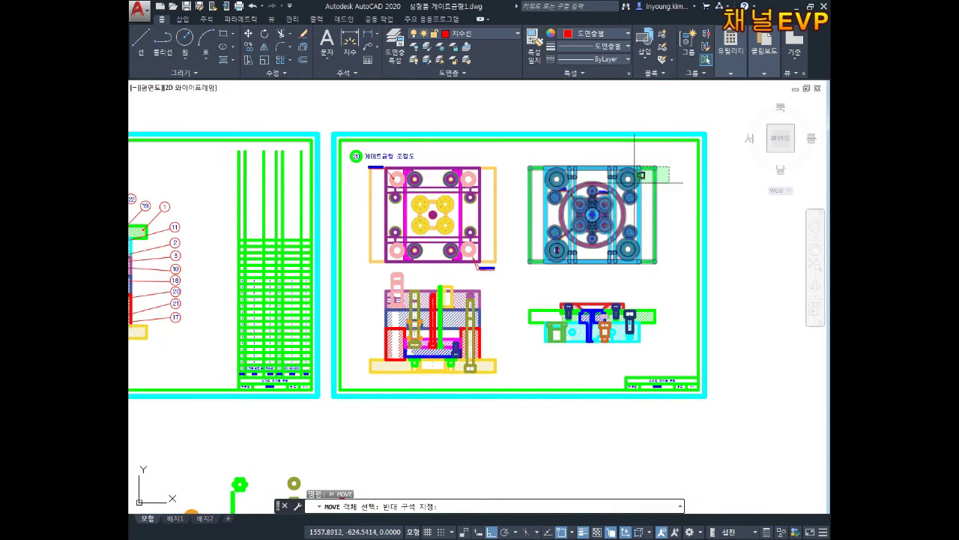
{"action": "left_click", "coordinate": [362, 388]}
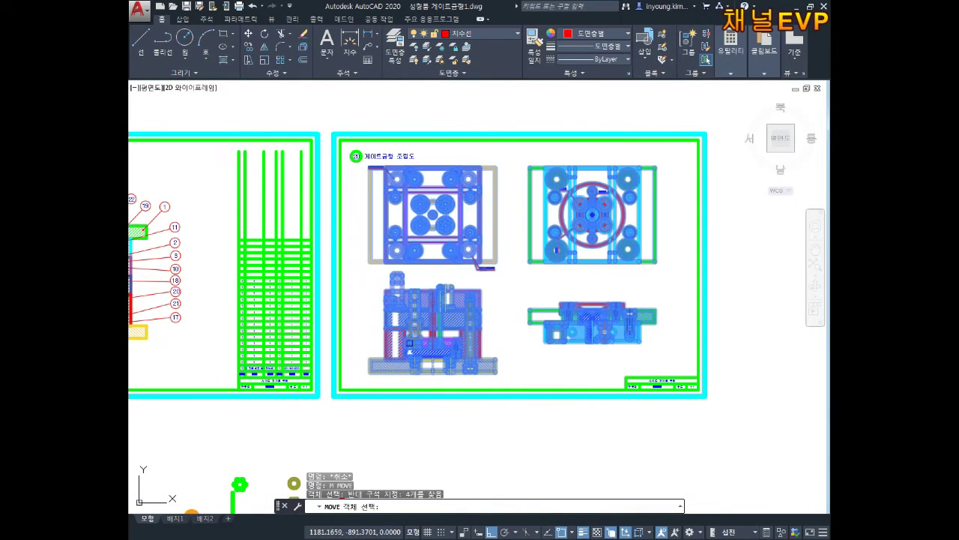
{"action": "left_click", "coordinate": [497, 279]}
{"action": "left_click", "coordinate": [512, 279]}
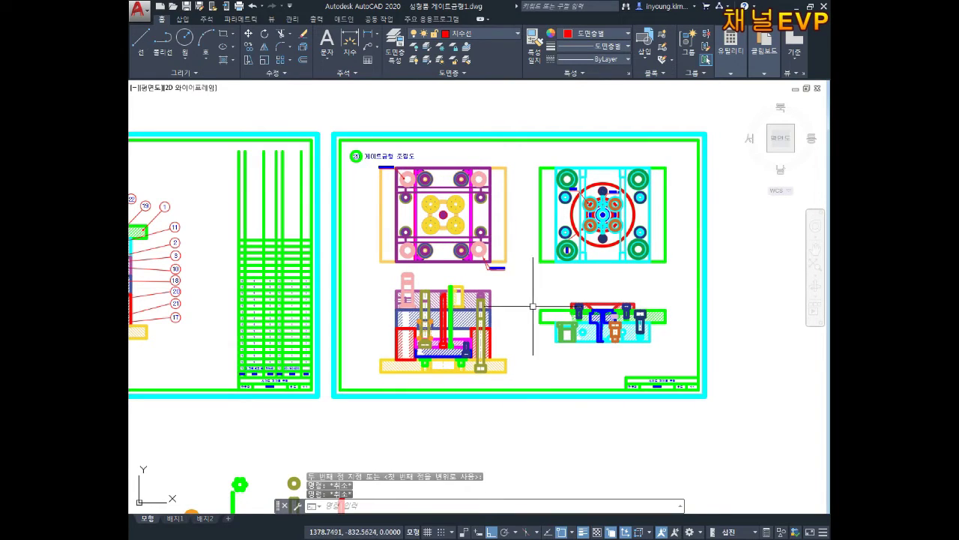
{"action": "scroll", "coordinate": [388, 155], "scroll_direction": "up", "scroll_amount": 4}
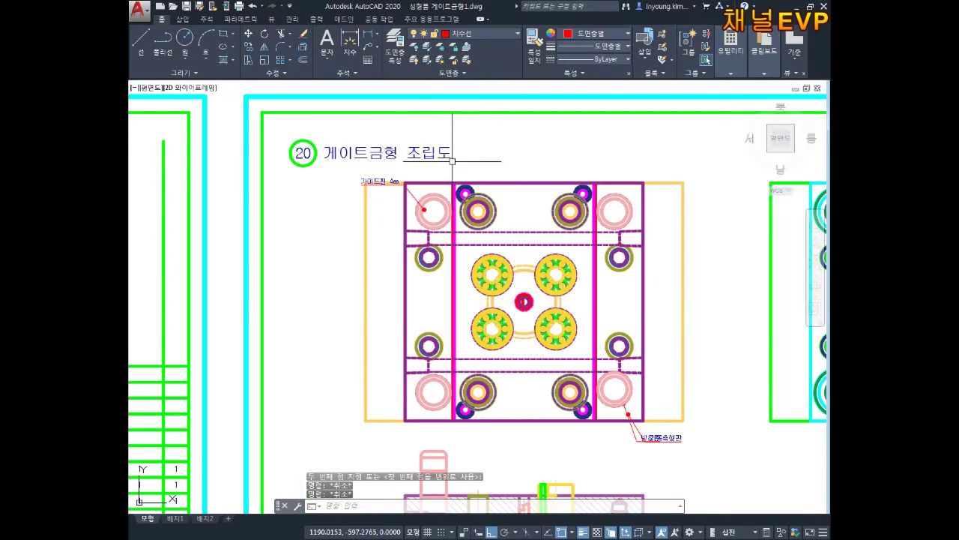
- Change the sheet title to '게이트금형 상,하측 조립도' and widen it onto one line
{"action": "double_click", "coordinate": [433, 146]}
{"action": "type", "text": "상,하측"}
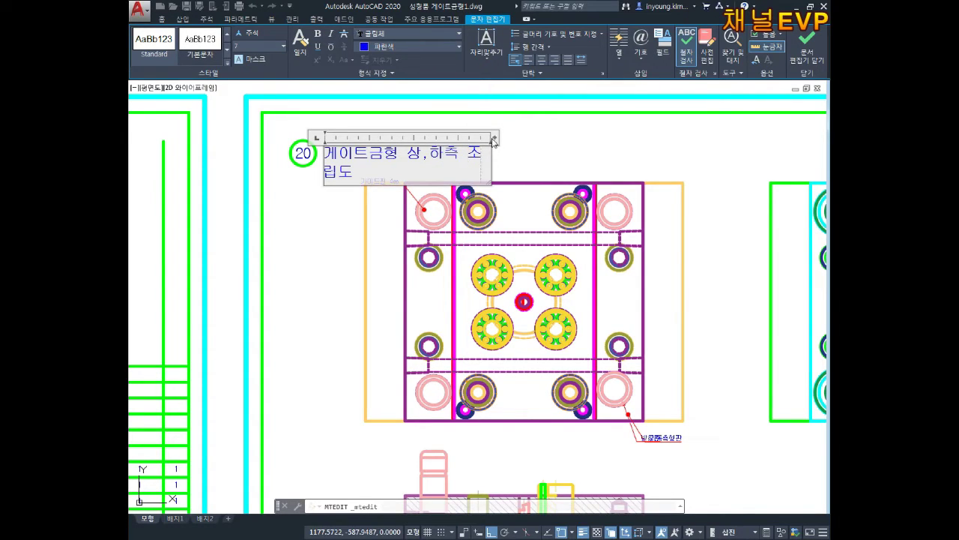
{"action": "left_click_drag", "start_coordinate": [495, 138], "coordinate": [552, 138]}
{"action": "left_click", "coordinate": [622, 158]}
{"action": "key", "text": "Escape"}
{"action": "key", "text": "Escape"}
- Pan and zoom to view both sheets side by side, ending on the parts-list header rows
{"action": "mouse_move", "coordinate": [609, 273]}
{"action": "middle_mouse_down"}
{"action": "mouse_move", "coordinate": [575, 233]}
{"action": "mouse_move", "coordinate": [521, 198]}
{"action": "middle_mouse_up"}
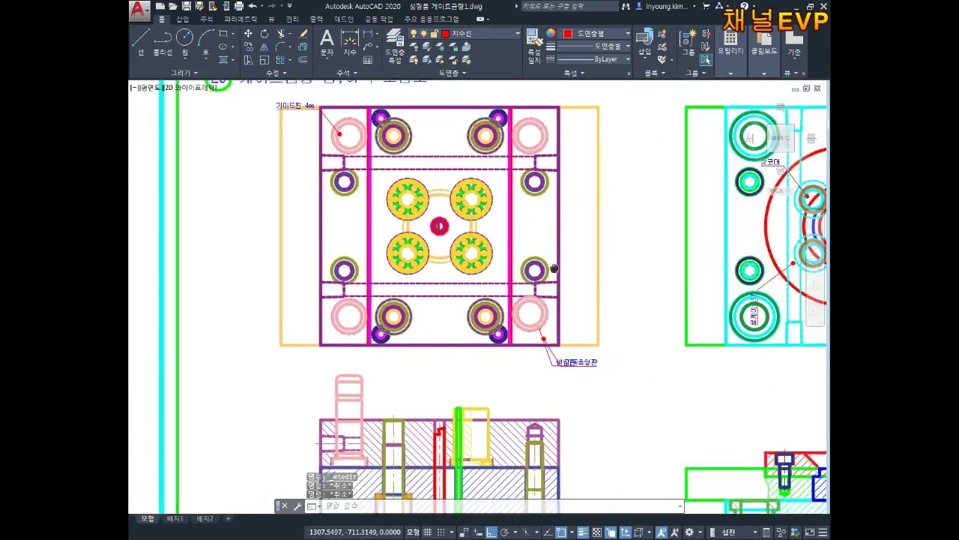
{"action": "scroll", "coordinate": [468, 208], "scroll_direction": "down", "scroll_amount": 2}
{"action": "middle_click_drag", "start_coordinate": [528, 252], "coordinate": [542, 270]}
{"action": "scroll", "coordinate": [578, 253], "scroll_direction": "down", "scroll_amount": 1}
{"action": "scroll", "coordinate": [572, 310], "scroll_direction": "up", "scroll_amount": 1}
{"action": "scroll", "coordinate": [567, 315], "scroll_direction": "down", "scroll_amount": 4}
{"action": "middle_click_drag", "start_coordinate": [423, 310], "coordinate": [450, 310]}
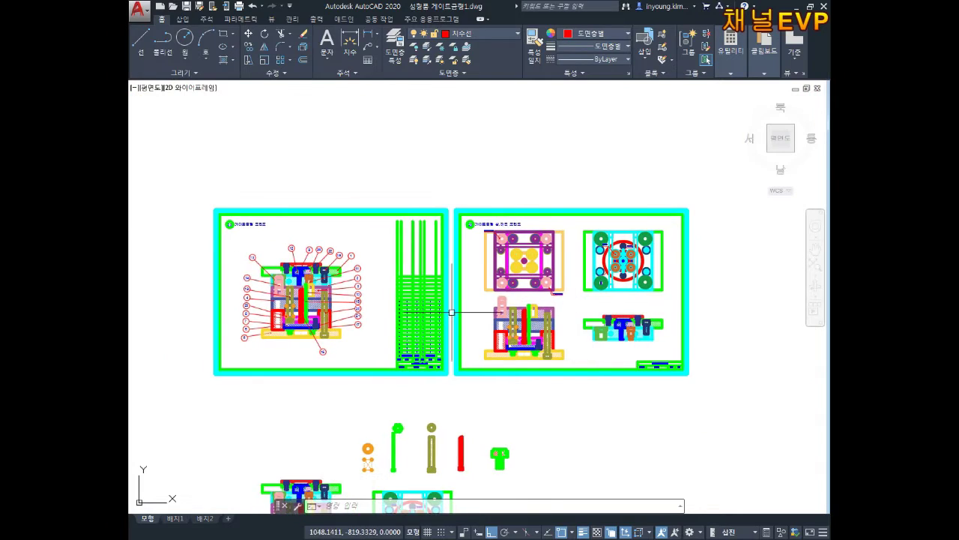
{"action": "scroll", "coordinate": [308, 326], "scroll_direction": "up", "scroll_amount": 2}
{"action": "scroll", "coordinate": [525, 274], "scroll_direction": "down", "scroll_amount": 1}
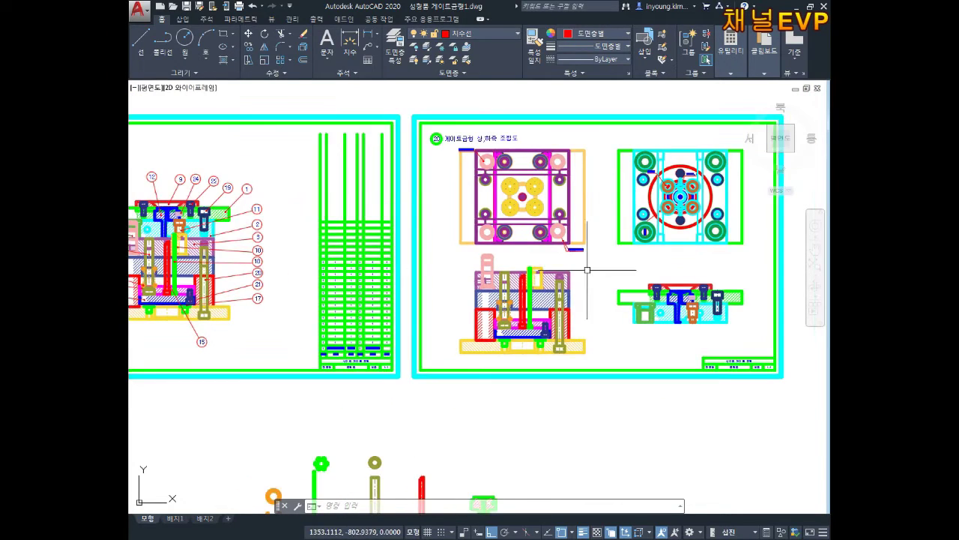
{"action": "scroll", "coordinate": [653, 268], "scroll_direction": "down", "scroll_amount": 2}
{"action": "mouse_move", "coordinate": [555, 270]}
{"action": "middle_mouse_down"}
{"action": "mouse_move", "coordinate": [587, 239]}
{"action": "mouse_move", "coordinate": [495, 248]}
{"action": "middle_mouse_up"}
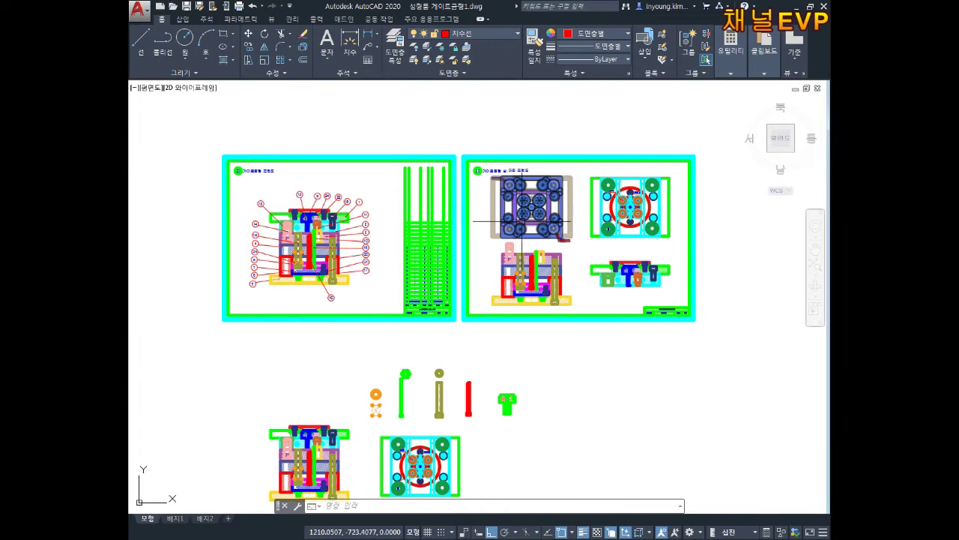
{"action": "scroll", "coordinate": [553, 244], "scroll_direction": "up", "scroll_amount": 2}
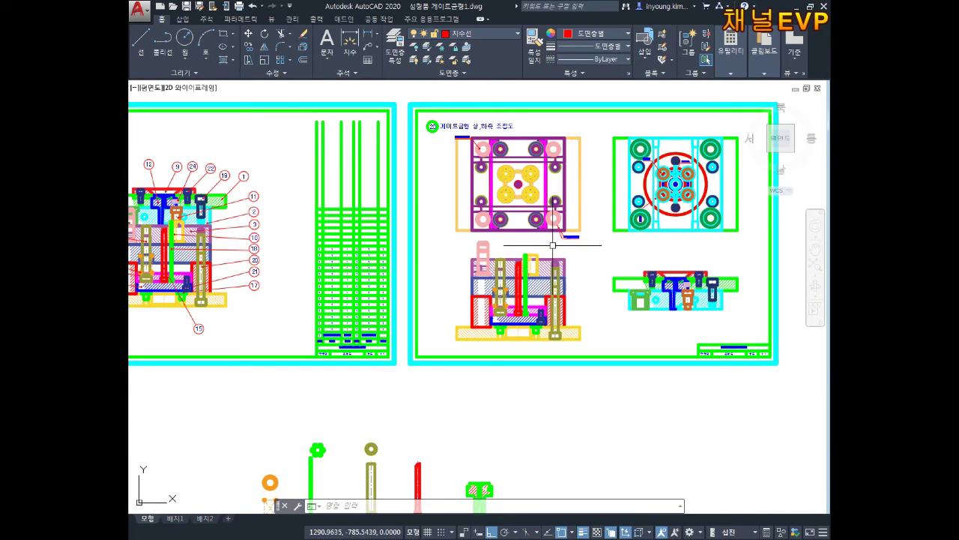
{"action": "scroll", "coordinate": [537, 242], "scroll_direction": "up", "scroll_amount": 4}
{"action": "scroll", "coordinate": [549, 245], "scroll_direction": "down", "scroll_amount": 3}
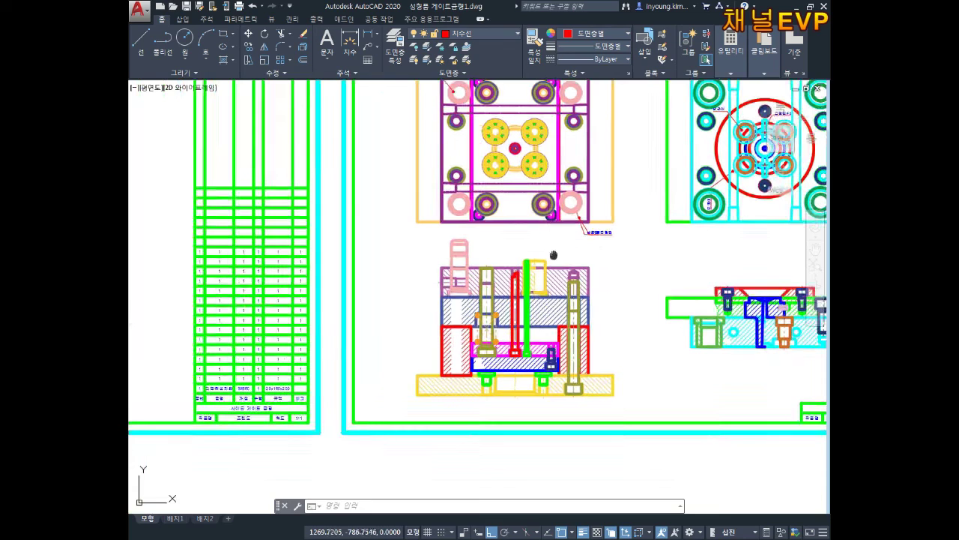
{"action": "scroll", "coordinate": [442, 268], "scroll_direction": "down", "scroll_amount": 2}
{"action": "scroll", "coordinate": [594, 269], "scroll_direction": "up", "scroll_amount": 1}
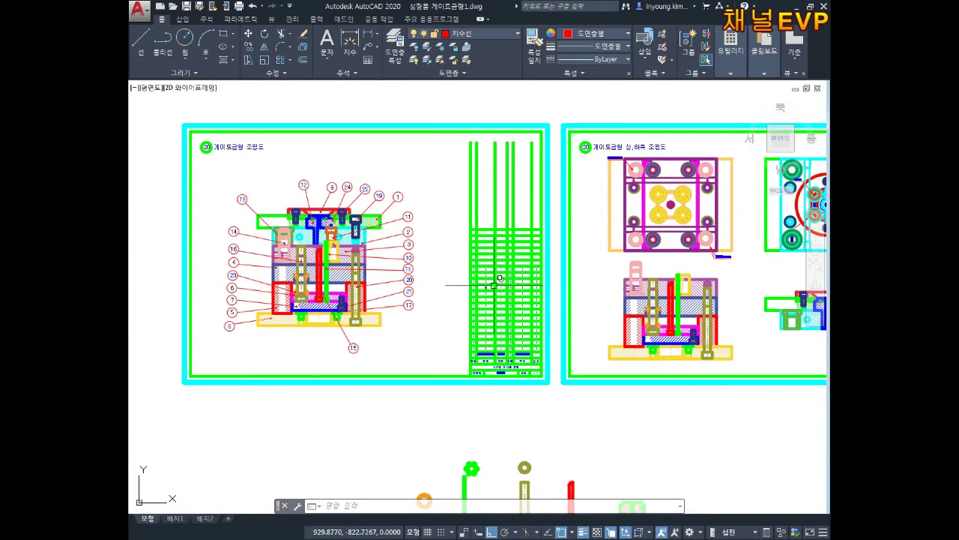
{"action": "scroll", "coordinate": [500, 277], "scroll_direction": "up", "scroll_amount": 2}
{"action": "mouse_move", "coordinate": [506, 268]}
{"action": "middle_mouse_down"}
{"action": "mouse_move", "coordinate": [556, 264]}
{"action": "mouse_move", "coordinate": [546, 254]}
{"action": "mouse_move", "coordinate": [499, 305]}
{"action": "middle_mouse_up"}
{"action": "scroll", "coordinate": [556, 264], "scroll_direction": "down", "scroll_amount": 4}
{"action": "scroll", "coordinate": [547, 253], "scroll_direction": "up", "scroll_amount": 2}
{"action": "scroll", "coordinate": [581, 222], "scroll_direction": "up", "scroll_amount": 3}
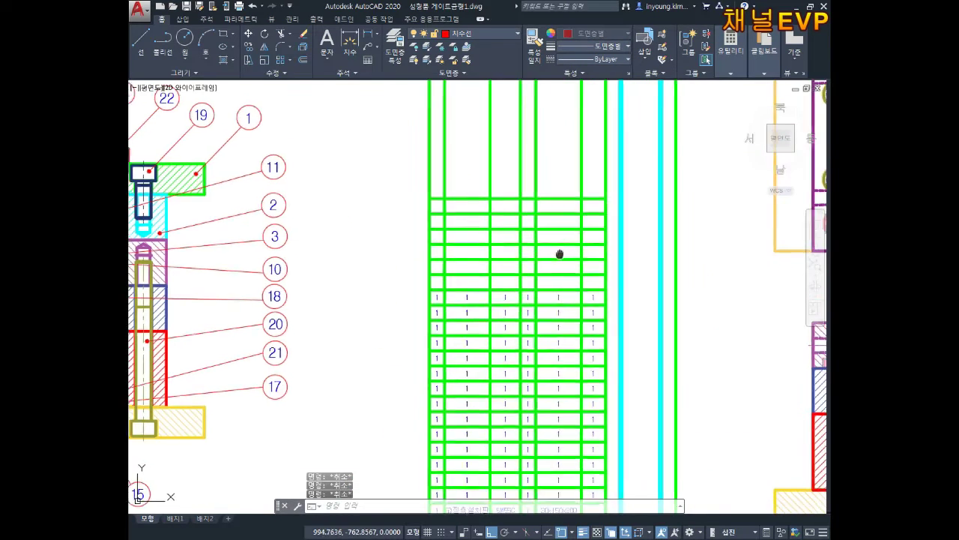
{"action": "middle_click_drag", "start_coordinate": [582, 222], "coordinate": [557, 178]}
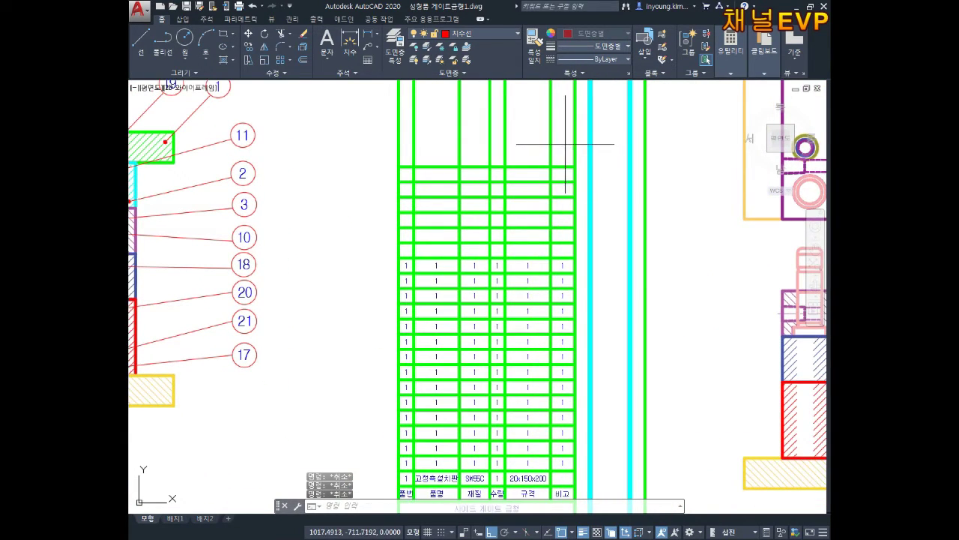
- Erase the crossing-window selection over the parts-list area and bring the title block into view
{"action": "left_click", "coordinate": [565, 144]}
{"action": "middle_click_drag", "start_coordinate": [445, 326], "coordinate": [467, 278]}
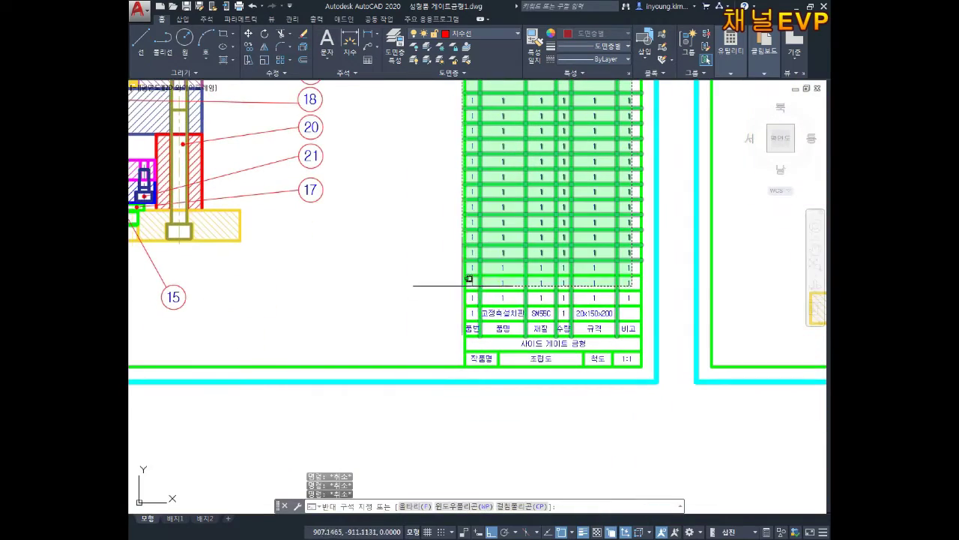
{"action": "left_click", "coordinate": [445, 328]}
{"action": "key", "text": "Delete"}
{"action": "scroll", "coordinate": [445, 328], "scroll_direction": "down", "scroll_amount": 3}
{"action": "scroll", "coordinate": [435, 285], "scroll_direction": "down", "scroll_amount": 3}
{"action": "scroll", "coordinate": [376, 309], "scroll_direction": "up", "scroll_amount": 4}
{"action": "scroll", "coordinate": [377, 308], "scroll_direction": "up", "scroll_amount": 1}
{"action": "middle_click_drag", "start_coordinate": [417, 334], "coordinate": [503, 307]}
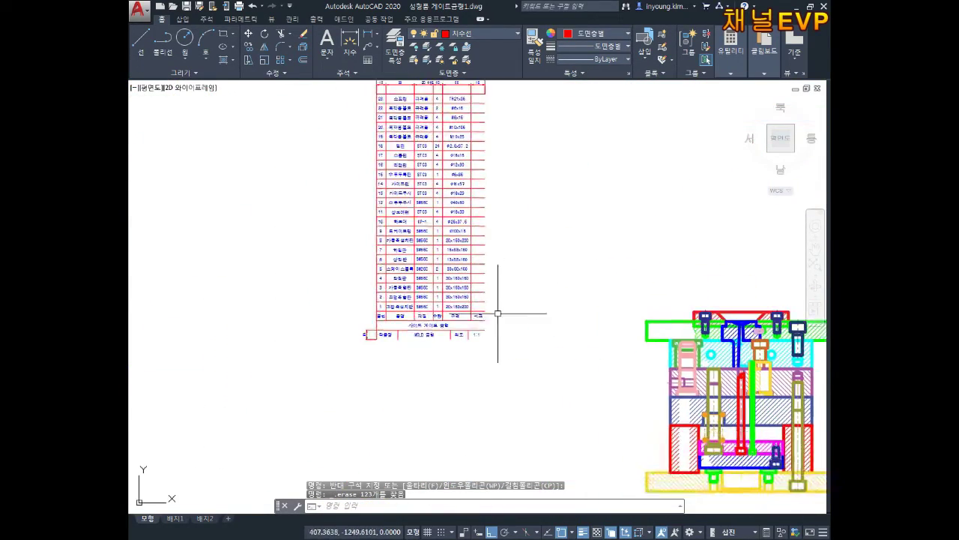
{"action": "scroll", "coordinate": [503, 307], "scroll_direction": "up", "scroll_amount": 4}
- Try selecting and erasing a title-block row, then cancel the stray commands
{"action": "left_click", "coordinate": [539, 335]}
{"action": "left_click", "coordinate": [200, 374]}
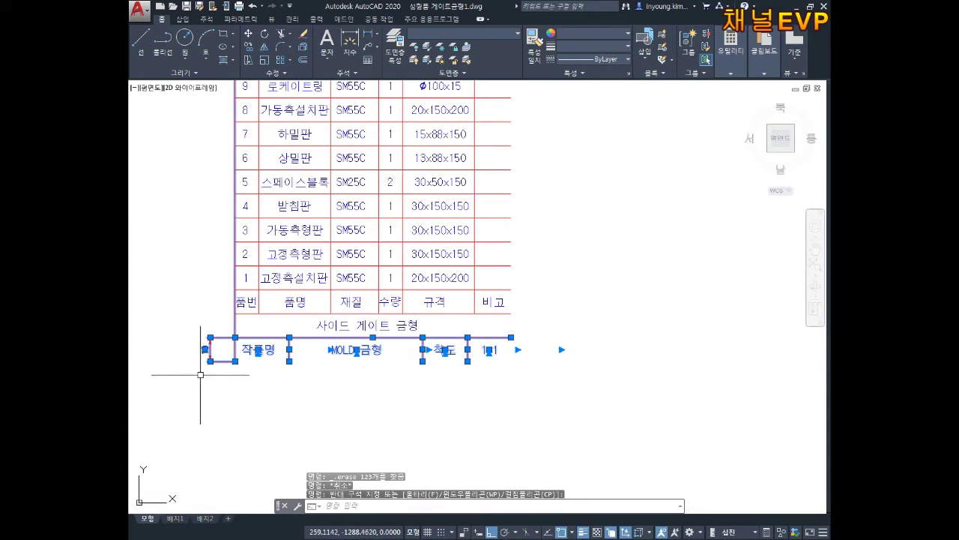
{"action": "key", "text": "Escape"}
{"action": "key", "text": "Escape"}
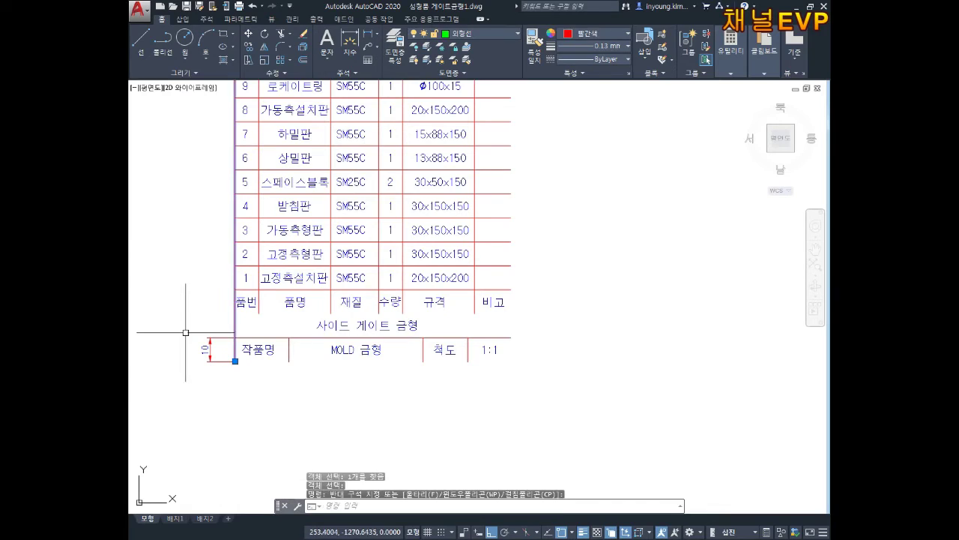
{"action": "key", "text": "Return"}
{"action": "key", "text": "Return"}
{"action": "type", "text": "ㅣ"}
{"action": "key", "text": "Return"}
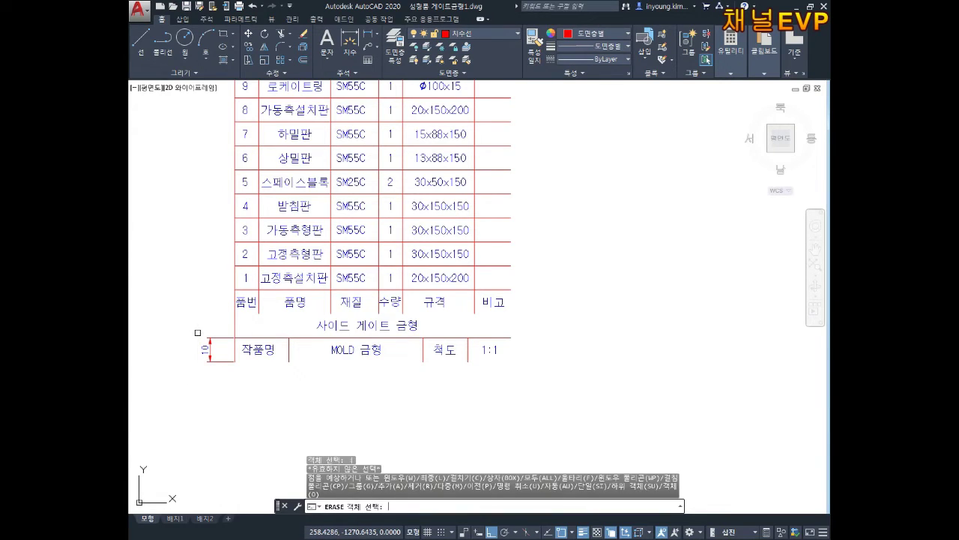
{"action": "key", "text": "Escape"}
{"action": "key", "text": "Escape"}
{"action": "key", "text": "Escape"}
{"action": "key", "text": "Return"}
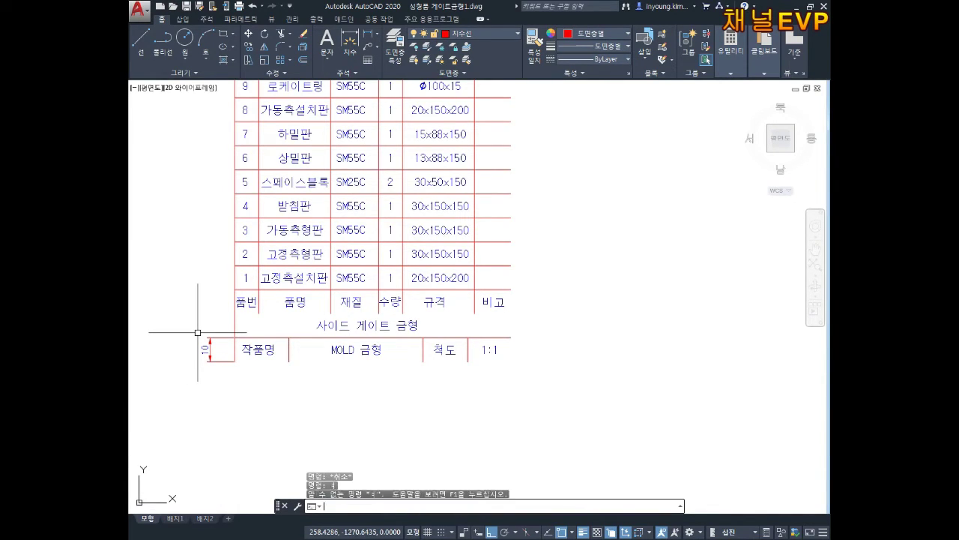
{"action": "type", "text": "u"}
{"action": "key", "text": "Return"}
{"action": "key", "text": "BackSpace"}
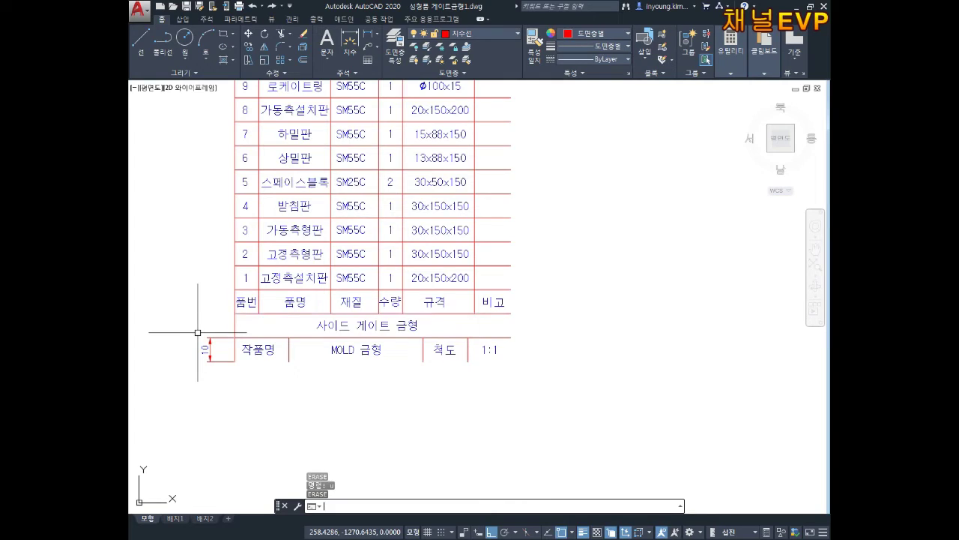
{"action": "key", "text": "Escape"}
{"action": "key", "text": "Escape"}
- Try trimming with the line under the header row as cutting edge, then abandon it
{"action": "key", "text": "BackSpace"}
{"action": "type", "text": "tr"}
{"action": "key", "text": "Return"}
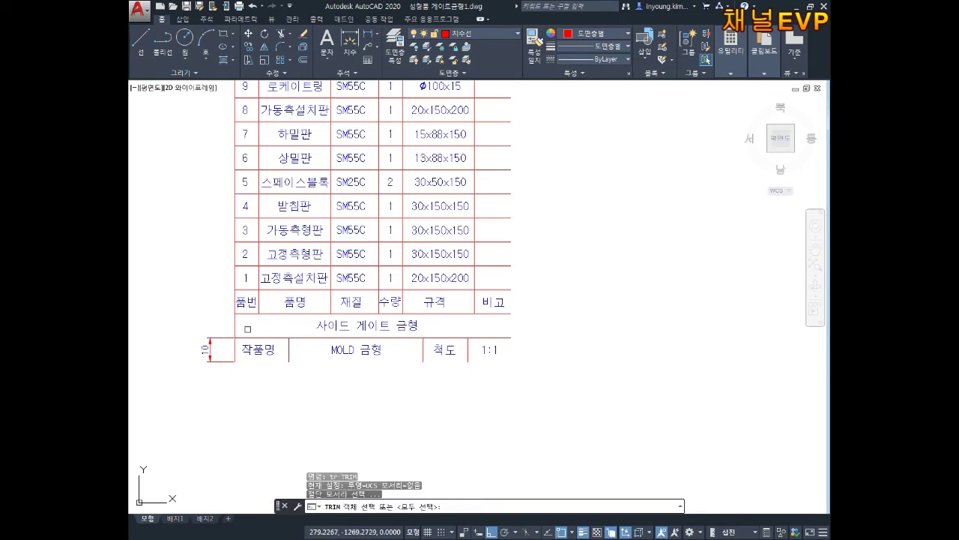
{"action": "left_click", "coordinate": [261, 315]}
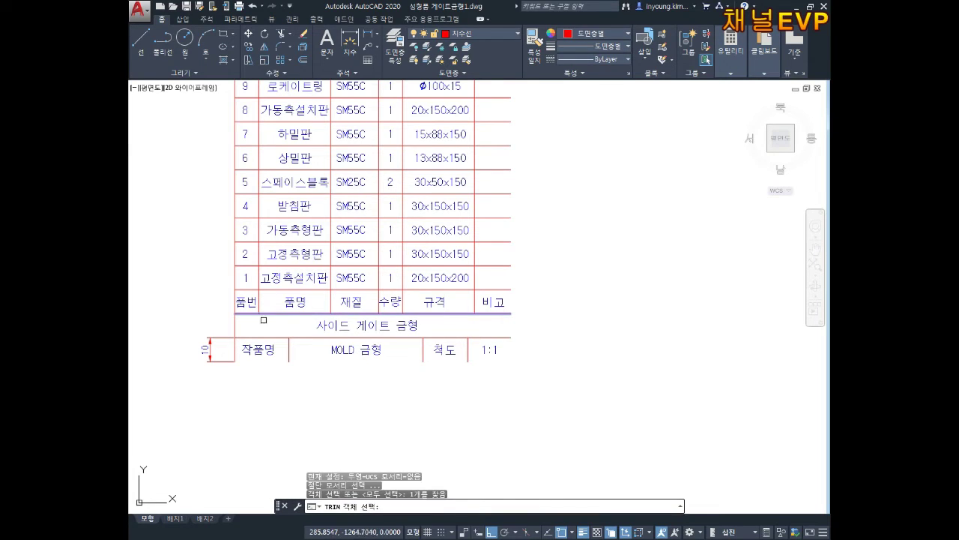
{"action": "key", "text": "Return"}
{"action": "key", "text": "Escape"}
- Delete the title-block text beneath the parts list
{"action": "scroll", "coordinate": [397, 341], "scroll_direction": "down", "scroll_amount": 2}
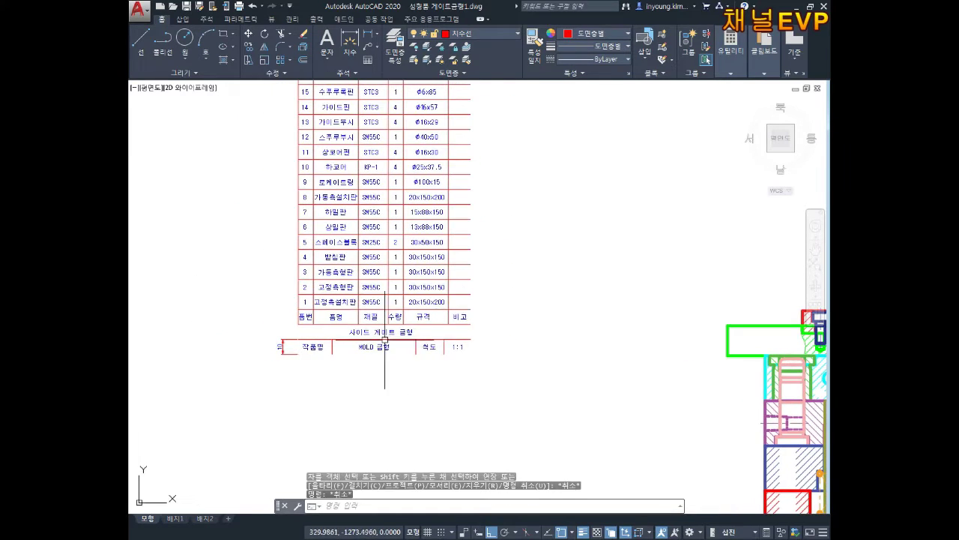
{"action": "left_click_drag", "start_coordinate": [488, 333], "coordinate": [297, 368]}
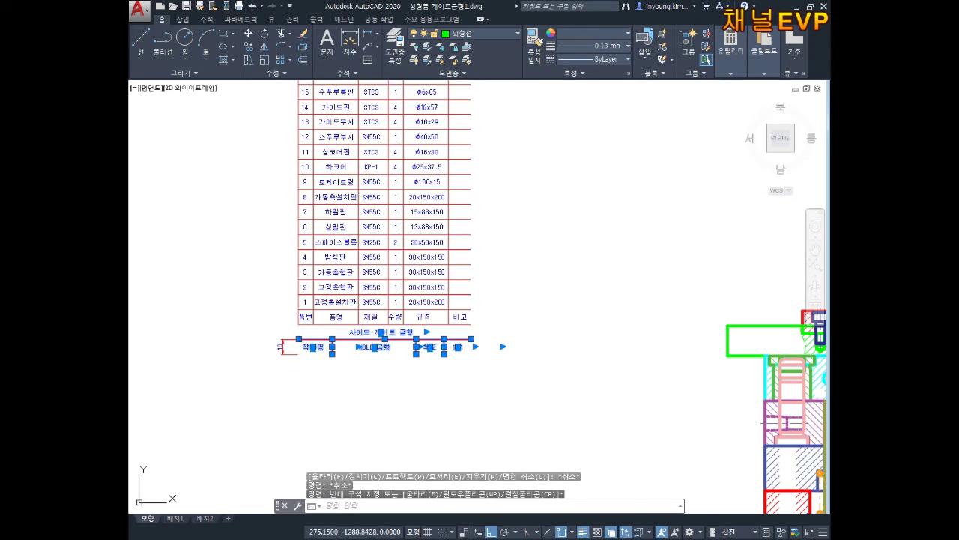
{"action": "key", "text": "Delete"}
- Delete the remaining title-block lines so the table ends at its 품번 header row
{"action": "scroll", "coordinate": [300, 407], "scroll_direction": "down", "scroll_amount": 2}
{"action": "scroll", "coordinate": [386, 248], "scroll_direction": "up", "scroll_amount": 2}
{"action": "left_click", "coordinate": [425, 184]}
{"action": "left_click", "coordinate": [239, 230]}
{"action": "key", "text": "Delete"}
{"action": "scroll", "coordinate": [495, 268], "scroll_direction": "down", "scroll_amount": 3}
{"action": "scroll", "coordinate": [488, 270], "scroll_direction": "down", "scroll_amount": 3}
{"action": "scroll", "coordinate": [533, 277], "scroll_direction": "up", "scroll_amount": 5}
{"action": "scroll", "coordinate": [402, 310], "scroll_direction": "down", "scroll_amount": 3}
{"action": "scroll", "coordinate": [482, 252], "scroll_direction": "up", "scroll_amount": 3}
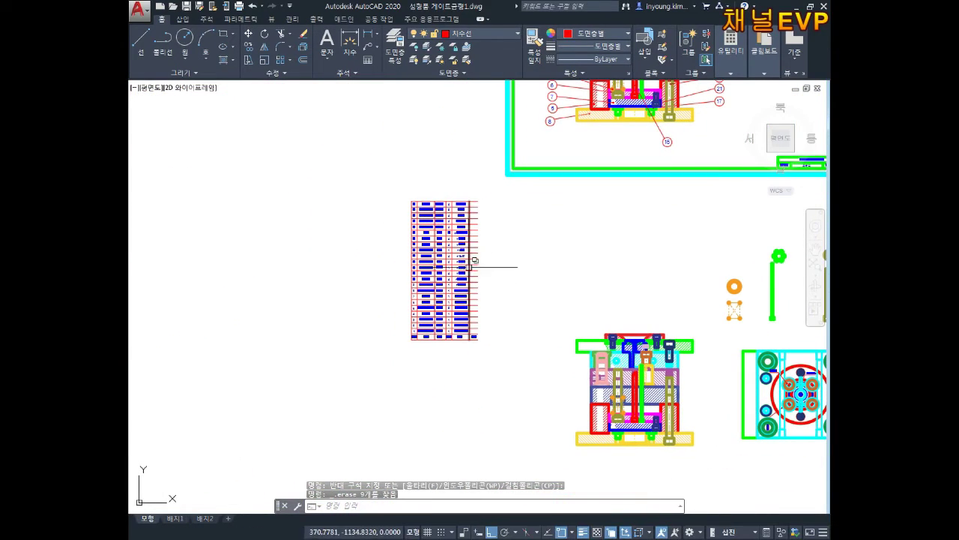
- Start a MOVE of the whole parts list, using its bottom-left corner as base point
{"action": "type", "text": "m"}
{"action": "key", "text": "Return"}
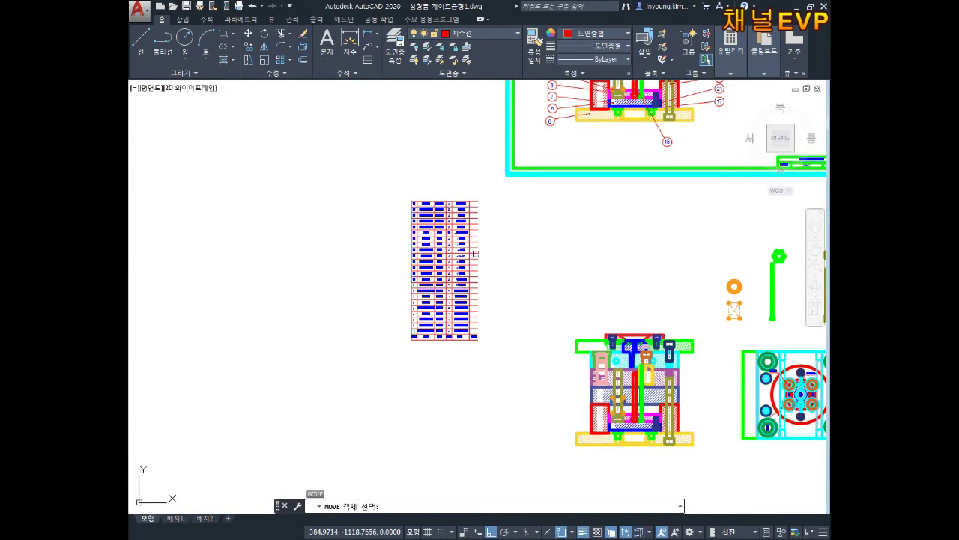
{"action": "left_click", "coordinate": [491, 184]}
{"action": "left_click", "coordinate": [362, 353]}
{"action": "key", "text": "Return"}
{"action": "scroll", "coordinate": [367, 346], "scroll_direction": "up", "scroll_amount": 4}
{"action": "scroll", "coordinate": [374, 342], "scroll_direction": "up", "scroll_amount": 4}
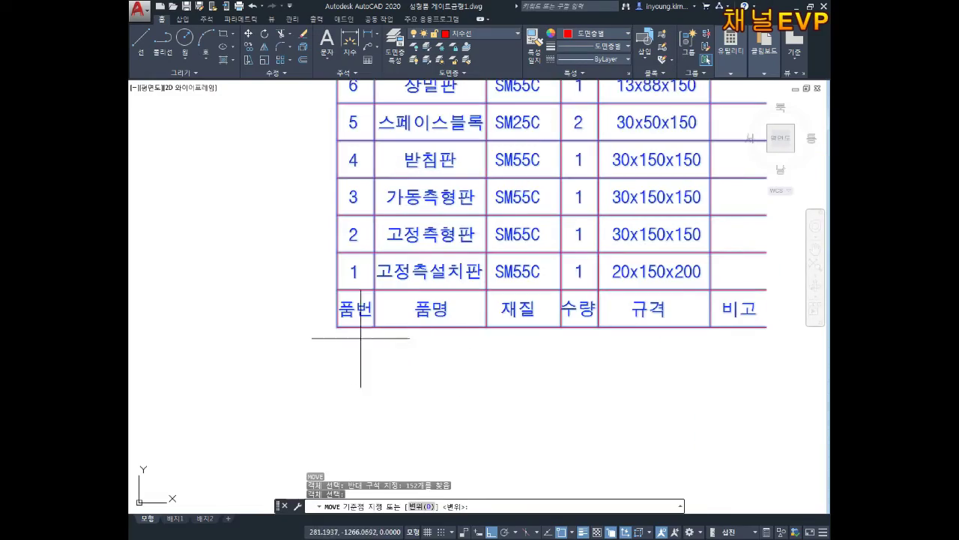
{"action": "left_click", "coordinate": [337, 326]}
- With Ortho off, drop the parts list onto the top corner of the sheet's title block
{"action": "scroll", "coordinate": [338, 326], "scroll_direction": "down", "scroll_amount": 5}
{"action": "scroll", "coordinate": [329, 388], "scroll_direction": "down", "scroll_amount": 4}
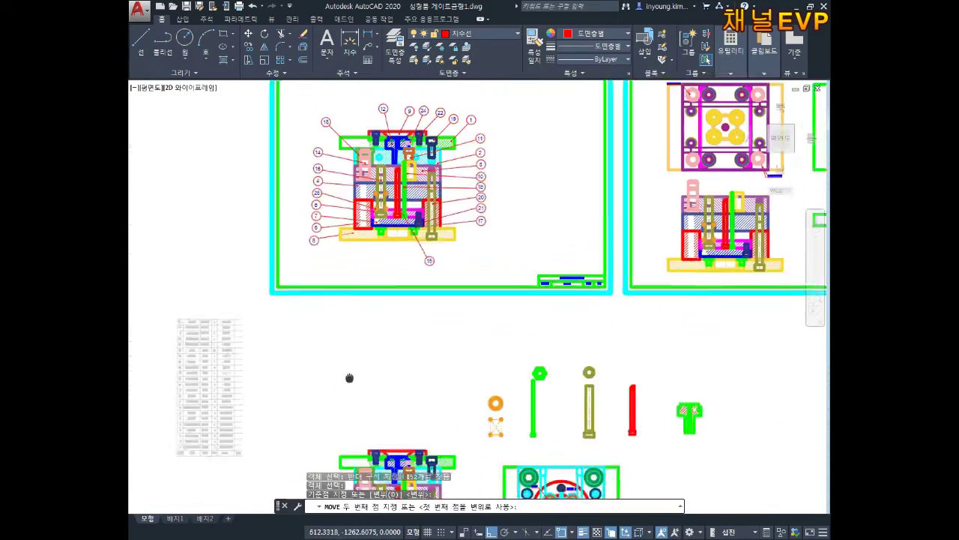
{"action": "key", "text": "F8"}
{"action": "scroll", "coordinate": [518, 188], "scroll_direction": "up", "scroll_amount": 5}
{"action": "scroll", "coordinate": [535, 250], "scroll_direction": "up", "scroll_amount": 4}
{"action": "scroll", "coordinate": [536, 250], "scroll_direction": "up", "scroll_amount": 3}
{"action": "left_click", "coordinate": [381, 317]}
{"action": "key", "text": "Escape"}
{"action": "key", "text": "Escape"}
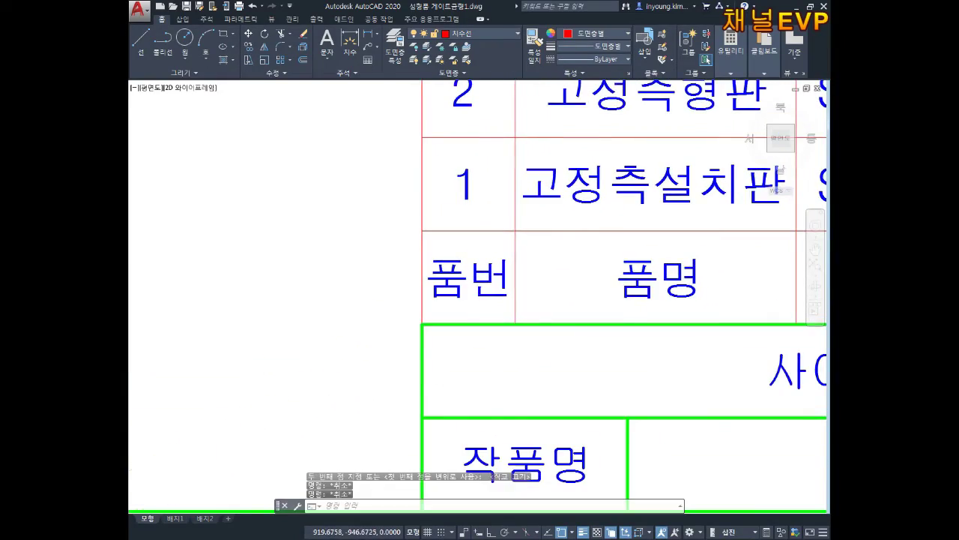
{"action": "scroll", "coordinate": [509, 342], "scroll_direction": "down", "scroll_amount": 4}
{"action": "scroll", "coordinate": [508, 342], "scroll_direction": "down", "scroll_amount": 2}
{"action": "scroll", "coordinate": [509, 342], "scroll_direction": "down", "scroll_amount": 4}
{"action": "scroll", "coordinate": [476, 200], "scroll_direction": "up", "scroll_amount": 5}
{"action": "scroll", "coordinate": [476, 200], "scroll_direction": "up", "scroll_amount": 3}
{"action": "key", "text": "Escape"}
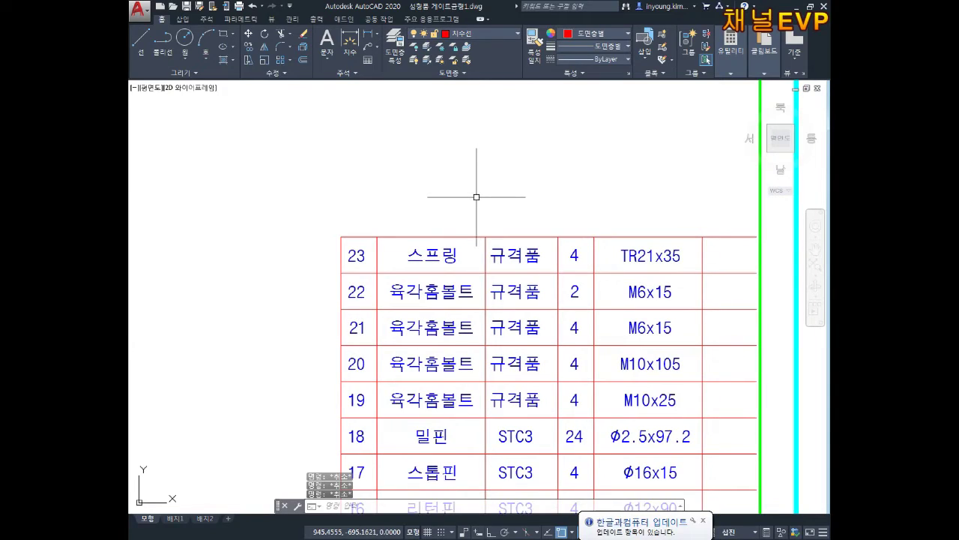
- Offset the table's top border 10 units upward to form the new row's top line
{"action": "type", "text": "o"}
{"action": "key", "text": "Return"}
{"action": "type", "text": "10"}
{"action": "key", "text": "Return"}
{"action": "key", "text": "Escape"}
{"action": "key", "text": "Escape"}
{"action": "key", "text": "Return"}
{"action": "key", "text": "Return"}
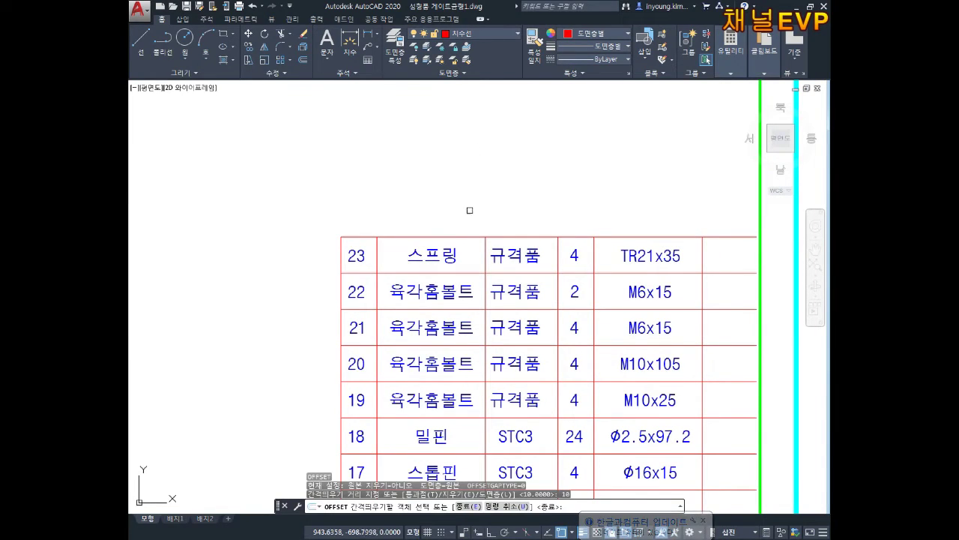
{"action": "left_click", "coordinate": [448, 236]}
{"action": "left_click", "coordinate": [445, 188]}
{"action": "key", "text": "Escape"}
{"action": "key", "text": "Escape"}
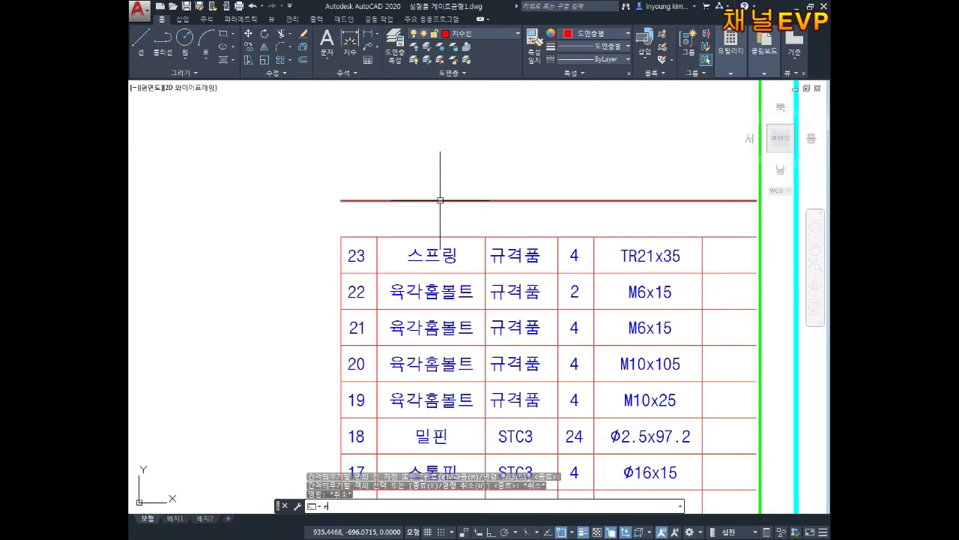
- Extend the five column dividers up to the new top line
{"action": "type", "text": "x"}
{"action": "key", "text": "Return"}
{"action": "left_click", "coordinate": [440, 201]}
{"action": "key", "text": "Return"}
{"action": "left_click", "coordinate": [349, 245]}
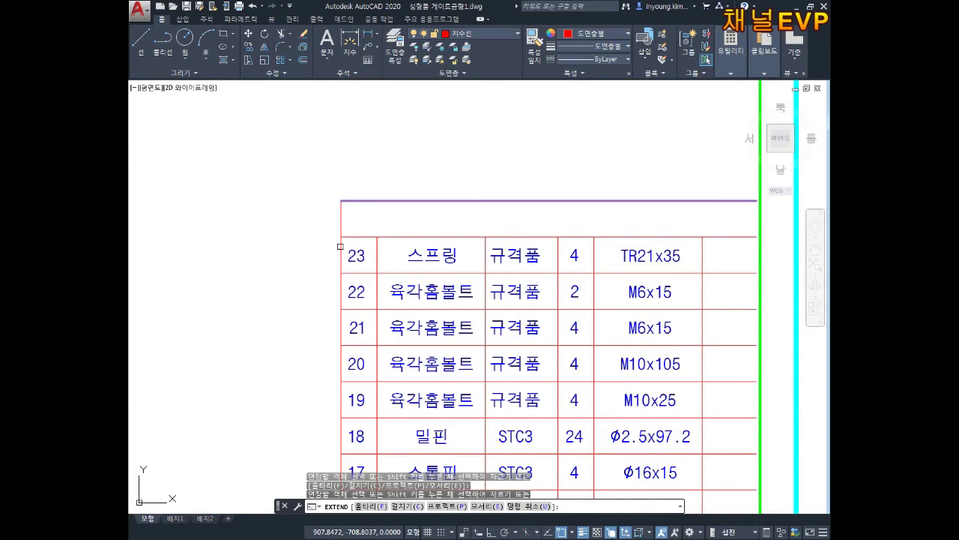
{"action": "left_click", "coordinate": [372, 243]}
{"action": "left_click", "coordinate": [483, 247]}
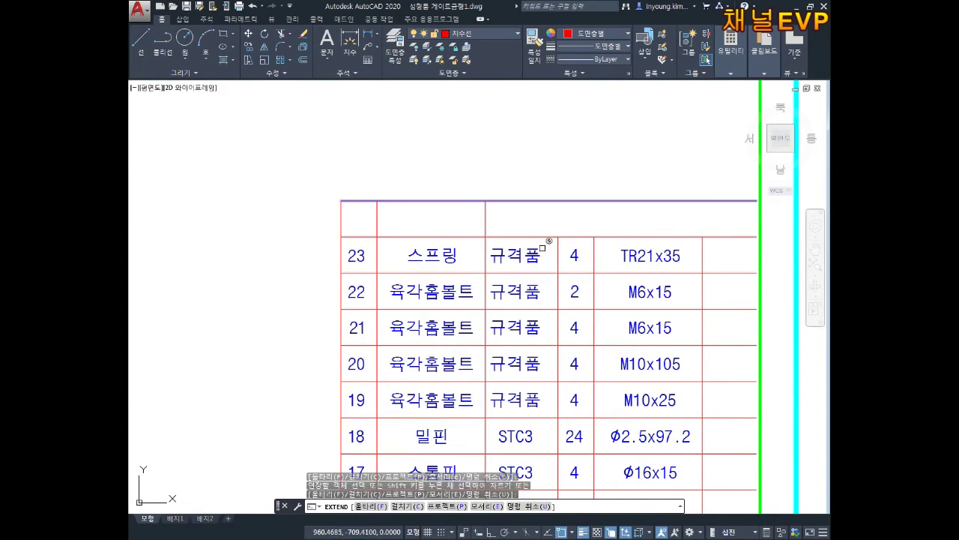
{"action": "left_click", "coordinate": [557, 249]}
{"action": "left_click", "coordinate": [594, 250]}
{"action": "left_click", "coordinate": [703, 248]}
{"action": "key", "text": "Escape"}
{"action": "key", "text": "Escape"}
{"action": "type", "text": "co"}
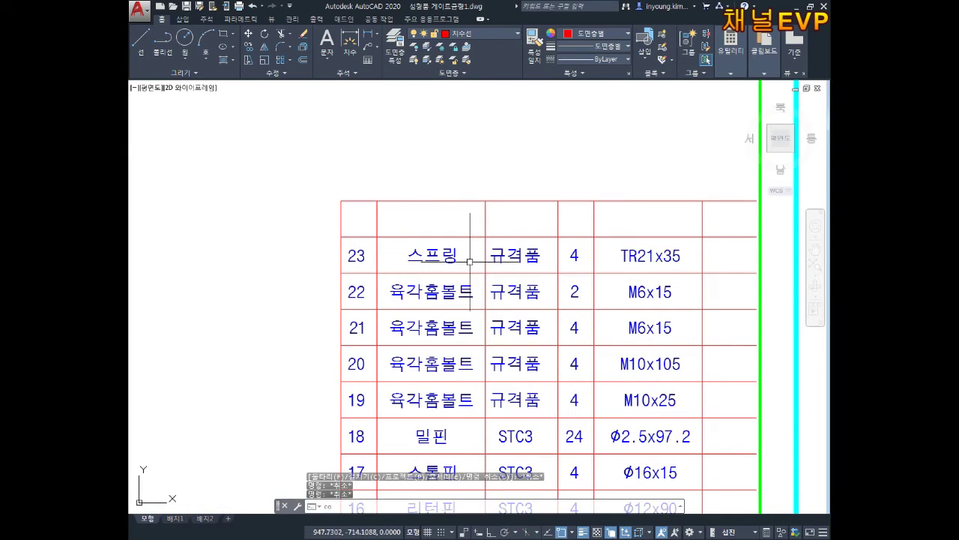
- Copy row 23's number, name, 규격품, quantity and size texts up into the empty row
{"action": "key", "text": "Return"}
{"action": "left_click", "coordinate": [357, 256]}
{"action": "left_click", "coordinate": [435, 256]}
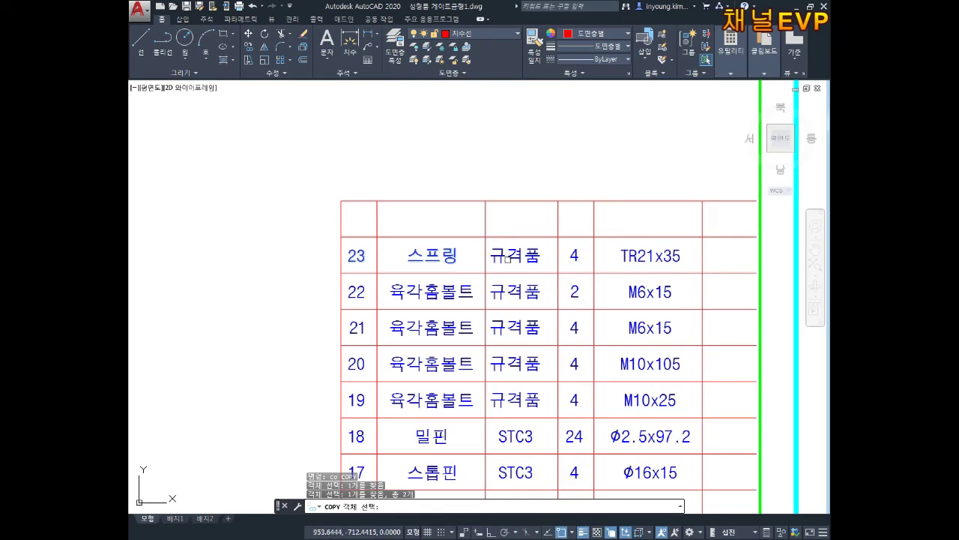
{"action": "left_click", "coordinate": [564, 262]}
{"action": "left_click", "coordinate": [576, 255]}
{"action": "left_click", "coordinate": [651, 256]}
{"action": "key", "text": "Return"}
{"action": "left_click", "coordinate": [341, 237]}
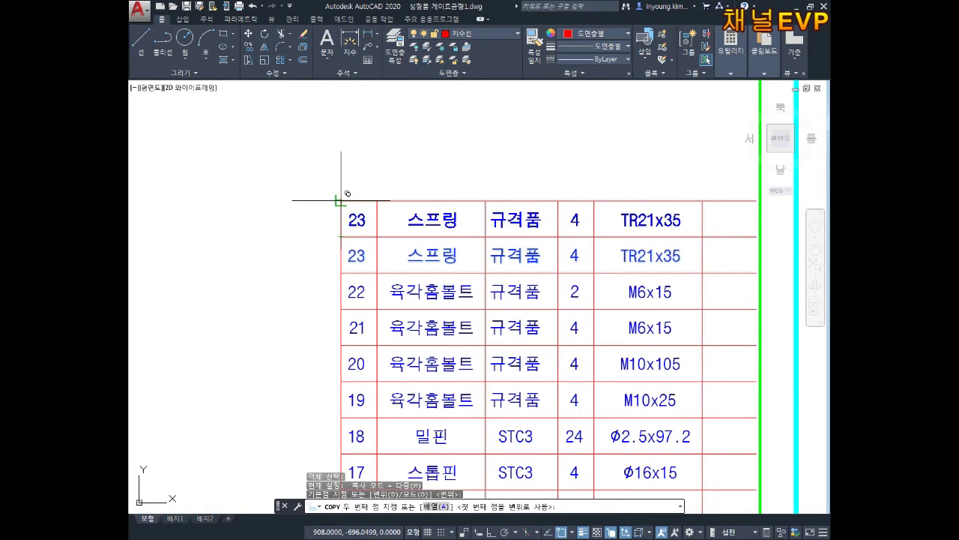
{"action": "left_click", "coordinate": [342, 201]}
{"action": "key", "text": "Return"}
- Change the copied row number to 24 and the part name to 고정핀
{"action": "double_click", "coordinate": [357, 220]}
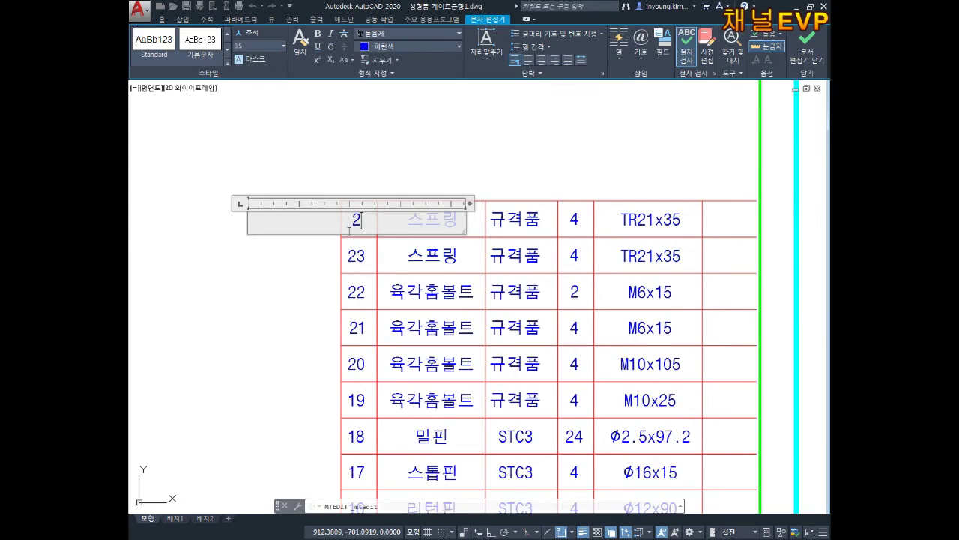
{"action": "type", "text": "4"}
{"action": "left_click", "coordinate": [431, 255]}
{"action": "left_click", "coordinate": [439, 225]}
{"action": "double_click", "coordinate": [454, 224]}
{"action": "key", "text": "BackSpace"}
{"action": "key", "text": "BackSpace"}
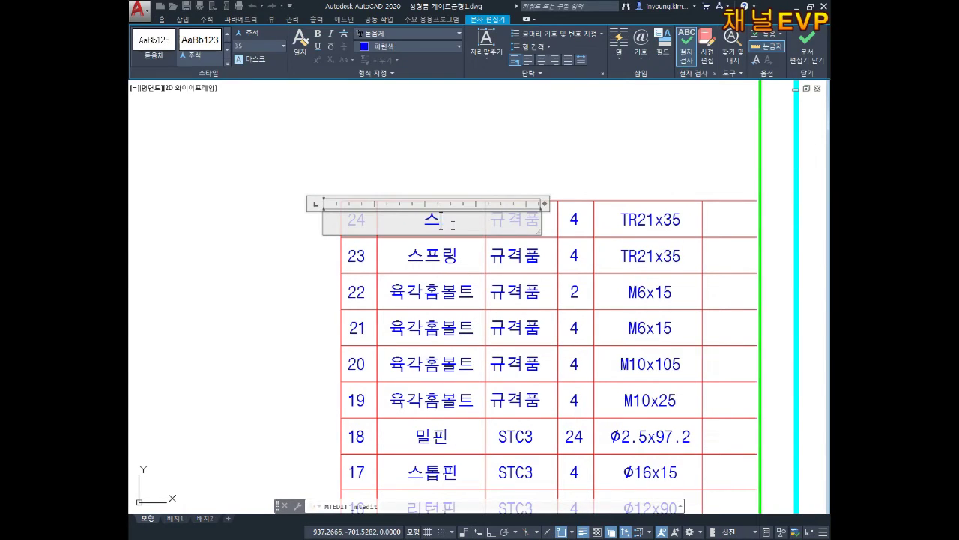
{"action": "type", "text": "고정핀"}
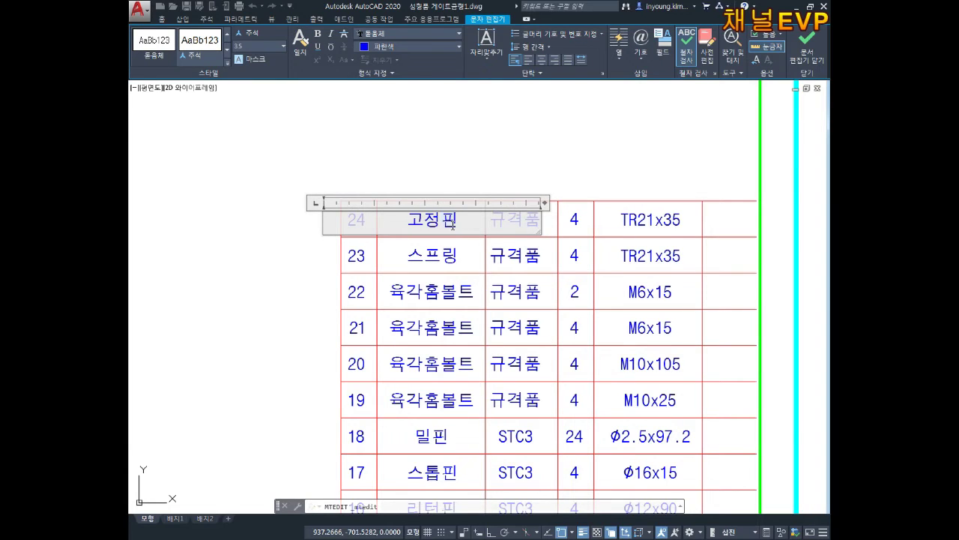
{"action": "key", "text": "Escape"}
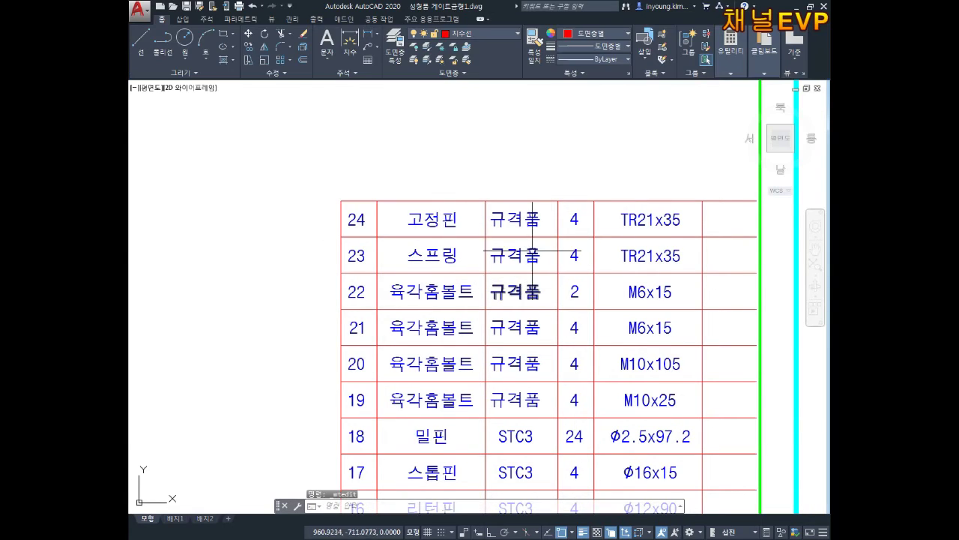
- Set row 24's material to STC3, quantity to 5 and size to Φ3x8
{"action": "double_click", "coordinate": [515, 217]}
{"action": "key", "text": "BackSpace"}
{"action": "key", "text": "BackSpace"}
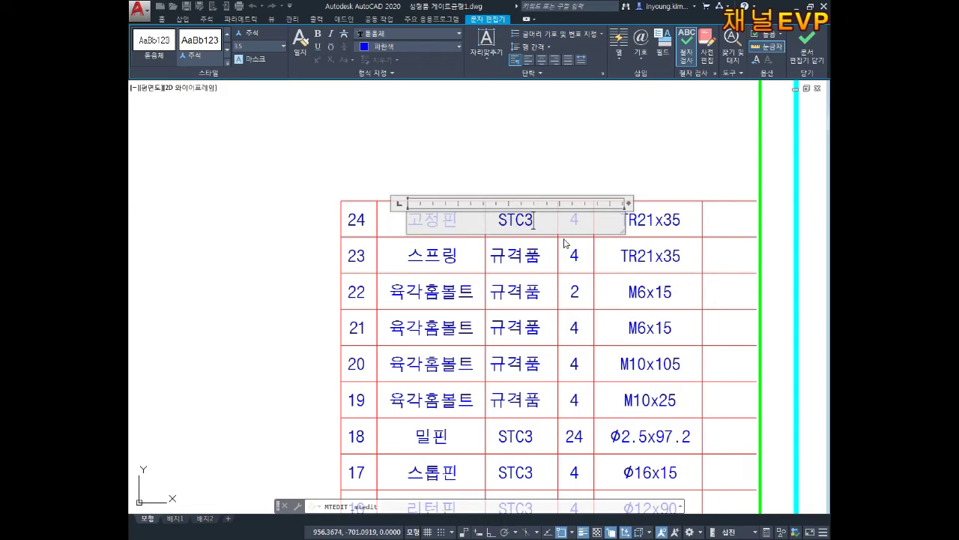
{"action": "left_click", "coordinate": [566, 241]}
{"action": "double_click", "coordinate": [577, 220]}
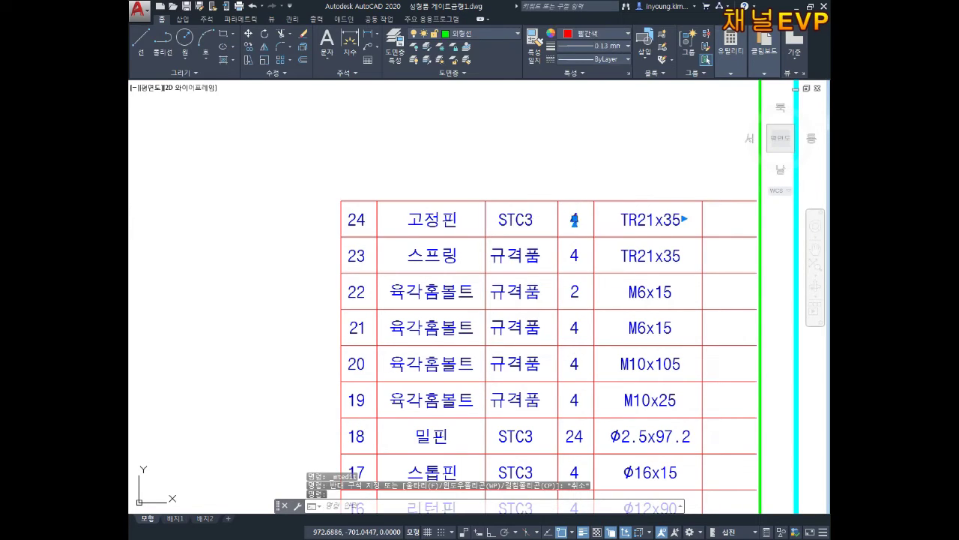
{"action": "left_click", "coordinate": [607, 240]}
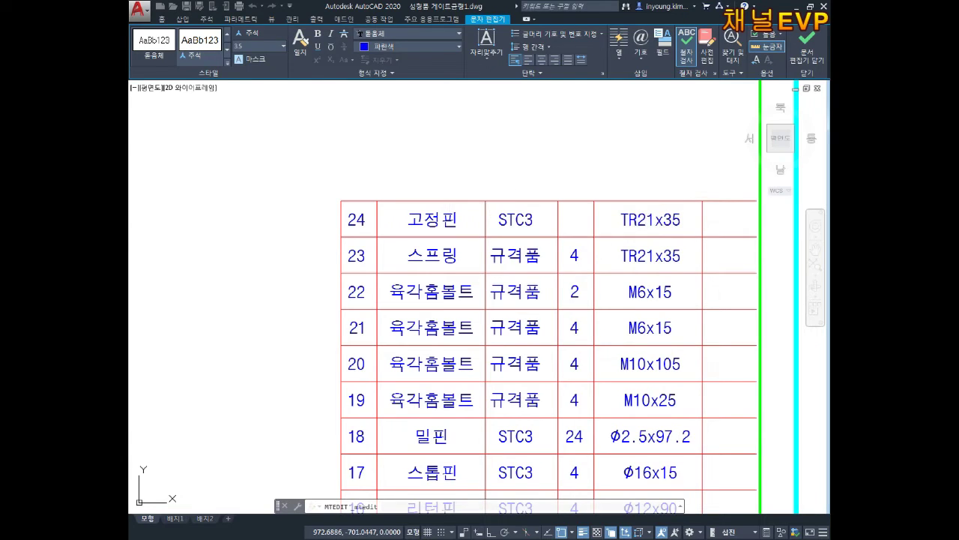
{"action": "double_click", "coordinate": [656, 222]}
{"action": "type", "text": "Ø3x8"}
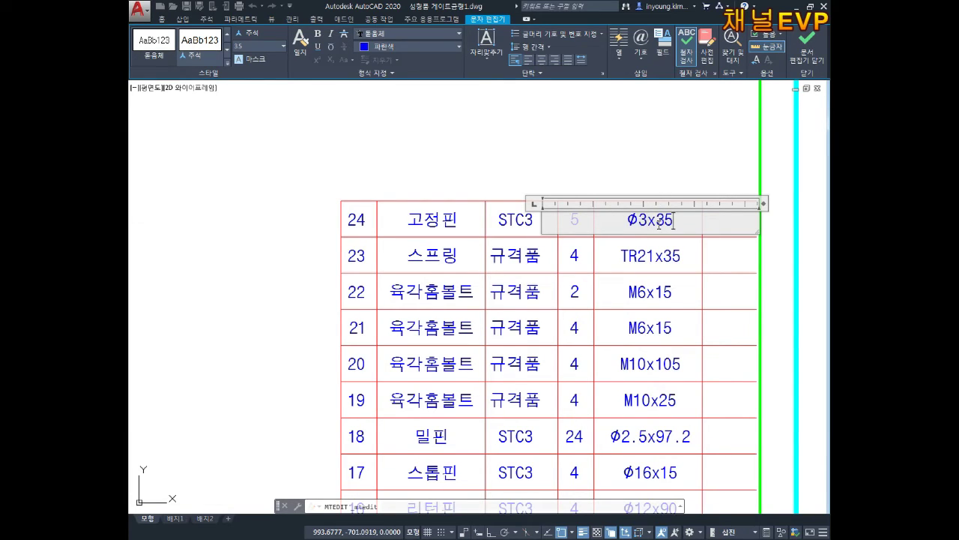
{"action": "left_click", "coordinate": [612, 134]}
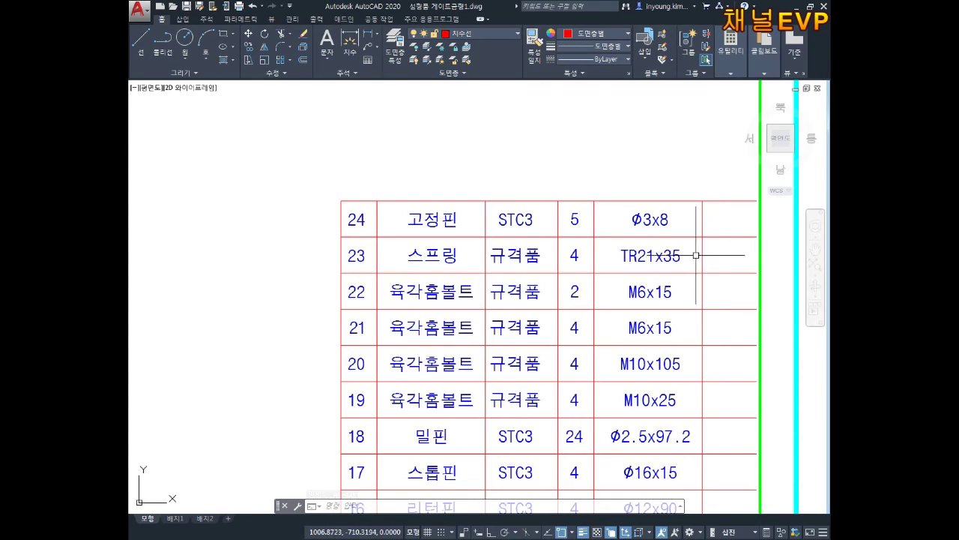
{"action": "middle_click_drag", "start_coordinate": [677, 292], "coordinate": [641, 252]}
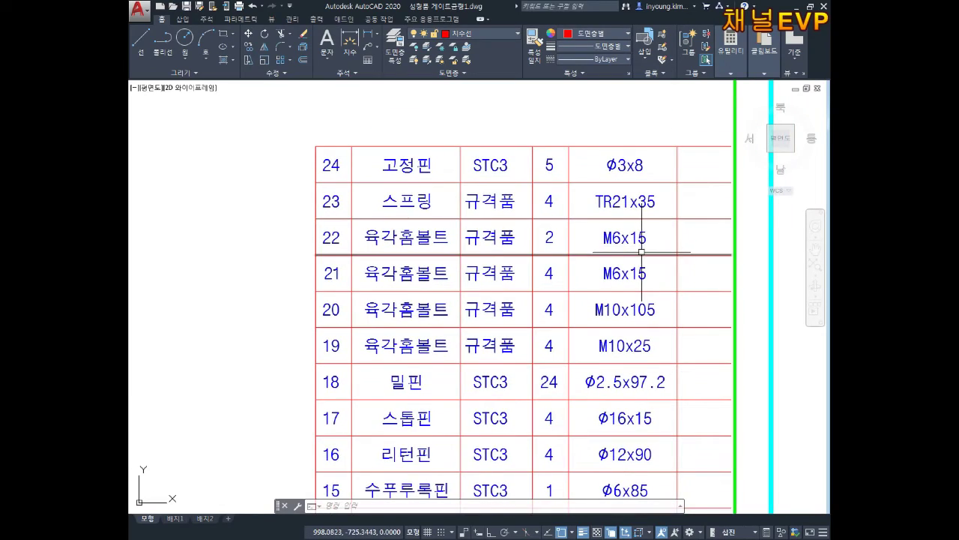
- Pan and zoom across the sheets to the loose bolt drawings lying below them
{"action": "scroll", "coordinate": [640, 254], "scroll_direction": "down", "scroll_amount": 3}
{"action": "scroll", "coordinate": [614, 258], "scroll_direction": "down", "scroll_amount": 3}
{"action": "scroll", "coordinate": [592, 254], "scroll_direction": "down", "scroll_amount": 2}
{"action": "mouse_move", "coordinate": [585, 188]}
{"action": "middle_mouse_down"}
{"action": "mouse_move", "coordinate": [585, 238]}
{"action": "mouse_move", "coordinate": [468, 223]}
{"action": "middle_mouse_up"}
{"action": "scroll", "coordinate": [540, 255], "scroll_direction": "down", "scroll_amount": 5}
{"action": "scroll", "coordinate": [619, 210], "scroll_direction": "up", "scroll_amount": 4}
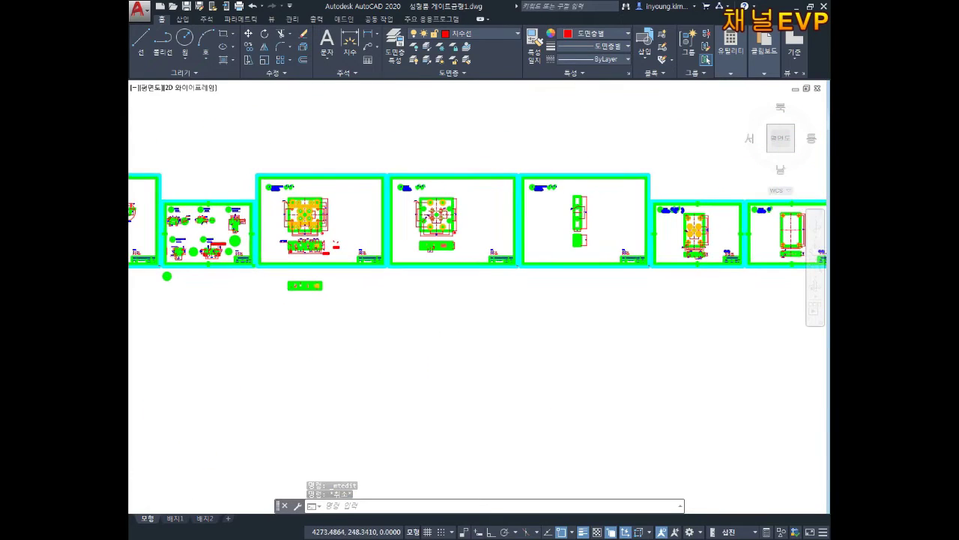
{"action": "middle_click_drag", "start_coordinate": [798, 223], "coordinate": [643, 222]}
{"action": "scroll", "coordinate": [643, 222], "scroll_direction": "up", "scroll_amount": 3}
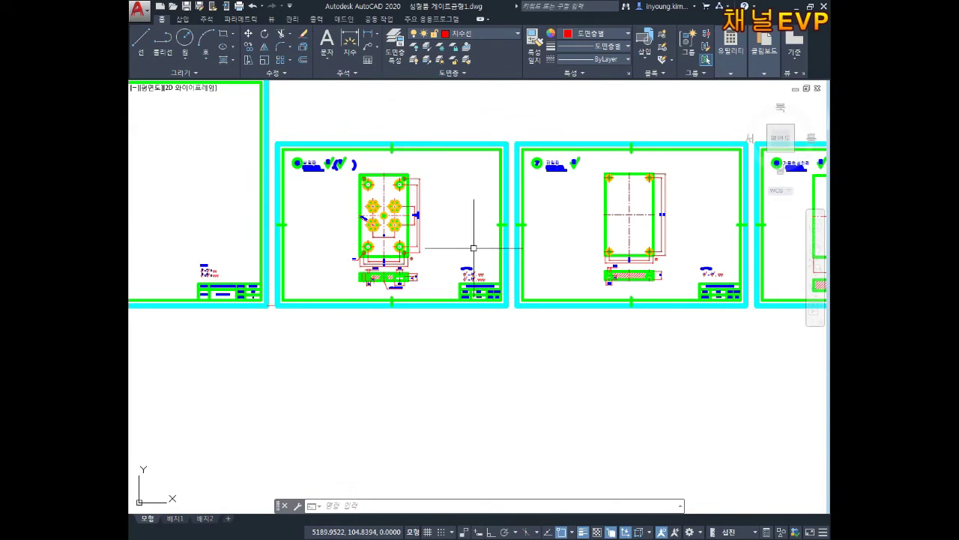
{"action": "middle_click_drag", "start_coordinate": [494, 249], "coordinate": [636, 235]}
{"action": "scroll", "coordinate": [482, 240], "scroll_direction": "down", "scroll_amount": 3}
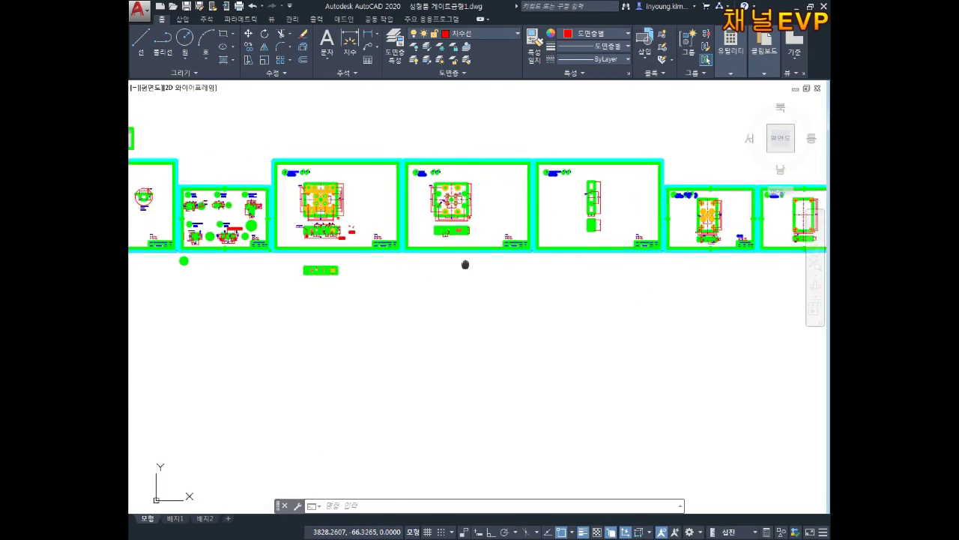
{"action": "middle_click_drag", "start_coordinate": [428, 267], "coordinate": [583, 235]}
{"action": "scroll", "coordinate": [357, 217], "scroll_direction": "up", "scroll_amount": 8}
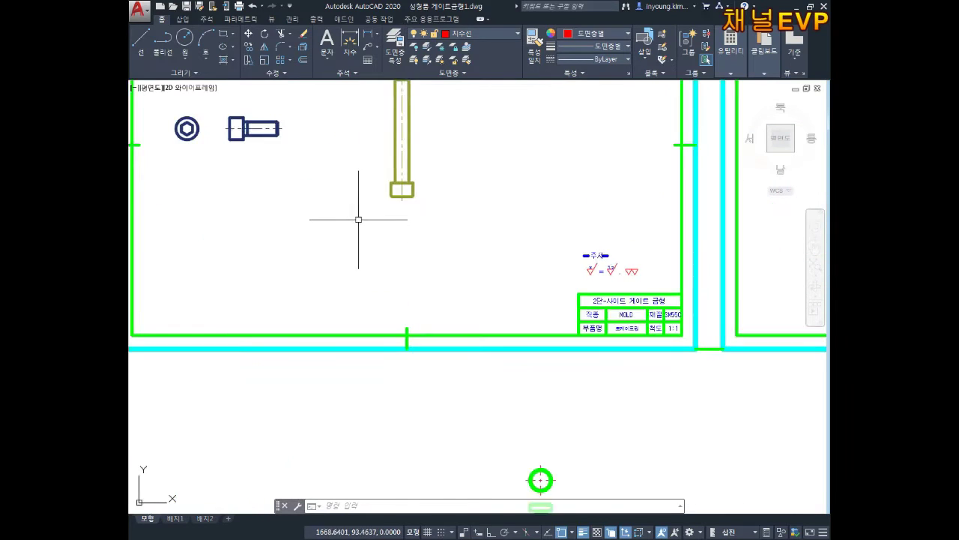
{"action": "scroll", "coordinate": [343, 332], "scroll_direction": "down", "scroll_amount": 1}
{"action": "middle_click_drag", "start_coordinate": [553, 277], "coordinate": [573, 312]}
{"action": "scroll", "coordinate": [563, 284], "scroll_direction": "down", "scroll_amount": 3}
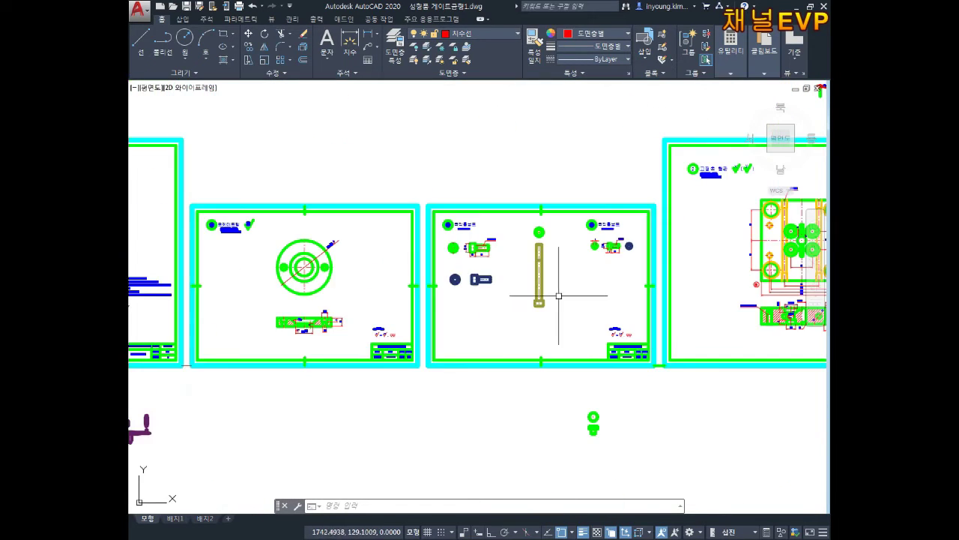
{"action": "middle_click_drag", "start_coordinate": [455, 307], "coordinate": [553, 263]}
{"action": "scroll", "coordinate": [539, 265], "scroll_direction": "down", "scroll_amount": 3}
{"action": "scroll", "coordinate": [416, 255], "scroll_direction": "up", "scroll_amount": 4}
{"action": "scroll", "coordinate": [413, 253], "scroll_direction": "up", "scroll_amount": 1}
{"action": "middle_click_drag", "start_coordinate": [413, 253], "coordinate": [602, 275]}
{"action": "scroll", "coordinate": [550, 294], "scroll_direction": "up", "scroll_amount": 2}
- Select the right bolt drawing and, with a window, the small left bolt
{"action": "left_click", "coordinate": [567, 306]}
{"action": "middle_click_drag", "start_coordinate": [351, 331], "coordinate": [545, 334]}
{"action": "left_click", "coordinate": [479, 222]}
{"action": "left_click", "coordinate": [345, 360]}
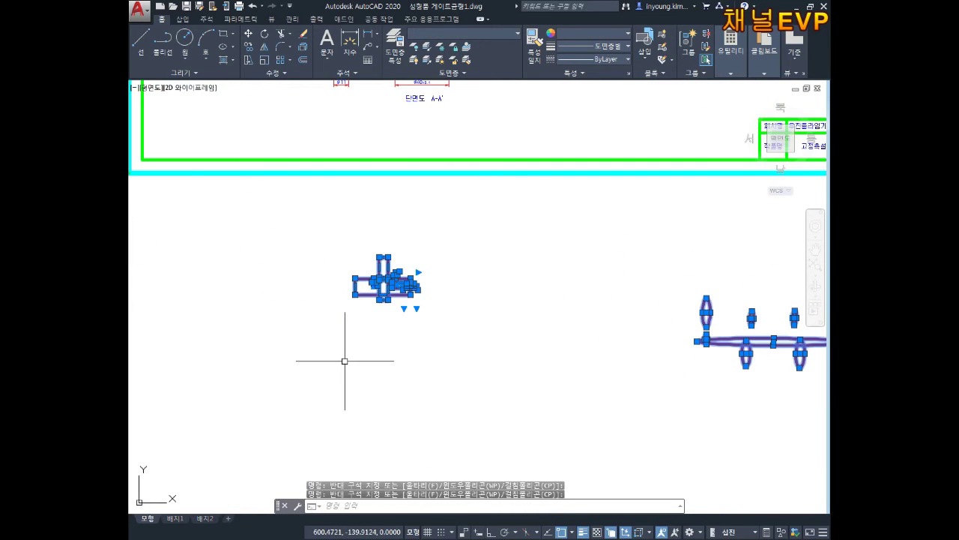
- Erase the selected bolt drawings (29 objects), then review the remaining sheets and loose parts
{"action": "key", "text": "Delete"}
{"action": "scroll", "coordinate": [343, 348], "scroll_direction": "down", "scroll_amount": 3}
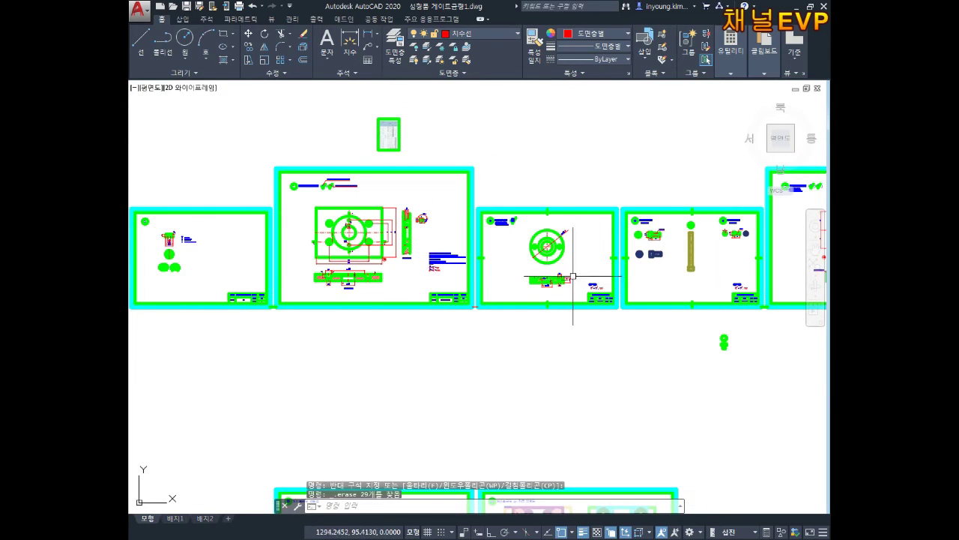
{"action": "middle_click_drag", "start_coordinate": [574, 276], "coordinate": [431, 264]}
{"action": "middle_click_drag", "start_coordinate": [688, 323], "coordinate": [539, 255]}
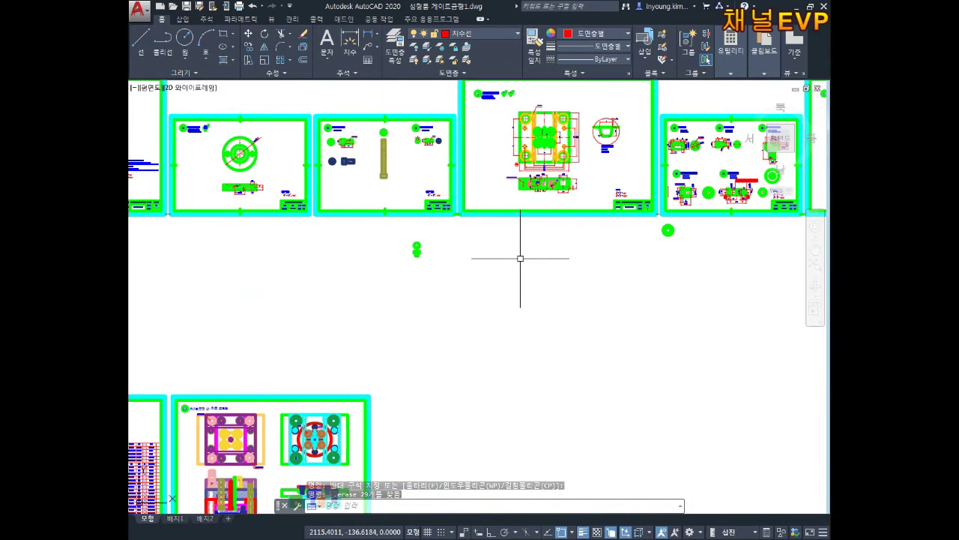
{"action": "scroll", "coordinate": [521, 275], "scroll_direction": "down", "scroll_amount": 3}
{"action": "scroll", "coordinate": [562, 242], "scroll_direction": "up", "scroll_amount": 1}
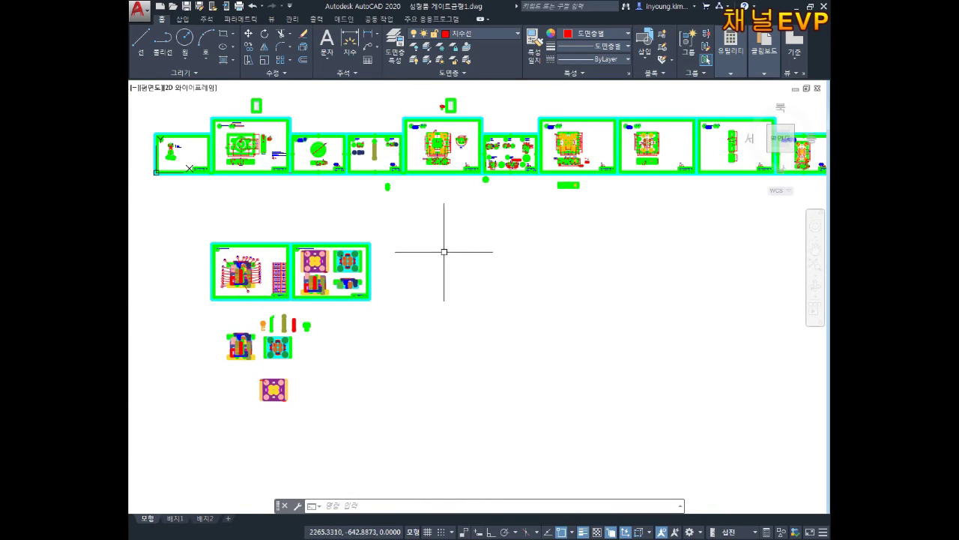
{"action": "middle_click_drag", "start_coordinate": [448, 256], "coordinate": [544, 297]}
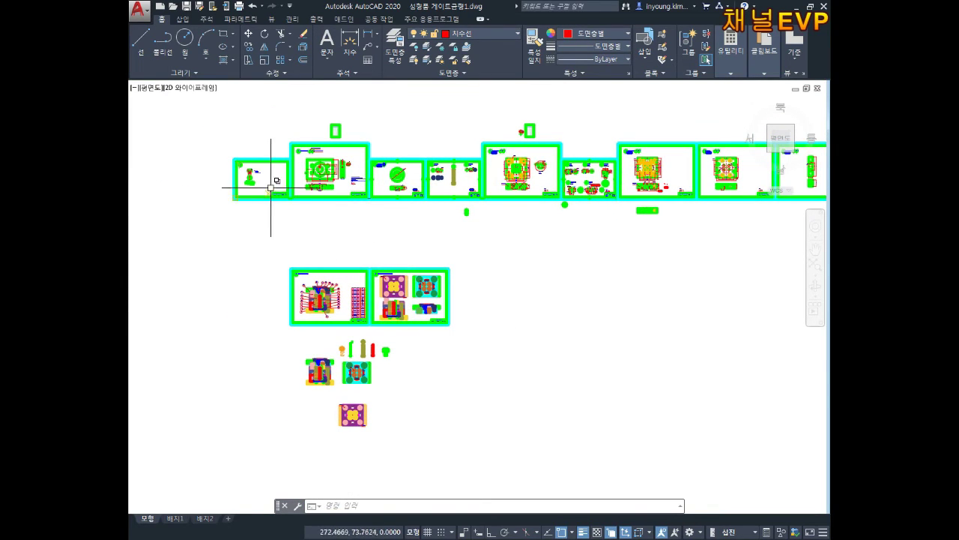
{"action": "scroll", "coordinate": [361, 352], "scroll_direction": "up", "scroll_amount": 3}
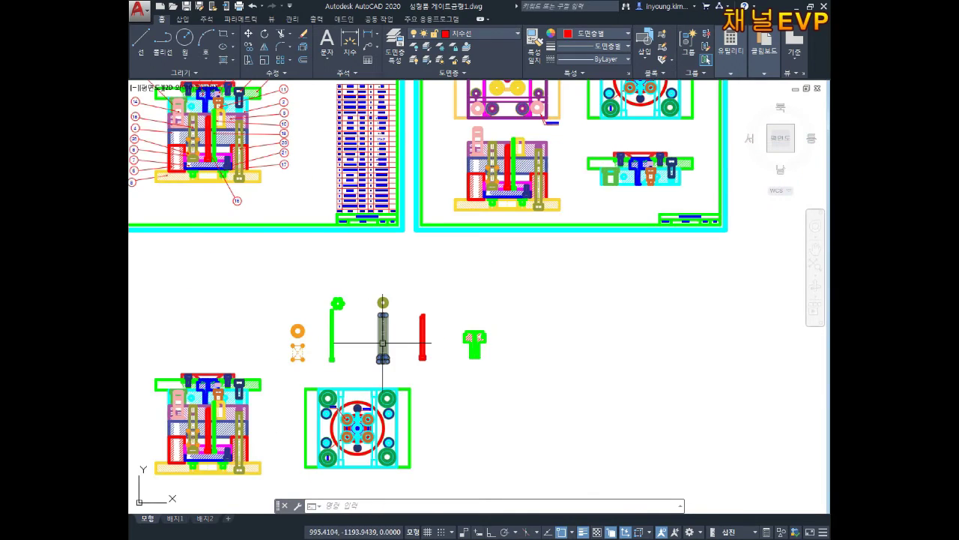
{"action": "scroll", "coordinate": [382, 332], "scroll_direction": "up", "scroll_amount": 3}
{"action": "scroll", "coordinate": [392, 332], "scroll_direction": "down", "scroll_amount": 4}
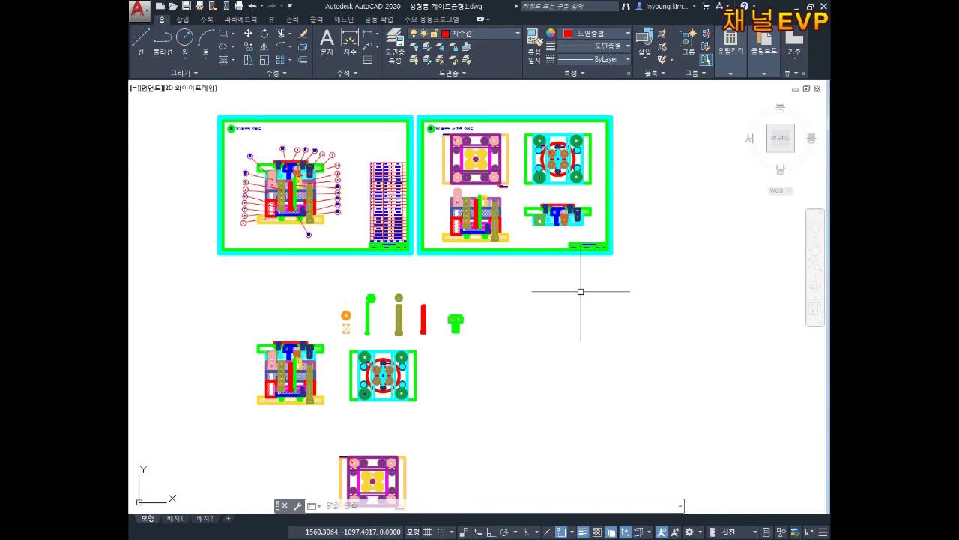
{"action": "key", "text": "ctrl+Tab"}
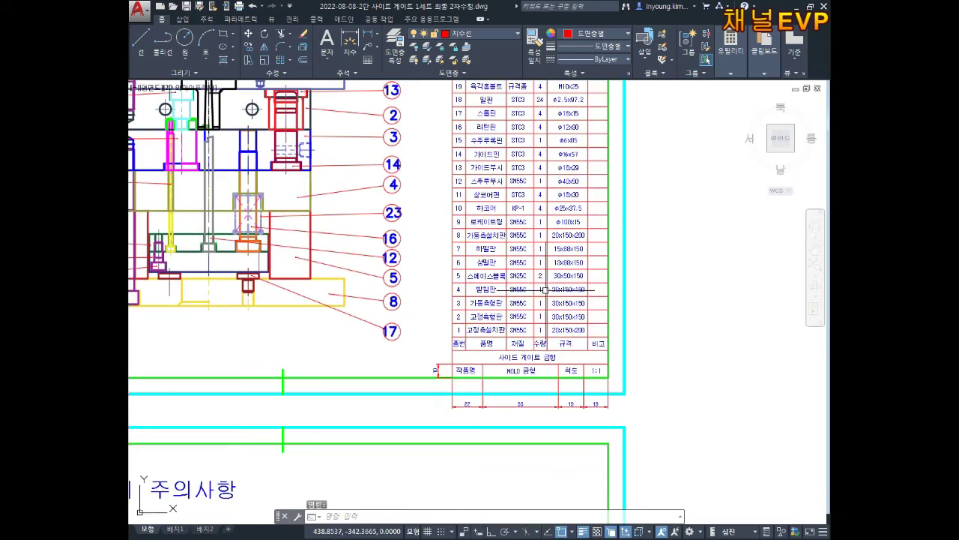
{"action": "scroll", "coordinate": [556, 303], "scroll_direction": "down", "scroll_amount": 5}
{"action": "scroll", "coordinate": [480, 280], "scroll_direction": "down", "scroll_amount": 2}
{"action": "scroll", "coordinate": [417, 293], "scroll_direction": "down", "scroll_amount": 2}
{"action": "scroll", "coordinate": [415, 280], "scroll_direction": "down", "scroll_amount": 2}
{"action": "mouse_move", "coordinate": [415, 281]}
{"action": "middle_mouse_down"}
{"action": "mouse_move", "coordinate": [292, 304]}
{"action": "mouse_move", "coordinate": [492, 304]}
{"action": "middle_mouse_up"}
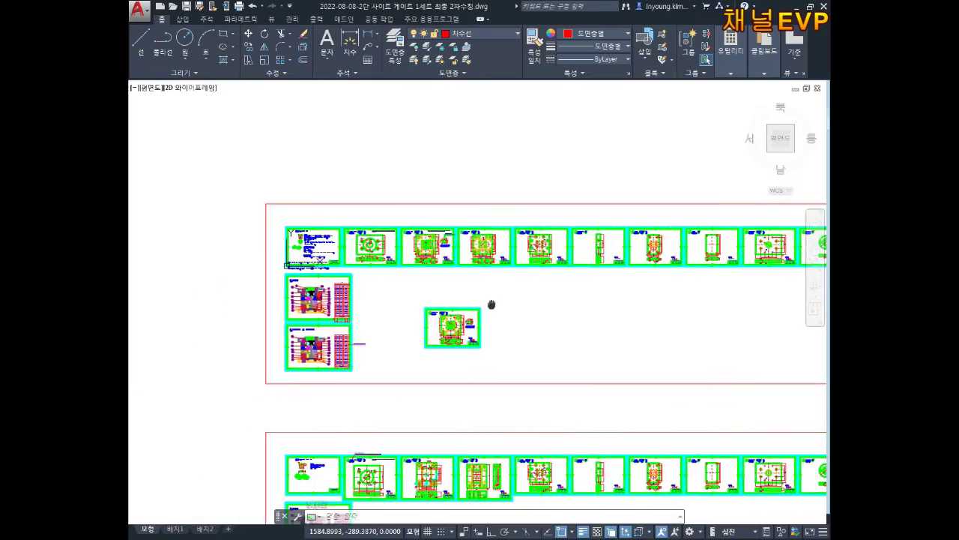
{"action": "scroll", "coordinate": [303, 247], "scroll_direction": "up", "scroll_amount": 3}
{"action": "scroll", "coordinate": [317, 260], "scroll_direction": "up", "scroll_amount": 2}
{"action": "scroll", "coordinate": [299, 238], "scroll_direction": "up", "scroll_amount": 2}
{"action": "scroll", "coordinate": [297, 253], "scroll_direction": "up", "scroll_amount": 4}
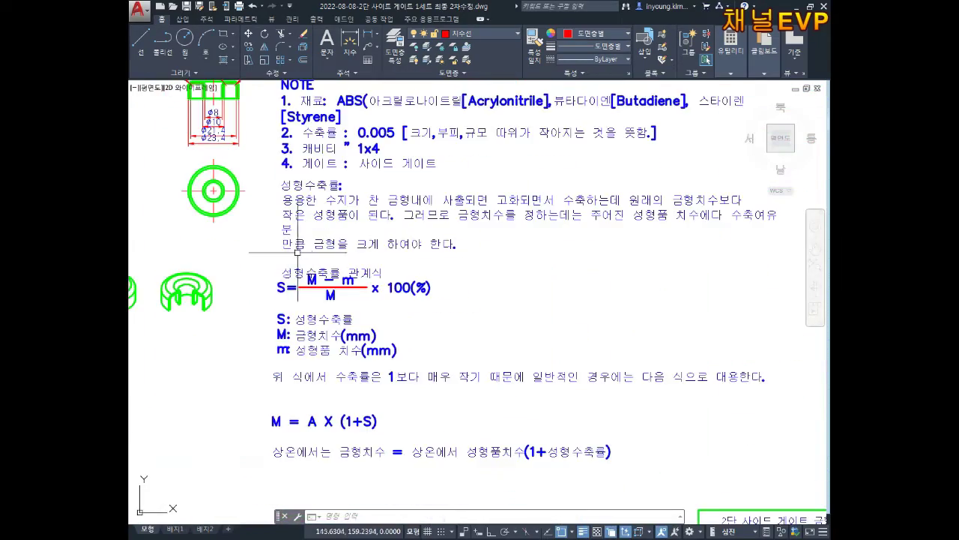
{"action": "scroll", "coordinate": [275, 274], "scroll_direction": "down", "scroll_amount": 3}
{"action": "scroll", "coordinate": [363, 225], "scroll_direction": "down", "scroll_amount": 3}
{"action": "middle_click_drag", "start_coordinate": [705, 247], "coordinate": [360, 247]}
{"action": "middle_click_drag", "start_coordinate": [645, 247], "coordinate": [428, 246]}
{"action": "middle_click_drag", "start_coordinate": [694, 258], "coordinate": [432, 256]}
{"action": "mouse_move", "coordinate": [666, 252]}
{"action": "middle_mouse_down"}
{"action": "mouse_move", "coordinate": [425, 253]}
{"action": "mouse_move", "coordinate": [564, 252]}
{"action": "middle_mouse_up"}
{"action": "middle_click_drag", "start_coordinate": [721, 223], "coordinate": [514, 224]}
{"action": "scroll", "coordinate": [513, 224], "scroll_direction": "down", "scroll_amount": 5}
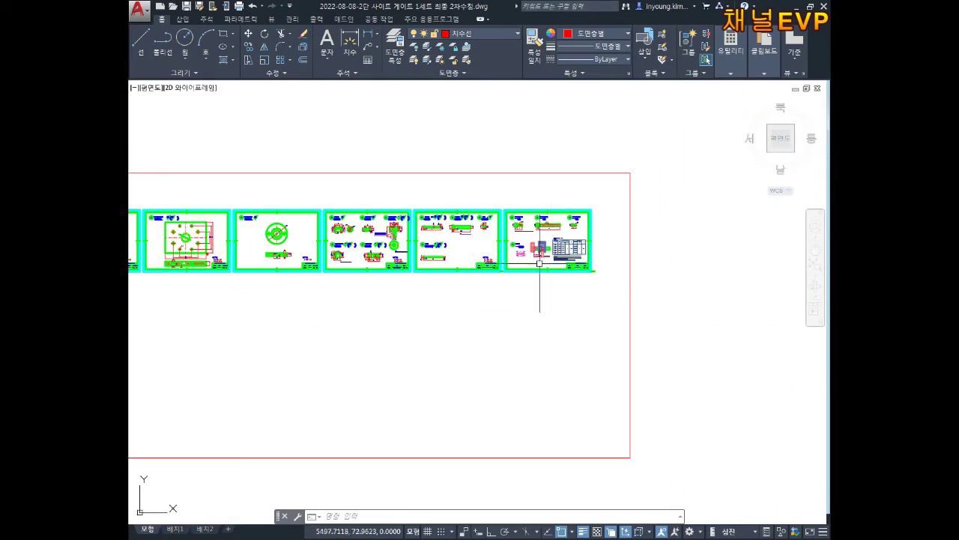
{"action": "scroll", "coordinate": [694, 244], "scroll_direction": "up", "scroll_amount": 3}
{"action": "mouse_move", "coordinate": [694, 244]}
{"action": "middle_mouse_down"}
{"action": "mouse_move", "coordinate": [664, 253]}
{"action": "mouse_move", "coordinate": [384, 248]}
{"action": "mouse_move", "coordinate": [660, 251]}
{"action": "middle_mouse_up"}
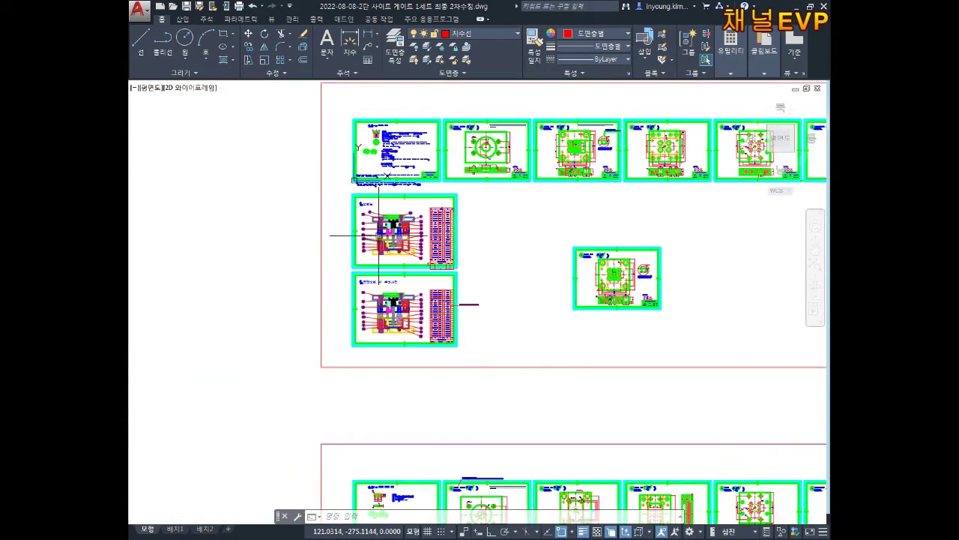
{"action": "scroll", "coordinate": [454, 249], "scroll_direction": "up", "scroll_amount": 5}
{"action": "scroll", "coordinate": [481, 247], "scroll_direction": "down", "scroll_amount": 5}
{"action": "scroll", "coordinate": [481, 246], "scroll_direction": "down", "scroll_amount": 5}
{"action": "middle_click_drag", "start_coordinate": [557, 287], "coordinate": [301, 195]}
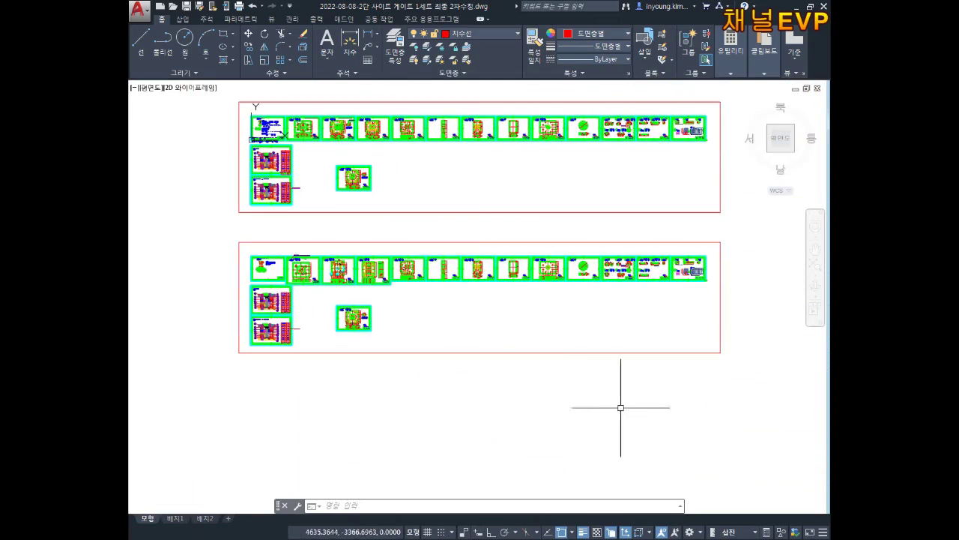
{"action": "middle_click_drag", "start_coordinate": [526, 312], "coordinate": [570, 341]}
{"action": "scroll", "coordinate": [413, 210], "scroll_direction": "up", "scroll_amount": 2}
{"action": "scroll", "coordinate": [336, 239], "scroll_direction": "up", "scroll_amount": 3}
{"action": "scroll", "coordinate": [375, 150], "scroll_direction": "up", "scroll_amount": 3}
{"action": "scroll", "coordinate": [450, 214], "scroll_direction": "up", "scroll_amount": 2}
{"action": "scroll", "coordinate": [413, 231], "scroll_direction": "up", "scroll_amount": 2}
{"action": "middle_click_drag", "start_coordinate": [414, 230], "coordinate": [627, 217]}
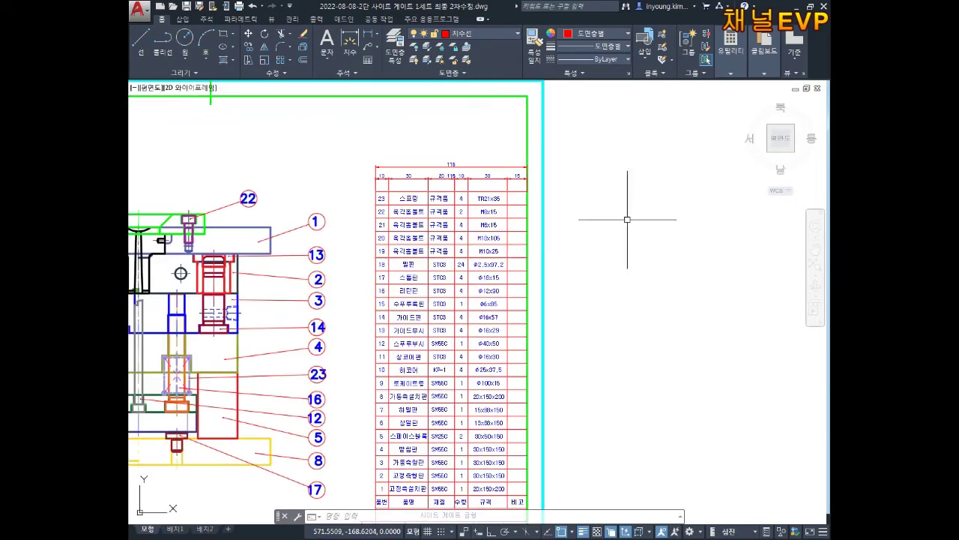
{"action": "scroll", "coordinate": [369, 261], "scroll_direction": "down", "scroll_amount": 4}
{"action": "middle_click_drag", "start_coordinate": [428, 215], "coordinate": [459, 225]}
{"action": "middle_click_drag", "start_coordinate": [515, 244], "coordinate": [487, 263]}
{"action": "scroll", "coordinate": [486, 262], "scroll_direction": "down", "scroll_amount": 4}
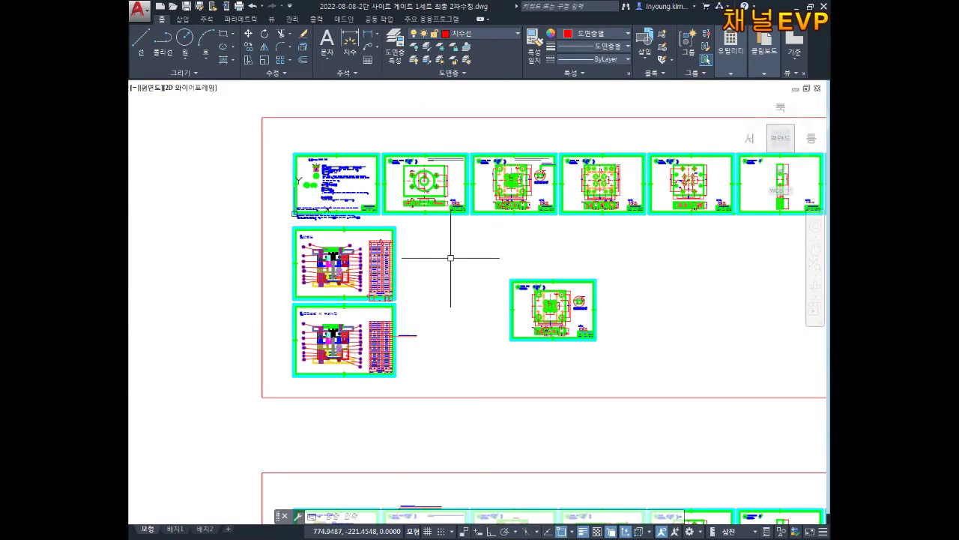
{"action": "middle_click_drag", "start_coordinate": [530, 330], "coordinate": [454, 302]}
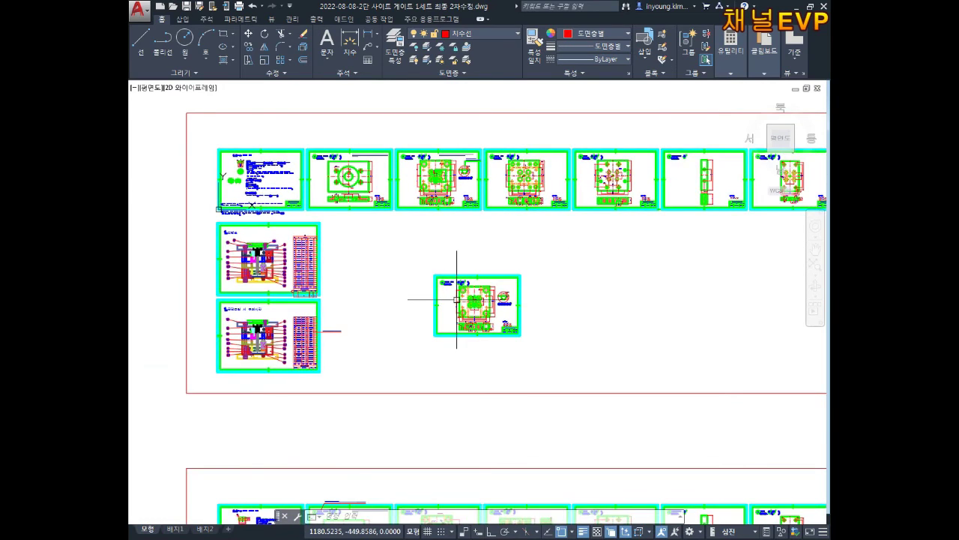
{"action": "key", "text": "ctrl+F4"}
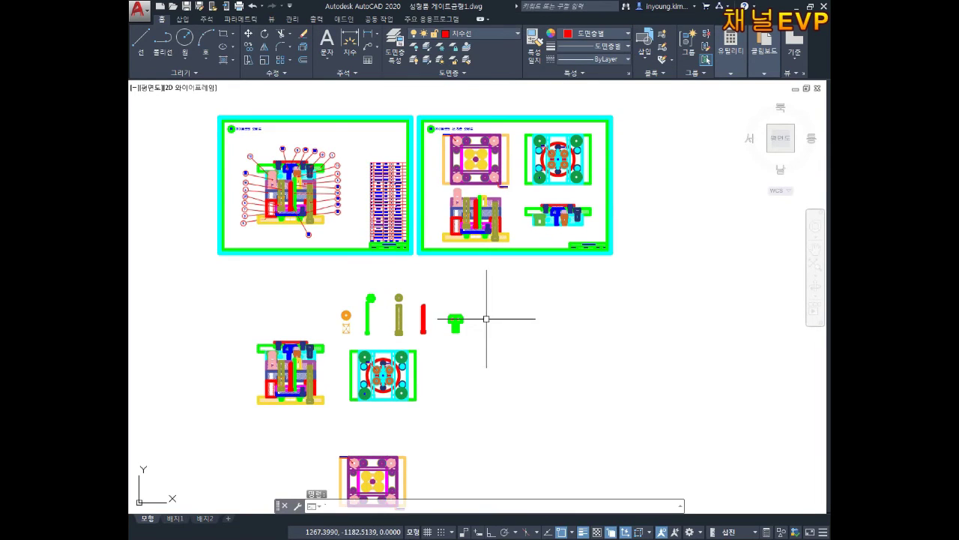
- Bring the right assembly sheet toward the centre of the view
{"action": "scroll", "coordinate": [483, 315], "scroll_direction": "down", "scroll_amount": 4}
{"action": "scroll", "coordinate": [431, 266], "scroll_direction": "up", "scroll_amount": 4}
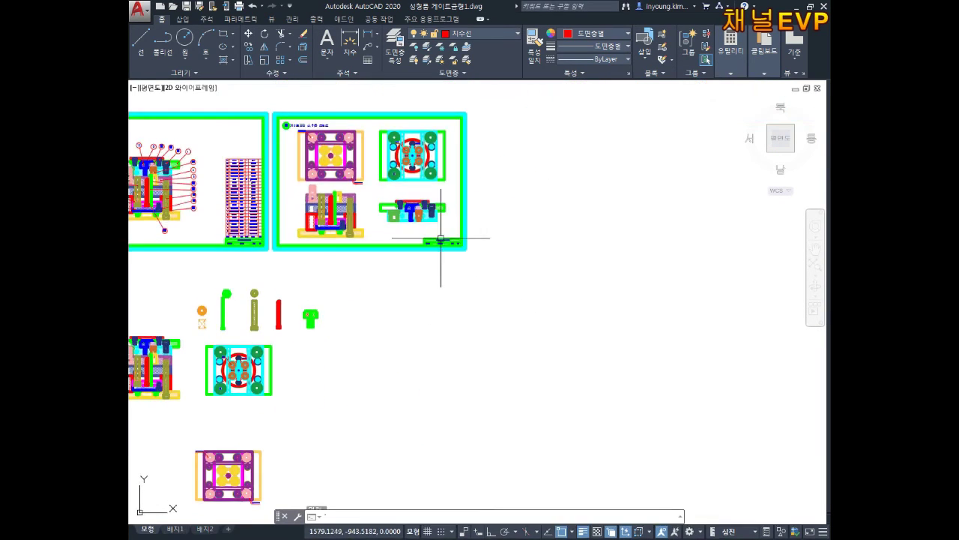
{"action": "middle_click_drag", "start_coordinate": [471, 247], "coordinate": [488, 261]}
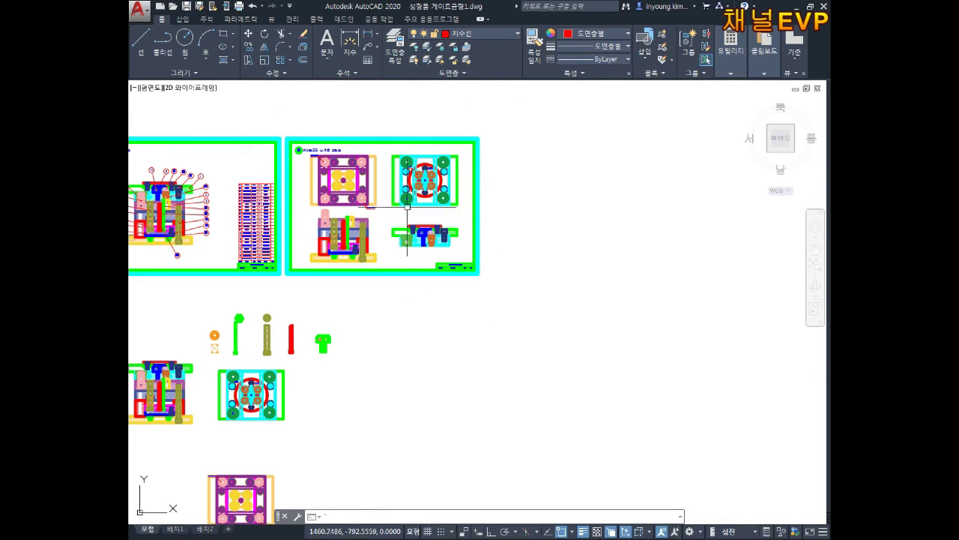
{"action": "middle_click_drag", "start_coordinate": [368, 188], "coordinate": [408, 228]}
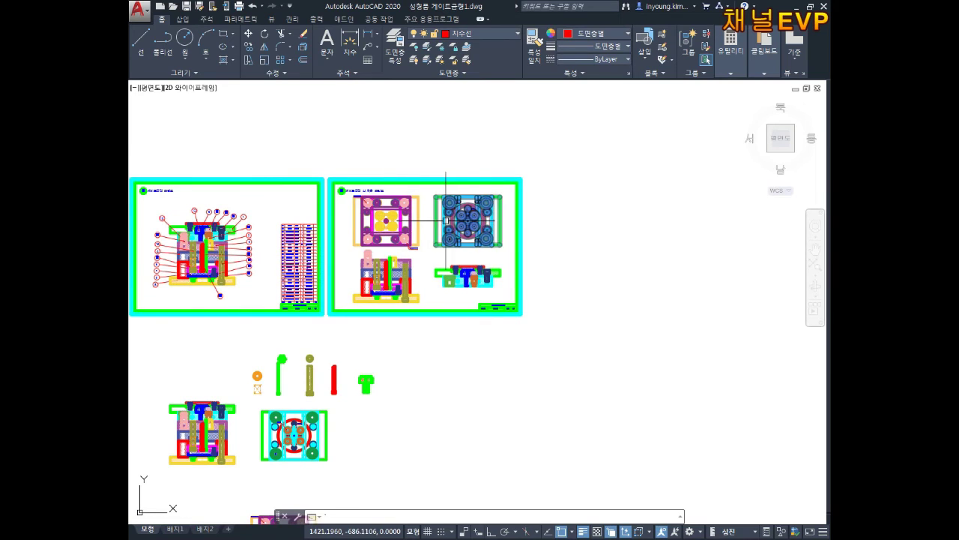
{"action": "middle_click_drag", "start_coordinate": [484, 231], "coordinate": [470, 231]}
- Copy the plate top view from the right sheet into empty space below-right
{"action": "type", "text": "co"}
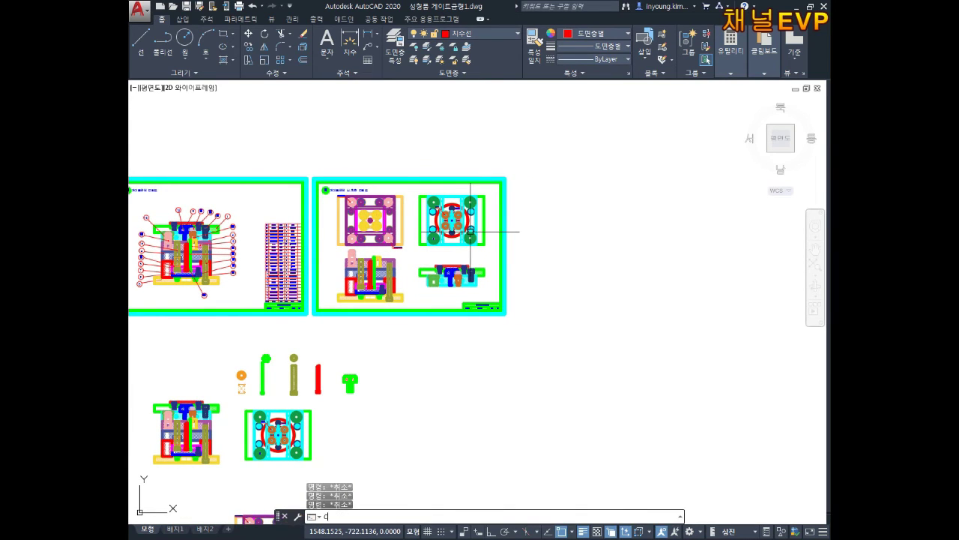
{"action": "key", "text": "Return"}
{"action": "scroll", "coordinate": [476, 210], "scroll_direction": "up", "scroll_amount": 6}
{"action": "left_click", "coordinate": [514, 174]}
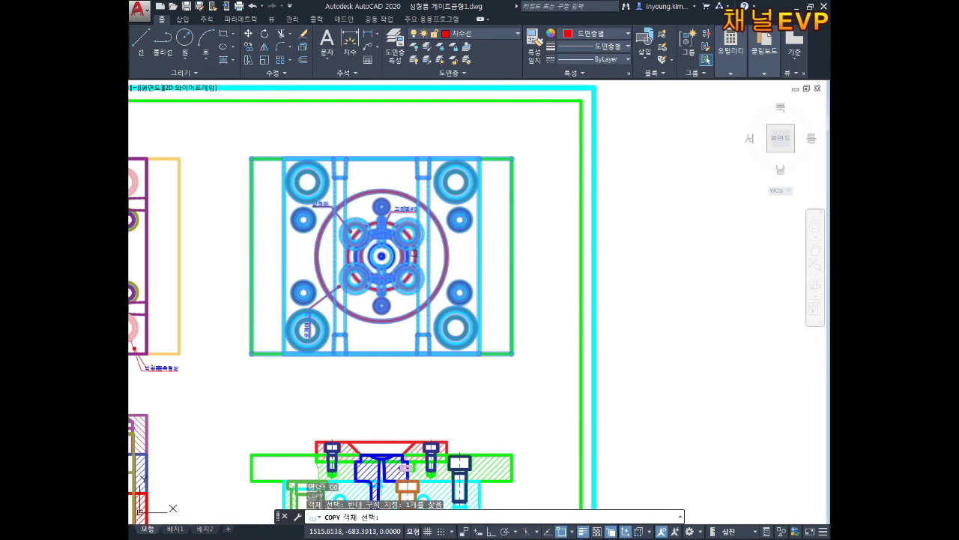
{"action": "key", "text": "Return"}
{"action": "left_click", "coordinate": [382, 256]}
{"action": "scroll", "coordinate": [524, 315], "scroll_direction": "down", "scroll_amount": 6}
{"action": "middle_click_drag", "start_coordinate": [600, 419], "coordinate": [558, 318]}
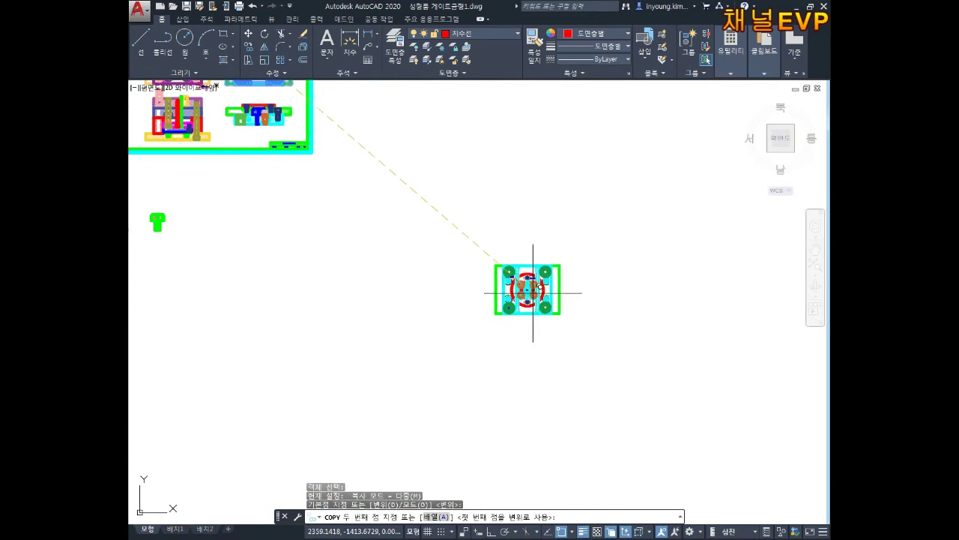
{"action": "key", "text": "Escape"}
{"action": "key", "text": "Escape"}
{"action": "key", "text": "Escape"}
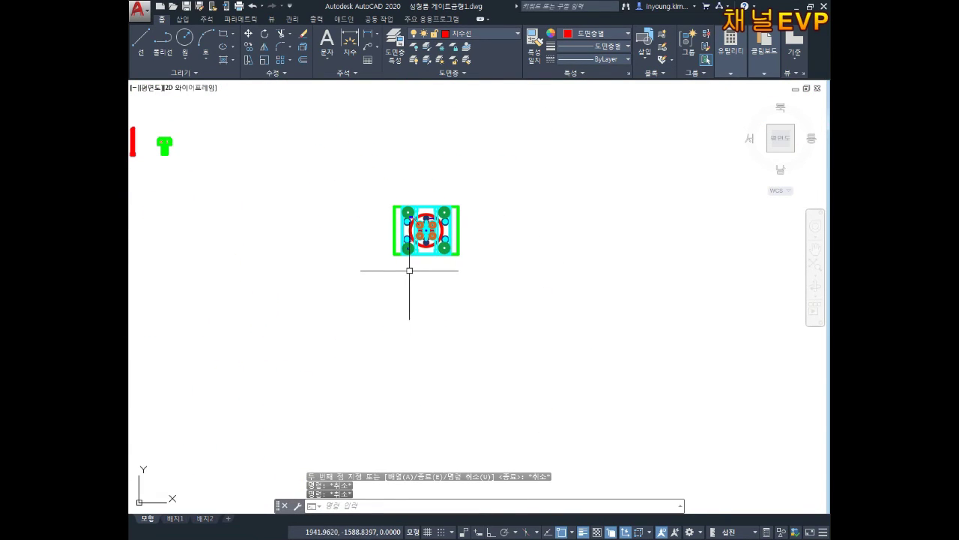
- Reposition the view around the copied plate view and clear any pending command
{"action": "scroll", "coordinate": [404, 255], "scroll_direction": "up", "scroll_amount": 6}
{"action": "scroll", "coordinate": [428, 240], "scroll_direction": "up", "scroll_amount": 2}
{"action": "scroll", "coordinate": [435, 247], "scroll_direction": "down", "scroll_amount": 4}
{"action": "middle_click_drag", "start_coordinate": [449, 225], "coordinate": [439, 264]}
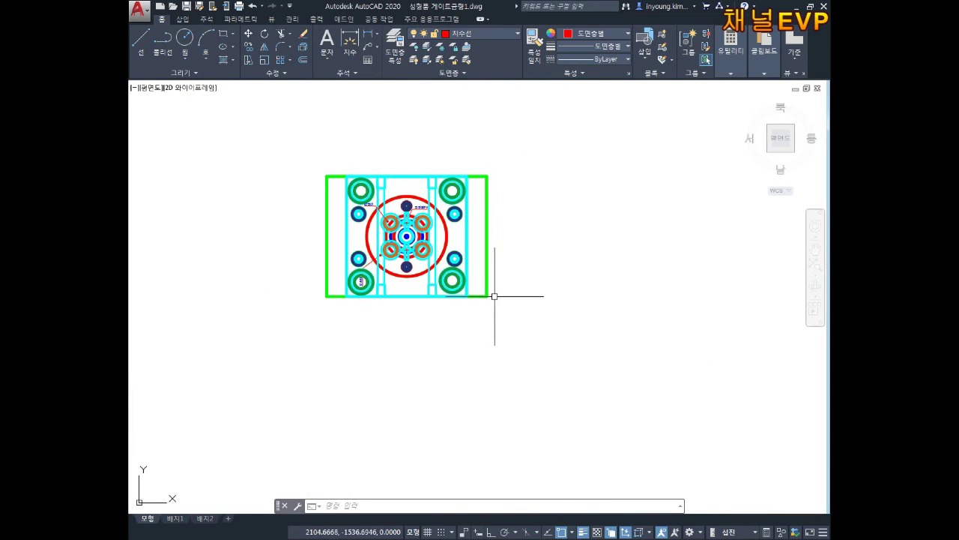
{"action": "middle_click_drag", "start_coordinate": [482, 295], "coordinate": [467, 233]}
{"action": "scroll", "coordinate": [467, 233], "scroll_direction": "down", "scroll_amount": 5}
{"action": "scroll", "coordinate": [398, 289], "scroll_direction": "up", "scroll_amount": 1}
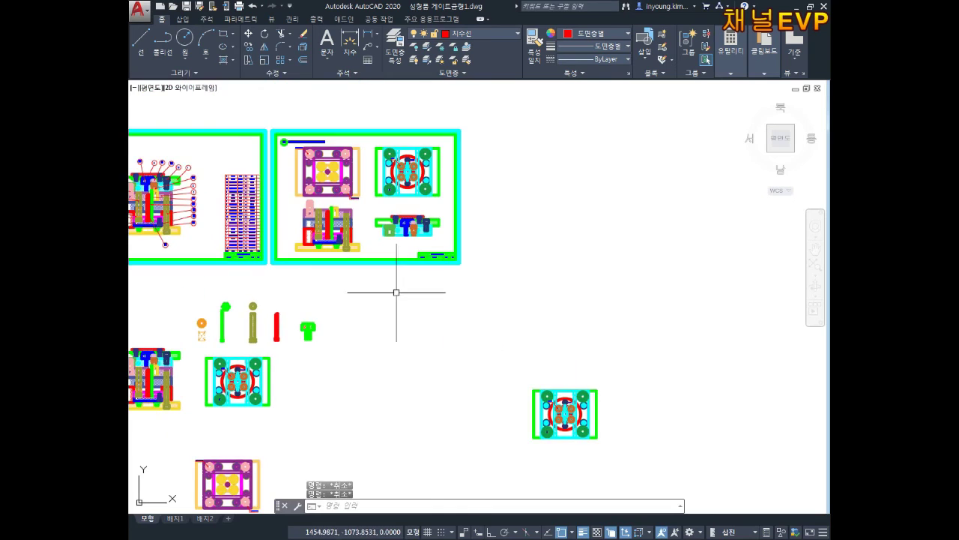
{"action": "key", "text": "Escape"}
{"action": "scroll", "coordinate": [398, 289], "scroll_direction": "up", "scroll_amount": 3}
{"action": "scroll", "coordinate": [397, 240], "scroll_direction": "up", "scroll_amount": 5}
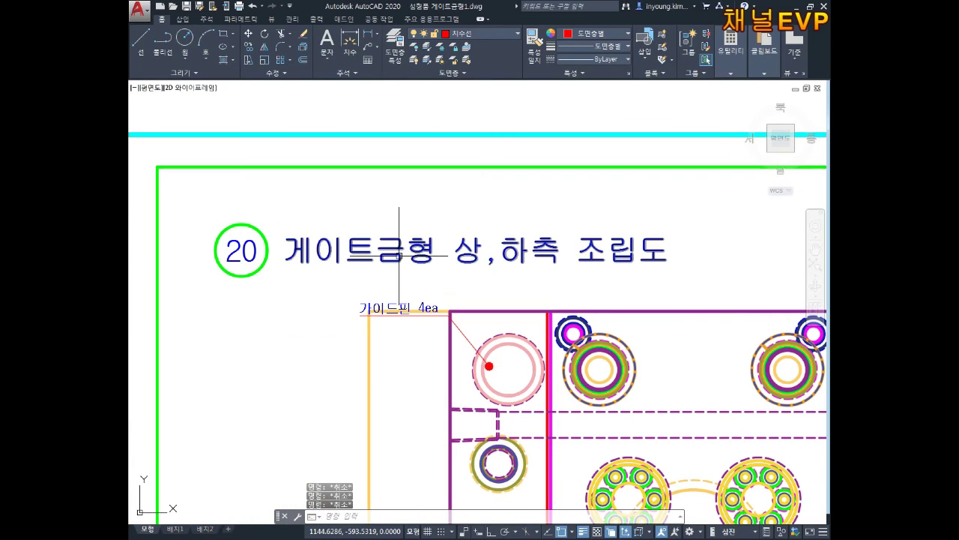
- Start the Copy command again after correcting mistyped command entries
{"action": "type", "text": "co"}
{"action": "key", "text": "Return"}
{"action": "key", "text": "Escape"}
{"action": "key", "text": "Escape"}
{"action": "type", "text": "ci"}
{"action": "key", "text": "Return"}
{"action": "type", "text": "c"}
{"action": "key", "text": "Return"}
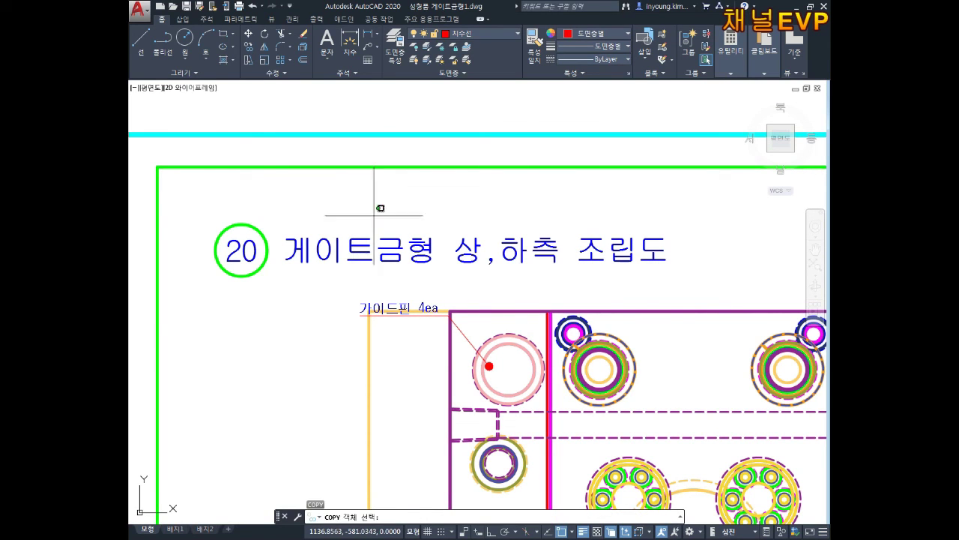